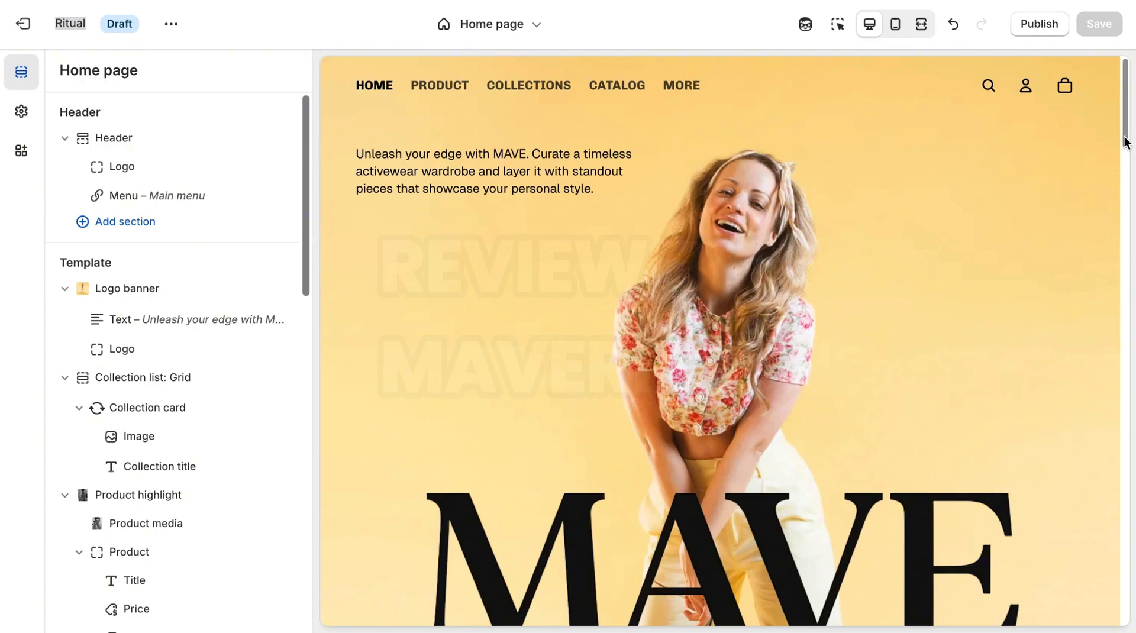
Step: Open the Ritual theme from the theme library for customization
{"action": "left_click_drag", "start_coordinate": [1127, 142], "coordinate": [1127, 111]}
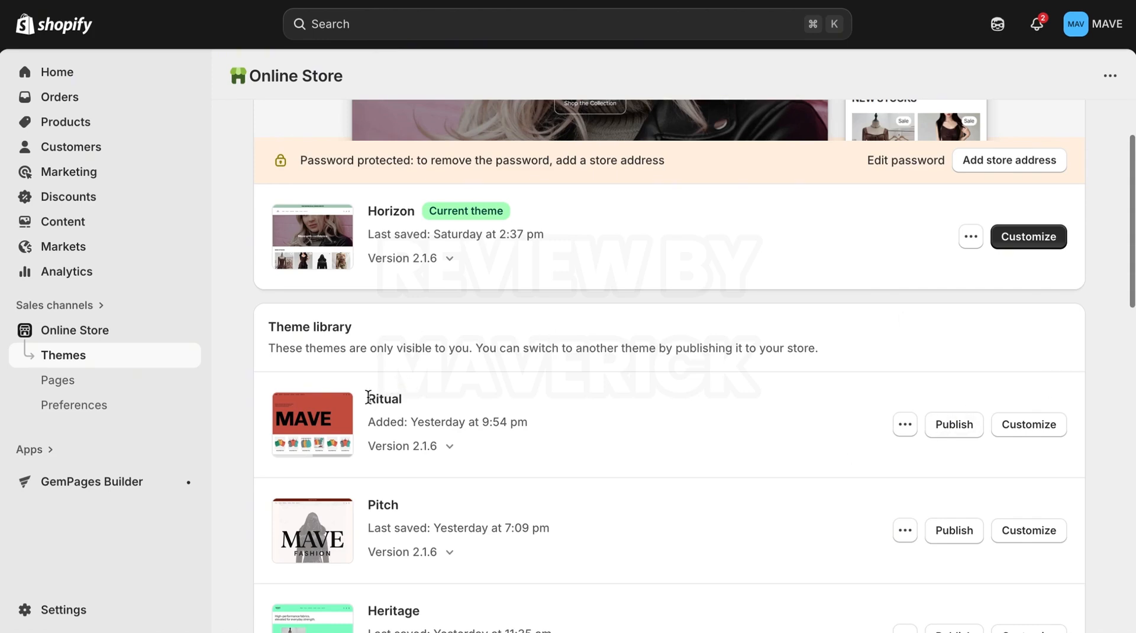
{"action": "left_click_drag", "start_coordinate": [368, 398], "coordinate": [526, 423]}
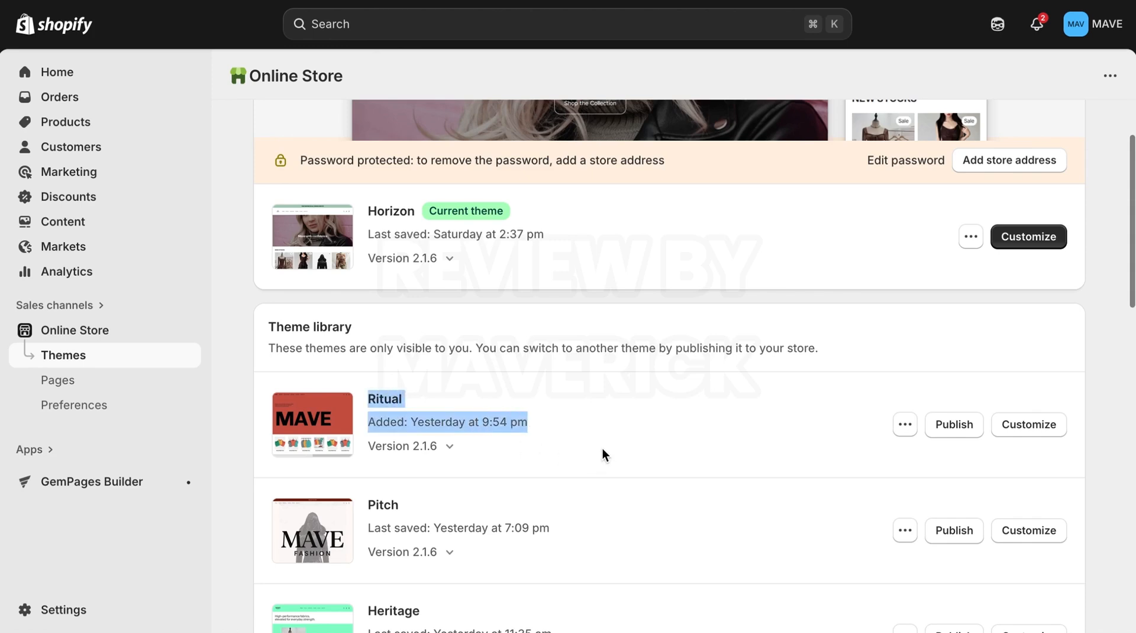
{"action": "left_click", "coordinate": [602, 454]}
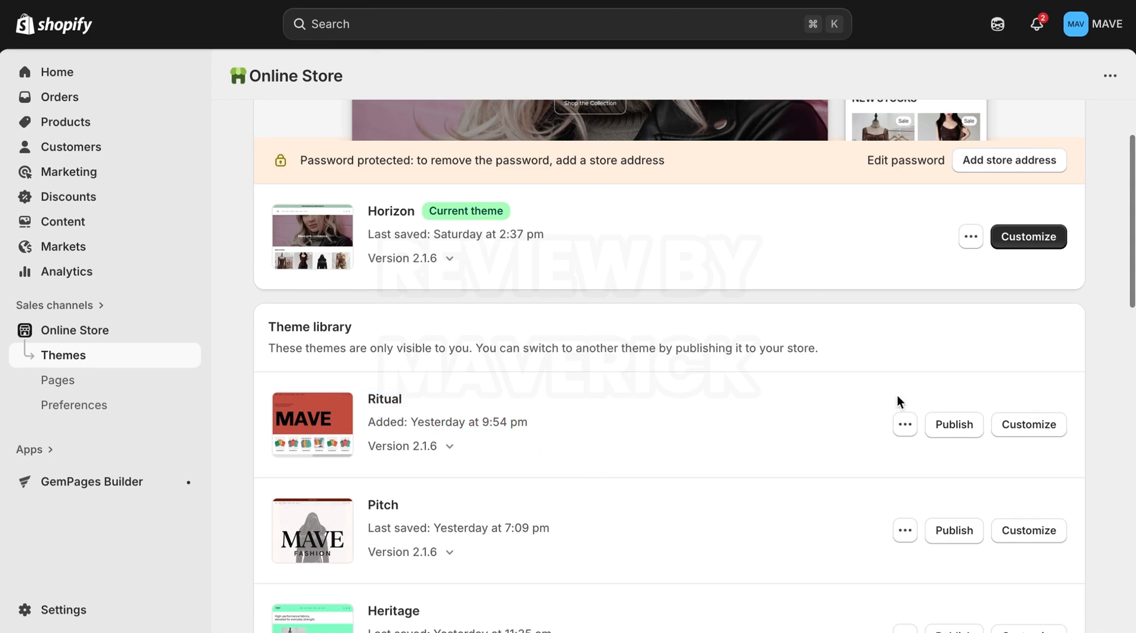
{"action": "left_click", "coordinate": [1023, 425]}
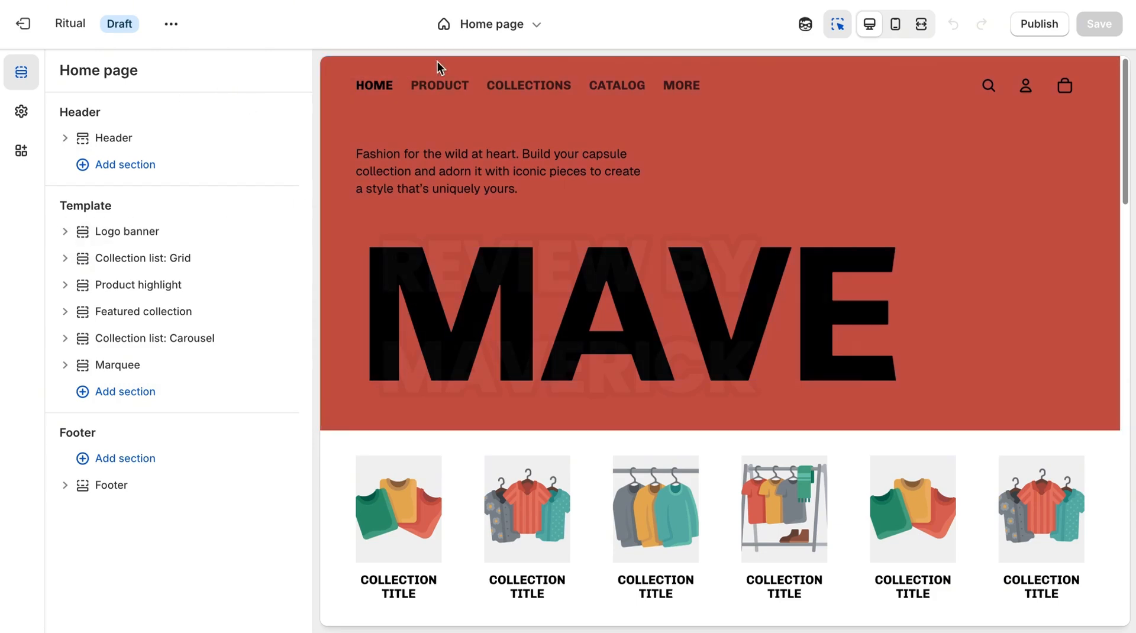
Step: Try the header logo at the Left and Right positions, return it to Center, and check the preview
{"action": "left_click", "coordinate": [116, 138]}
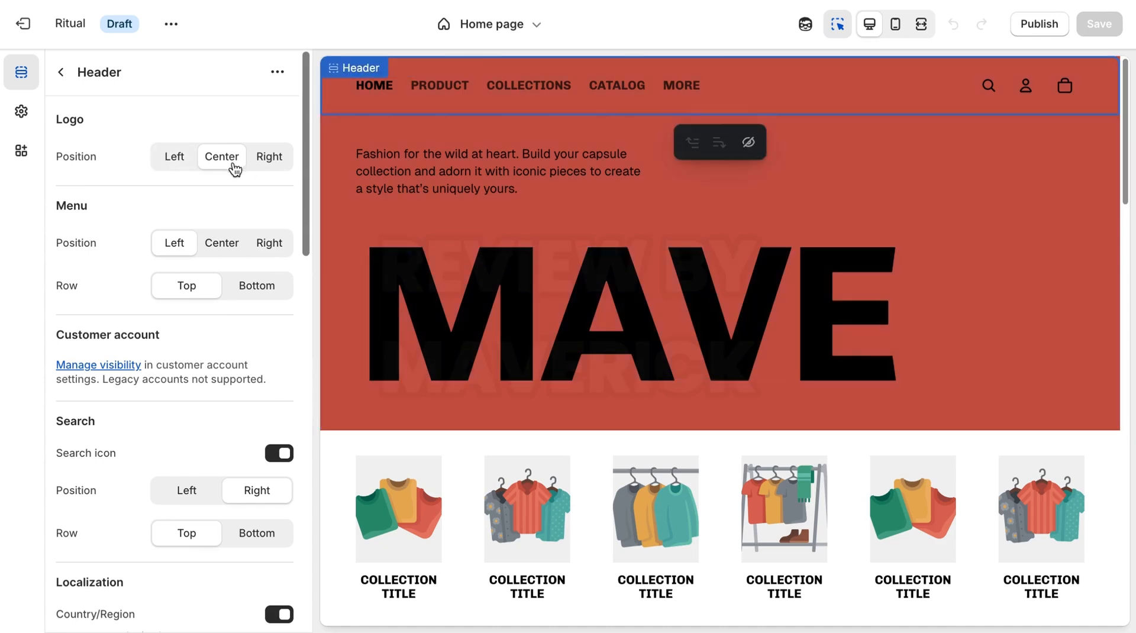
{"action": "left_click", "coordinate": [176, 159]}
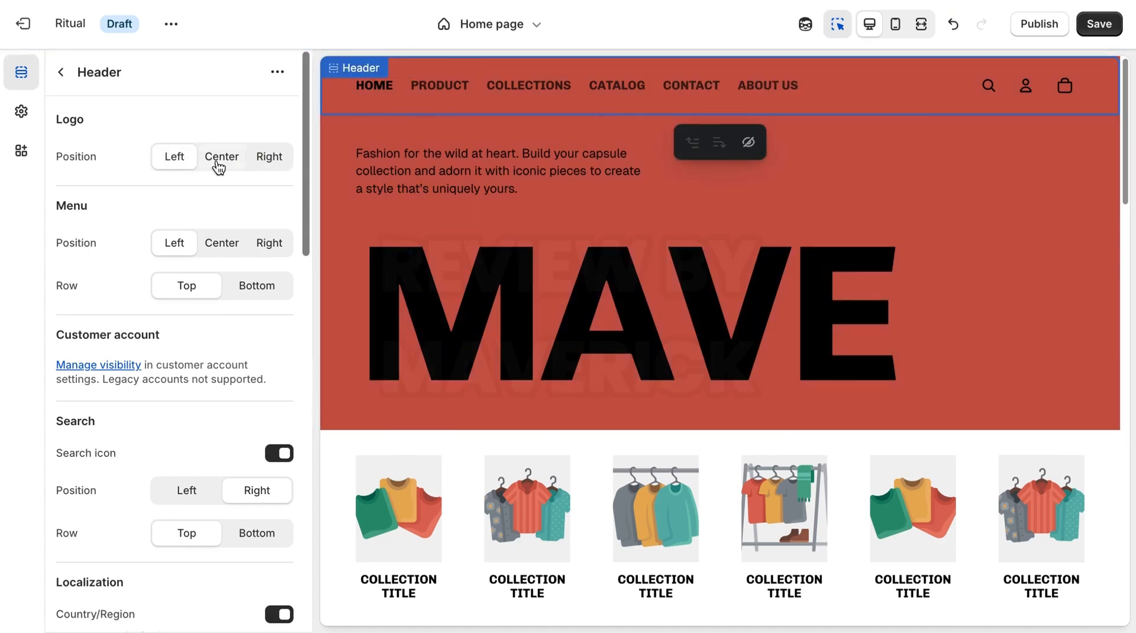
{"action": "left_click", "coordinate": [267, 167]}
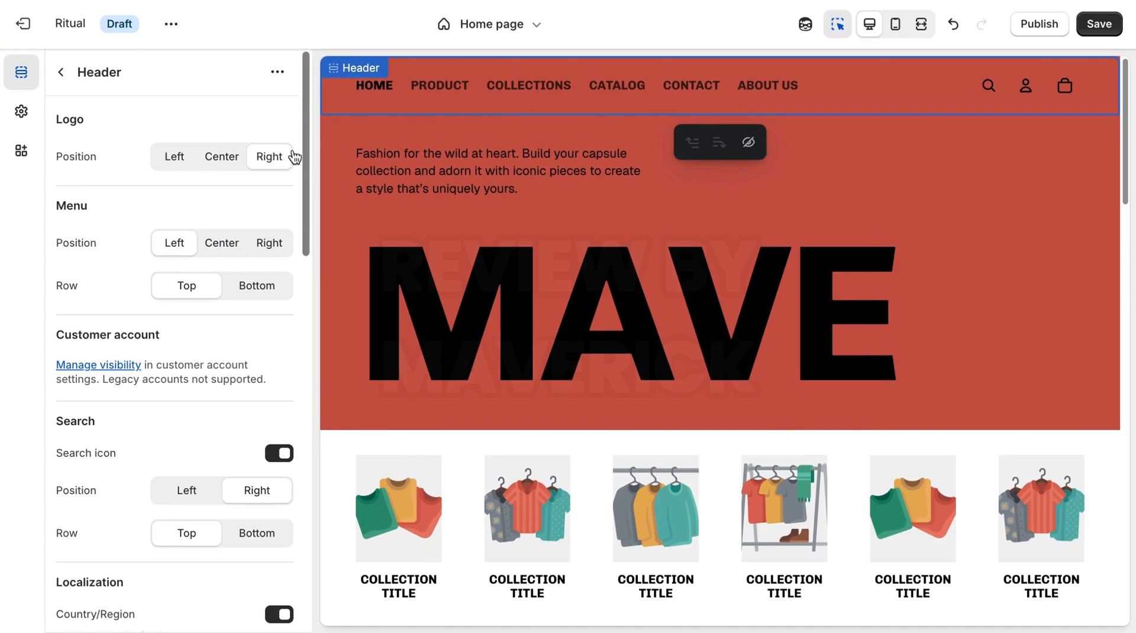
{"action": "left_click", "coordinate": [236, 164]}
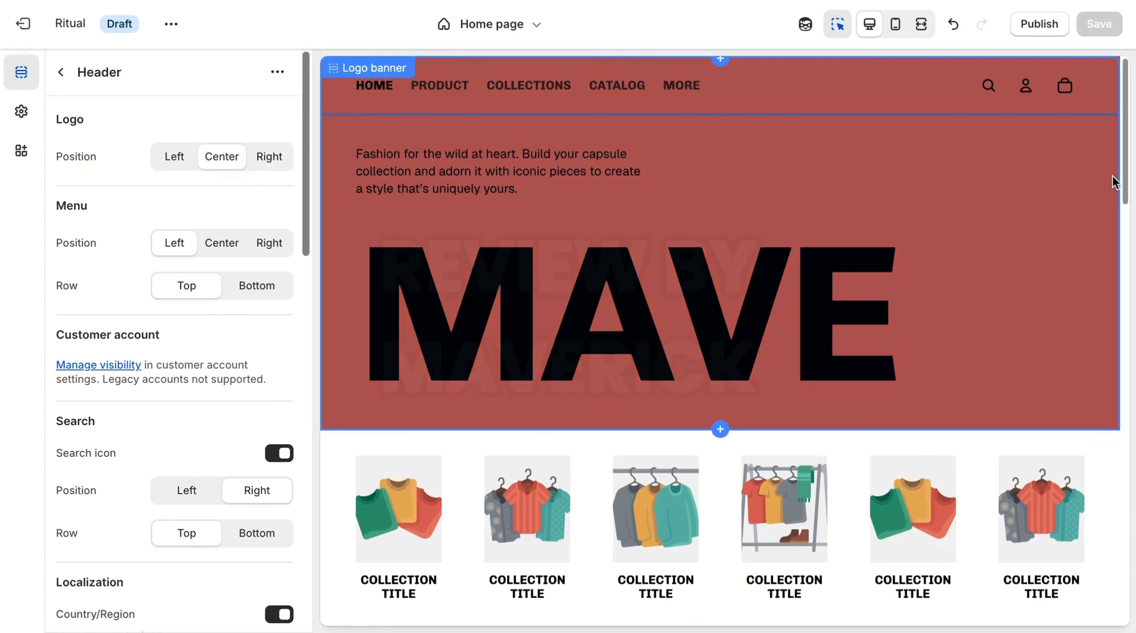
{"action": "left_click_drag", "start_coordinate": [1124, 180], "coordinate": [1124, 364]}
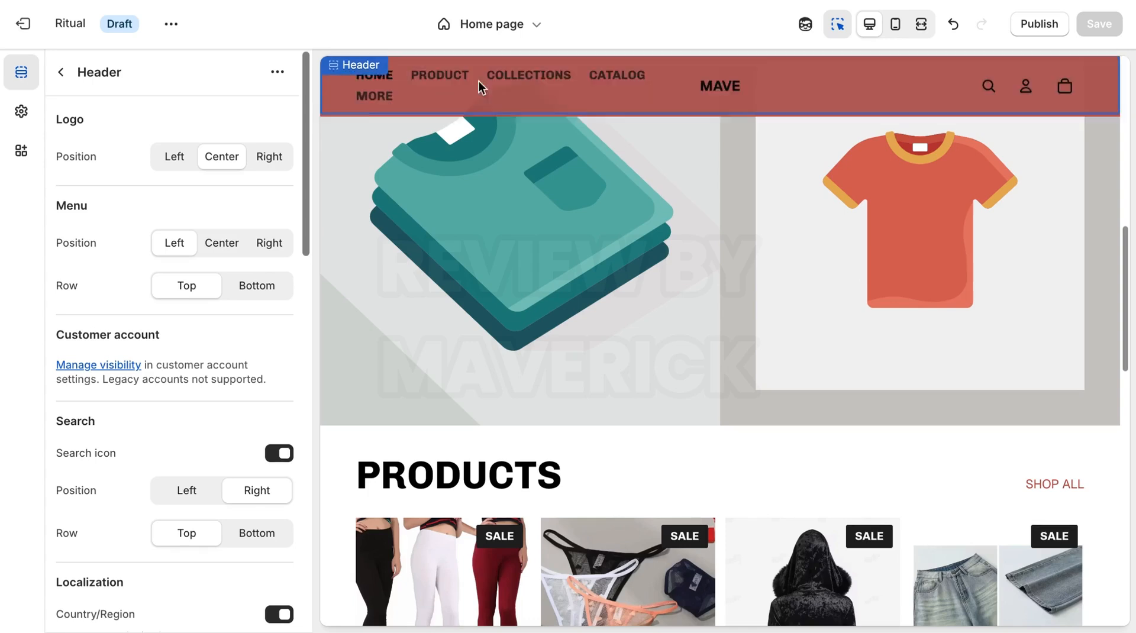
Step: Preview the sticky header with the logo positioned Right, and restore the Center position
{"action": "left_click", "coordinate": [267, 158]}
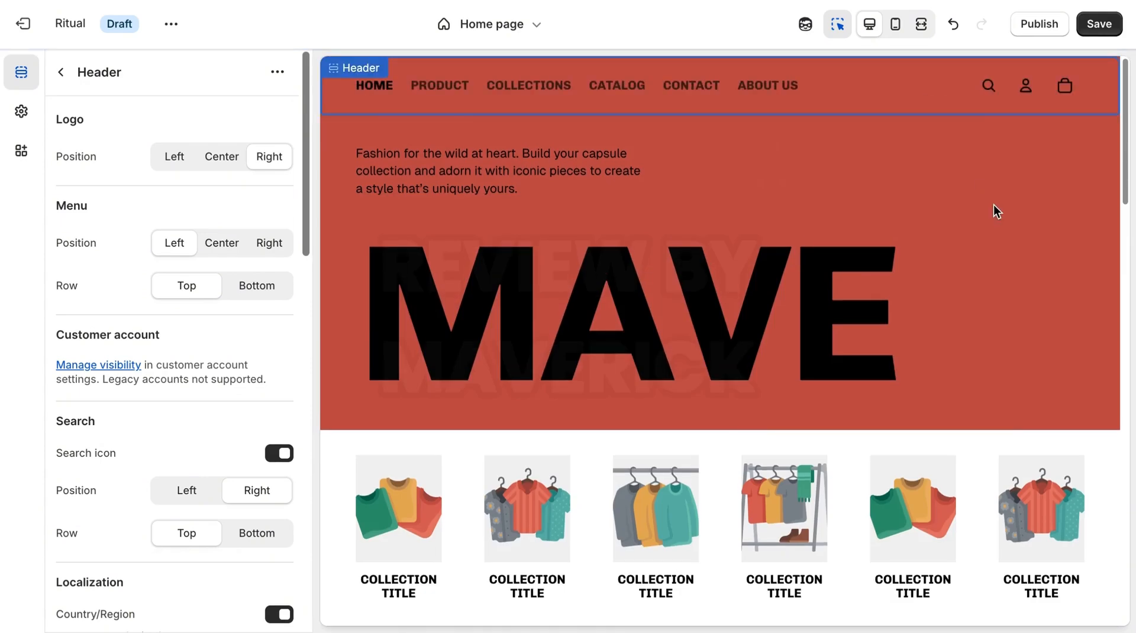
{"action": "left_click_drag", "start_coordinate": [1127, 166], "coordinate": [1126, 316]}
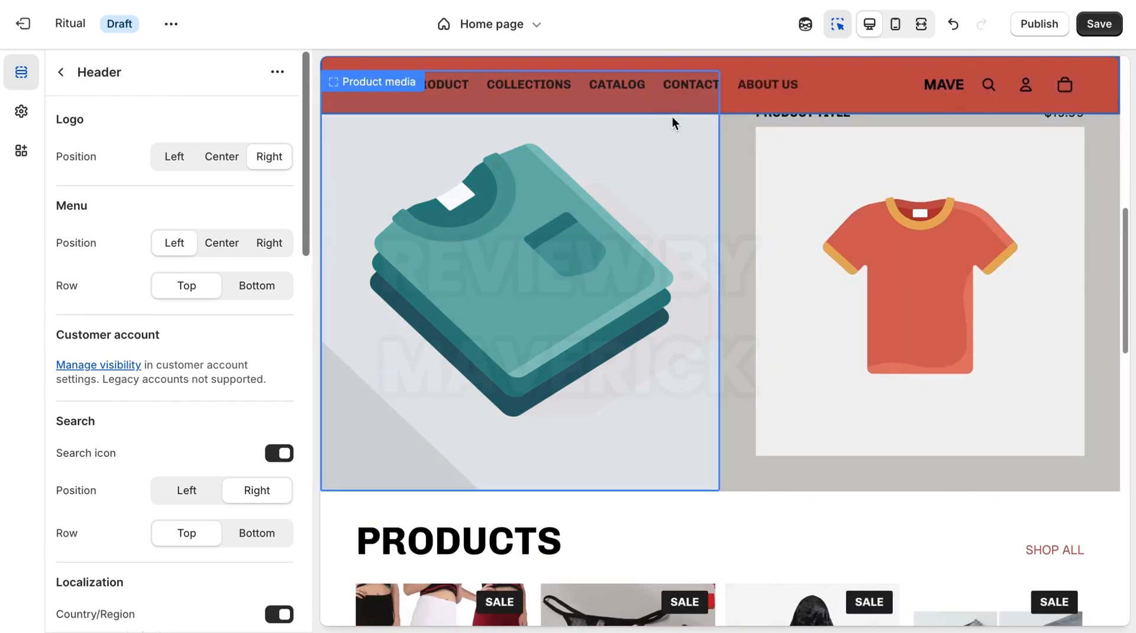
{"action": "left_click_drag", "start_coordinate": [1126, 346], "coordinate": [1126, 160]}
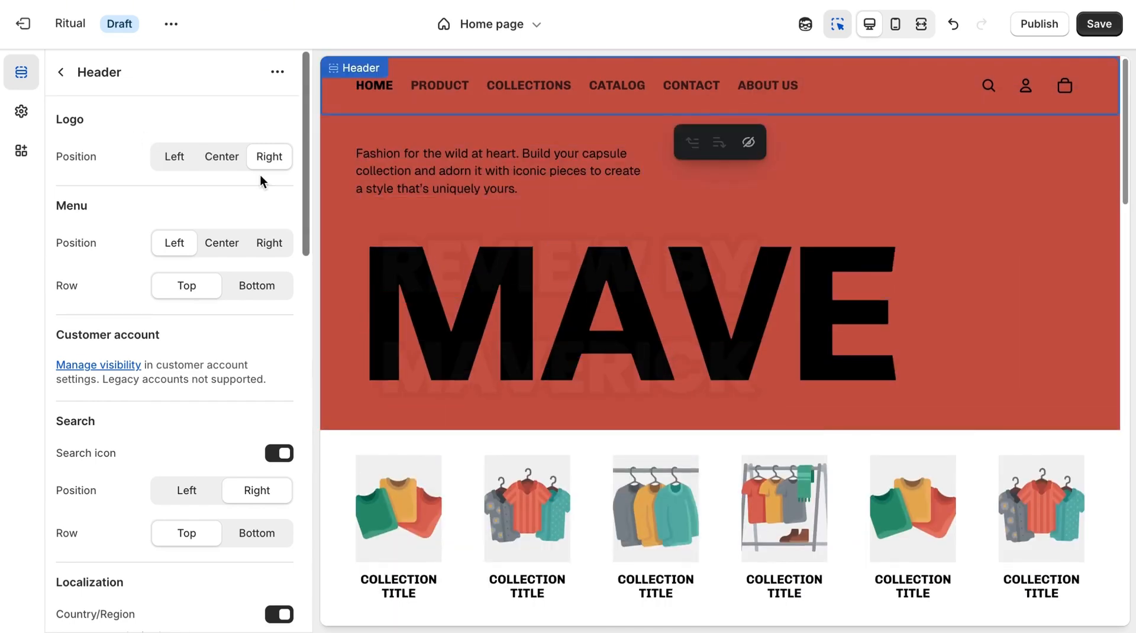
{"action": "left_click", "coordinate": [228, 157]}
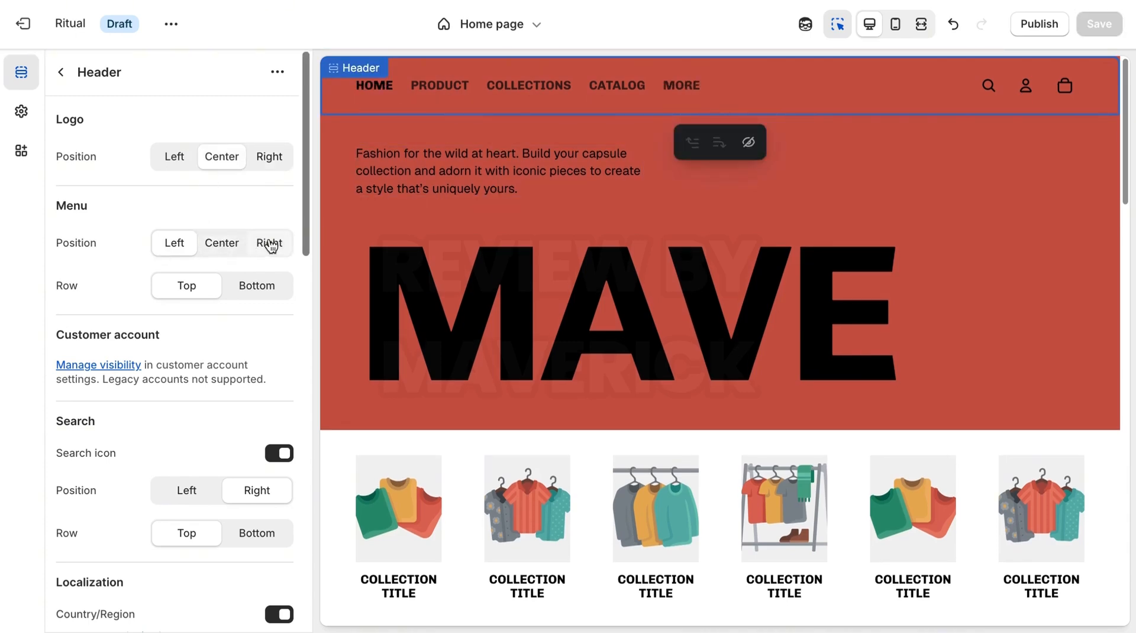
Step: Try the header menu at the Center position and set it back to Left
{"action": "left_click", "coordinate": [234, 249]}
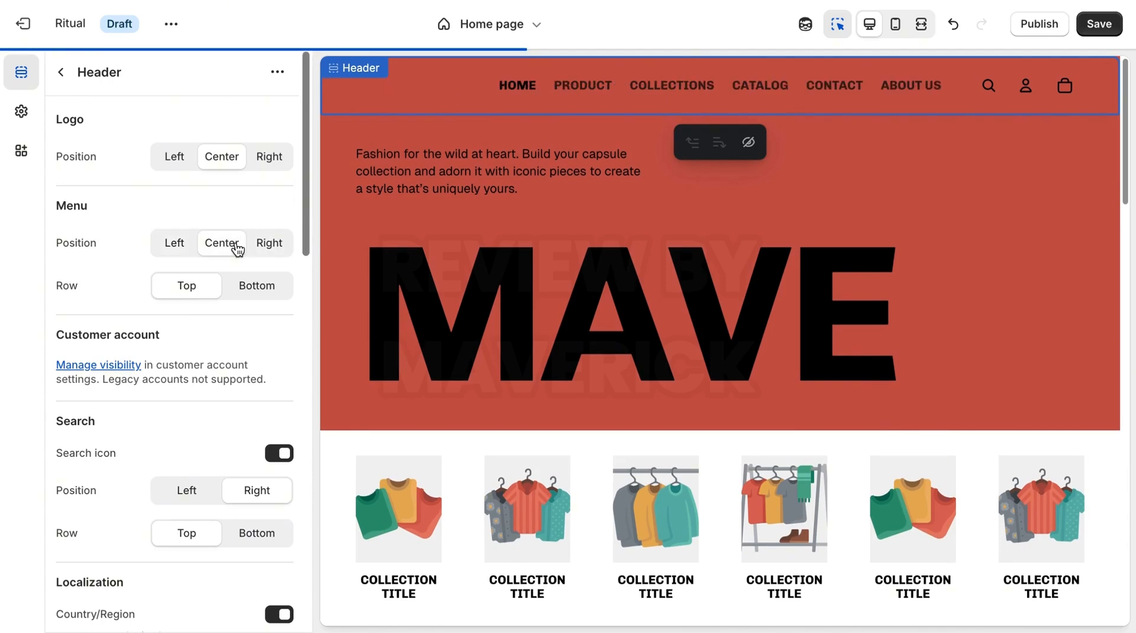
{"action": "left_click", "coordinate": [176, 248]}
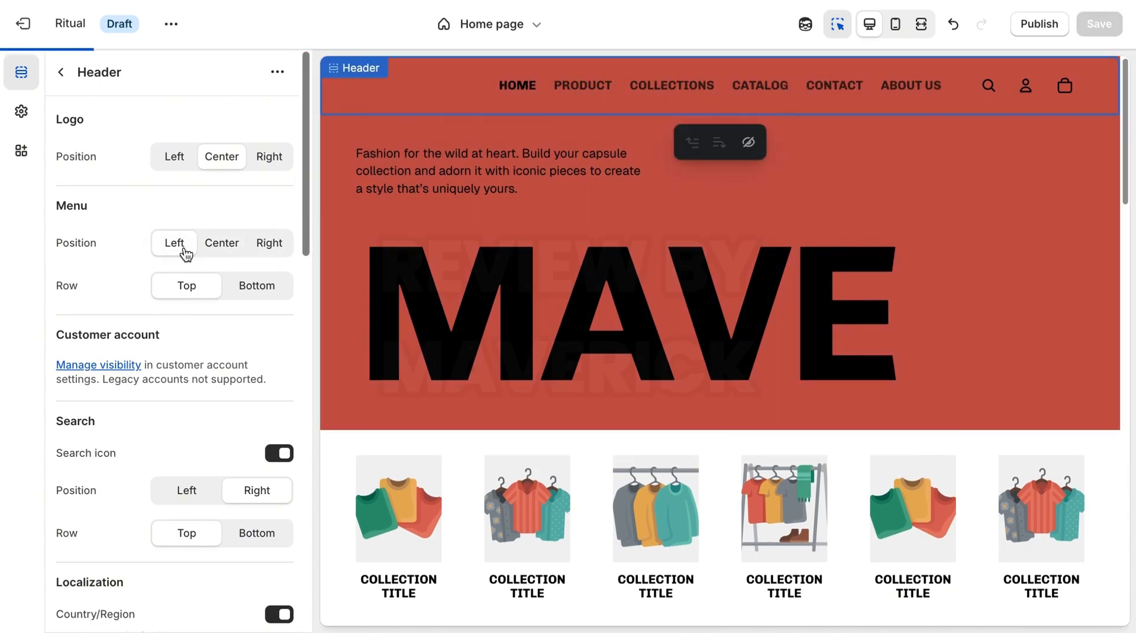
{"action": "left_click_drag", "start_coordinate": [304, 221], "coordinate": [279, 198]}
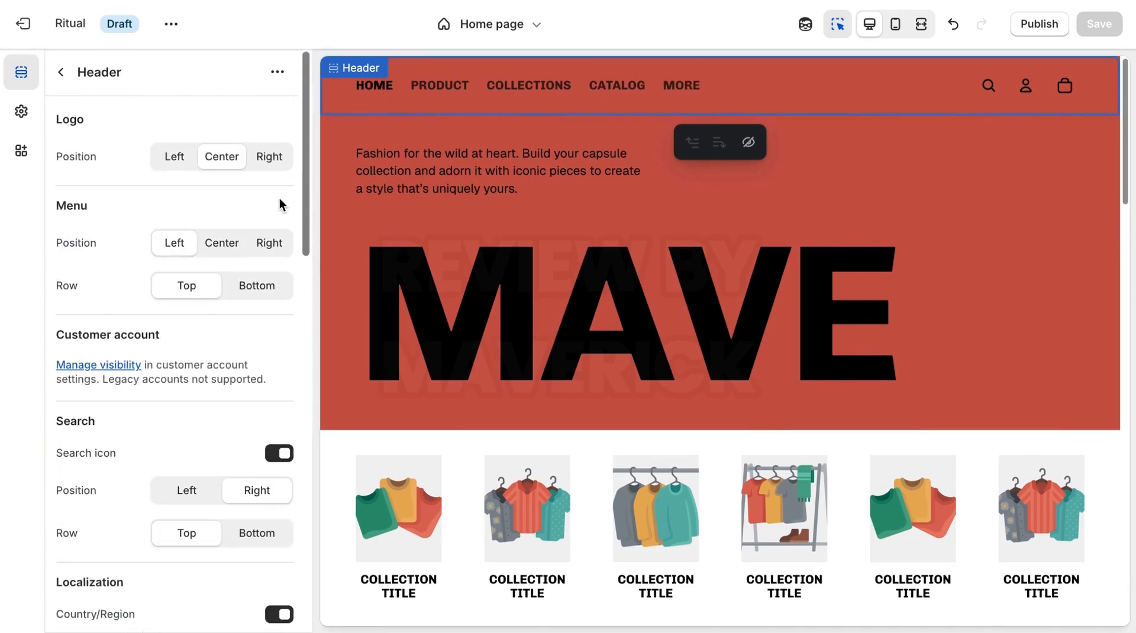
Step: Open the settings of the header's Logo block
{"action": "left_click", "coordinate": [61, 72]}
{"action": "left_click", "coordinate": [139, 171]}
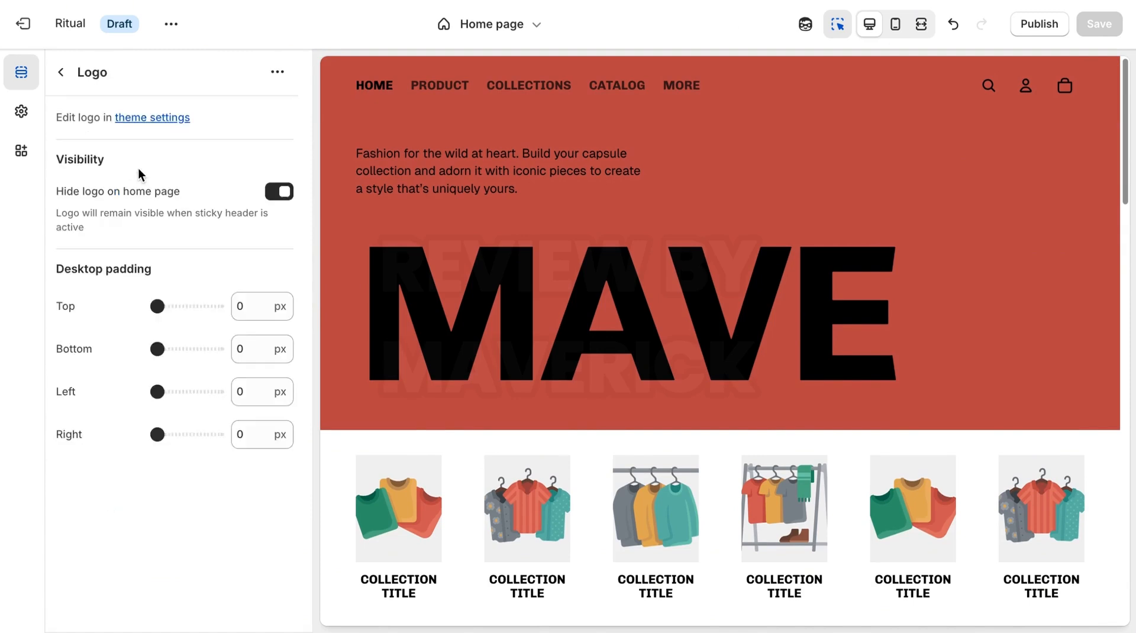
{"action": "left_click", "coordinate": [61, 72]}
{"action": "left_click", "coordinate": [160, 170]}
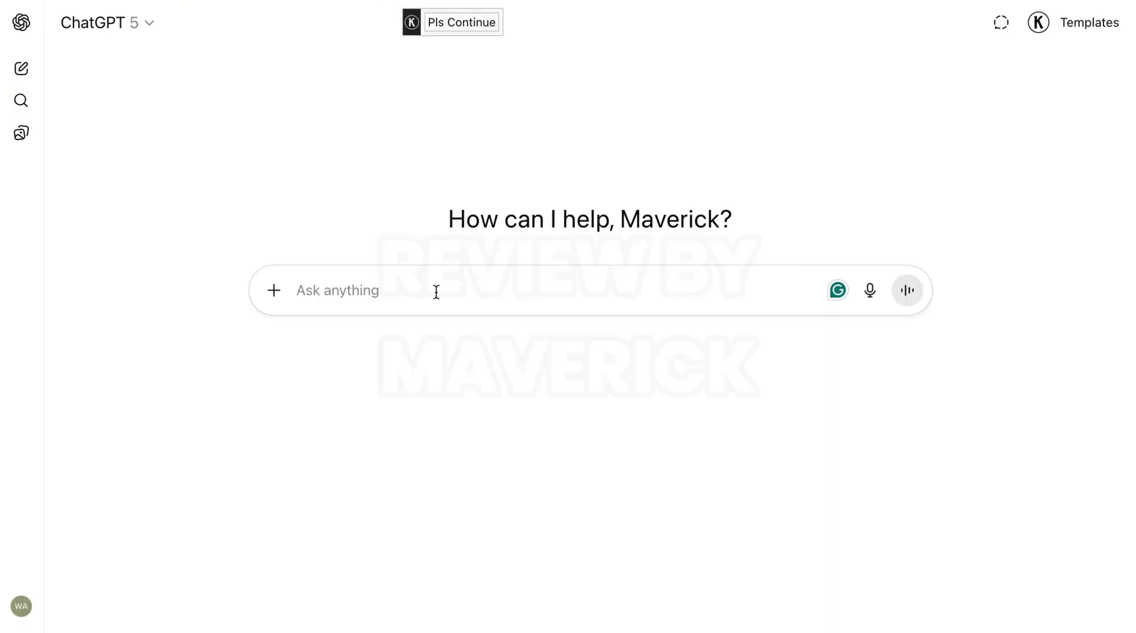
{"action": "type", "text": "To "}
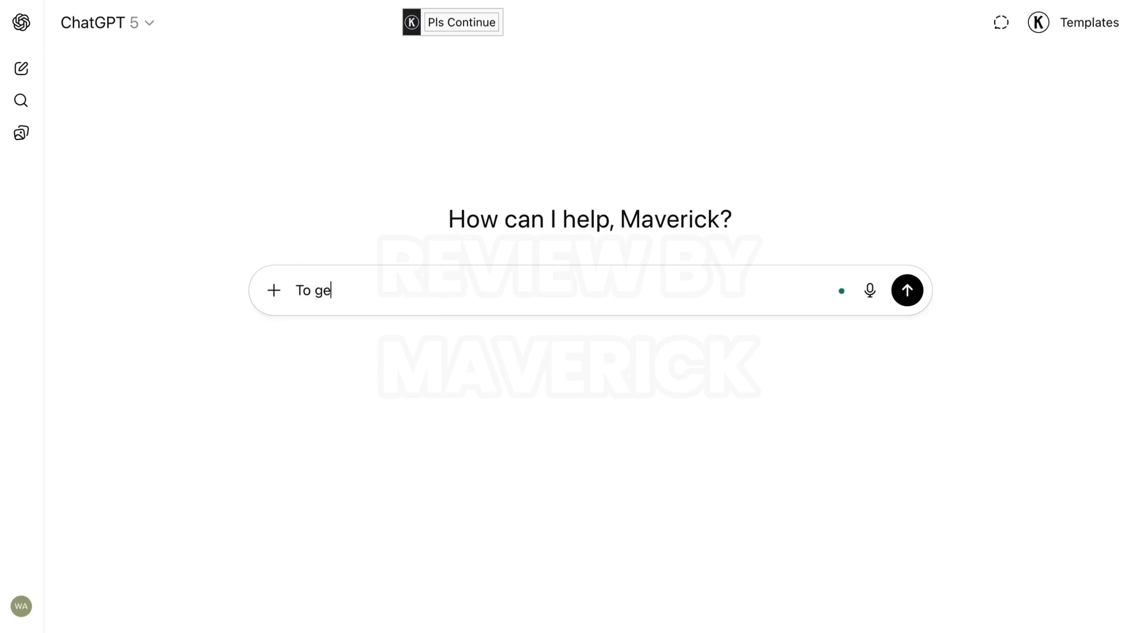
{"action": "type", "text": "ge"}
{"action": "key", "text": "BackSpace"}
{"action": "key", "text": "BackSpace"}
{"action": "type", "text": "he"}
{"action": "key", "text": "BackSpace"}
{"action": "key", "text": "BackSpace"}
{"action": "key", "text": "BackSpace"}
{"action": "key", "text": "BackSpace"}
{"action": "key", "text": "BackSpace"}
Step: Ask ChatGPT to "help me create a logo for my fashion brand "MAVE""
{"action": "type", "text": "help me create a "}
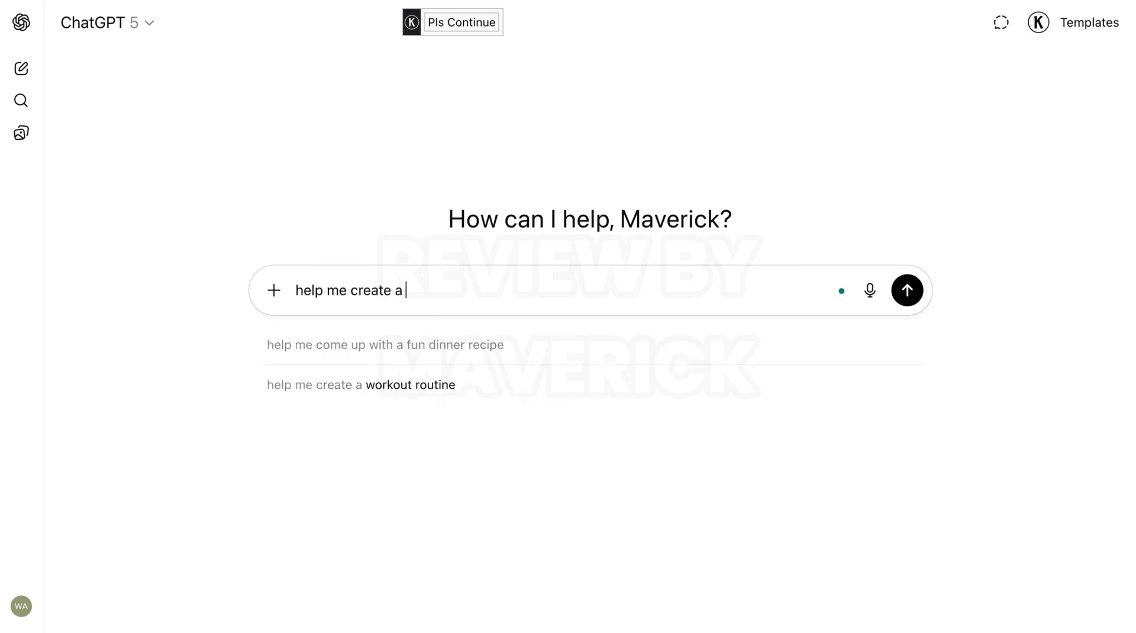
{"action": "type", "text": "logo for my fashion brand "}
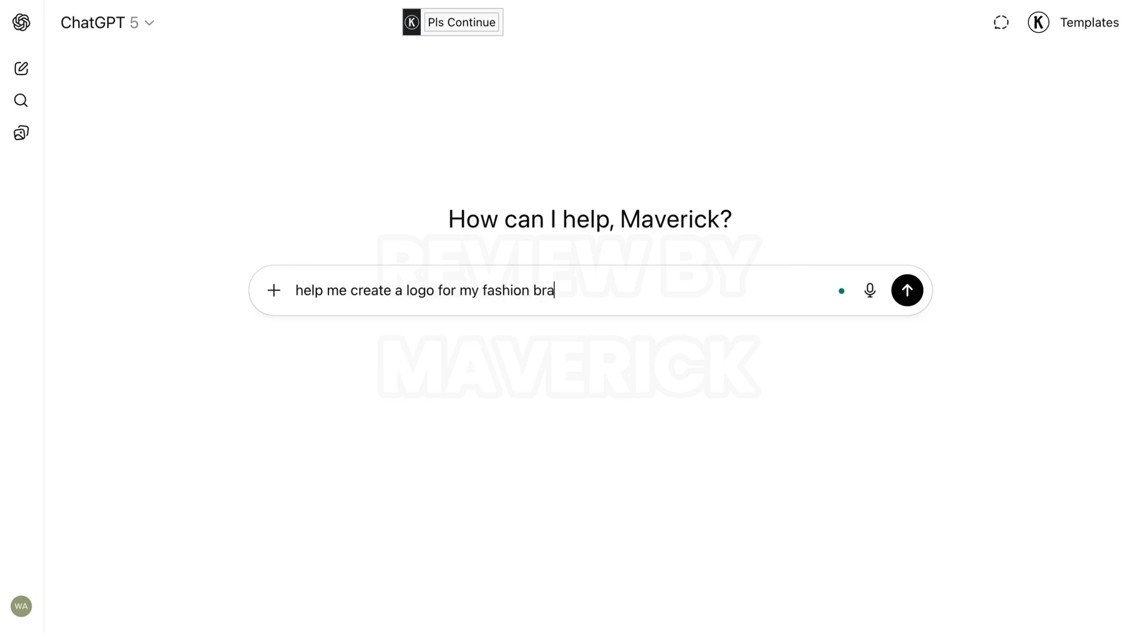
{"action": "type", "text": "\"MAVE"}
{"action": "left_click", "coordinate": [907, 290]}
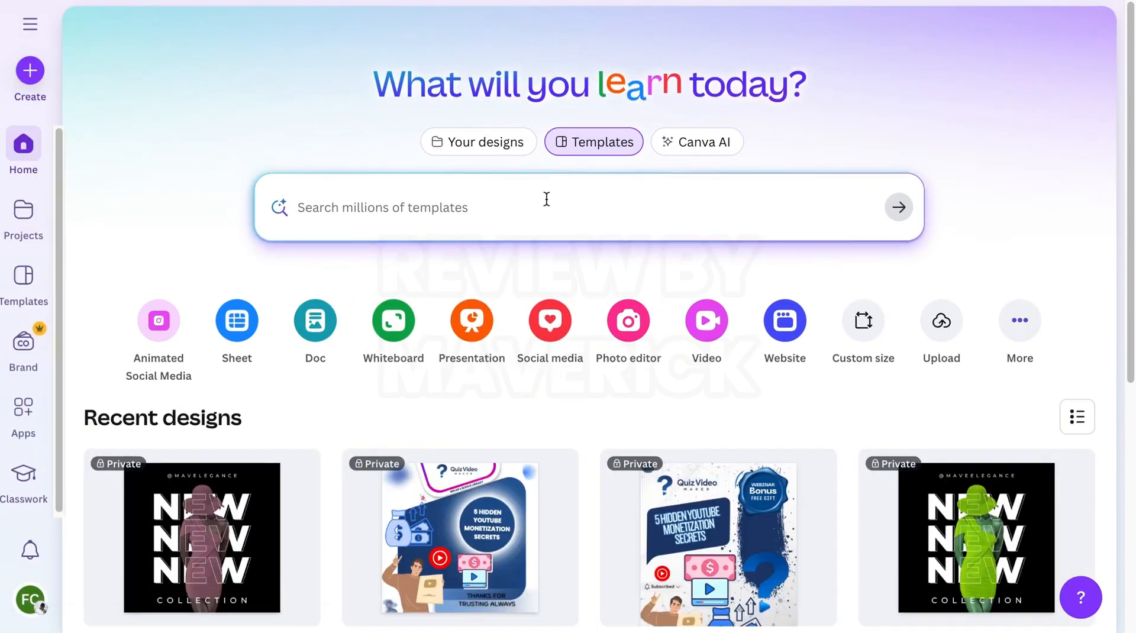
Step: Switch to Canva, search its templates for "LOGO", and look through the logo designs
{"action": "left_click", "coordinate": [547, 199]}
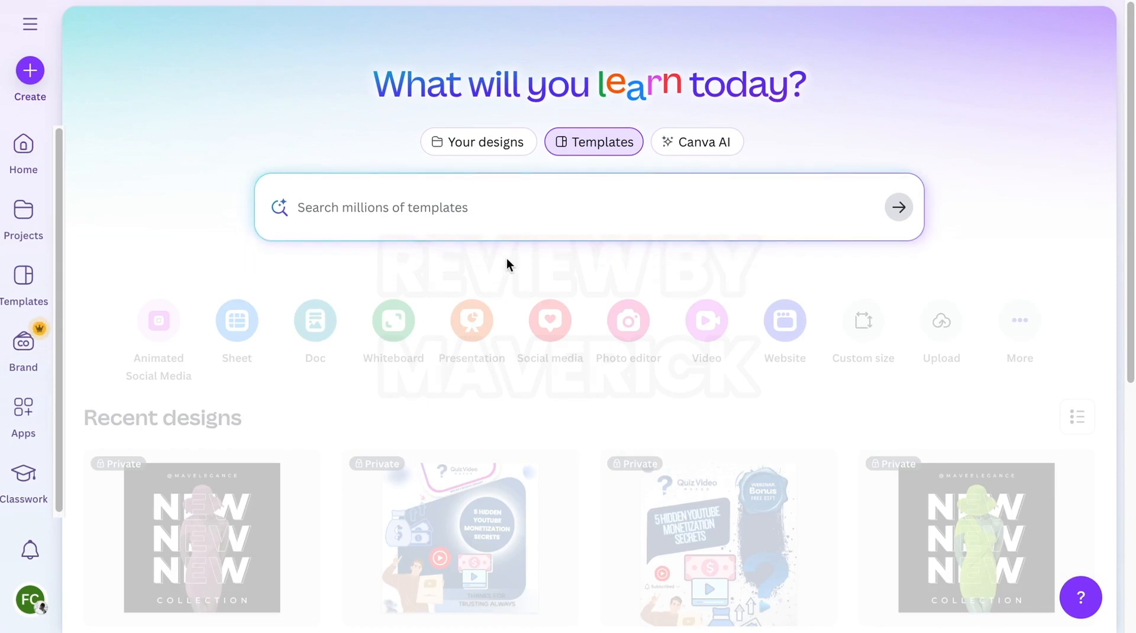
{"action": "type", "text": "LOGO"}
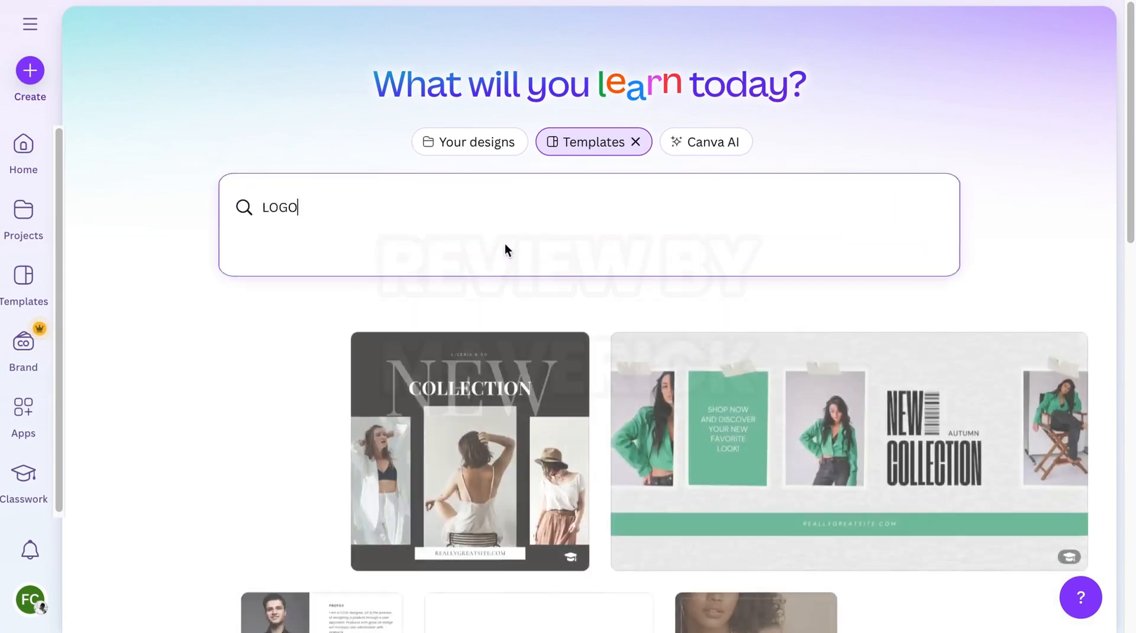
{"action": "key", "text": "Return"}
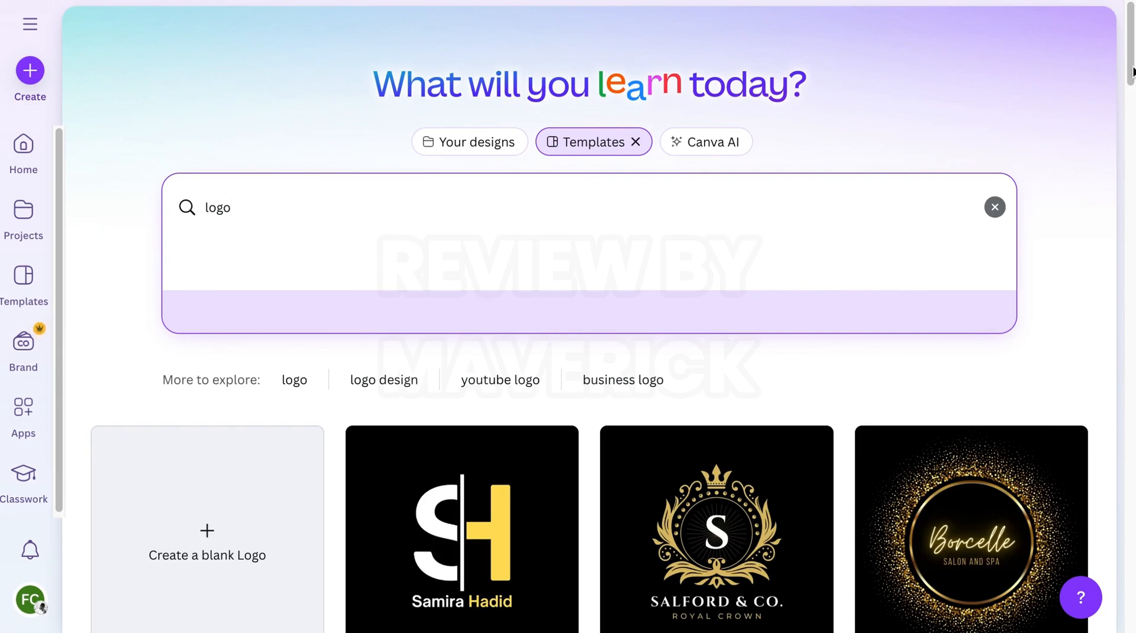
{"action": "scroll", "coordinate": [1132, 71], "scroll_direction": "down", "scroll_amount": 15}
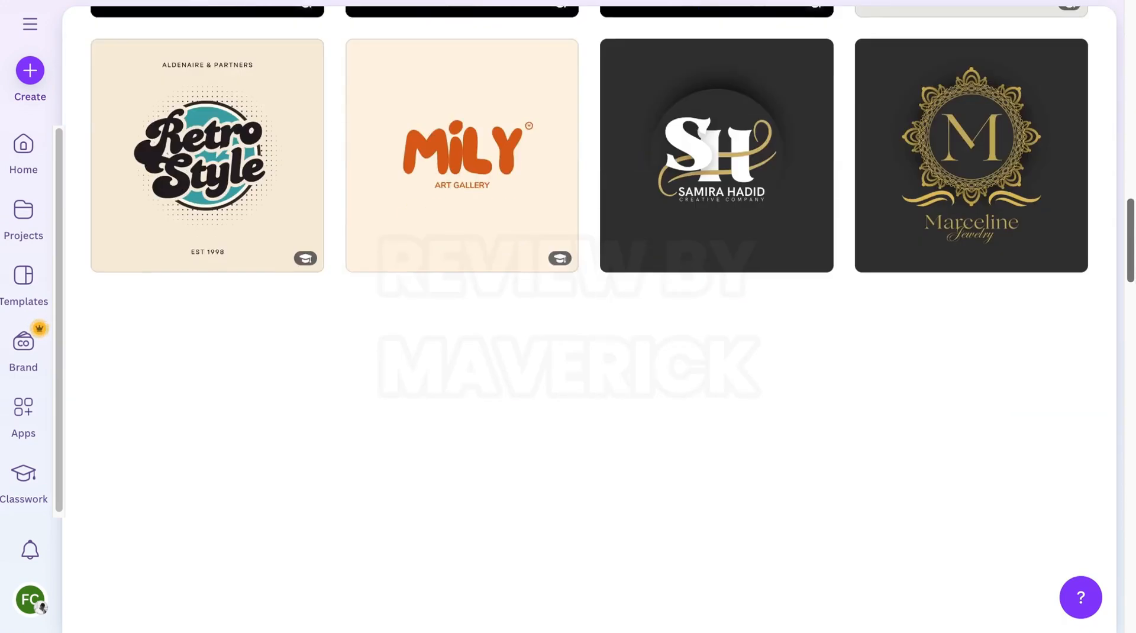
{"action": "scroll", "coordinate": [1117, 172], "scroll_direction": "down", "scroll_amount": 3}
{"action": "scroll", "coordinate": [1116, 172], "scroll_direction": "up", "scroll_amount": 12}
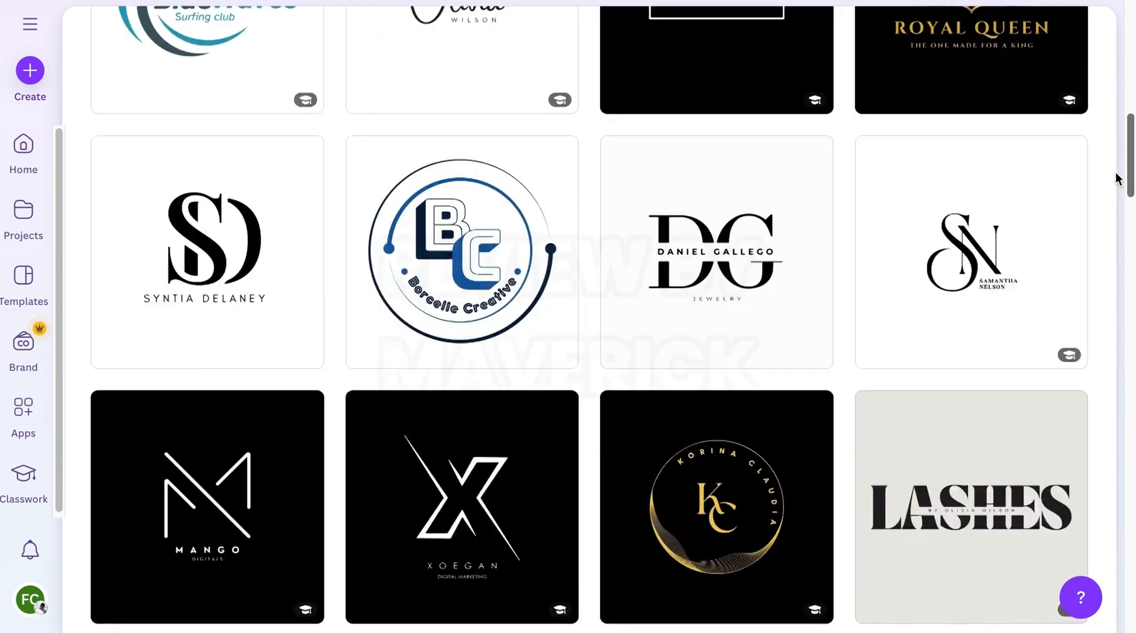
{"action": "scroll", "coordinate": [1112, 165], "scroll_direction": "up", "scroll_amount": 3}
{"action": "scroll", "coordinate": [1110, 142], "scroll_direction": "up", "scroll_amount": 10}
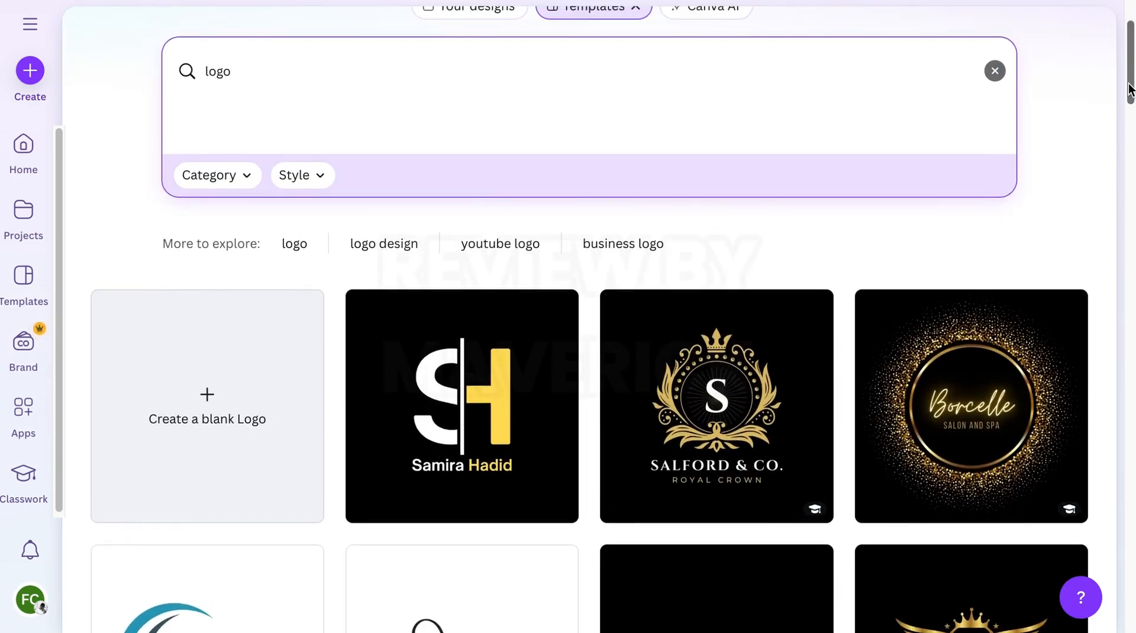
{"action": "left_click_drag", "start_coordinate": [1130, 87], "coordinate": [1099, 24]}
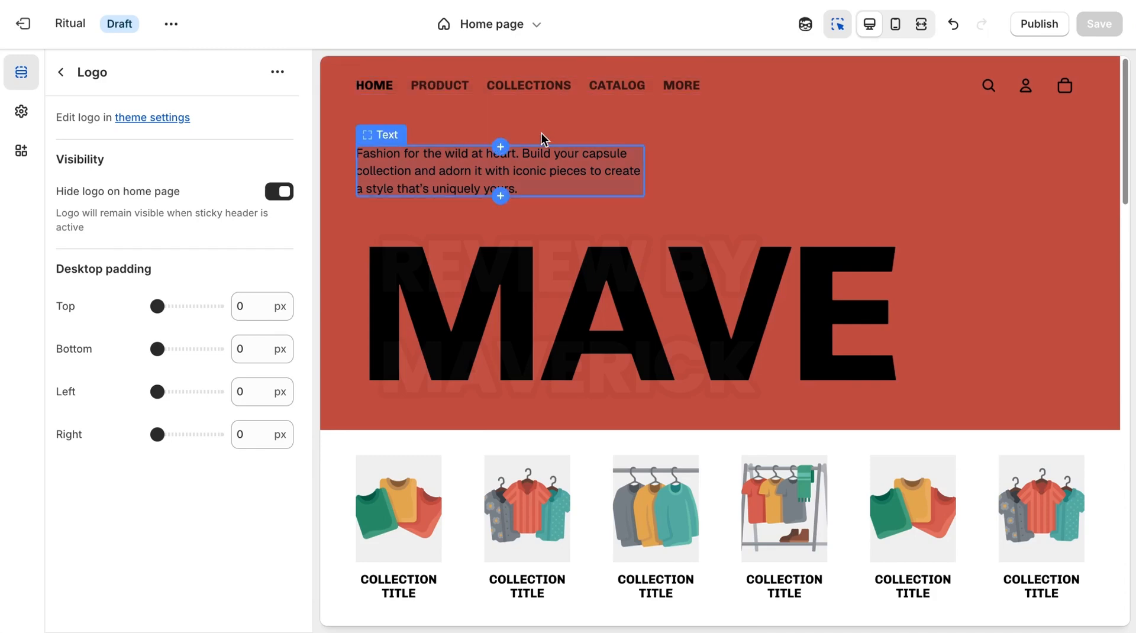
Step: Switch back to the Shopify theme editor and set the MAVE Fashion image from the store files as the theme's default logo
{"action": "left_click", "coordinate": [23, 114]}
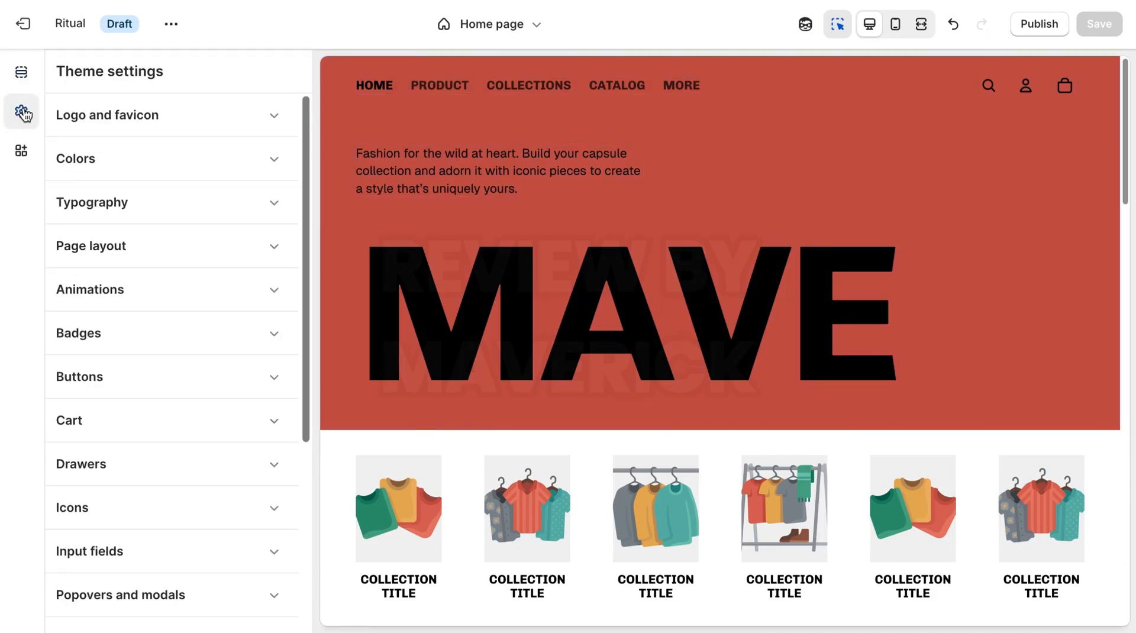
{"action": "left_click", "coordinate": [175, 117]}
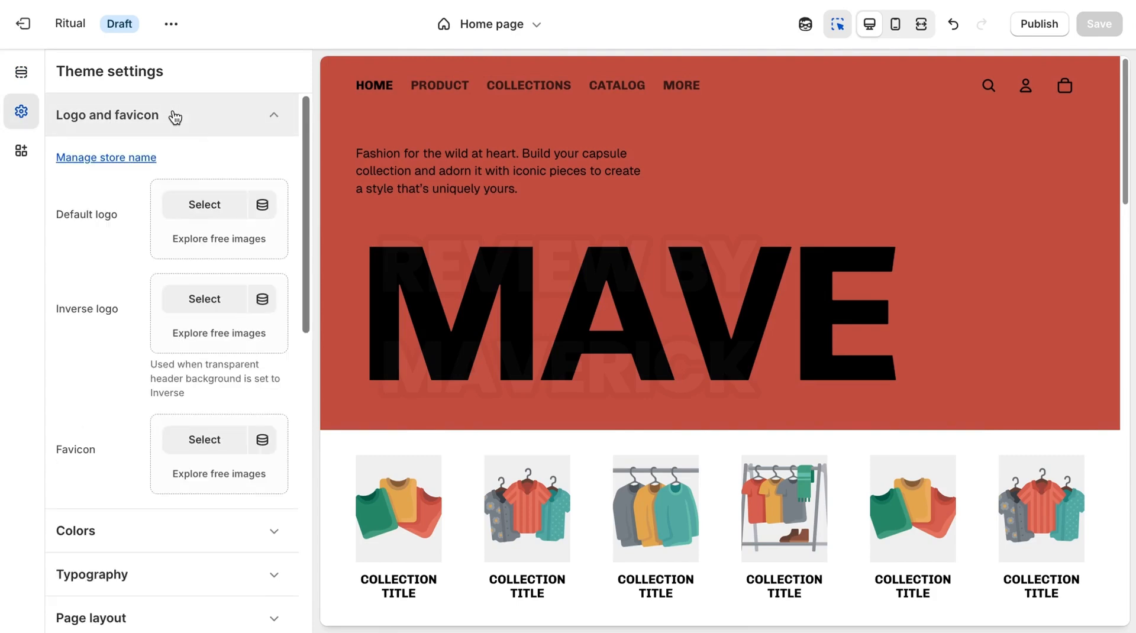
{"action": "left_click", "coordinate": [207, 205]}
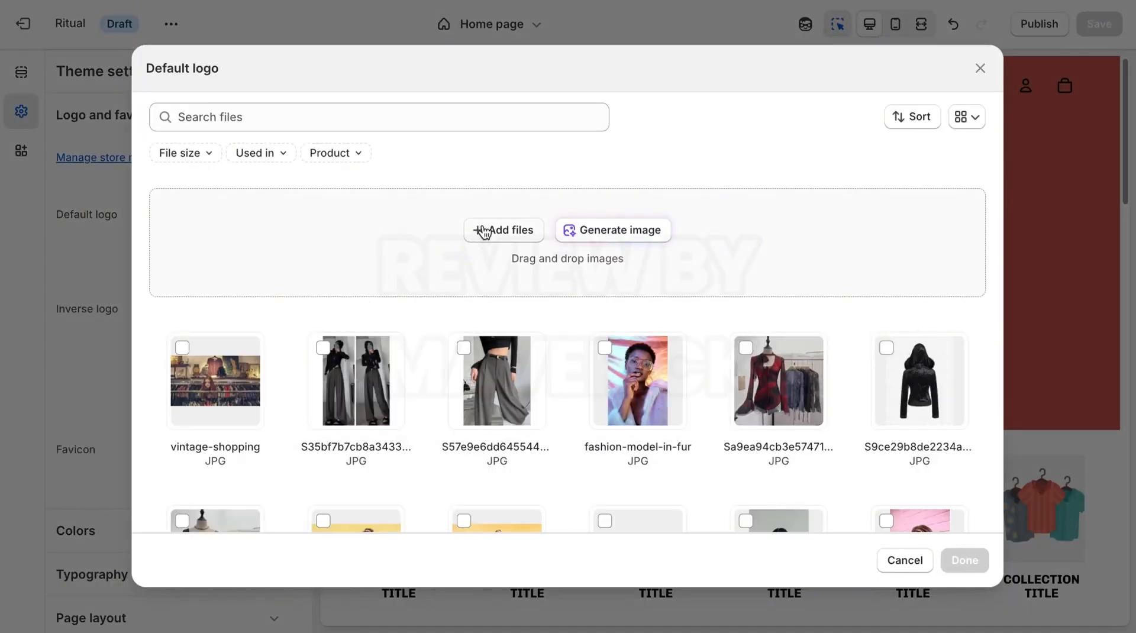
{"action": "left_click", "coordinate": [605, 521]}
{"action": "left_click", "coordinate": [954, 560]}
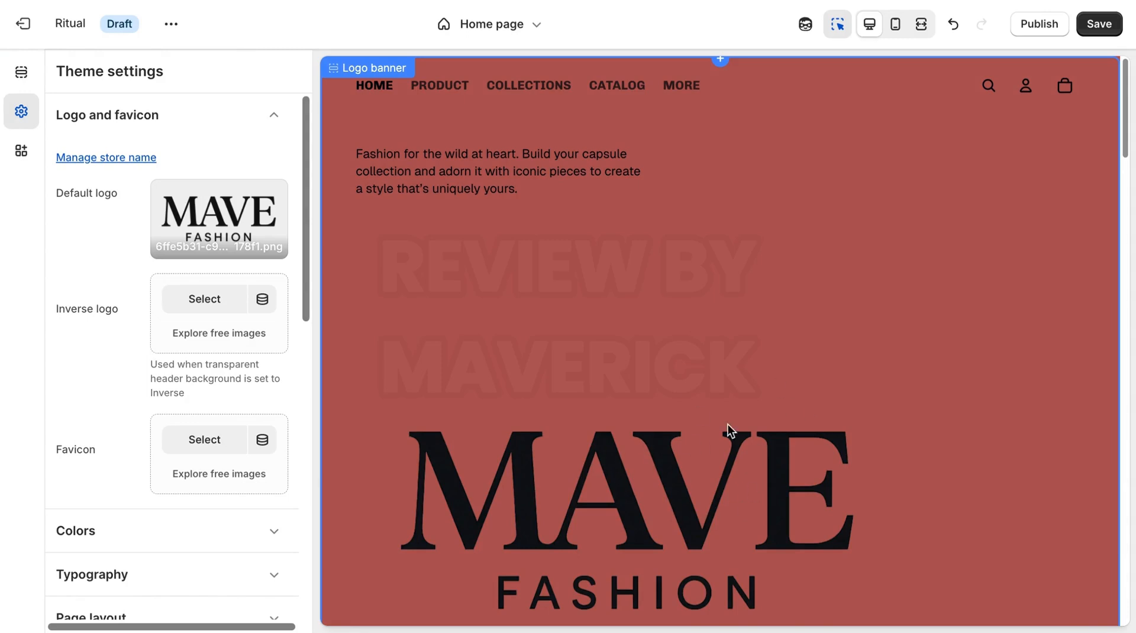
{"action": "left_click_drag", "start_coordinate": [1126, 77], "coordinate": [1126, 113]}
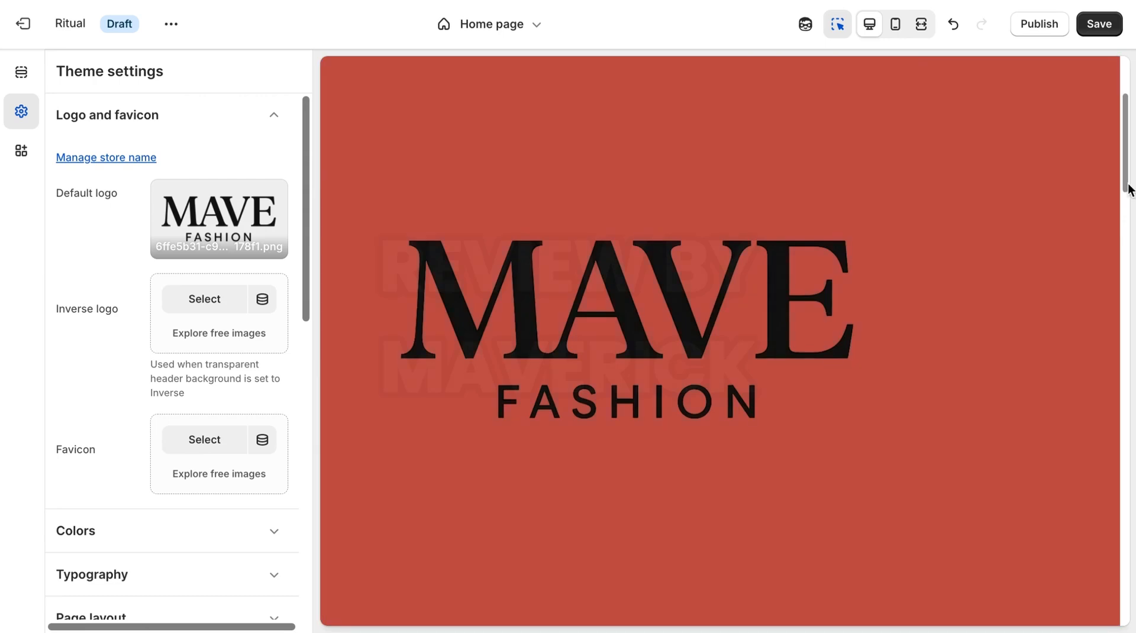
{"action": "left_click_drag", "start_coordinate": [1128, 188], "coordinate": [1121, 120]}
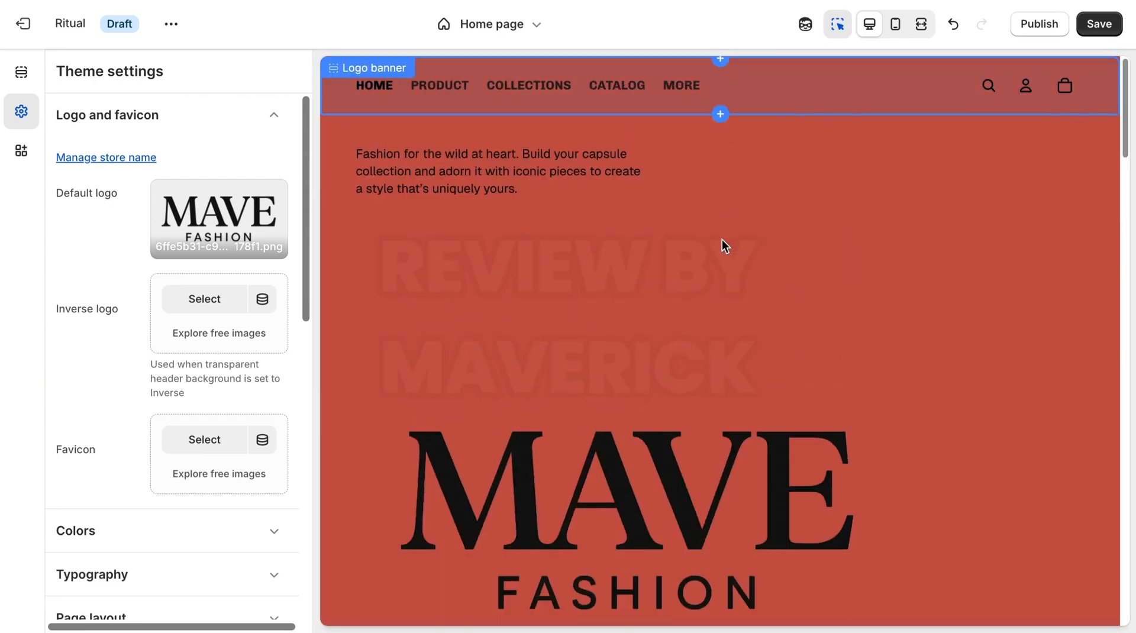
Step: Undo and redo the default logo change and review the new logo across the home page preview
{"action": "left_click", "coordinate": [954, 25]}
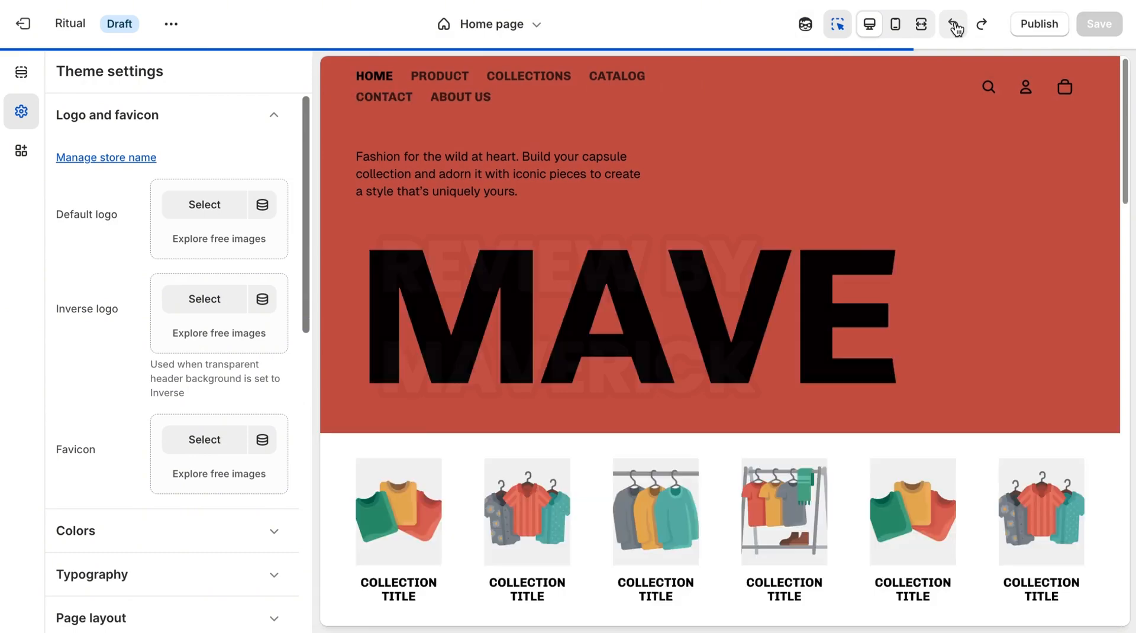
{"action": "left_click", "coordinate": [983, 27]}
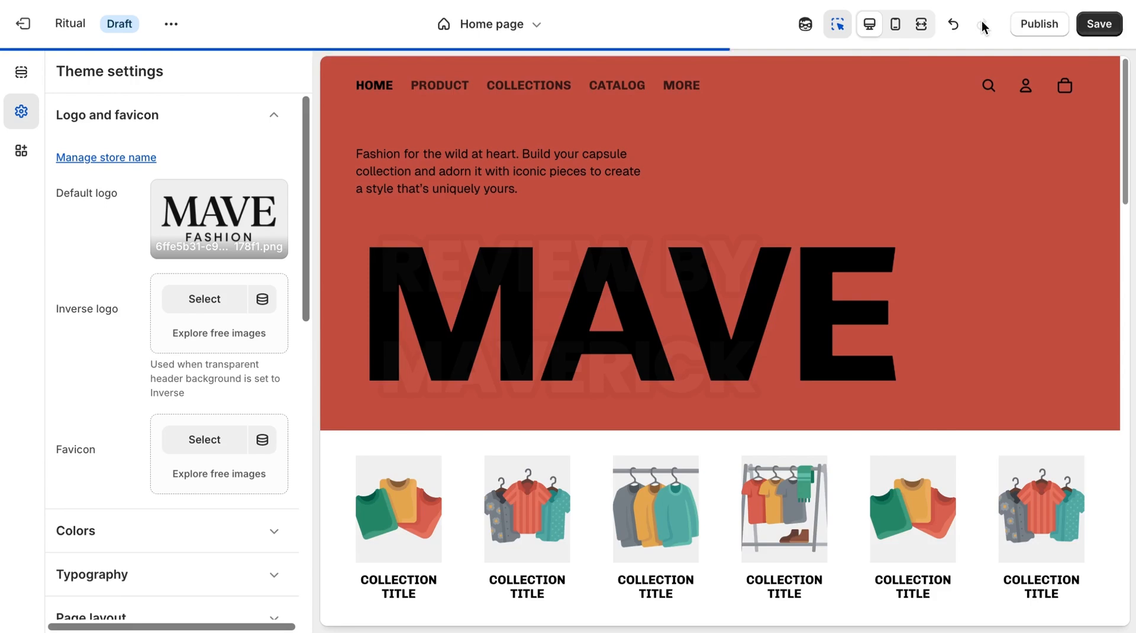
{"action": "mouse_move", "coordinate": [1129, 151]}
{"action": "left_mouse_down"}
{"action": "mouse_move", "coordinate": [1131, 233]}
{"action": "mouse_move", "coordinate": [1131, 146]}
{"action": "left_mouse_up"}
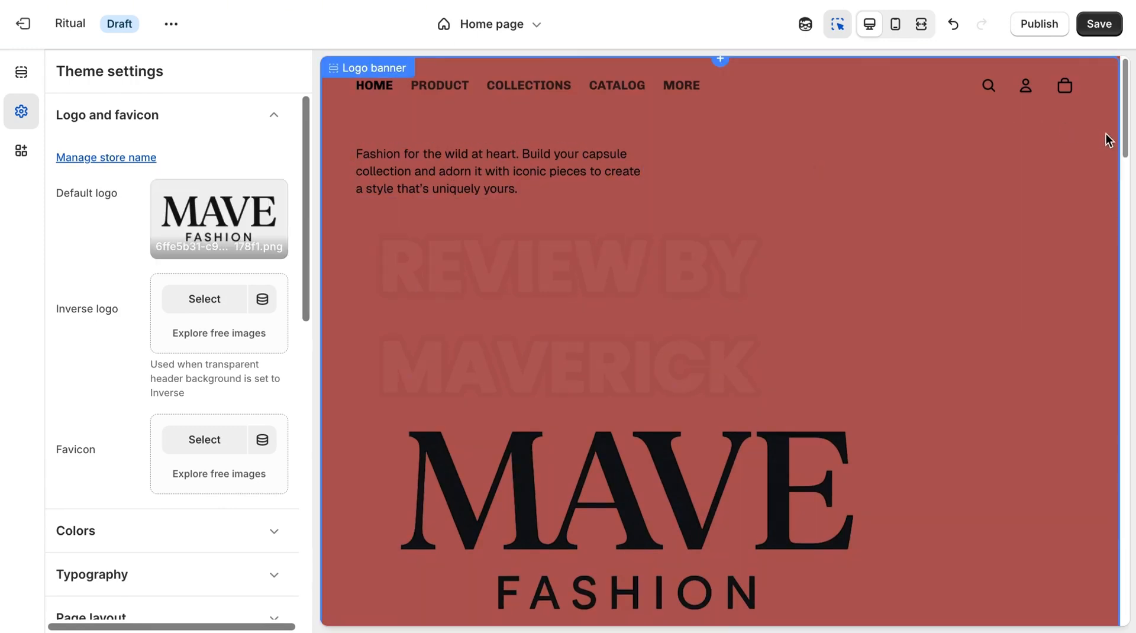
{"action": "left_click_drag", "start_coordinate": [1126, 141], "coordinate": [1126, 190]}
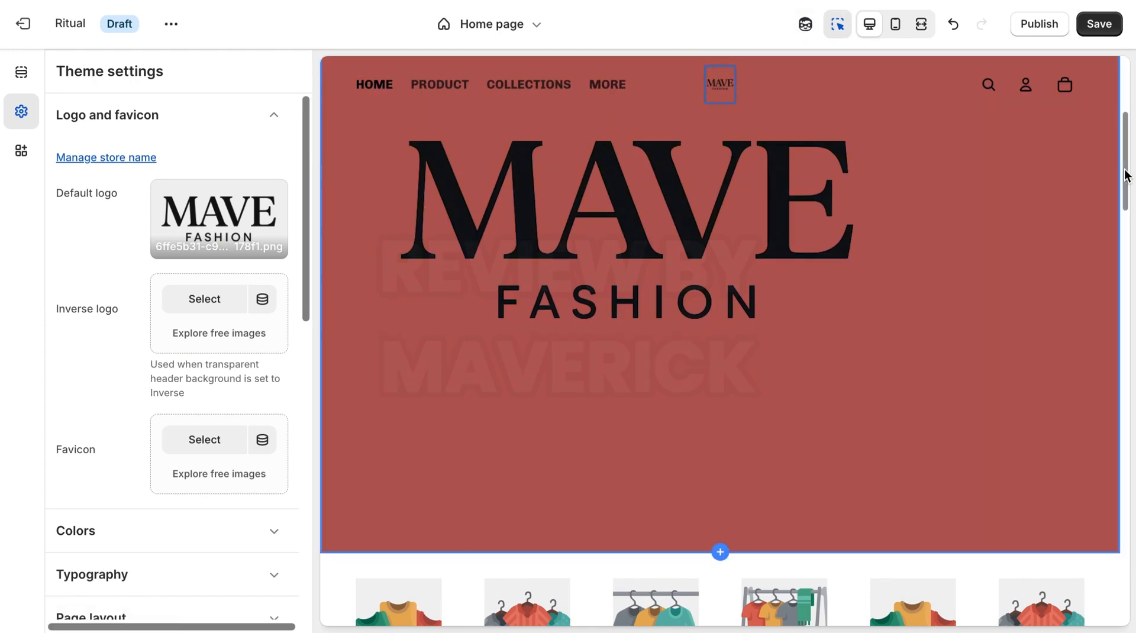
{"action": "left_click_drag", "start_coordinate": [1124, 178], "coordinate": [1126, 121]}
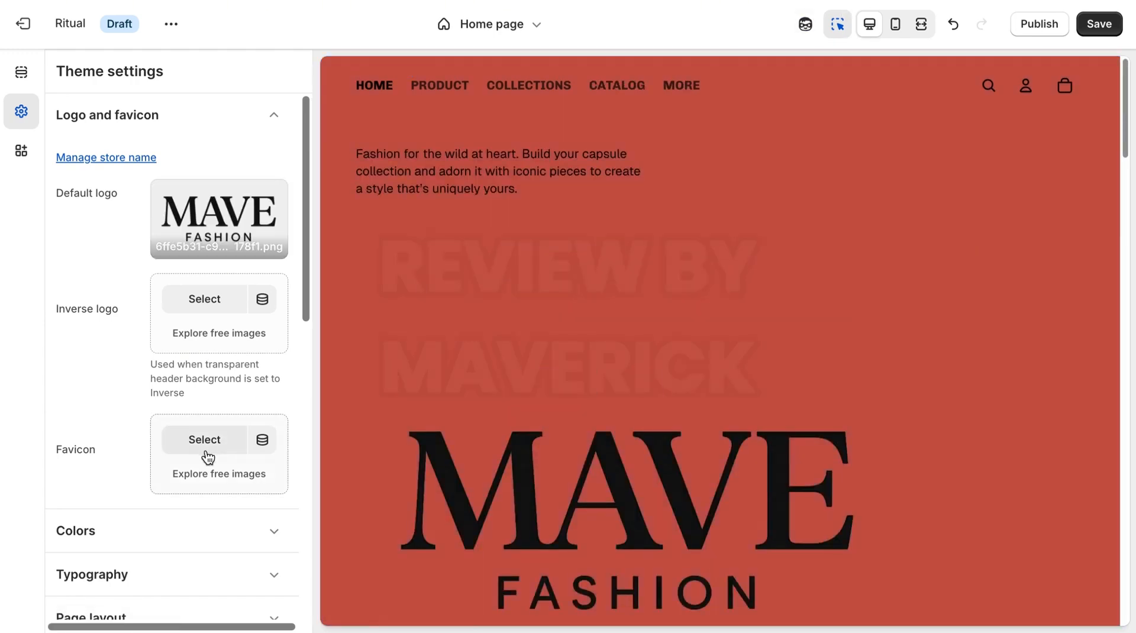
Step: Upload the Mave_3 PNG icon and set it as the theme's favicon
{"action": "left_click", "coordinate": [204, 441]}
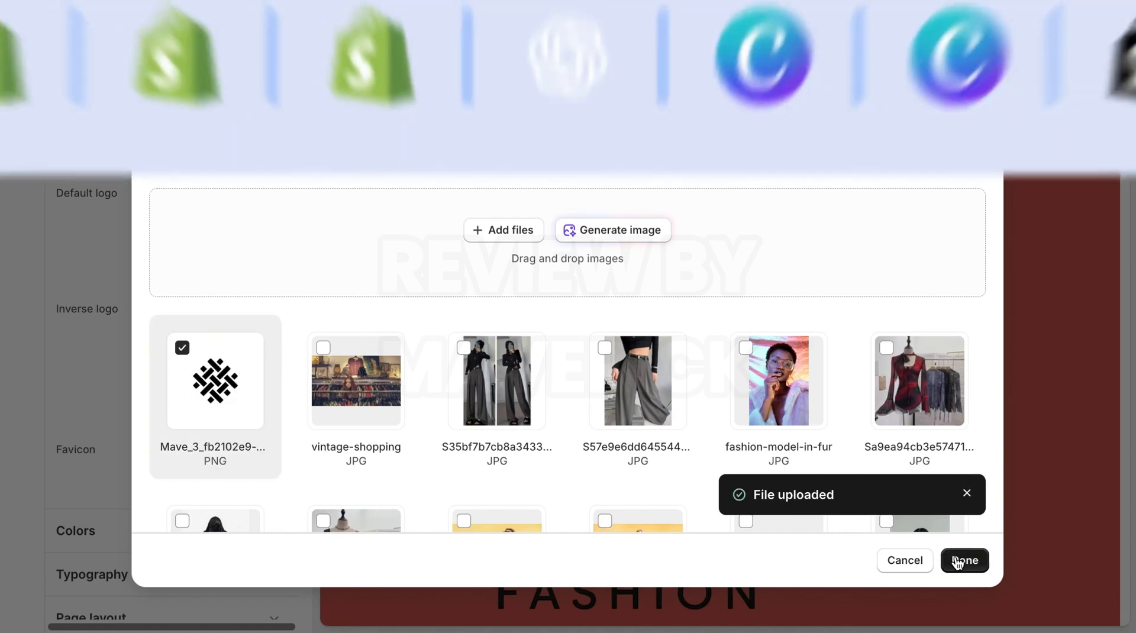
{"action": "left_click", "coordinate": [958, 561]}
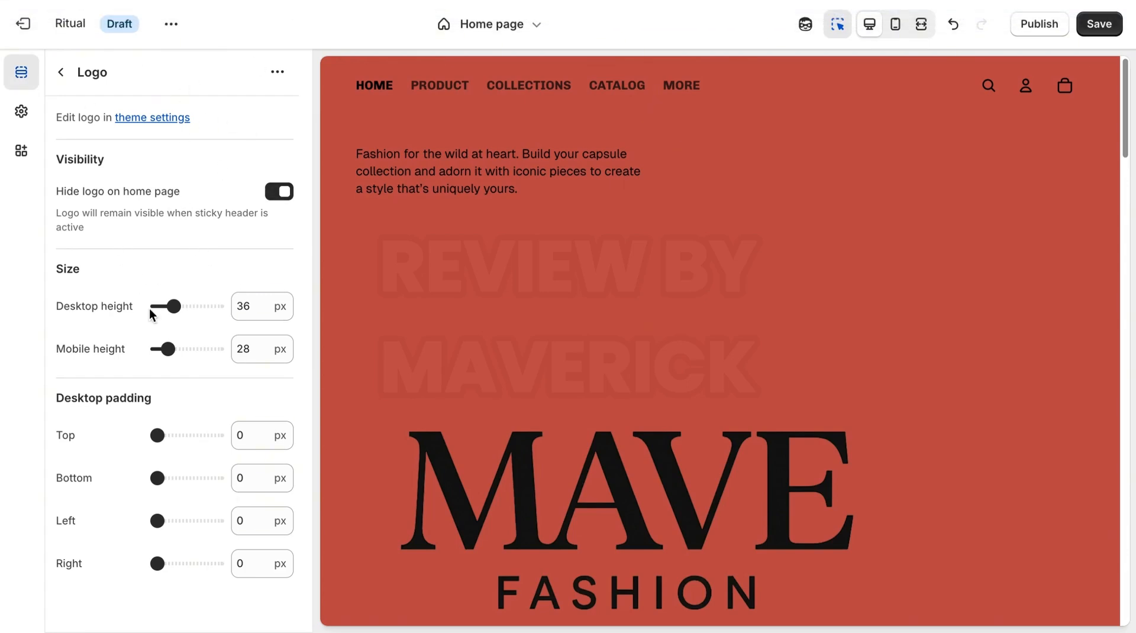
Step: Set the header logo's desktop and mobile heights to 100 px and check the page in the mobile preview
{"action": "left_click_drag", "start_coordinate": [174, 306], "coordinate": [249, 309]}
{"action": "left_click_drag", "start_coordinate": [168, 349], "coordinate": [290, 354]}
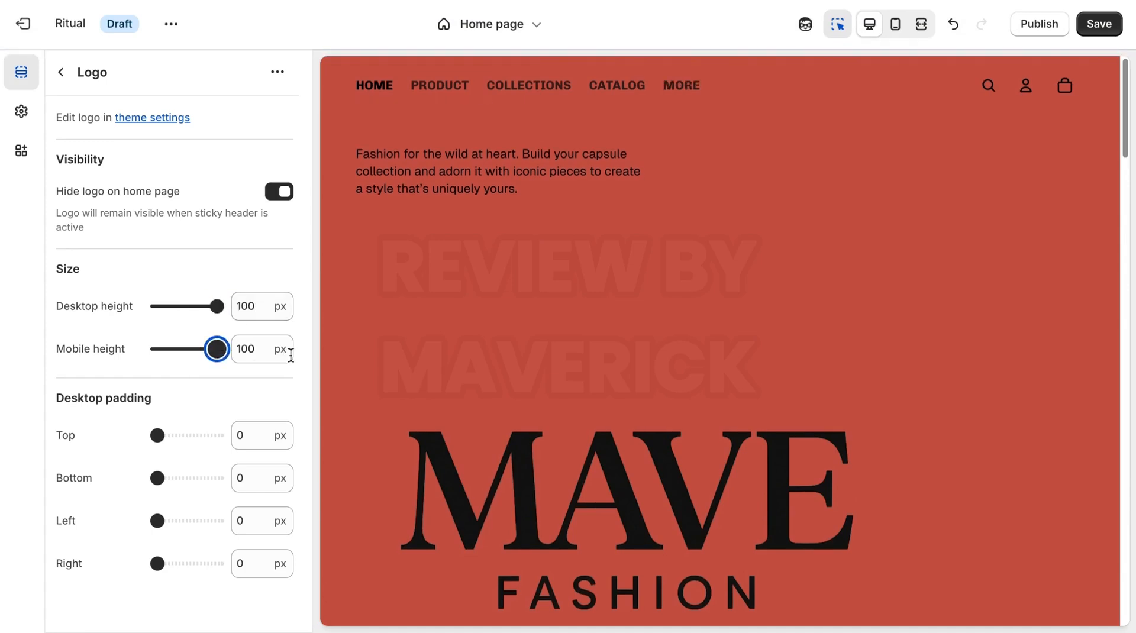
{"action": "left_click", "coordinate": [894, 26]}
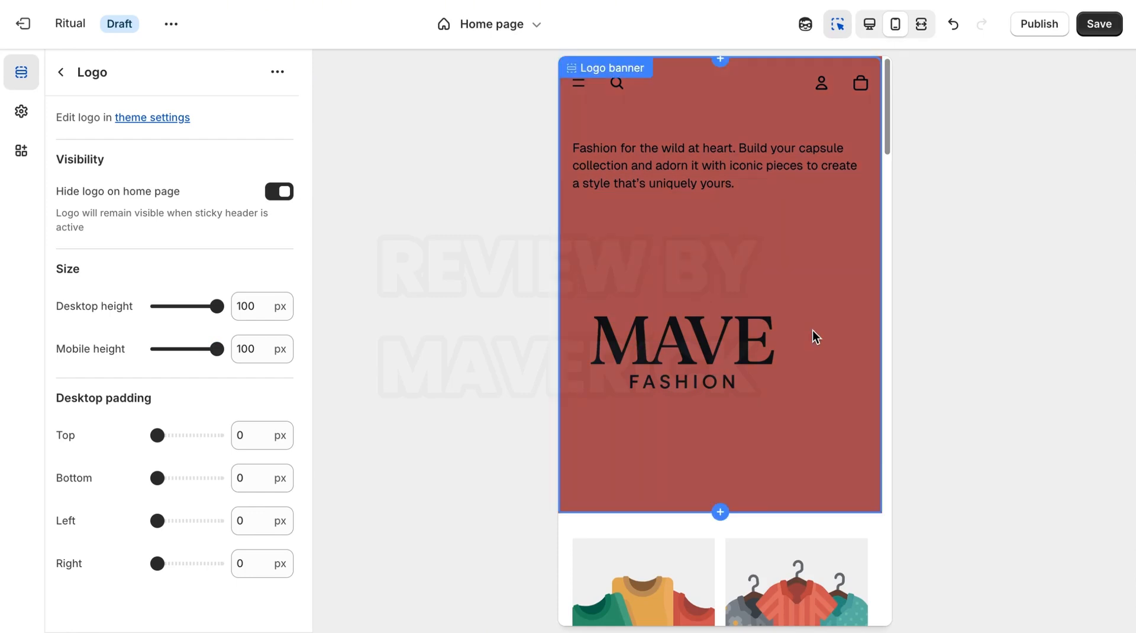
{"action": "left_click", "coordinate": [870, 25]}
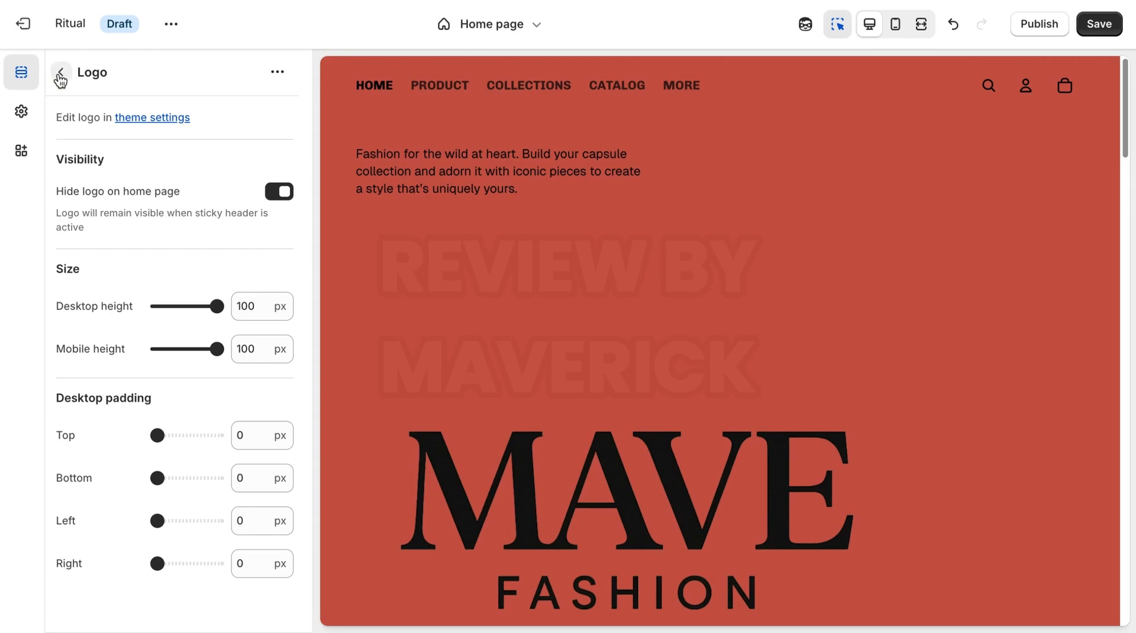
{"action": "left_click", "coordinate": [64, 66]}
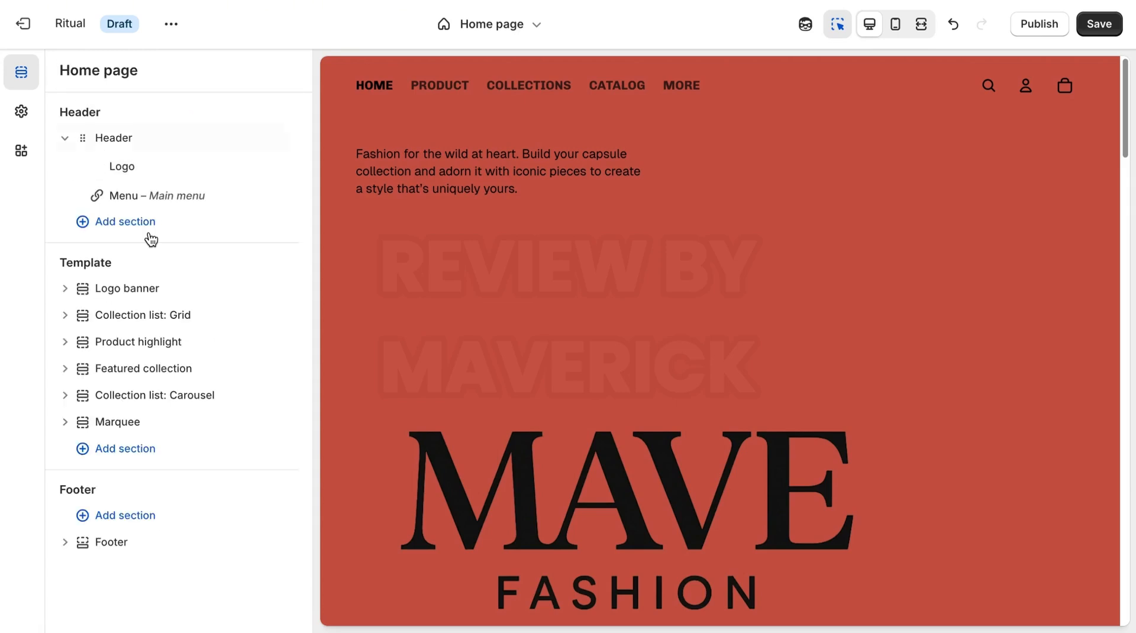
Step: Examine the header's Menu block settings and the store's Menus page in the Shopify admin
{"action": "left_click", "coordinate": [160, 197]}
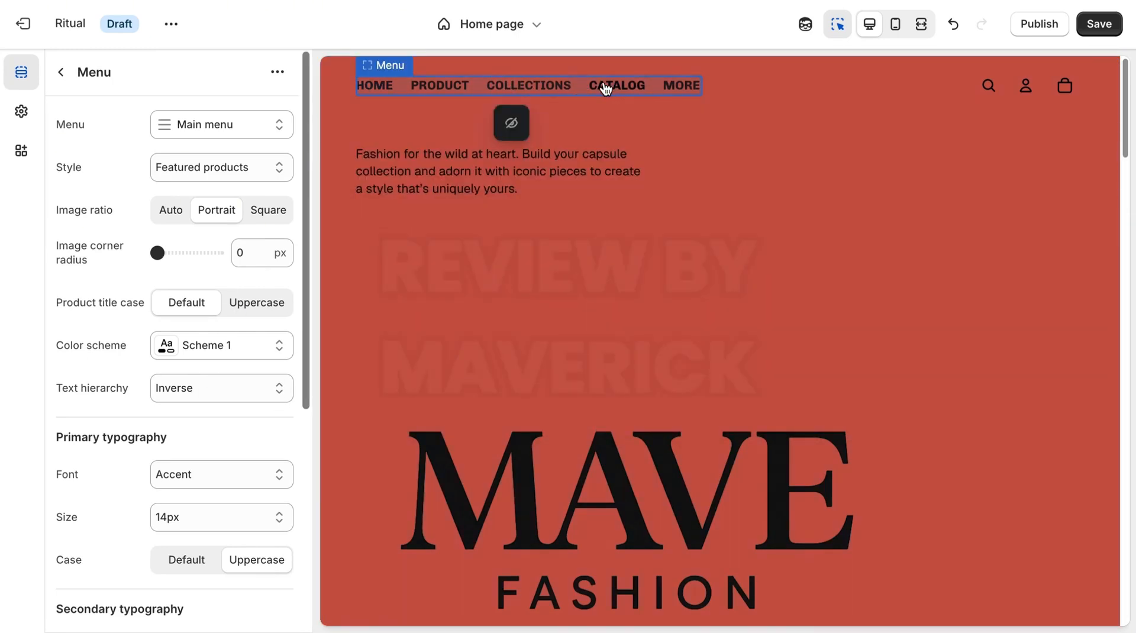
{"action": "mouse_move", "coordinate": [547, 95]}
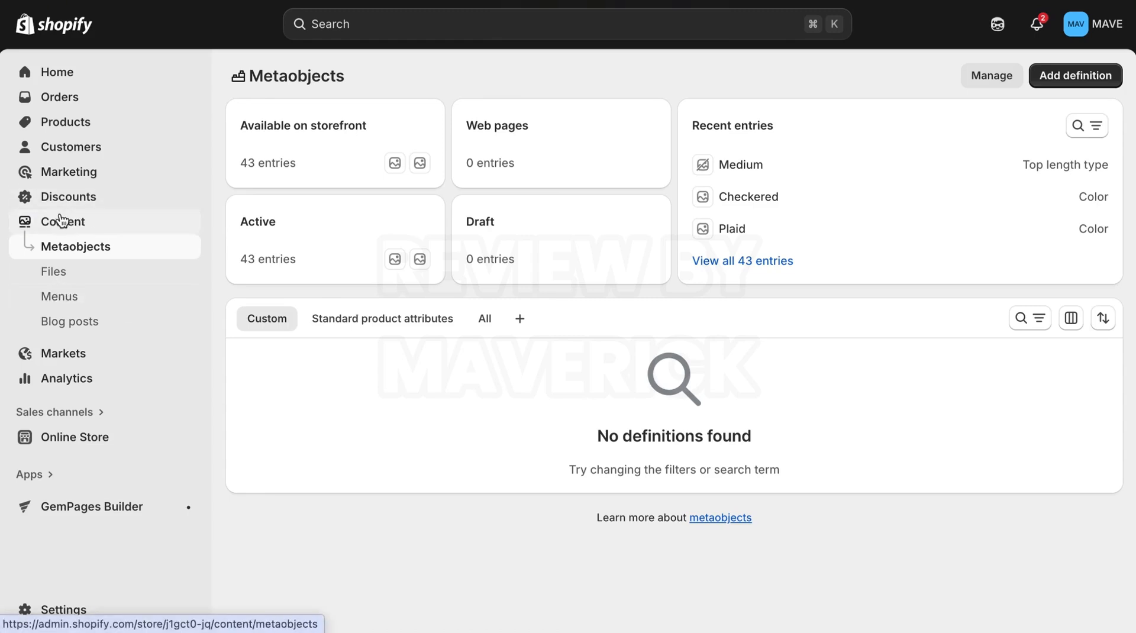
{"action": "left_click", "coordinate": [64, 302]}
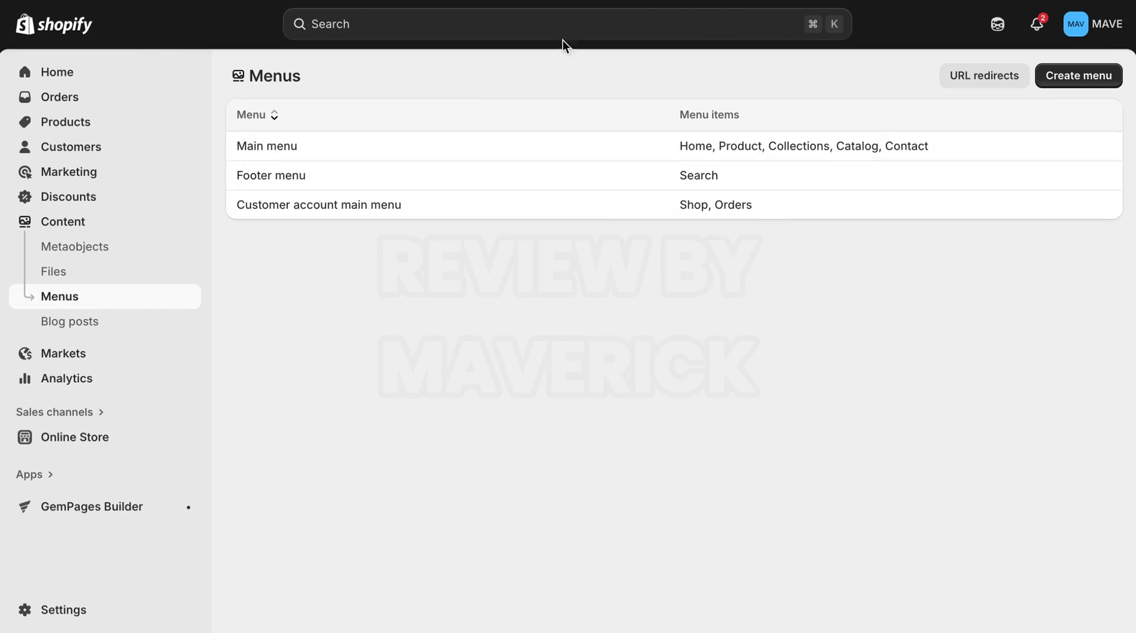
{"action": "left_click", "coordinate": [559, 1]}
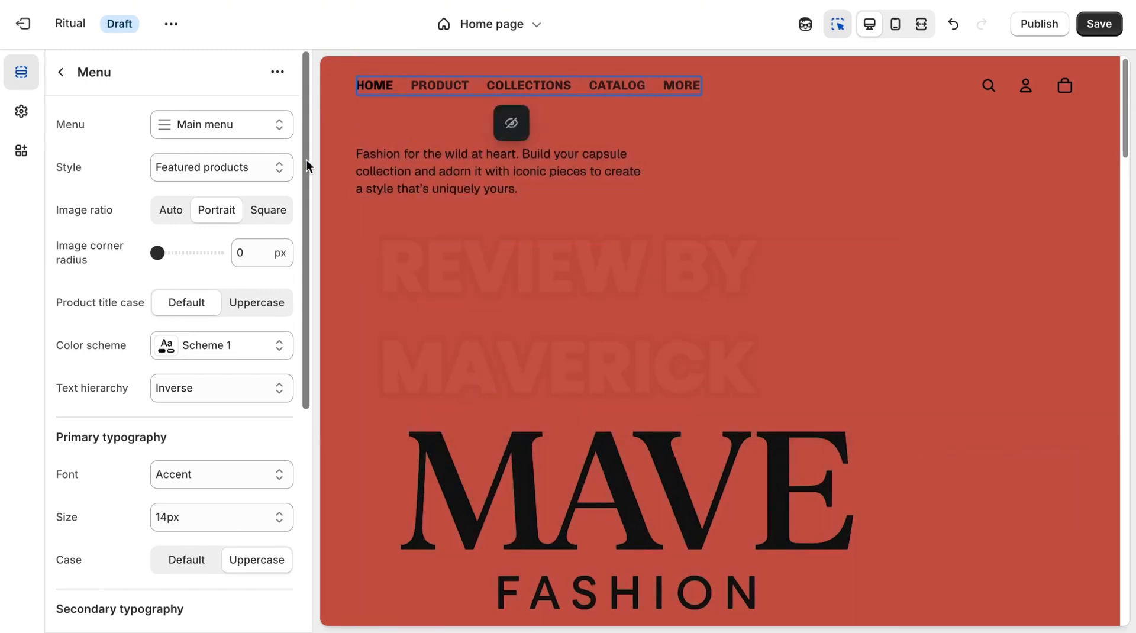
{"action": "left_click", "coordinate": [65, 71]}
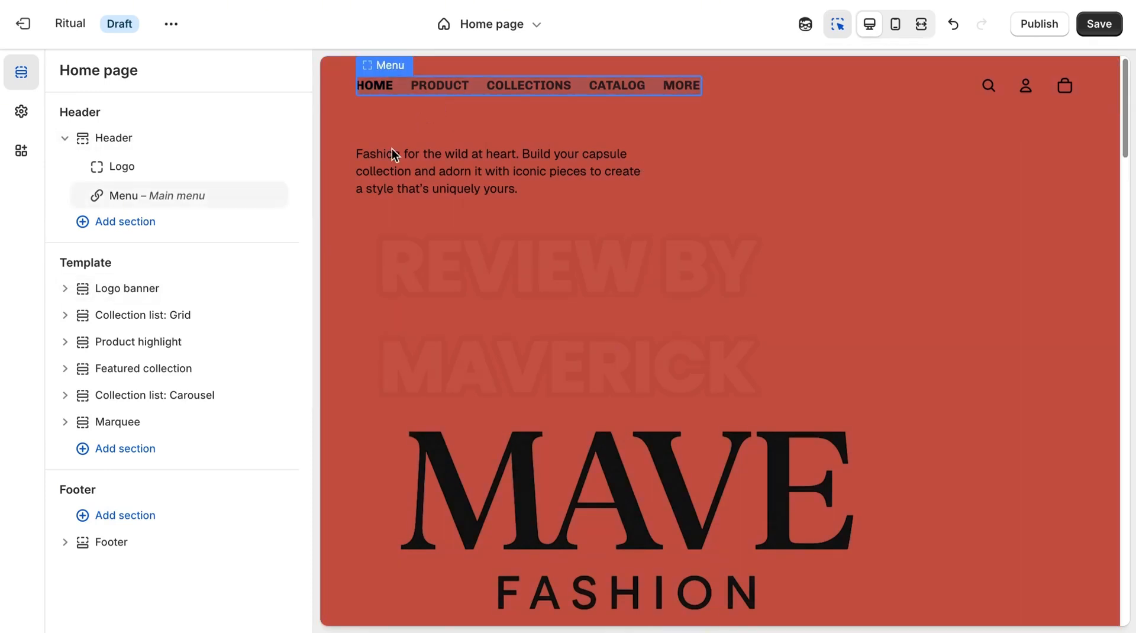
Step: Open the Header section's settings and bring up its color options
{"action": "scroll", "coordinate": [1130, 118], "scroll_direction": "down", "scroll_amount": 1}
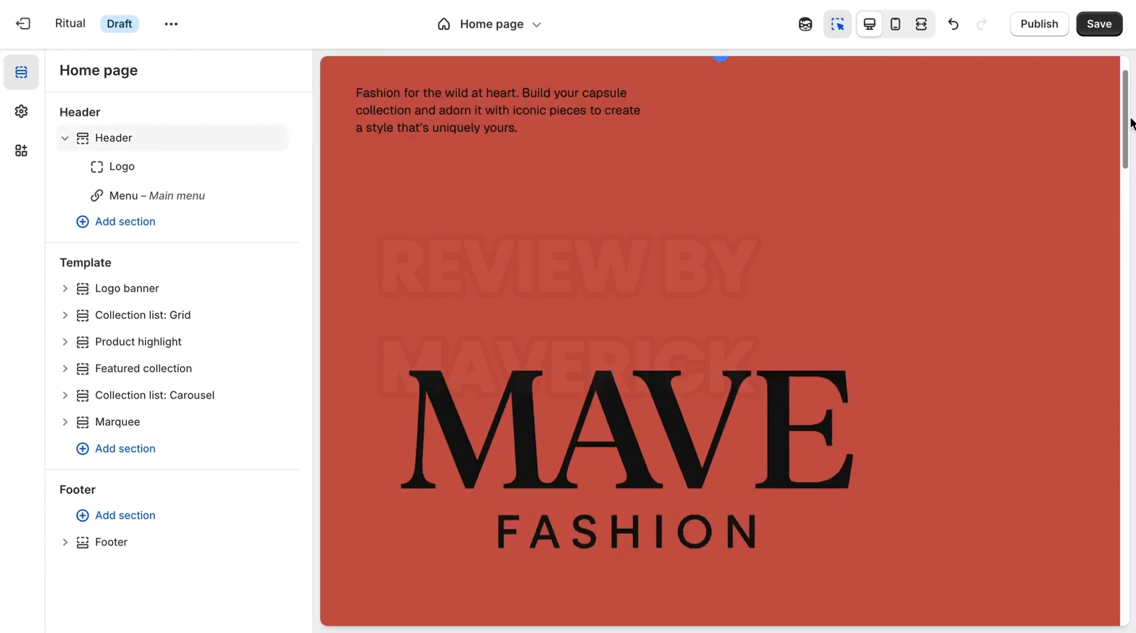
{"action": "left_click_drag", "start_coordinate": [1130, 123], "coordinate": [1120, 55]}
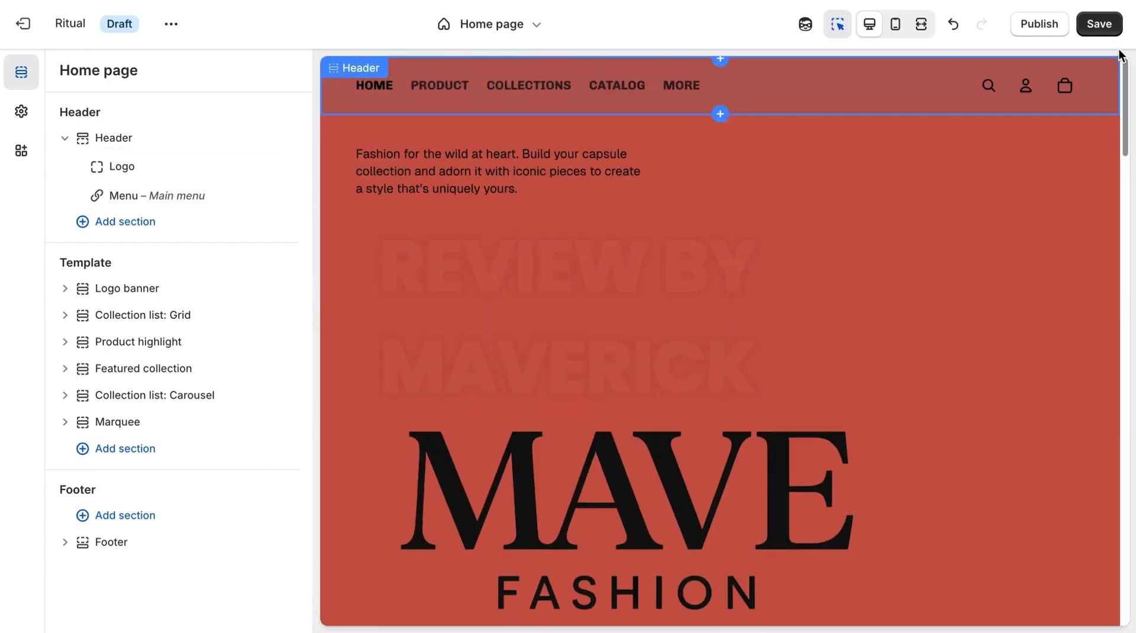
{"action": "left_click", "coordinate": [113, 149]}
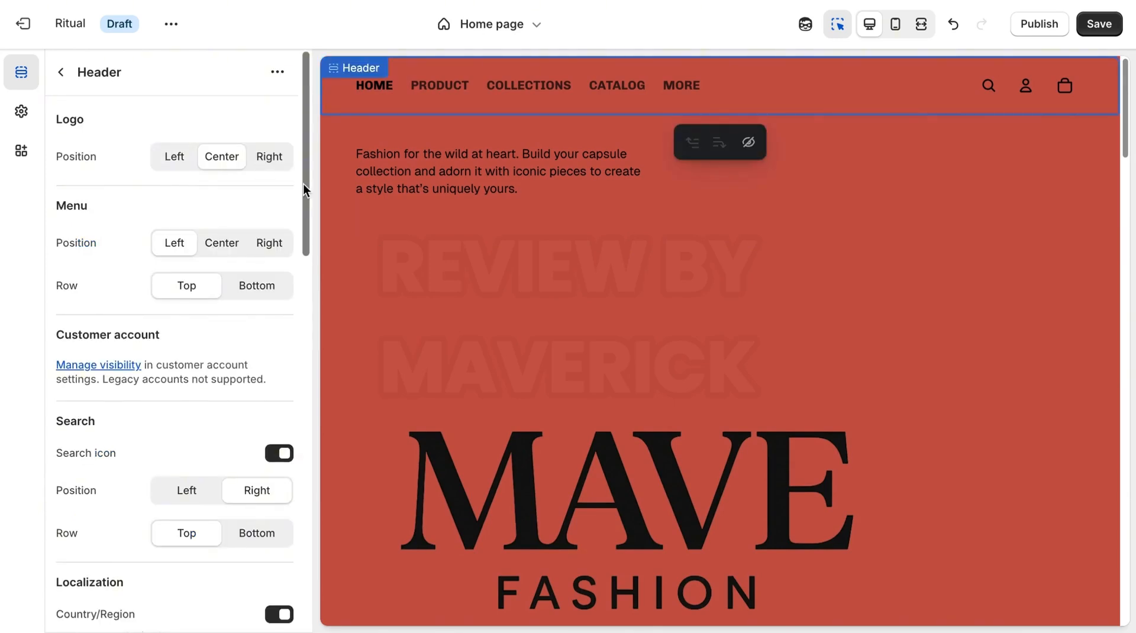
{"action": "left_click_drag", "start_coordinate": [303, 183], "coordinate": [304, 468]}
Step: Try Scheme 2 as the header's default color scheme and return to Scheme 3
{"action": "left_click", "coordinate": [264, 405]}
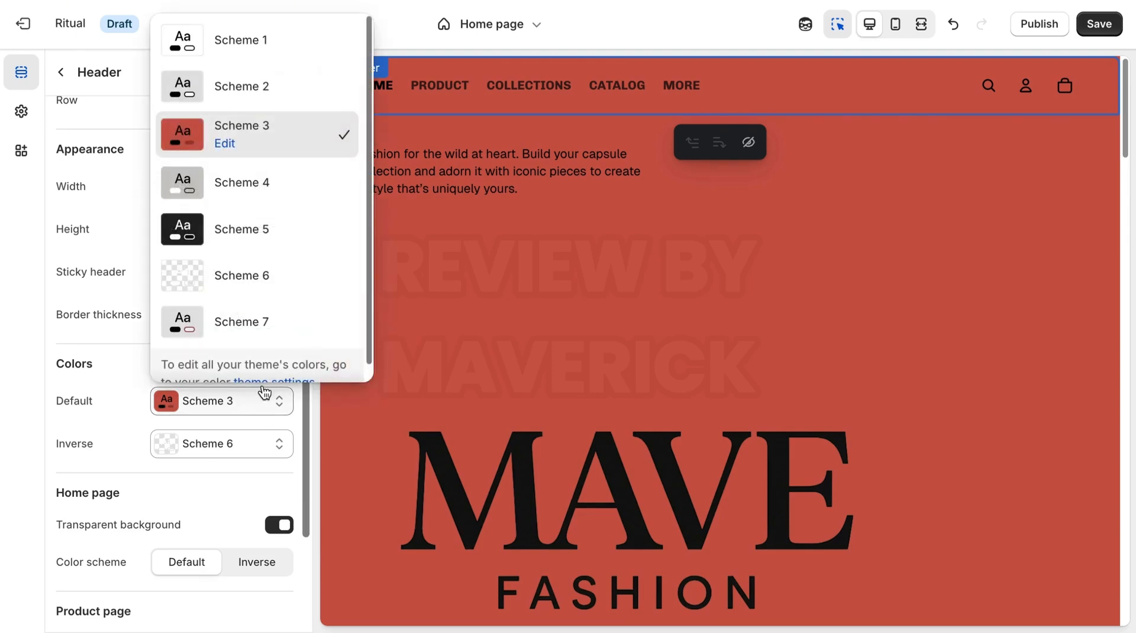
{"action": "left_click", "coordinate": [241, 89]}
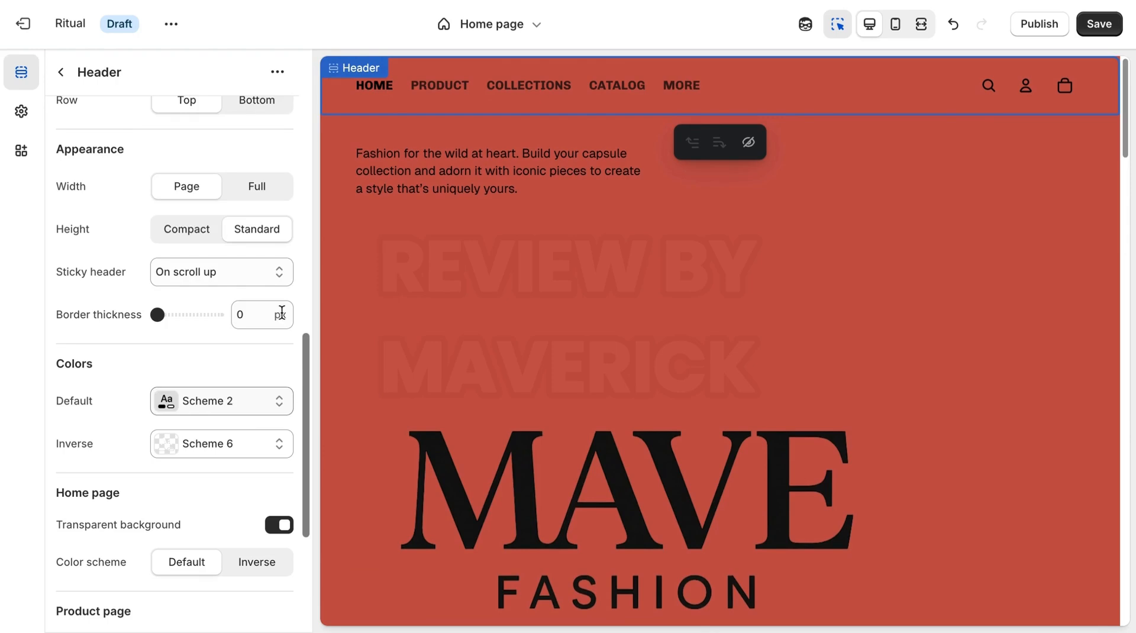
{"action": "left_click", "coordinate": [271, 409]}
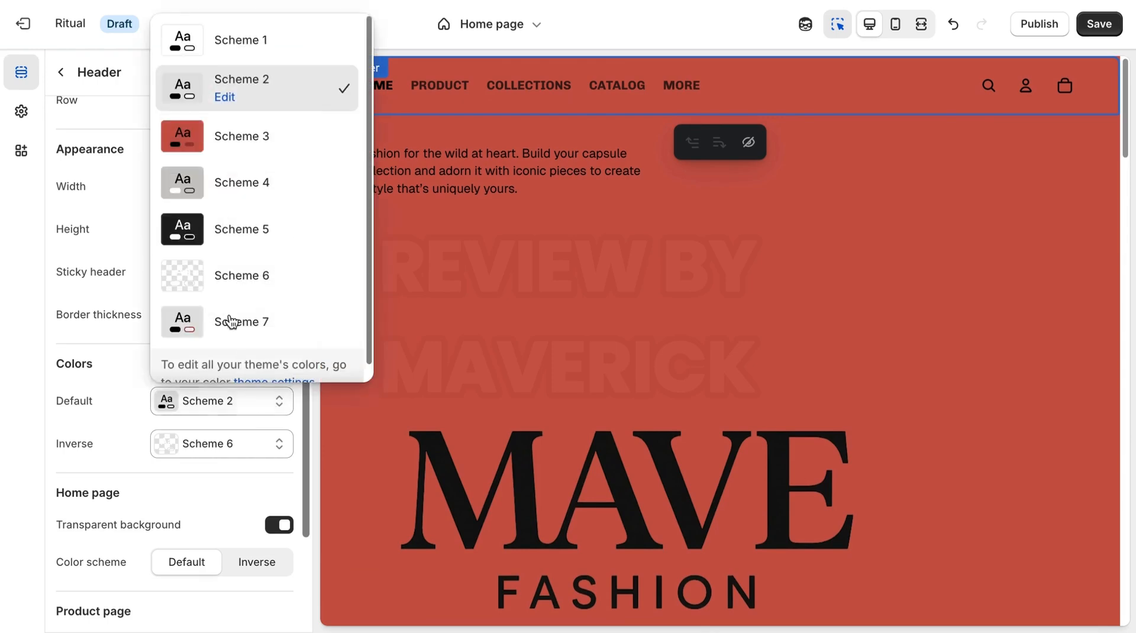
{"action": "left_click", "coordinate": [241, 138]}
Step: Open Scheme 3 for editing from the header's default colors and set its background to dark purple #32127C
{"action": "left_click", "coordinate": [225, 399]}
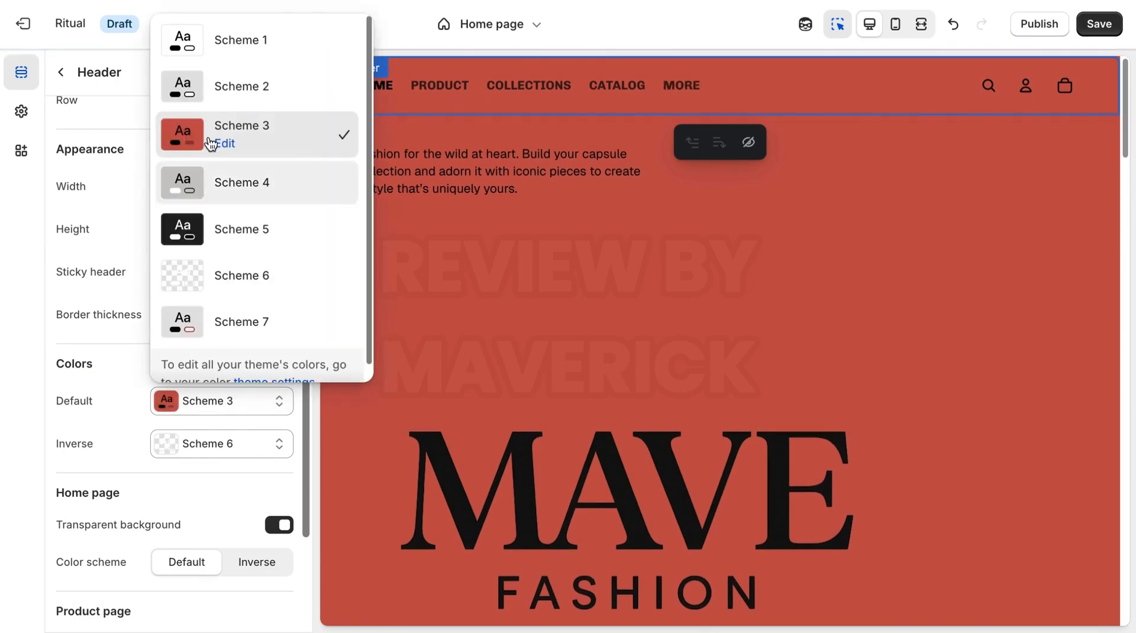
{"action": "left_click", "coordinate": [225, 145]}
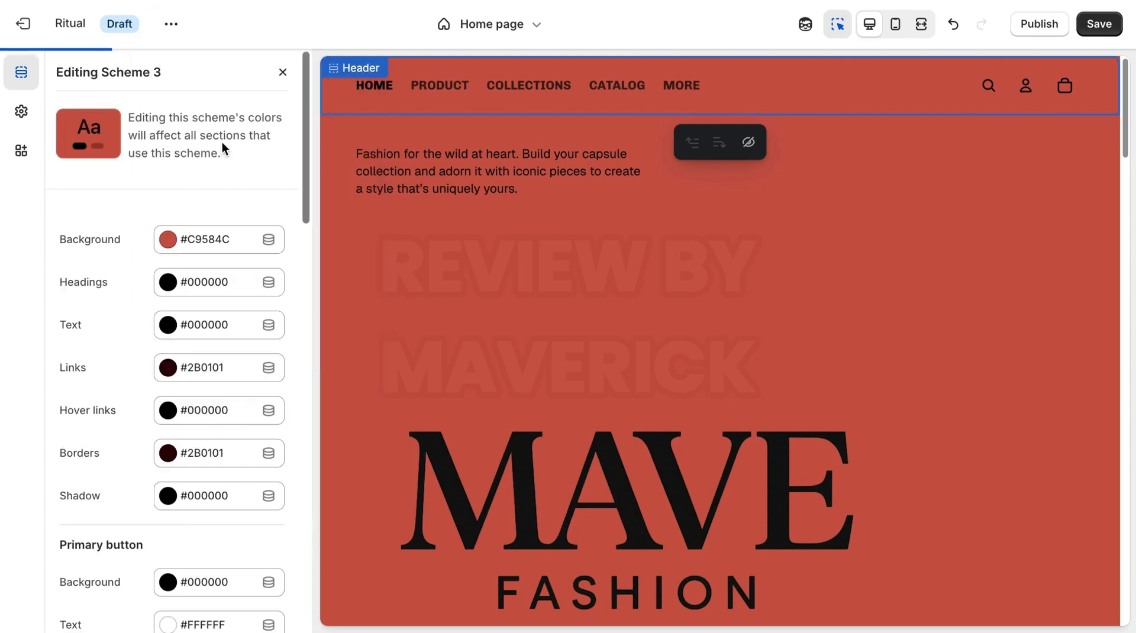
{"action": "left_click", "coordinate": [213, 244]}
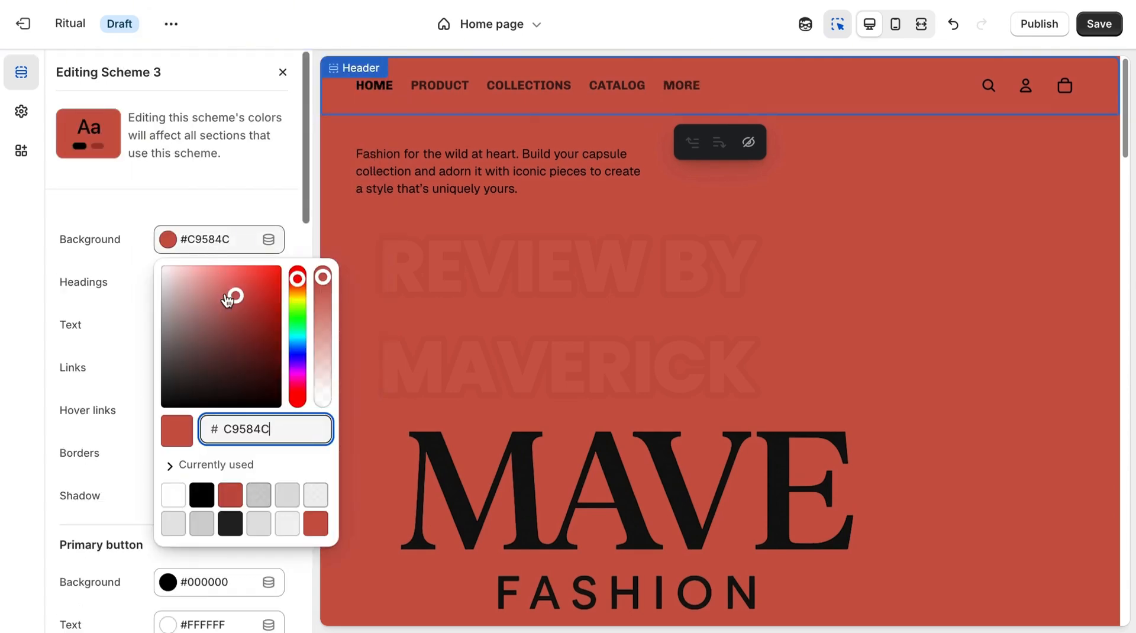
{"action": "left_click", "coordinate": [300, 367]}
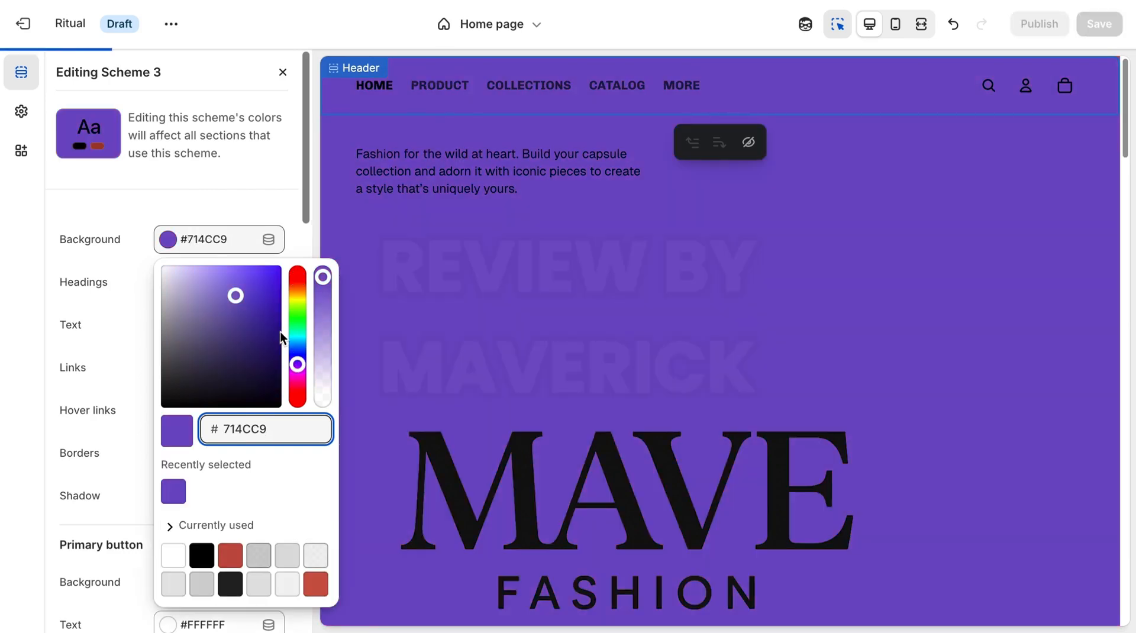
{"action": "left_click_drag", "start_coordinate": [238, 300], "coordinate": [265, 347]}
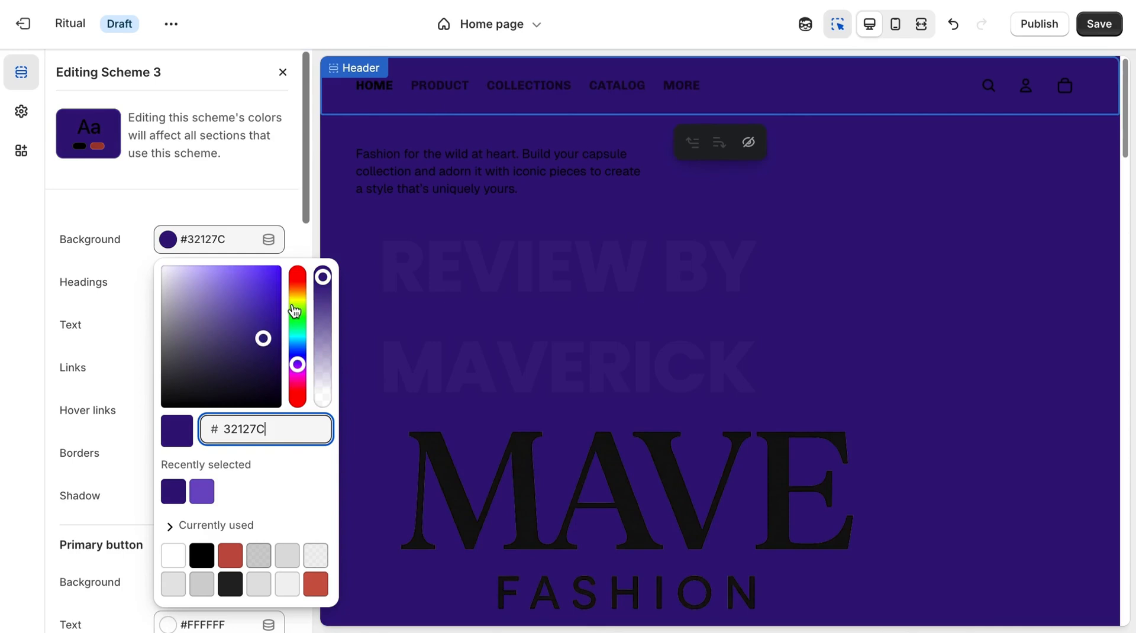
{"action": "left_click", "coordinate": [268, 201]}
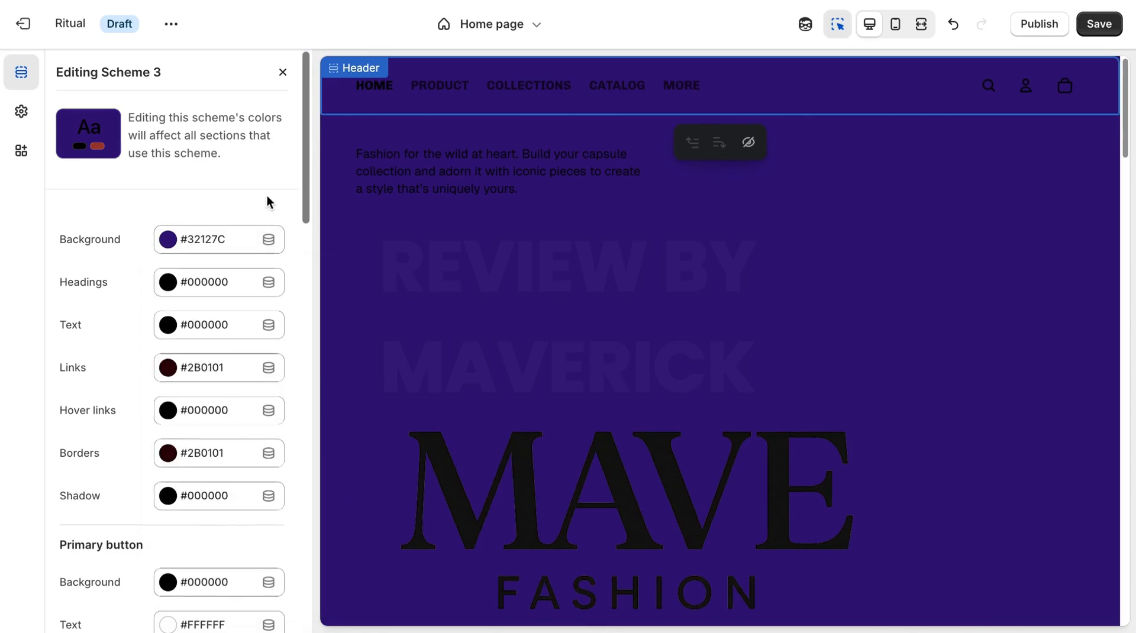
Step: Set Scheme 3's text color to white #FFFFFF and check the header and banner in the preview
{"action": "left_click", "coordinate": [190, 333]}
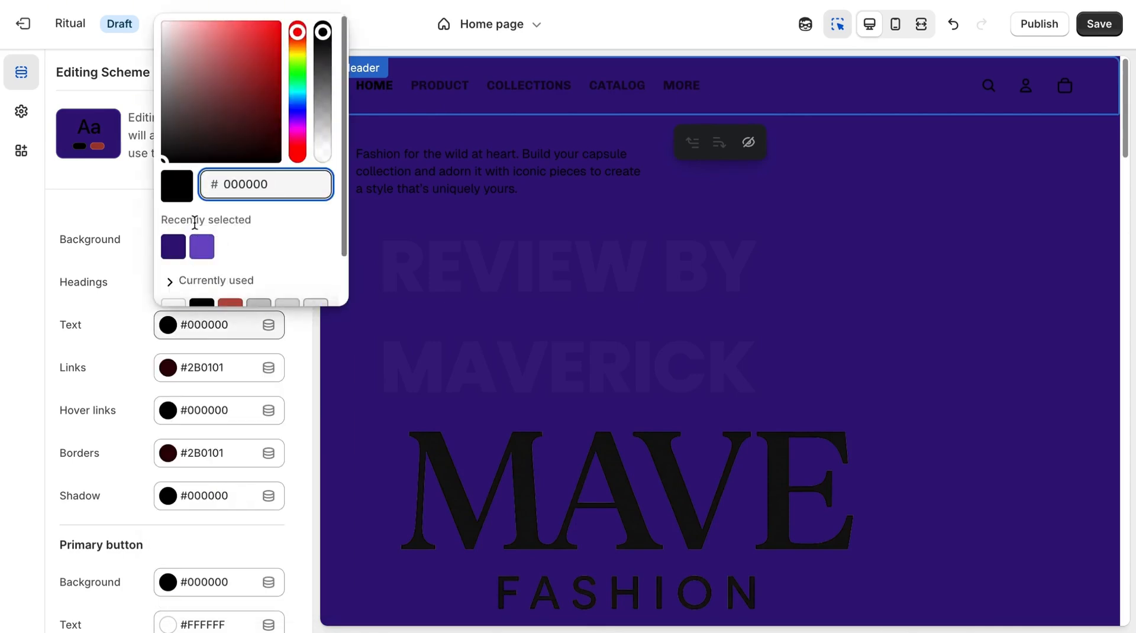
{"action": "left_click", "coordinate": [180, 308]}
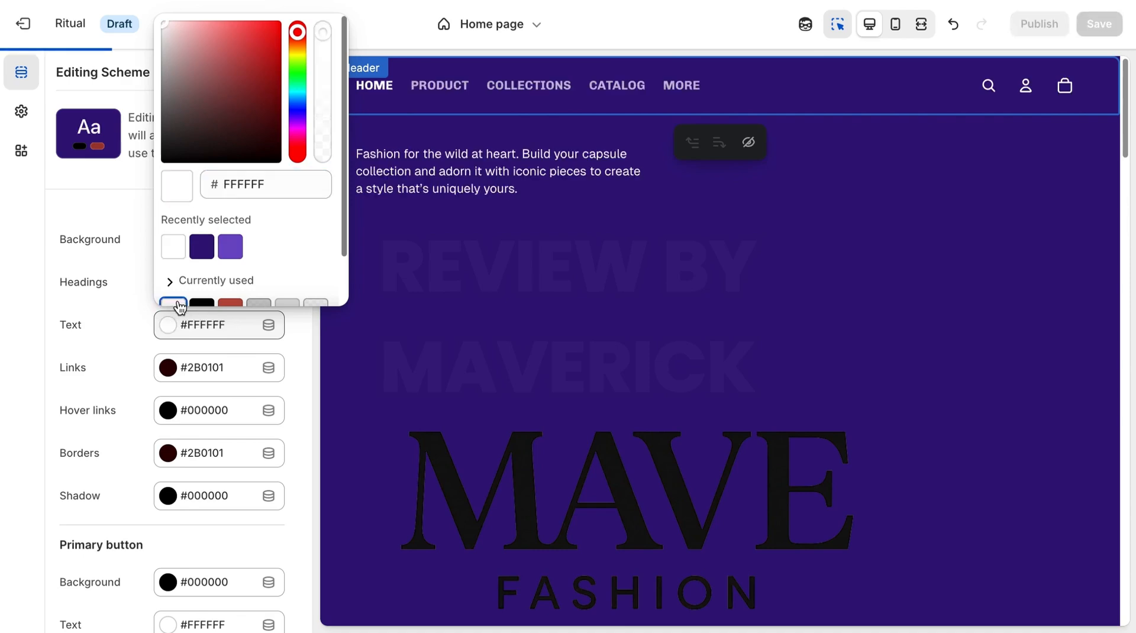
{"action": "left_click", "coordinate": [132, 217]}
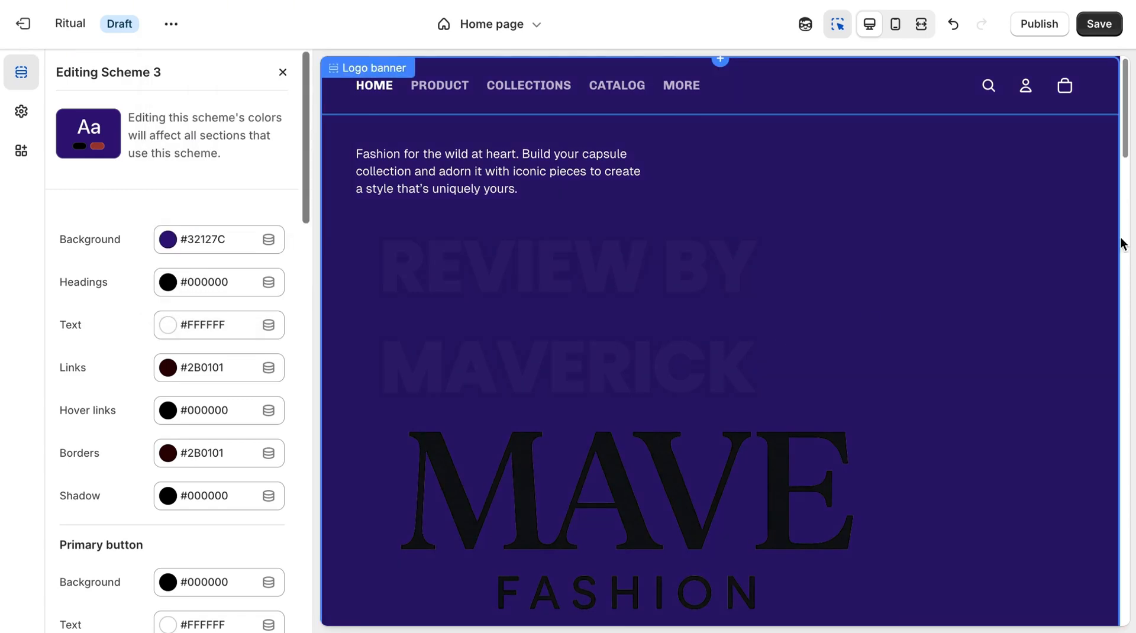
{"action": "mouse_move", "coordinate": [1125, 145]}
{"action": "left_mouse_down"}
{"action": "mouse_move", "coordinate": [1129, 192]}
{"action": "mouse_move", "coordinate": [1124, 129]}
{"action": "left_mouse_up"}
Step: Set Scheme 3's background to light purple #A38CD9
{"action": "left_click", "coordinate": [223, 243]}
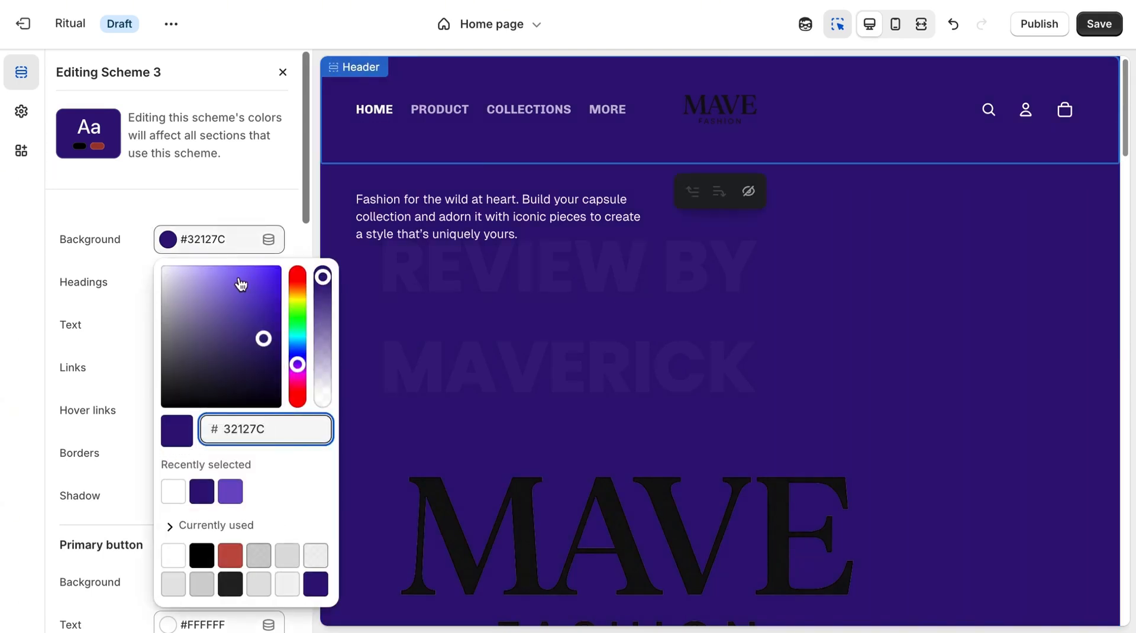
{"action": "left_click_drag", "start_coordinate": [264, 342], "coordinate": [185, 290]}
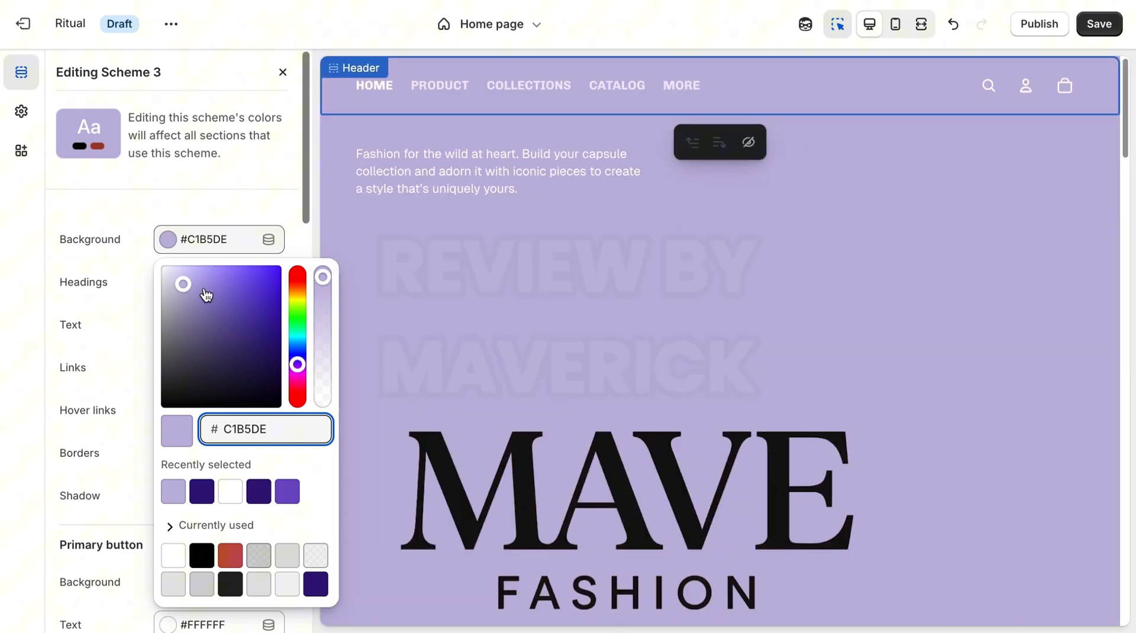
{"action": "left_click", "coordinate": [204, 288]}
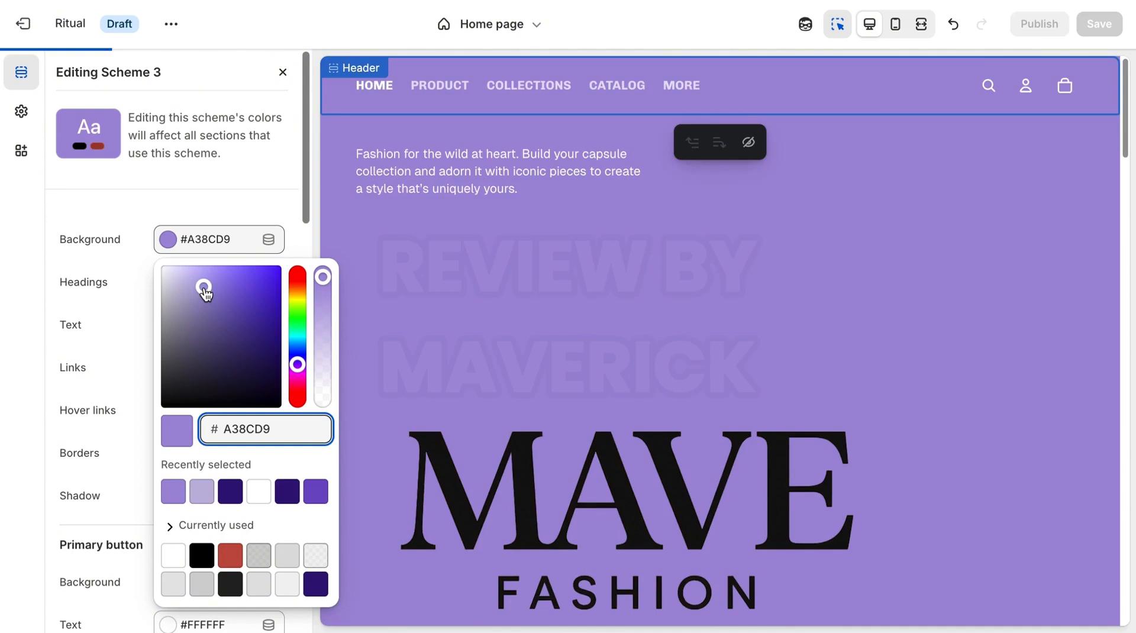
{"action": "left_click", "coordinate": [225, 189]}
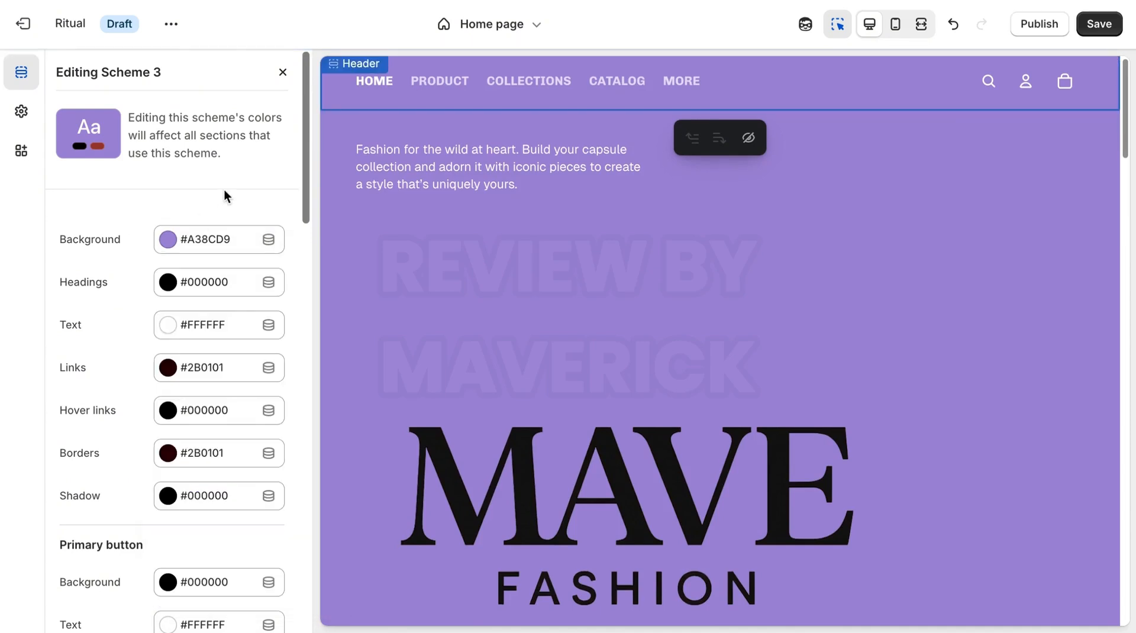
Step: Try black #000000 as Scheme 3's text color and check the banner text in the desktop and mobile previews
{"action": "left_click", "coordinate": [203, 326]}
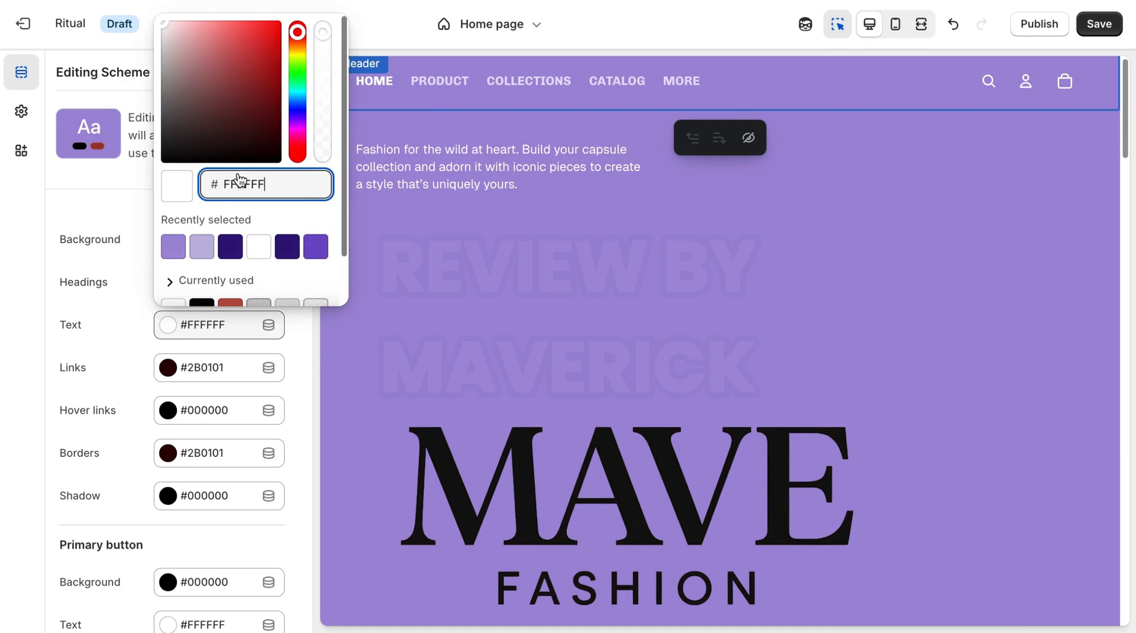
{"action": "left_click", "coordinate": [211, 303]}
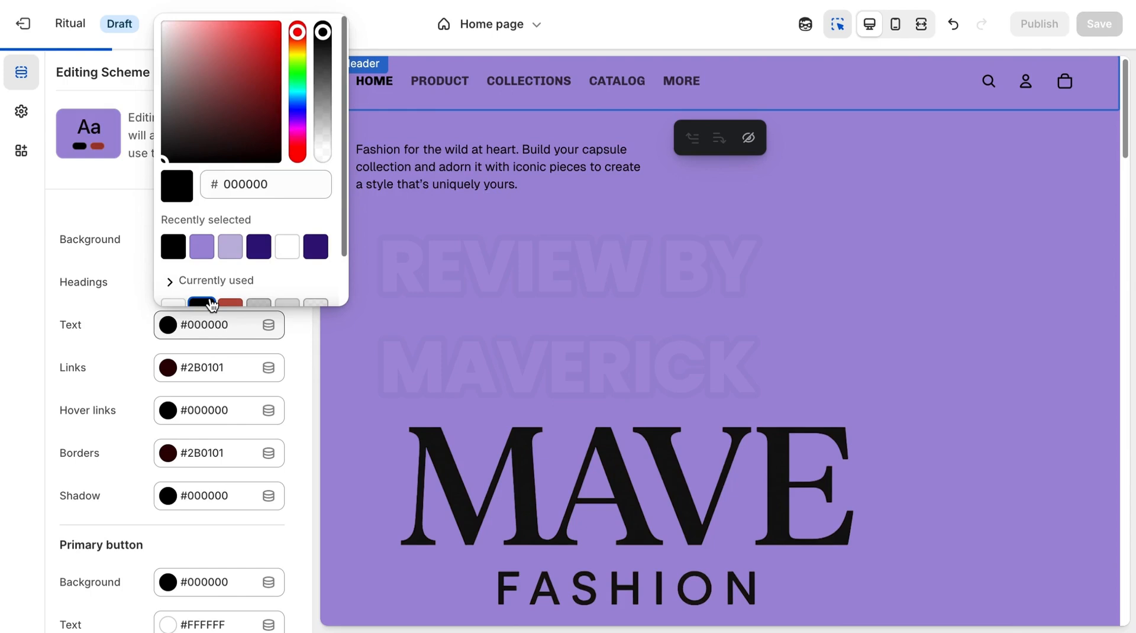
{"action": "left_click", "coordinate": [485, 289]}
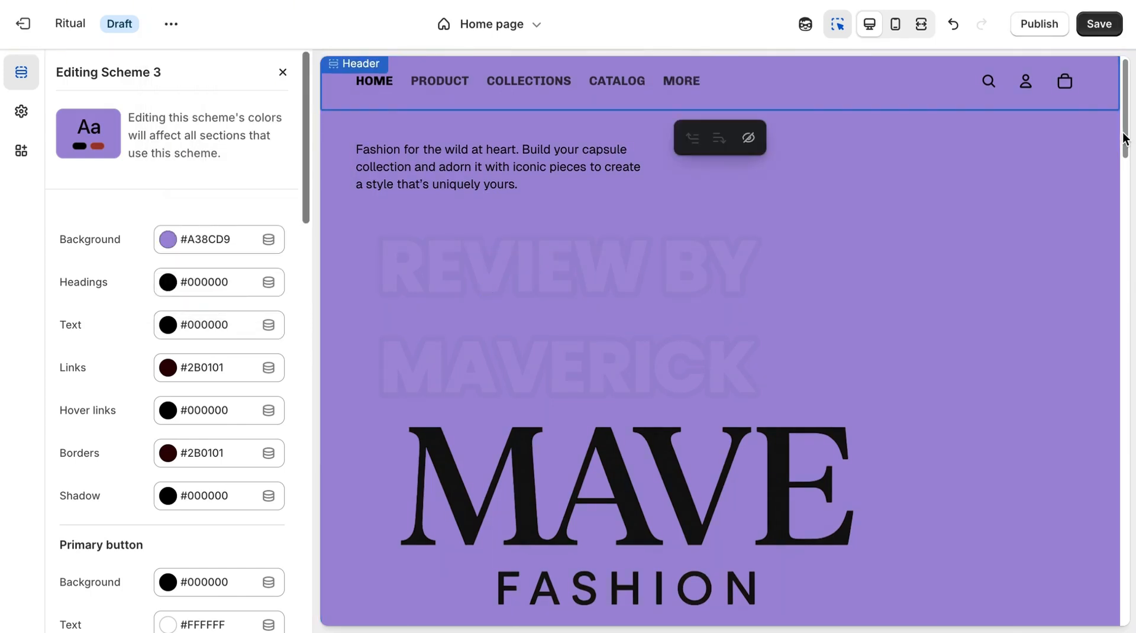
{"action": "mouse_move", "coordinate": [1124, 134]}
{"action": "left_mouse_down"}
{"action": "mouse_move", "coordinate": [1129, 155]}
{"action": "mouse_move", "coordinate": [1124, 117]}
{"action": "left_mouse_up"}
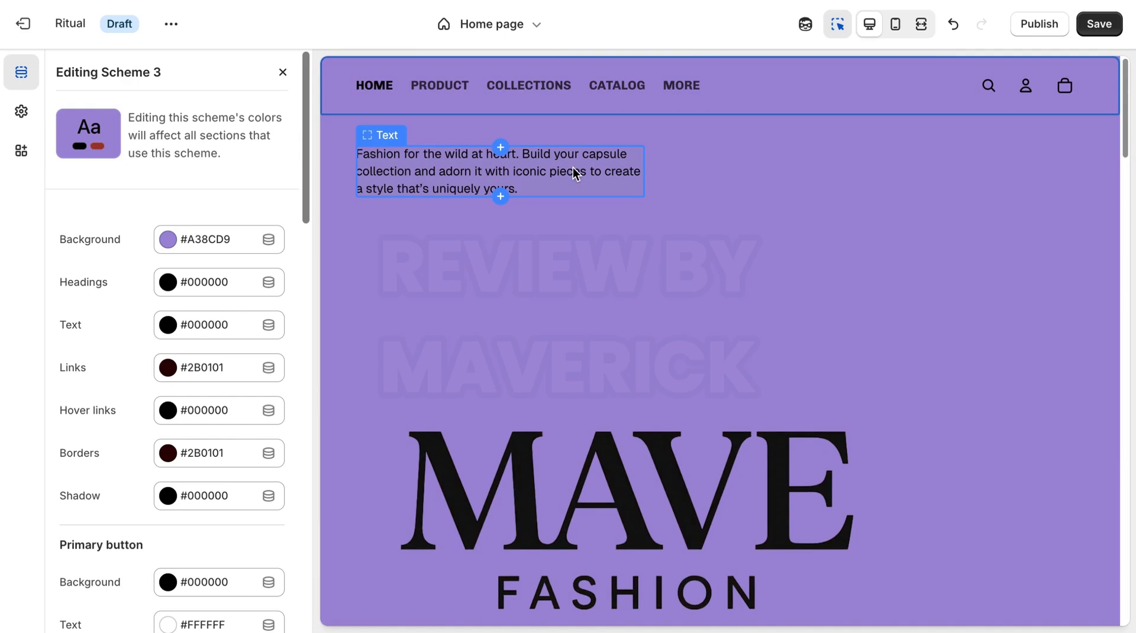
{"action": "left_click", "coordinate": [524, 175]}
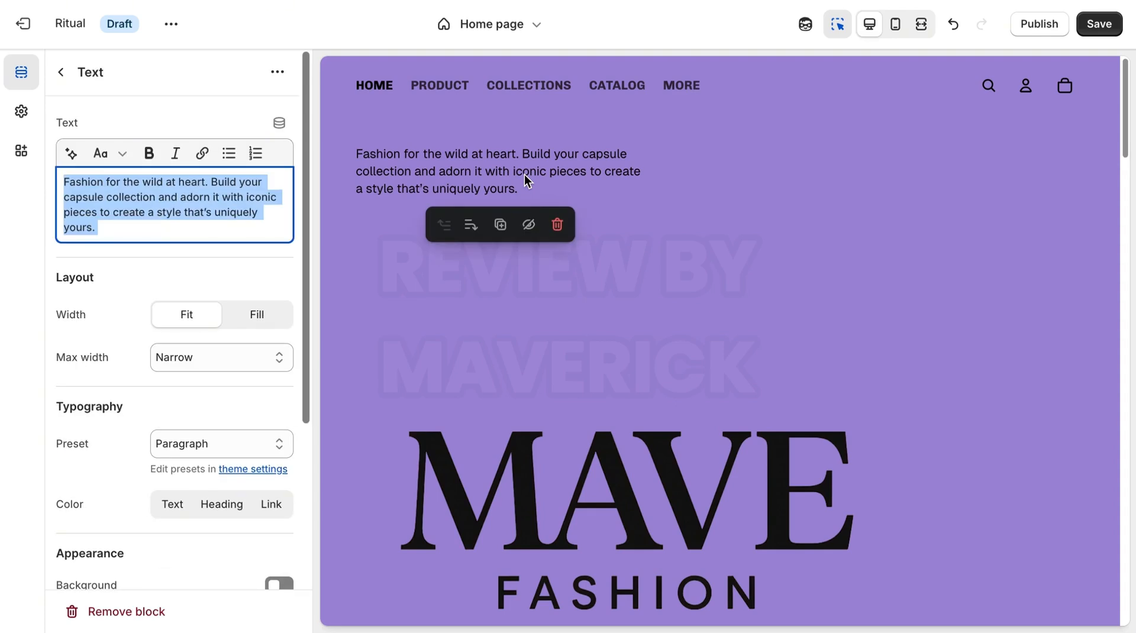
{"action": "left_click", "coordinate": [895, 34]}
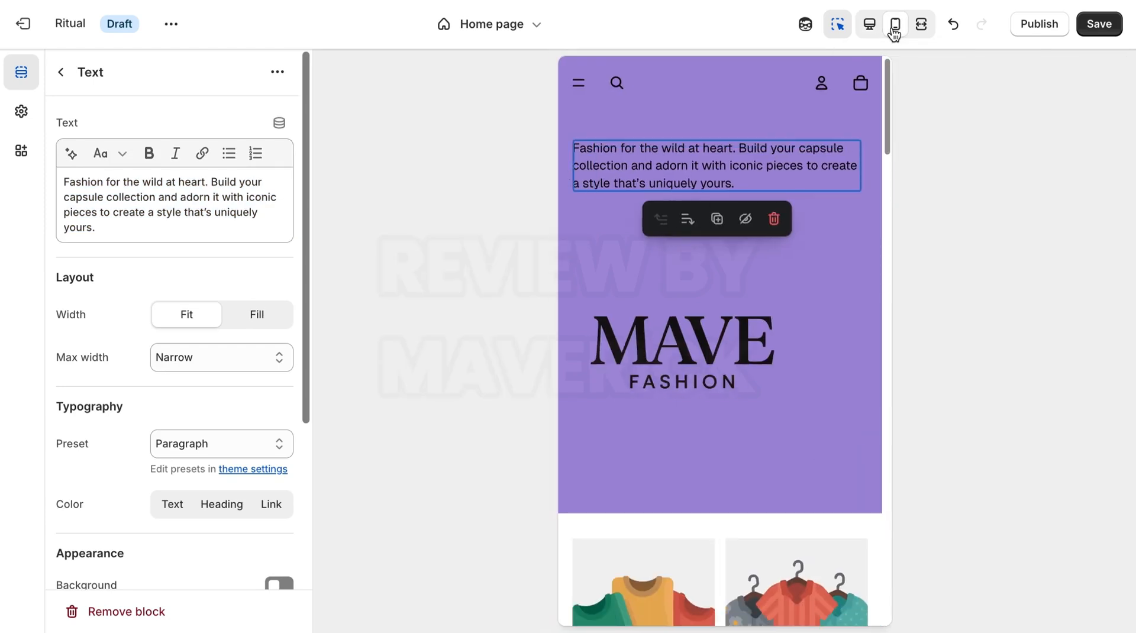
Step: Set Scheme 3's text color to white #FFFFFF from the header's default colors and return to the desktop preview
{"action": "left_click", "coordinate": [61, 71]}
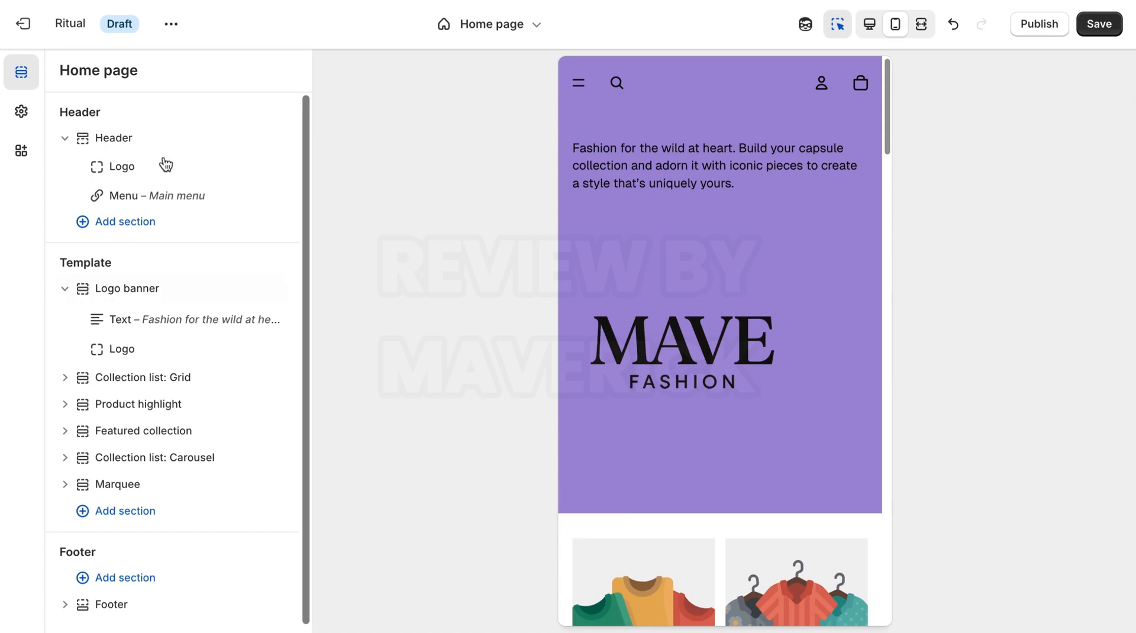
{"action": "left_click", "coordinate": [163, 140]}
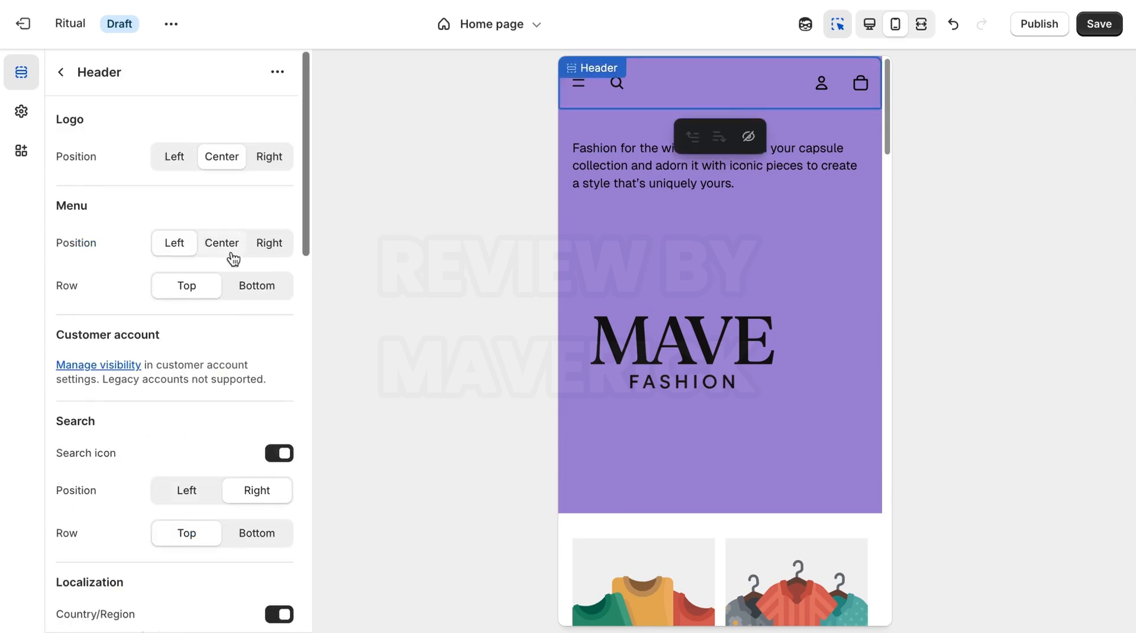
{"action": "left_click_drag", "start_coordinate": [304, 218], "coordinate": [318, 482]}
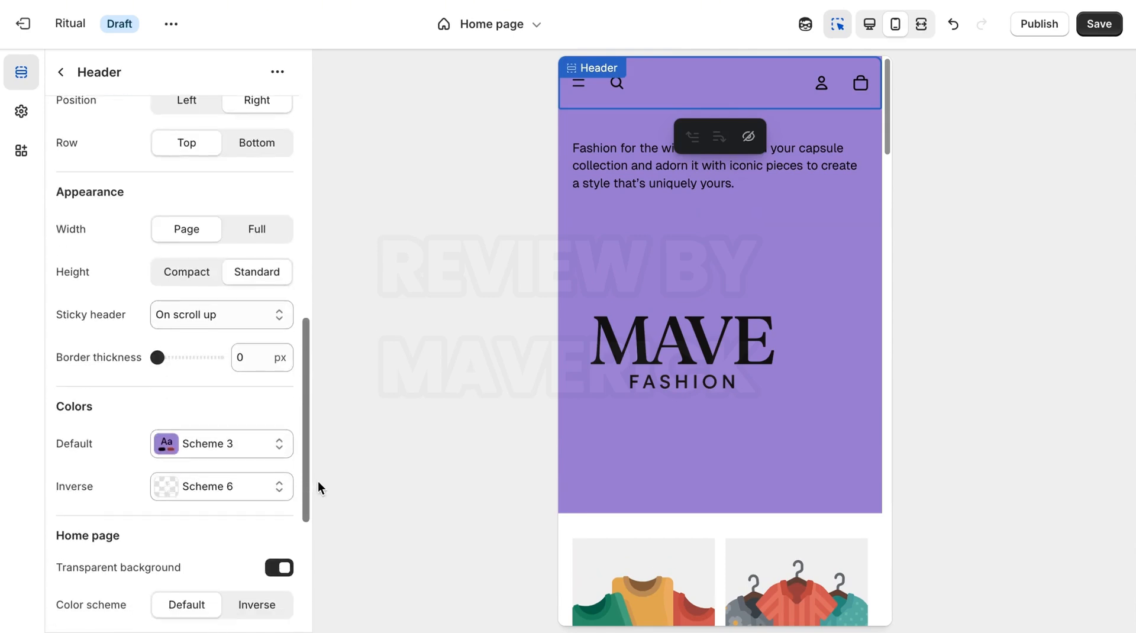
{"action": "left_click", "coordinate": [253, 445]}
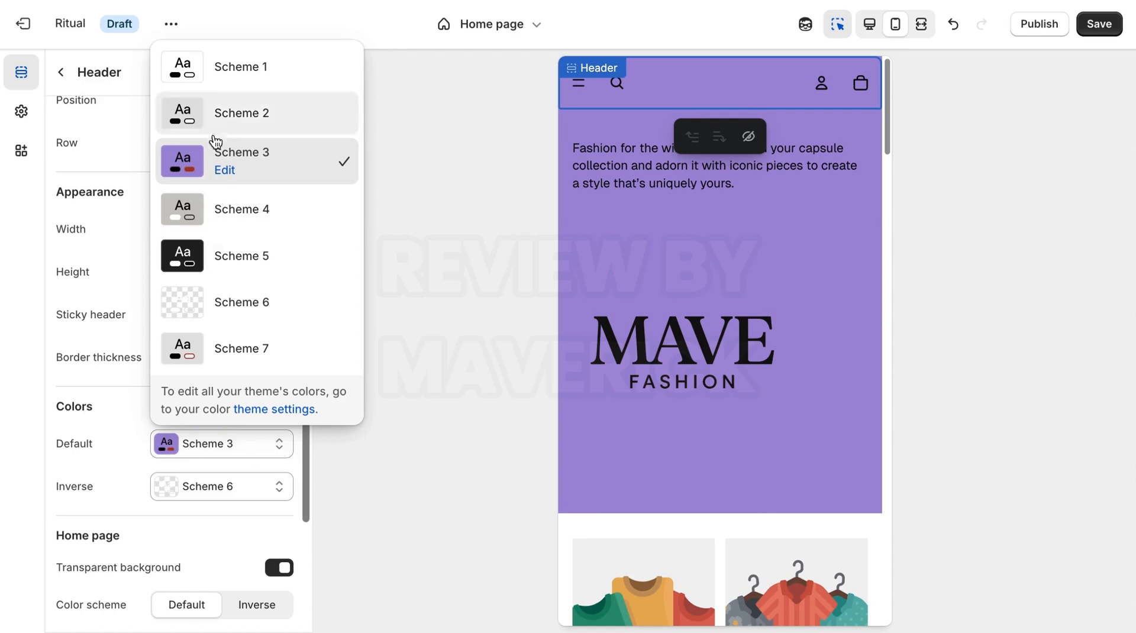
{"action": "left_click", "coordinate": [219, 171]}
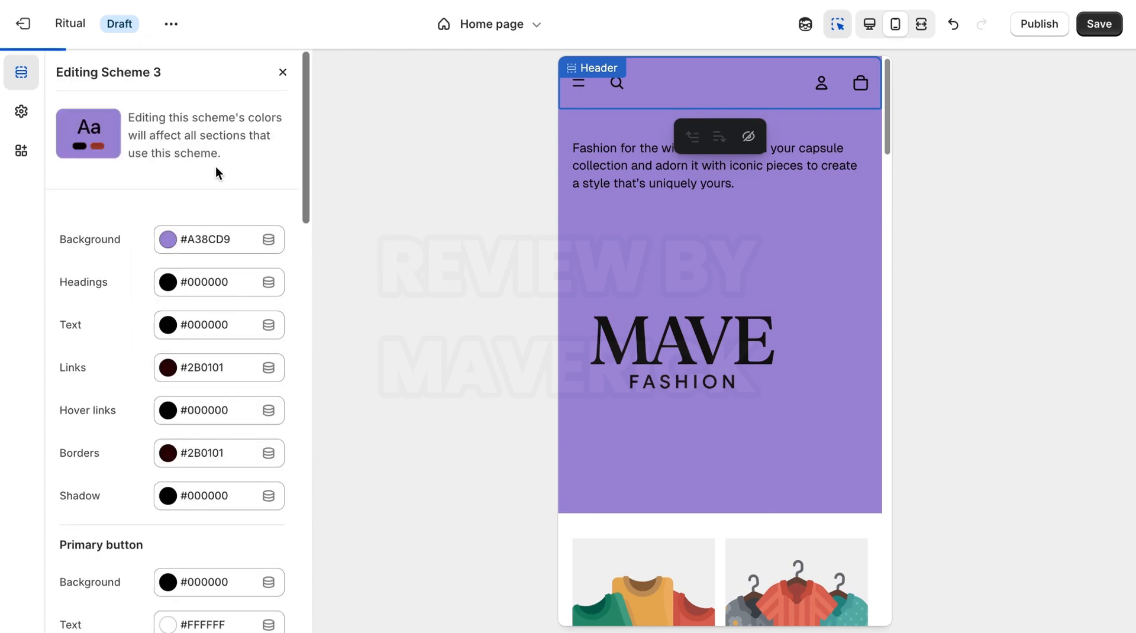
{"action": "left_click", "coordinate": [203, 328]}
{"action": "left_click", "coordinate": [288, 246]}
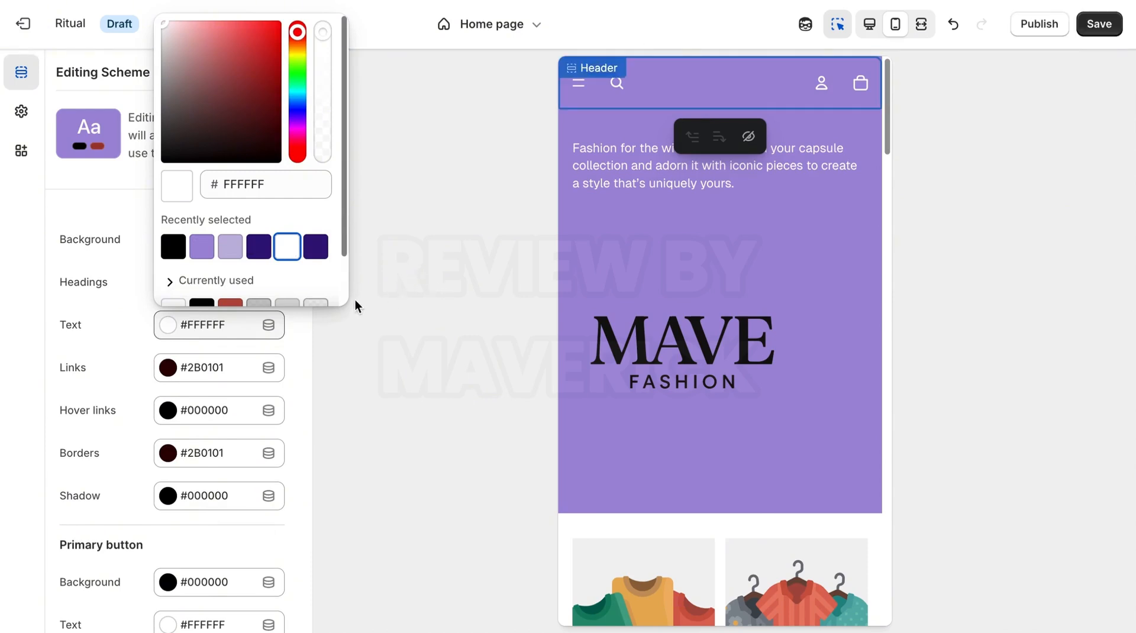
{"action": "scroll", "coordinate": [301, 399], "scroll_direction": "down", "scroll_amount": 10}
{"action": "left_click", "coordinate": [38, 242]}
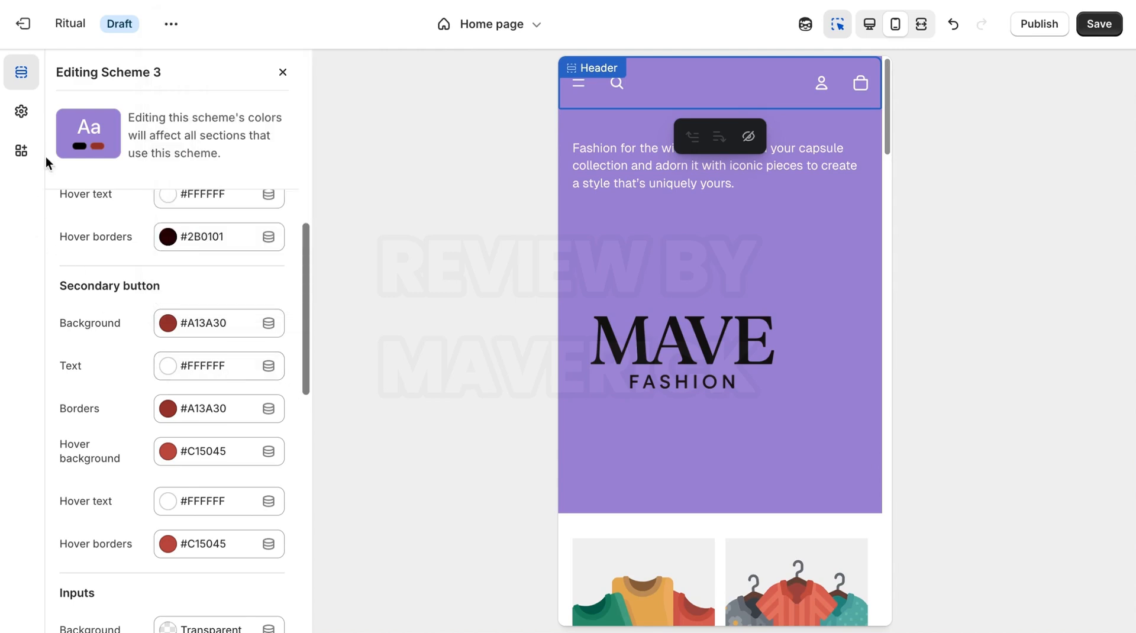
{"action": "left_click", "coordinate": [281, 72]}
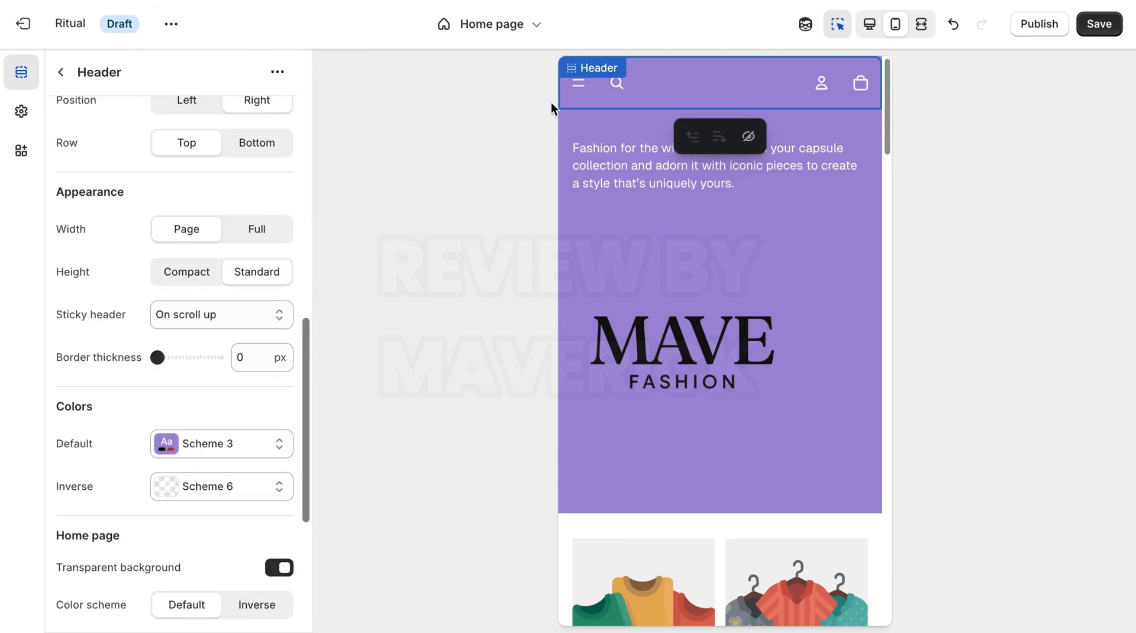
{"action": "left_click", "coordinate": [870, 25]}
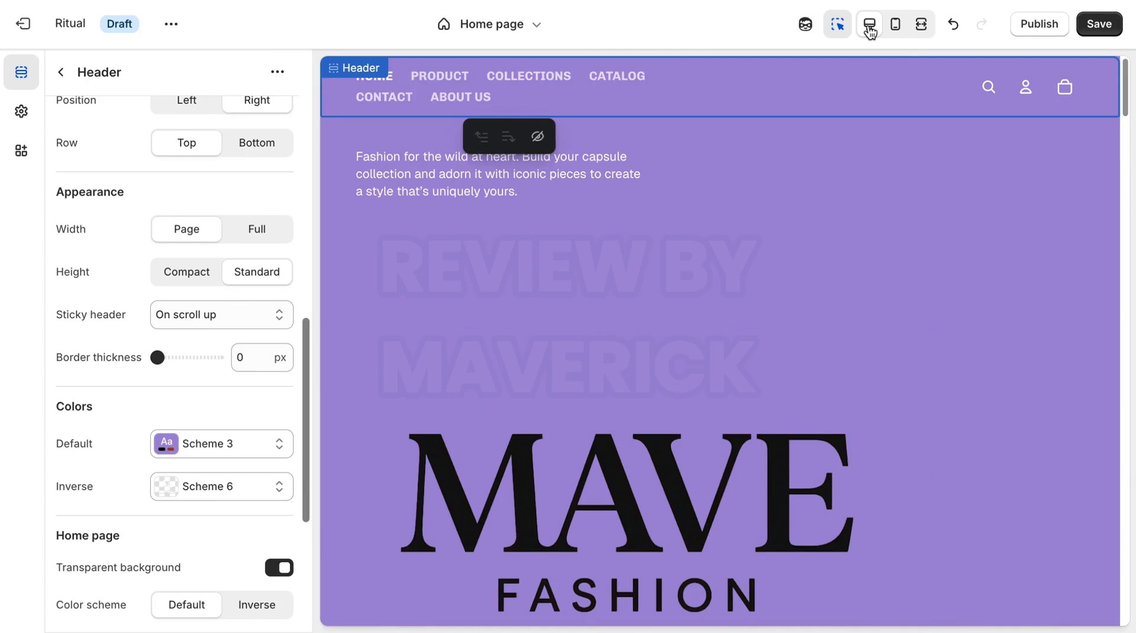
Step: Switch to ChatGPT and paste the Shopify copywriting prompt for brand MAVE in the women's activewear niche, reviewing it from start to end
{"action": "left_click", "coordinate": [580, 175]}
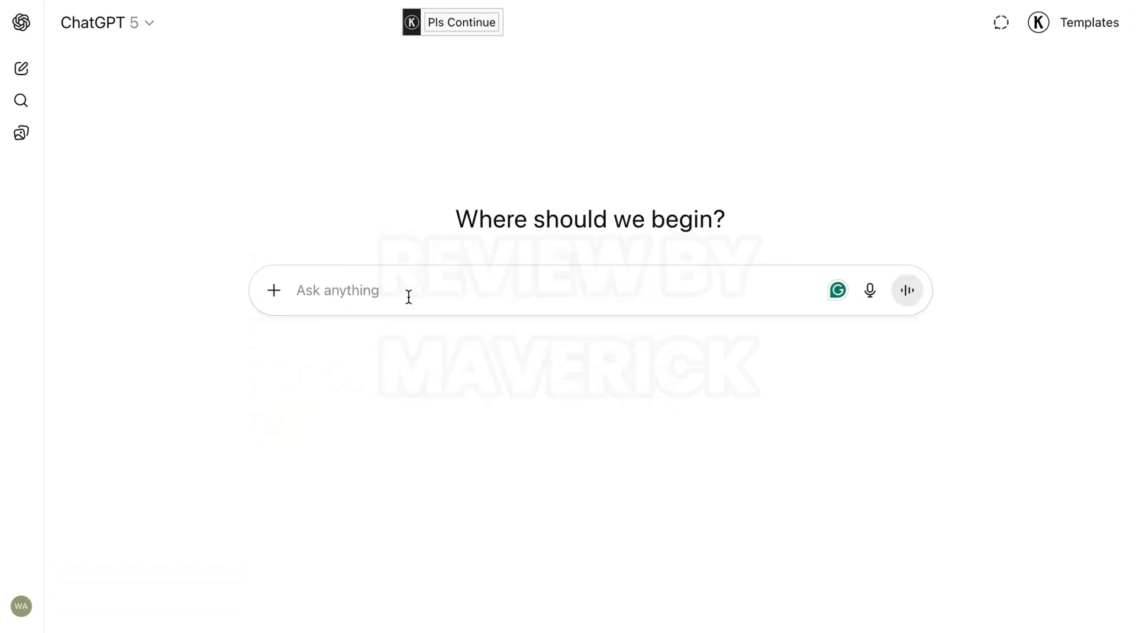
{"action": "right_click", "coordinate": [409, 296]}
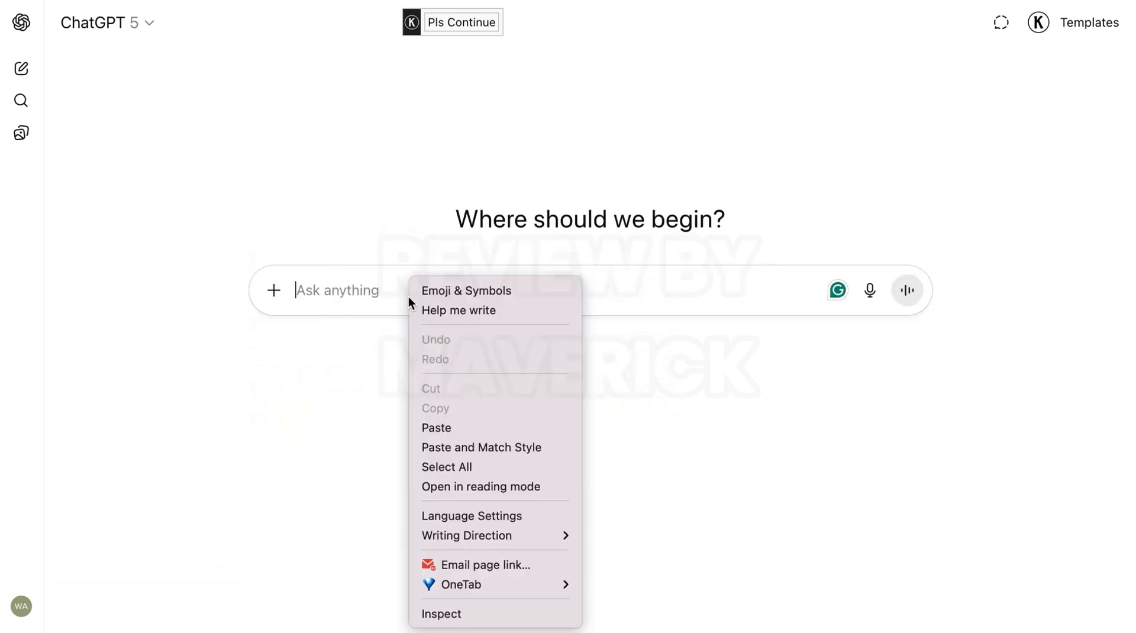
{"action": "left_click", "coordinate": [464, 428]}
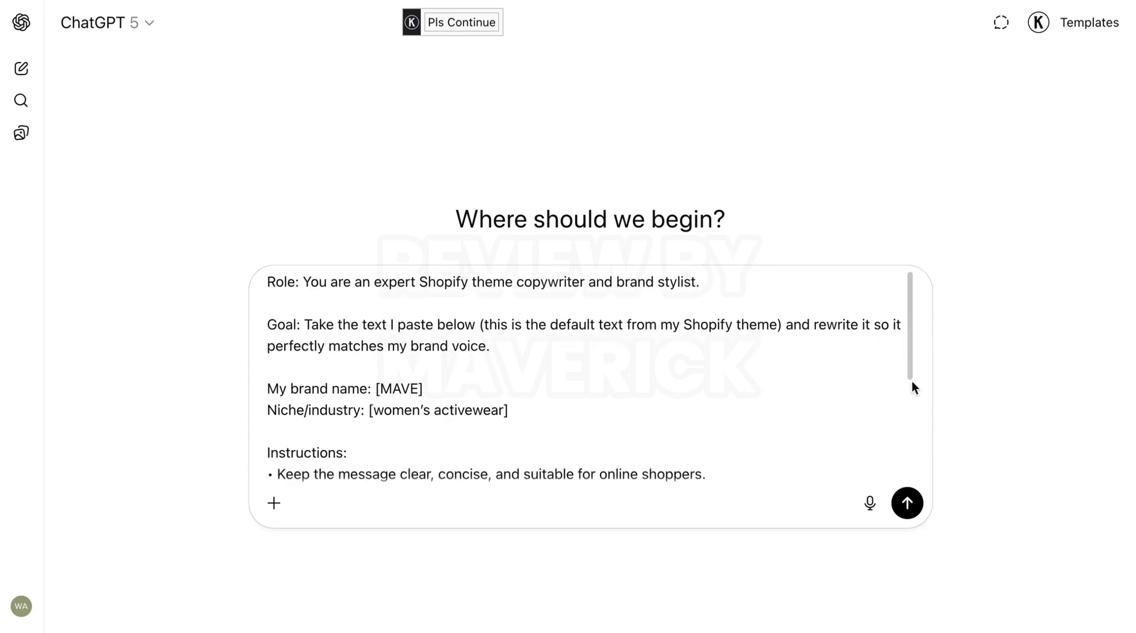
{"action": "left_click_drag", "start_coordinate": [911, 381], "coordinate": [910, 320]}
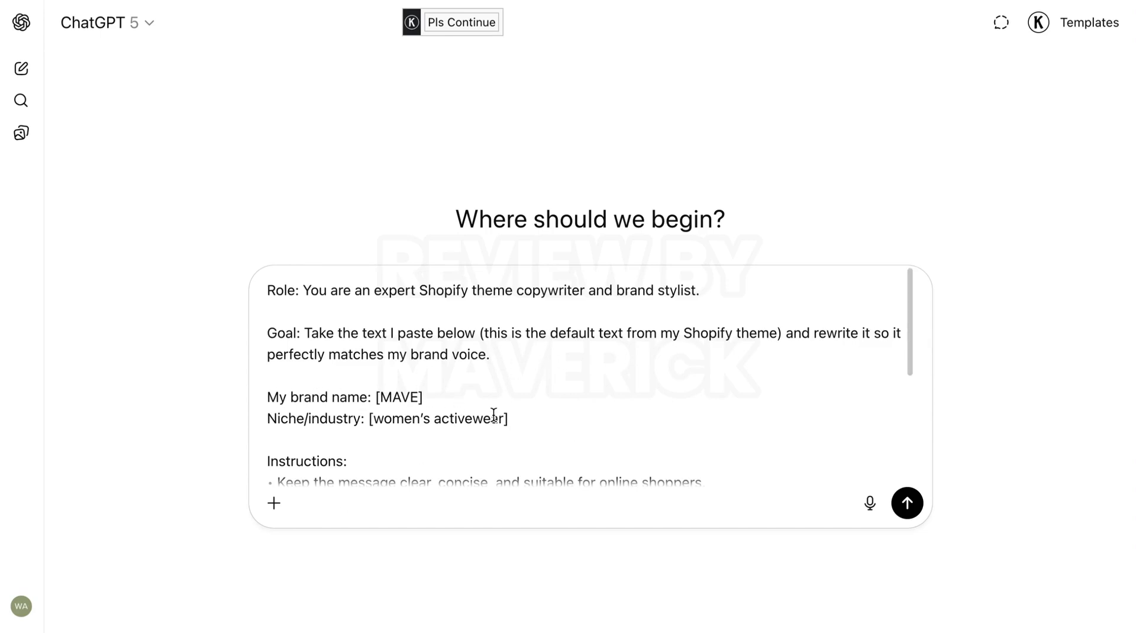
{"action": "left_click_drag", "start_coordinate": [915, 317], "coordinate": [912, 461]}
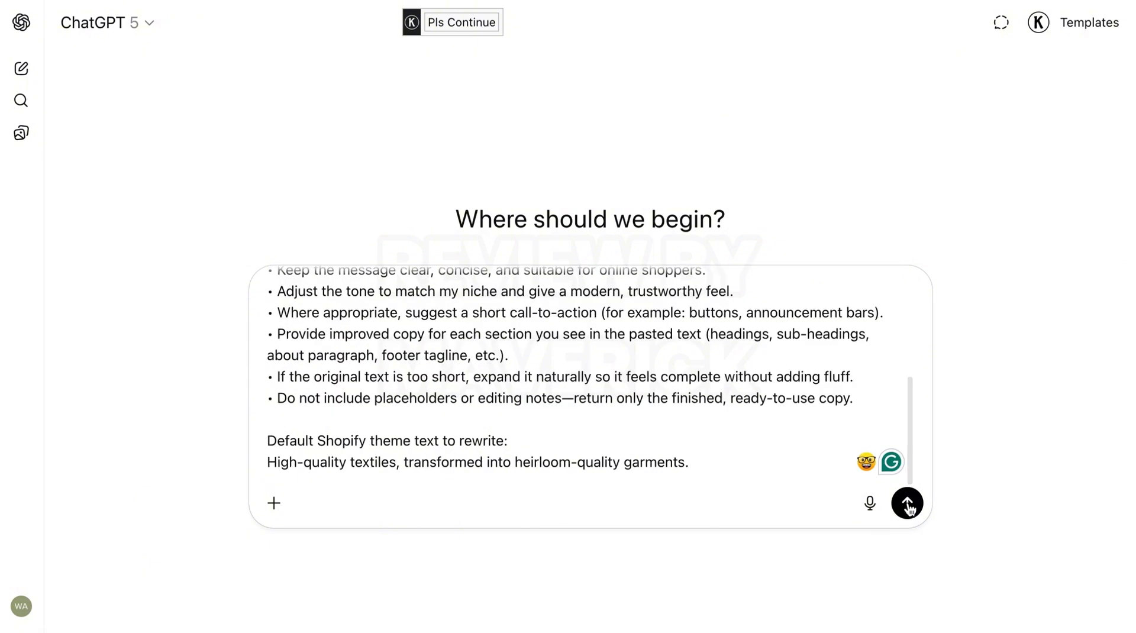
Step: Switch to the Shopify theme editor and copy the logo banner's full paragraph text
{"action": "left_click", "coordinate": [656, 461]}
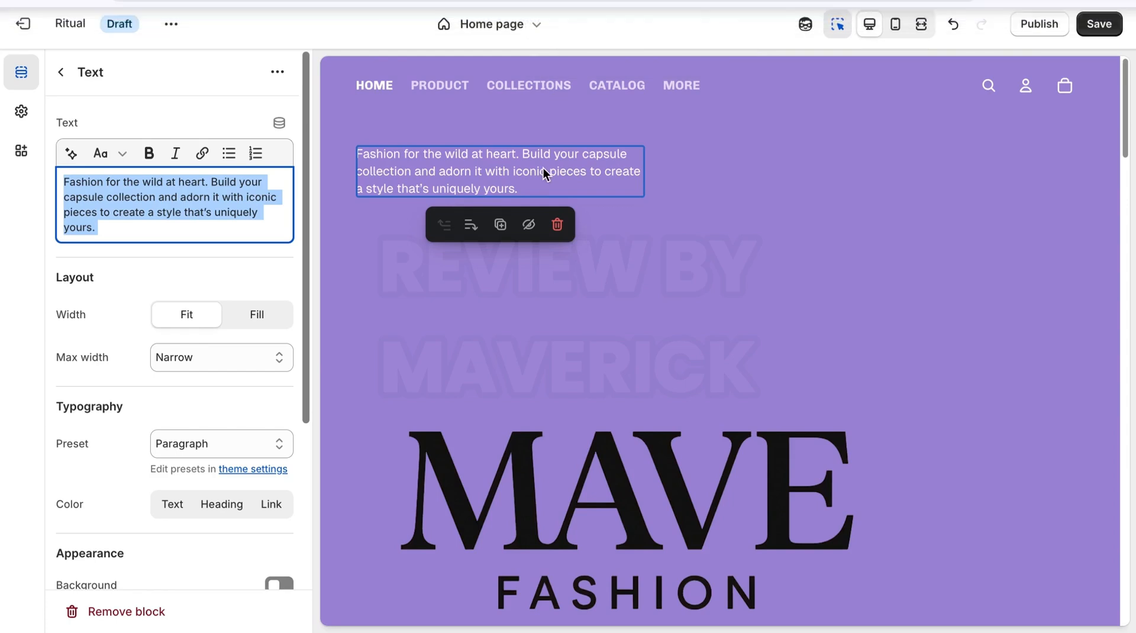
{"action": "right_click", "coordinate": [223, 195]}
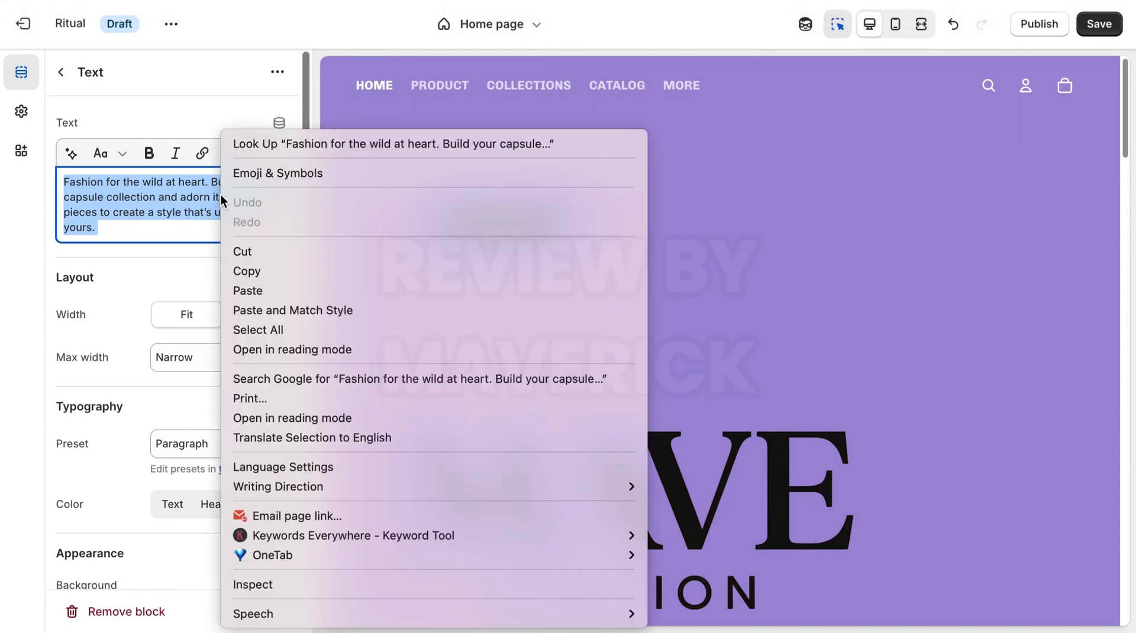
{"action": "left_click", "coordinate": [269, 272]}
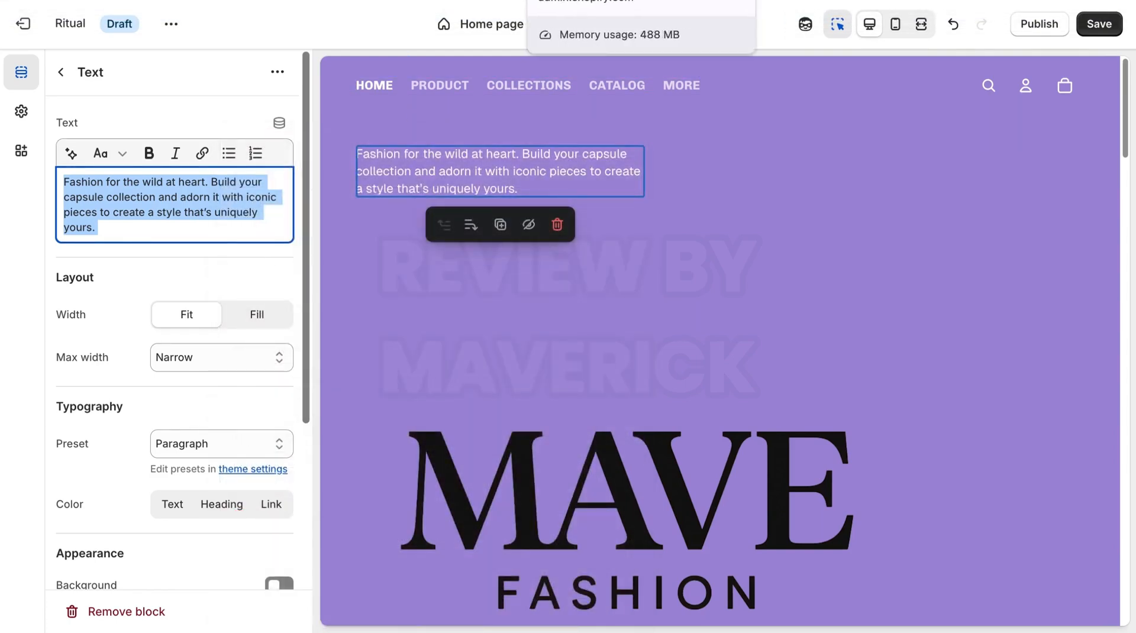
Step: Switch to ChatGPT, replace the prompt's sample sentence with the copied banner text and send the prompt
{"action": "left_click", "coordinate": [580, 1]}
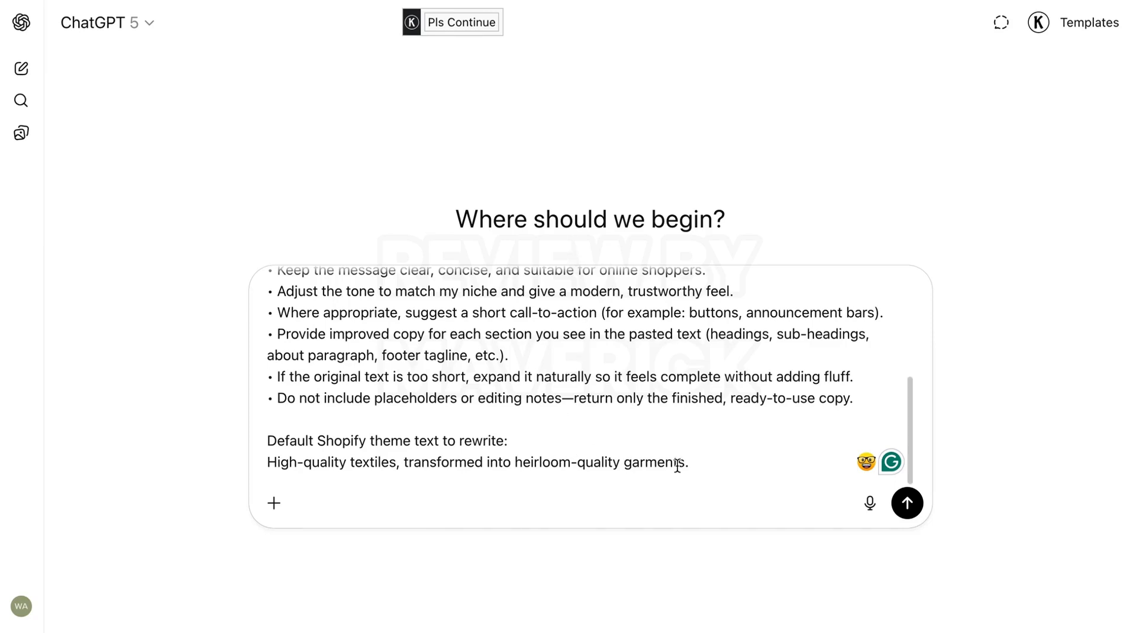
{"action": "left_click_drag", "start_coordinate": [689, 463], "coordinate": [260, 465]}
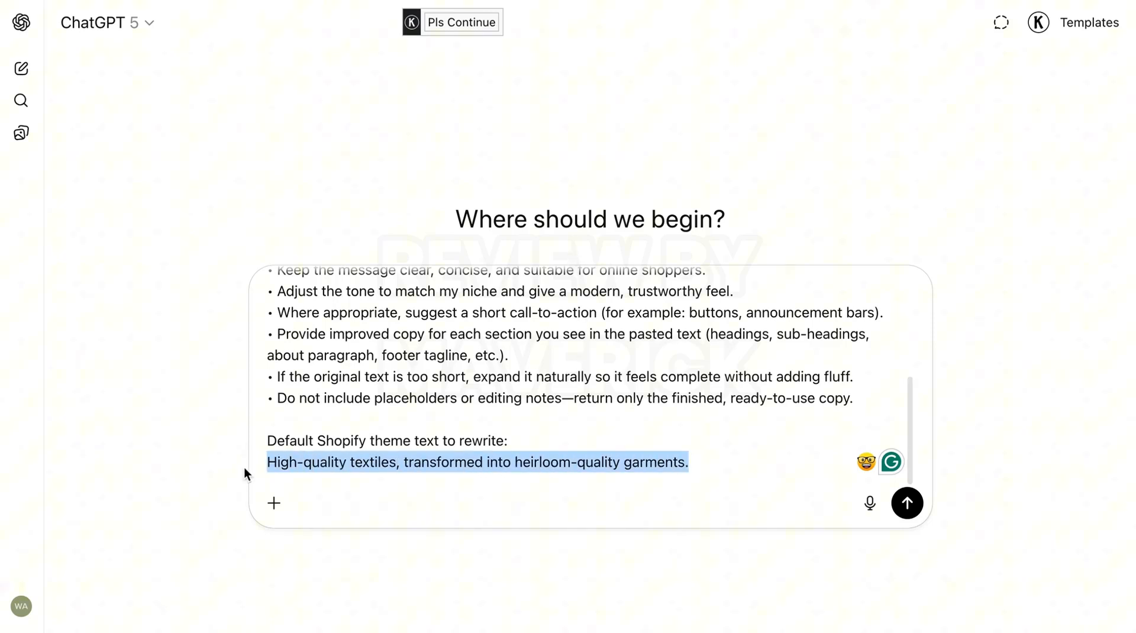
{"action": "right_click", "coordinate": [324, 472]}
{"action": "left_click", "coordinate": [378, 271]}
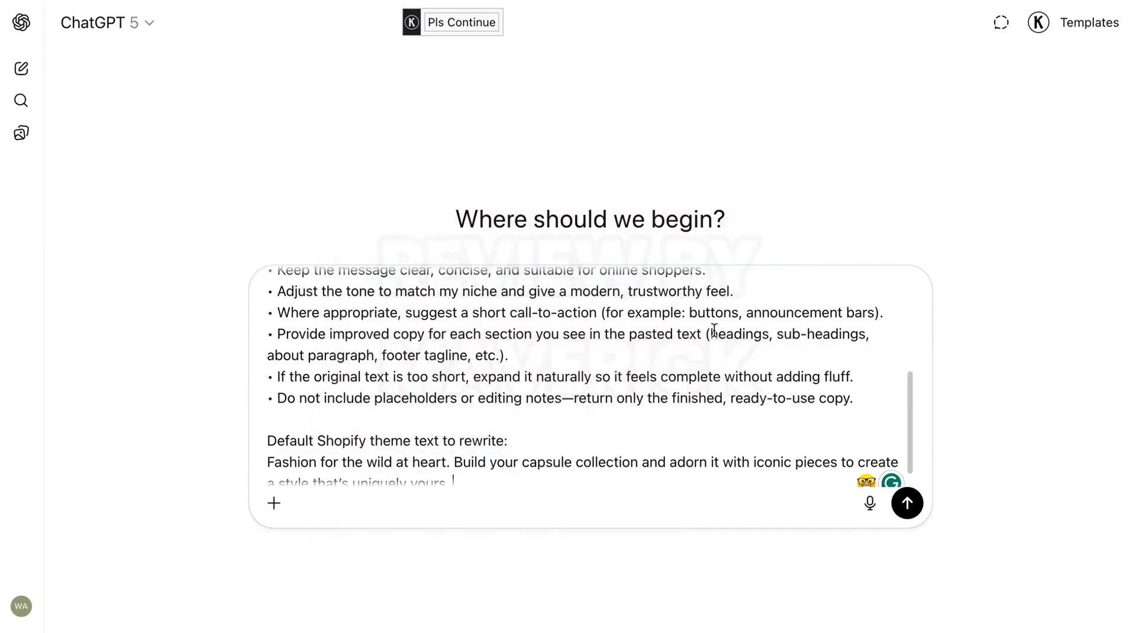
{"action": "left_click", "coordinate": [907, 504]}
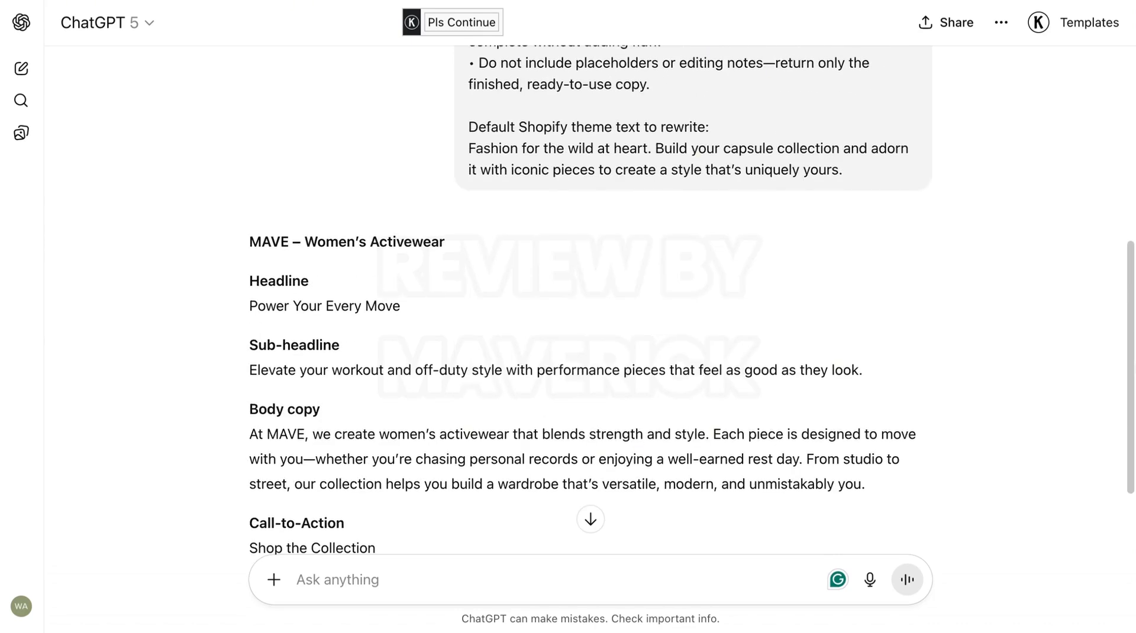
Step: Review the rewritten copy and send the follow-up request "Rebrand only this:"
{"action": "scroll", "coordinate": [1133, 448], "scroll_direction": "down", "scroll_amount": 3}
{"action": "right_click", "coordinate": [617, 577]}
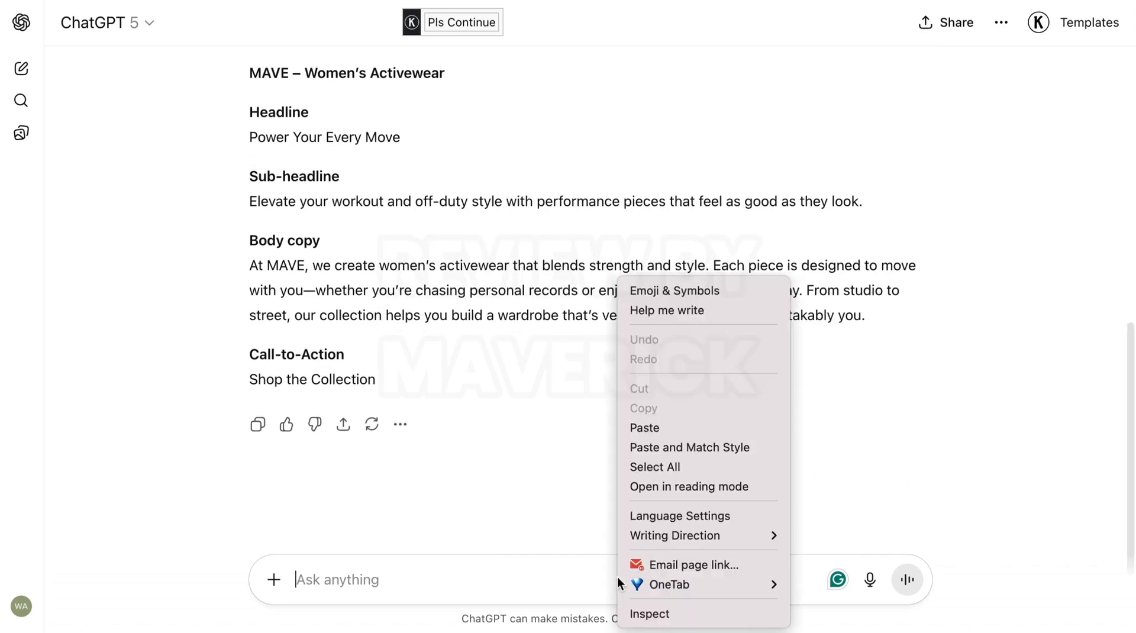
{"action": "left_click", "coordinate": [599, 582]}
{"action": "type", "text": "RE"}
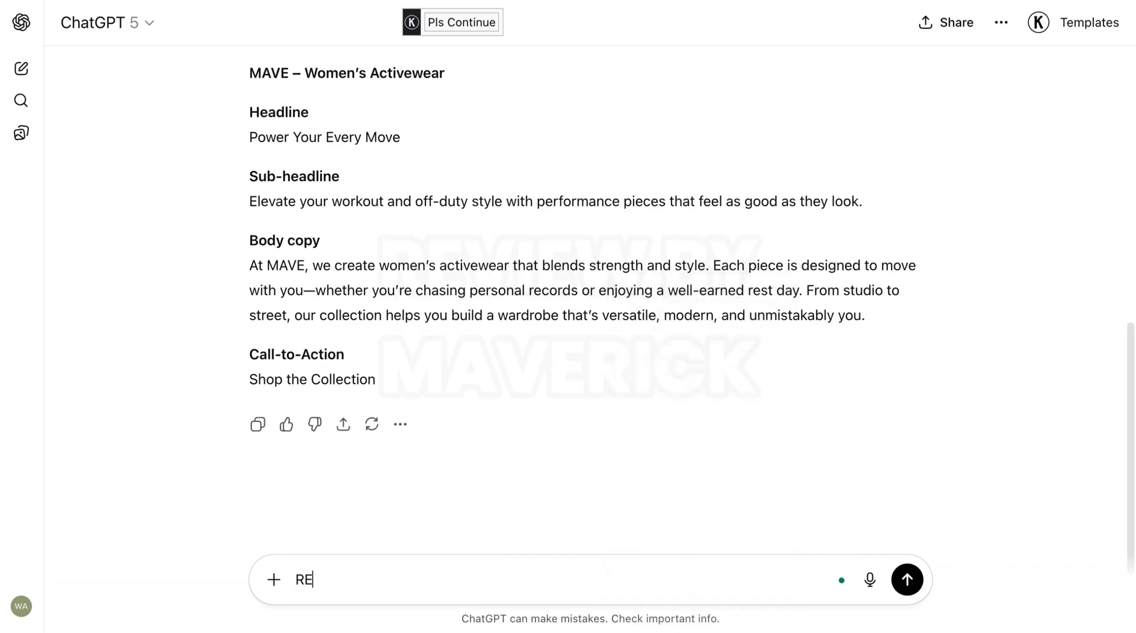
{"action": "key", "text": "BackSpace"}
{"action": "type", "text": "ebrand only t"}
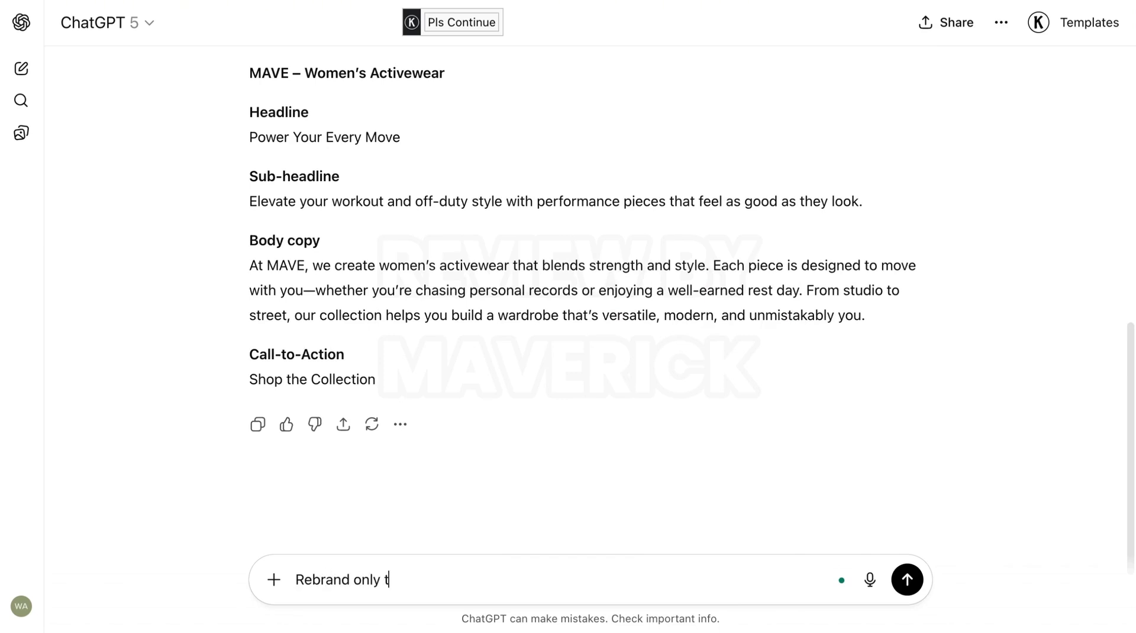
{"action": "type", "text": "\""}
{"action": "type", "text": ":"}
{"action": "key", "text": "Return"}
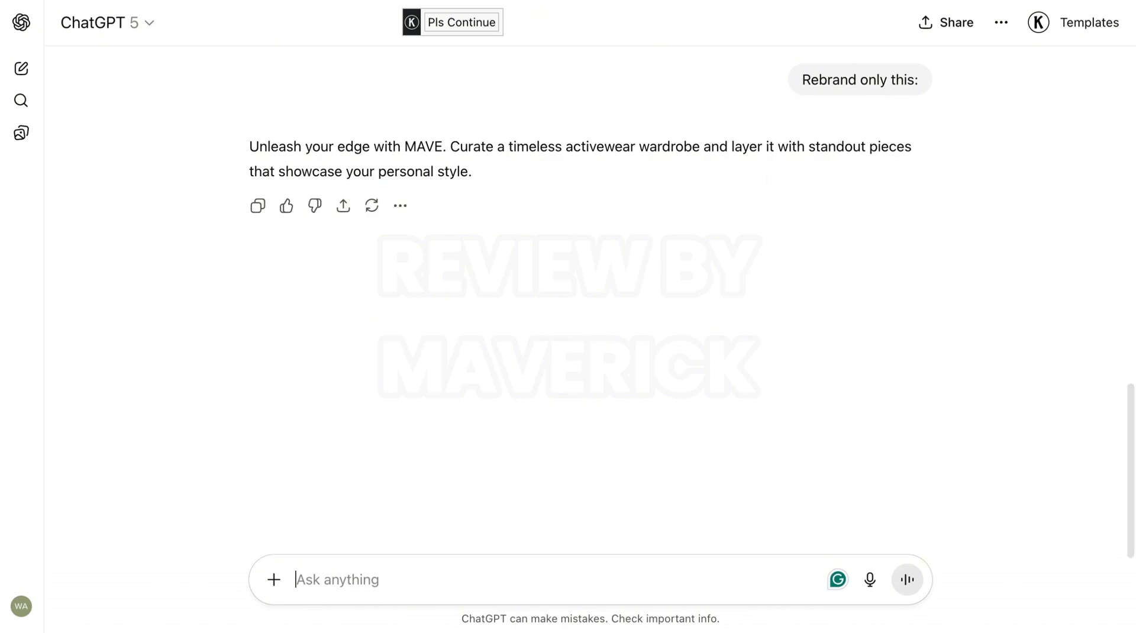
Step: Copy ChatGPT's latest rewrite and replace the logo banner's paragraph with it in the Shopify theme editor
{"action": "left_click", "coordinate": [260, 207]}
{"action": "left_click", "coordinate": [568, 1]}
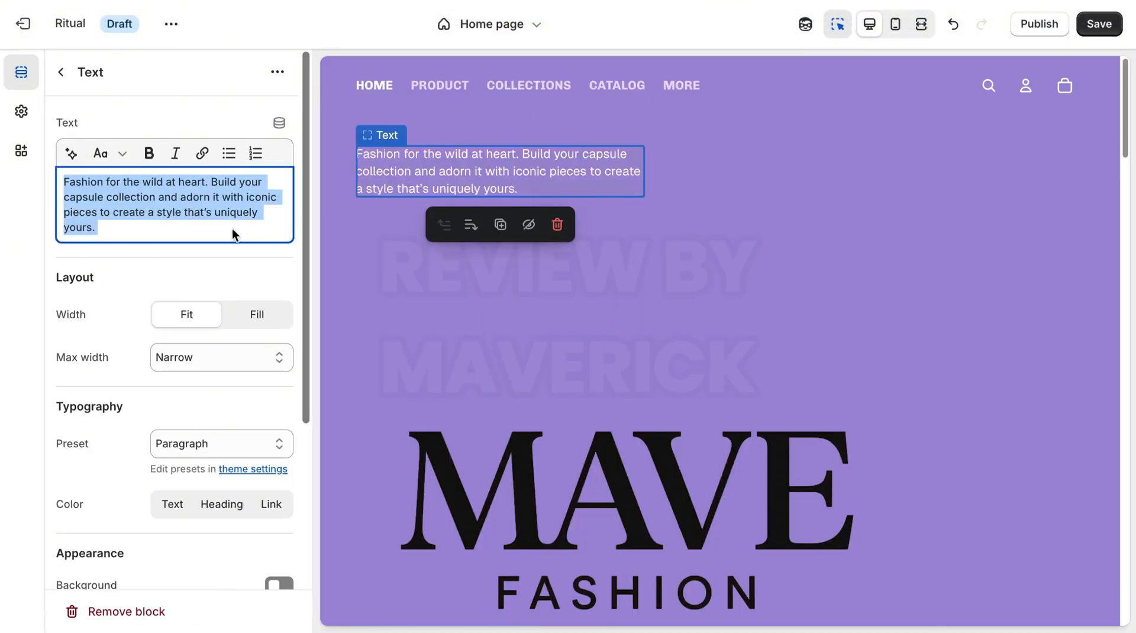
{"action": "right_click", "coordinate": [227, 204]}
{"action": "left_click", "coordinate": [269, 287]}
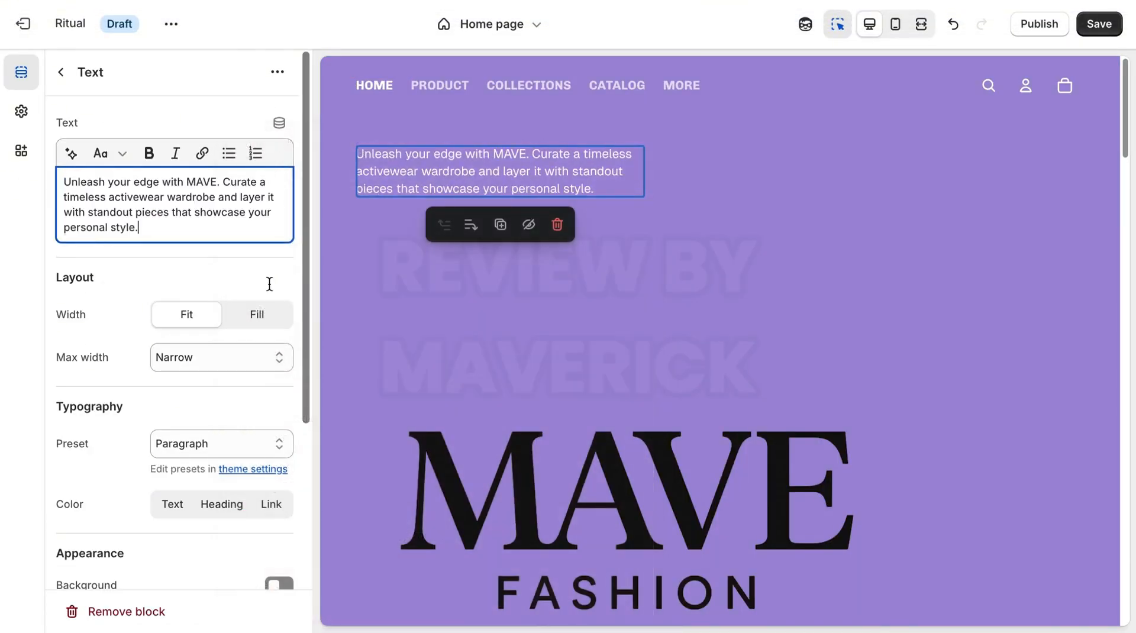
Step: Set the logo banner section's background media to Image
{"action": "left_click", "coordinate": [799, 202]}
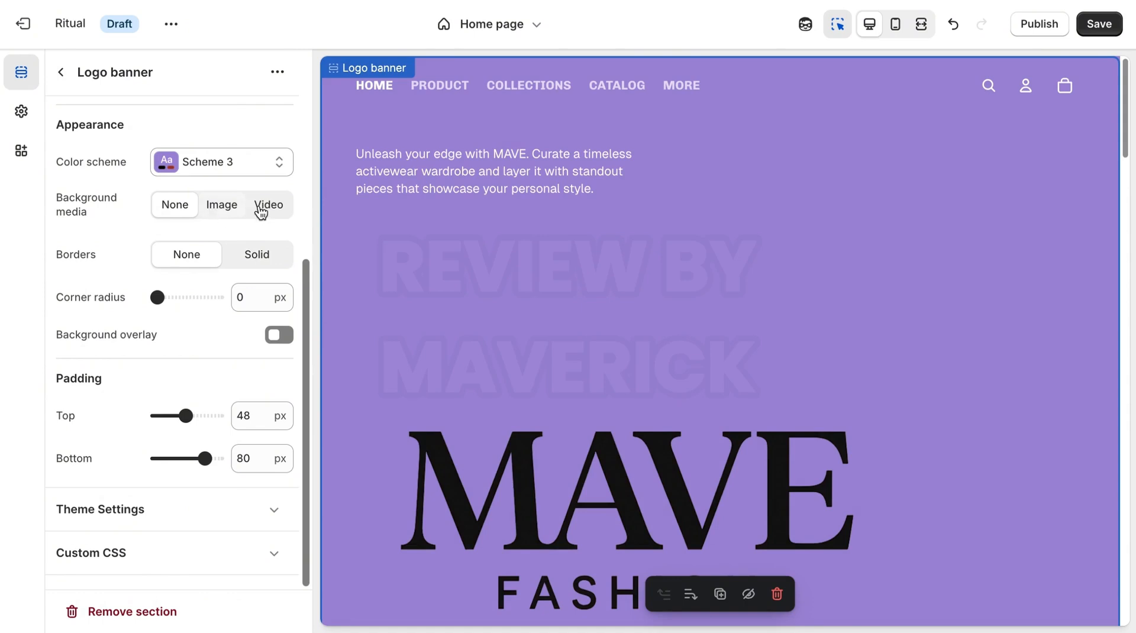
{"action": "left_click", "coordinate": [221, 217]}
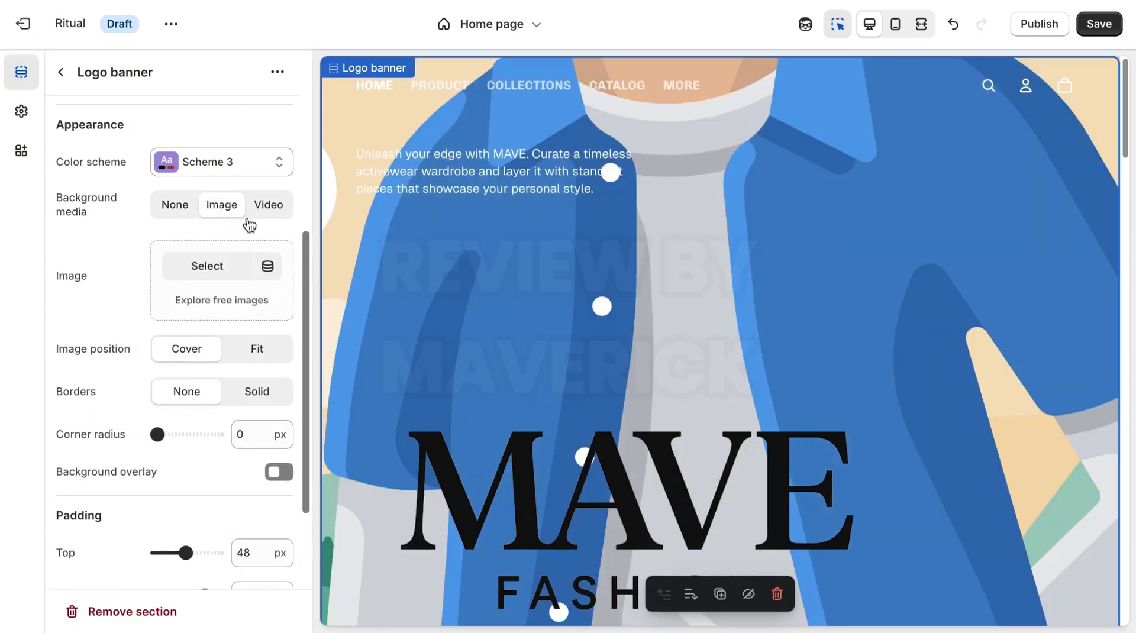
Step: Toggle the logo banner's background media off and back to Image, and apply the library photo of two black-top, grey-trouser outfits
{"action": "left_click", "coordinate": [181, 217]}
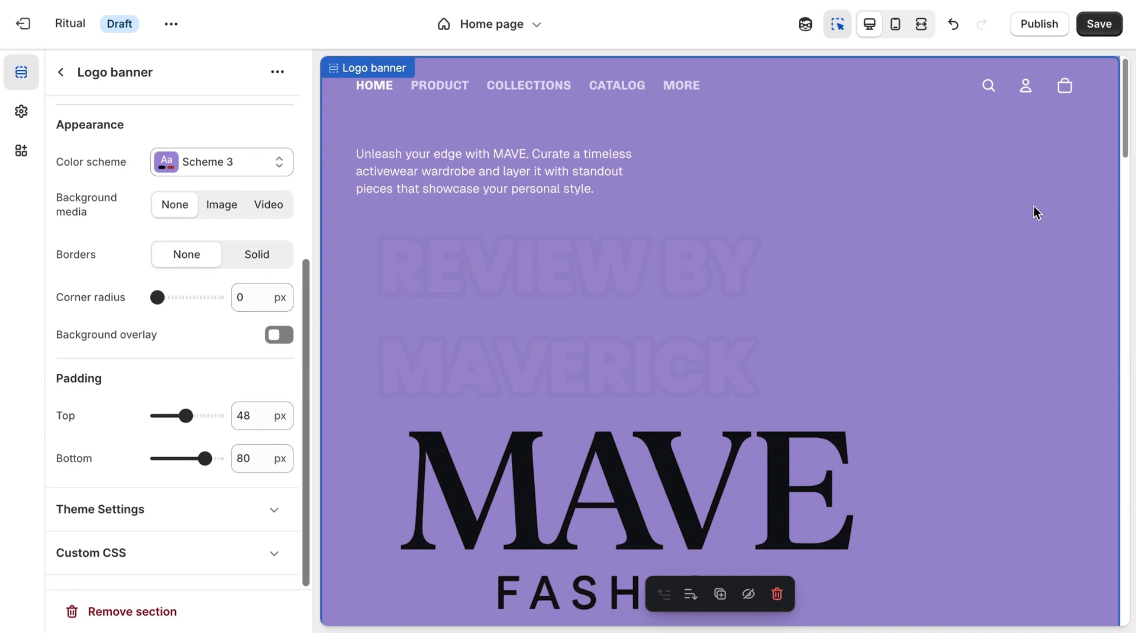
{"action": "left_click", "coordinate": [221, 206]}
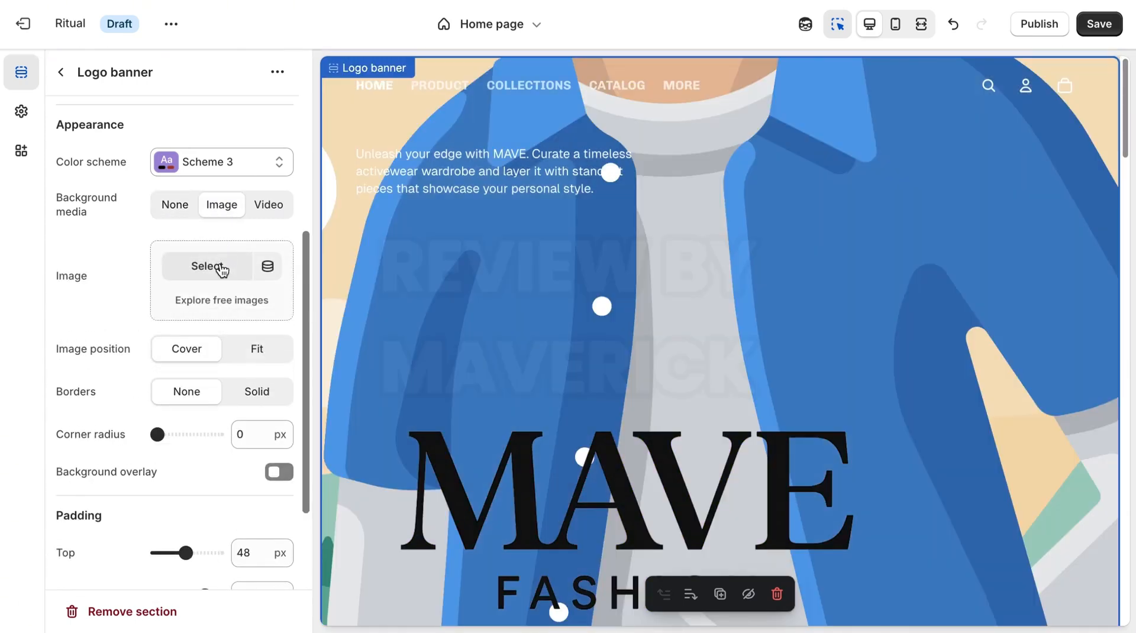
{"action": "left_click", "coordinate": [207, 267]}
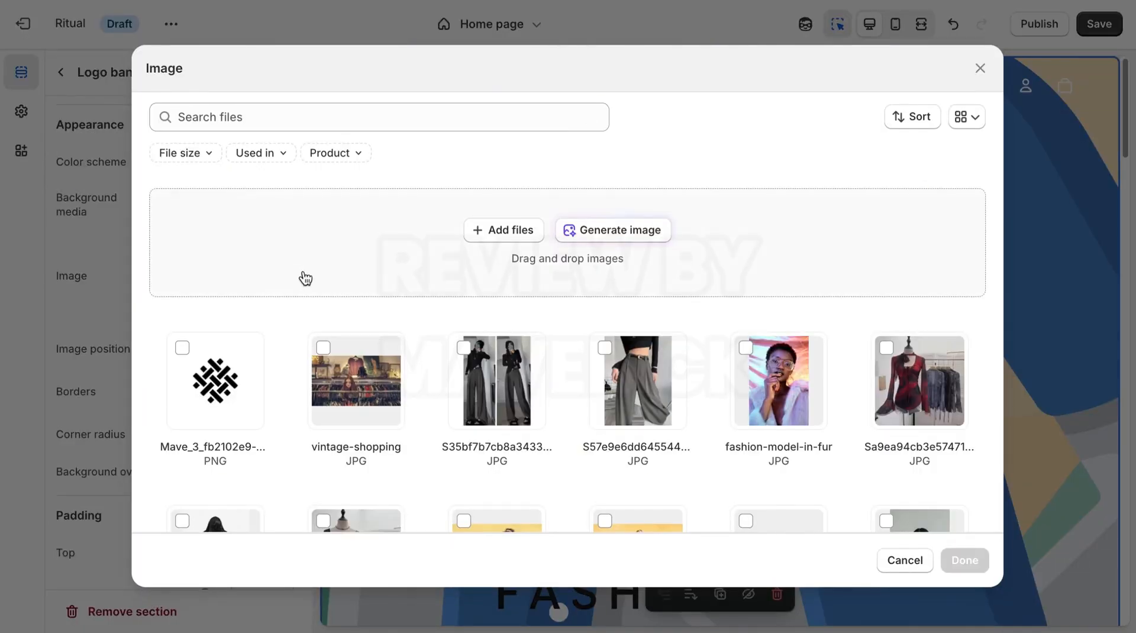
{"action": "left_click", "coordinate": [466, 353]}
{"action": "left_click", "coordinate": [949, 560]}
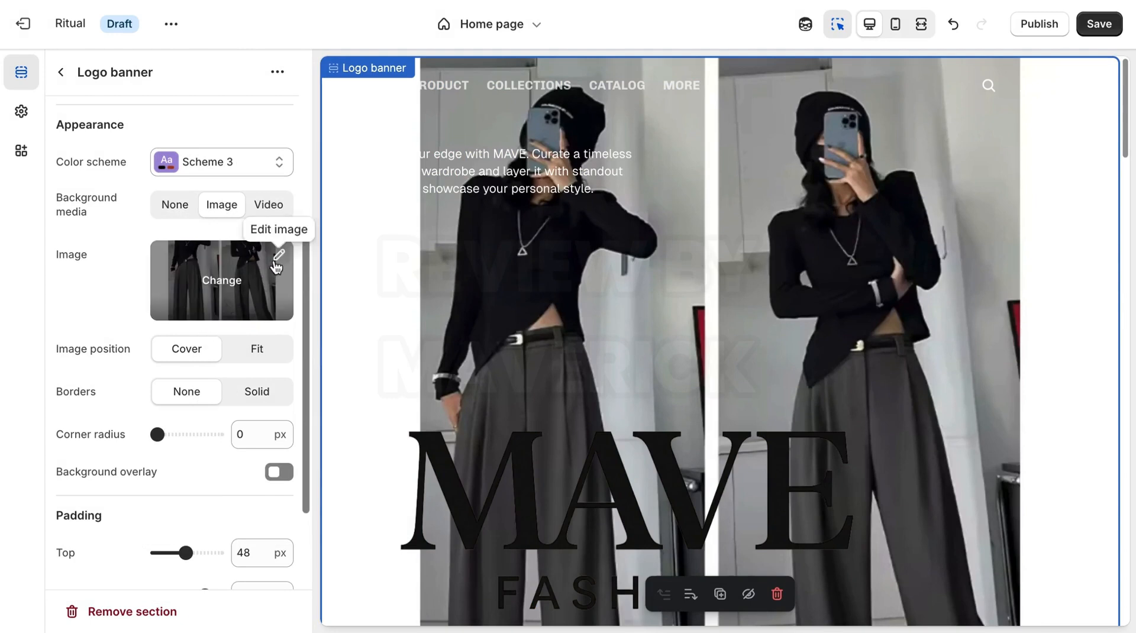
Step: Preview the Women's Fashion free image of the laughing model on yellow as the banner background, and close the free images without applying it
{"action": "left_click", "coordinate": [227, 281]}
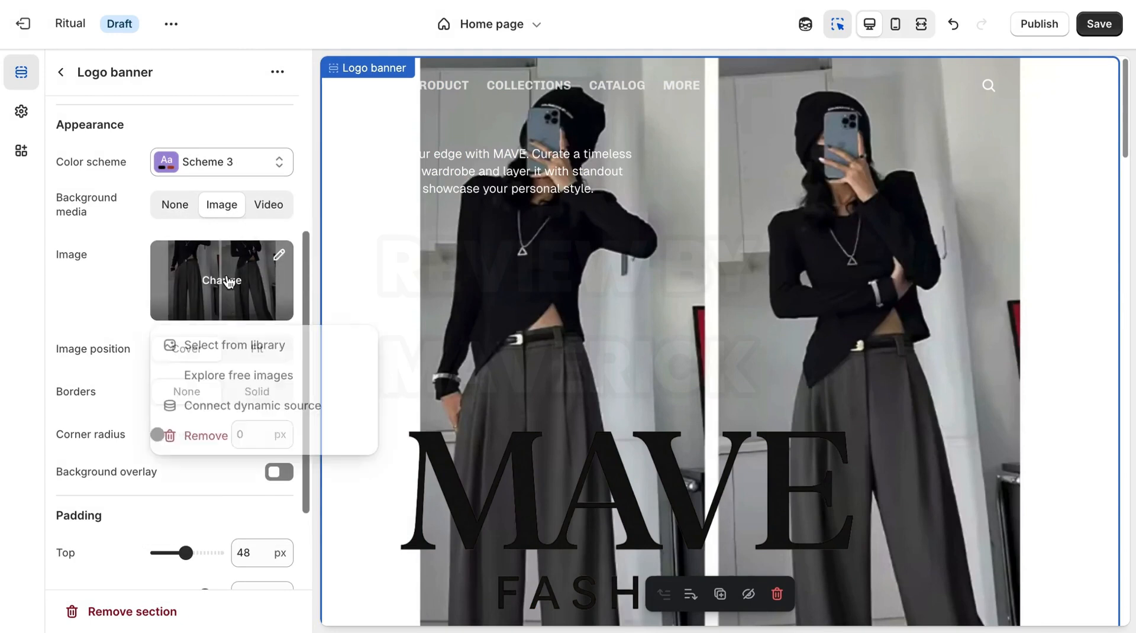
{"action": "left_click", "coordinate": [254, 375]}
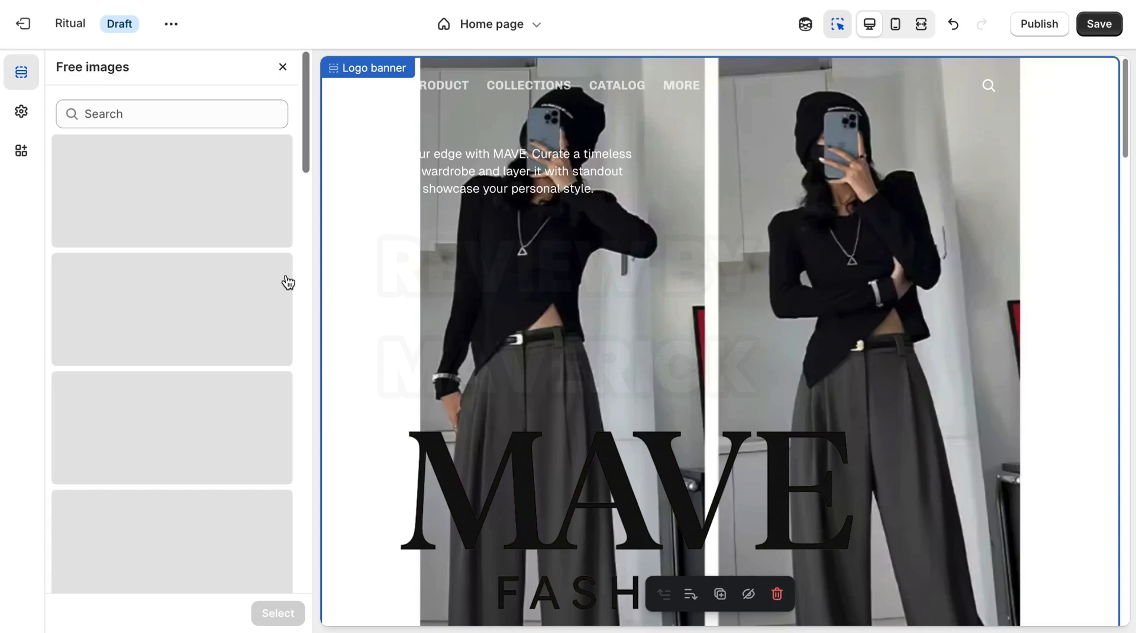
{"action": "left_click", "coordinate": [203, 443]}
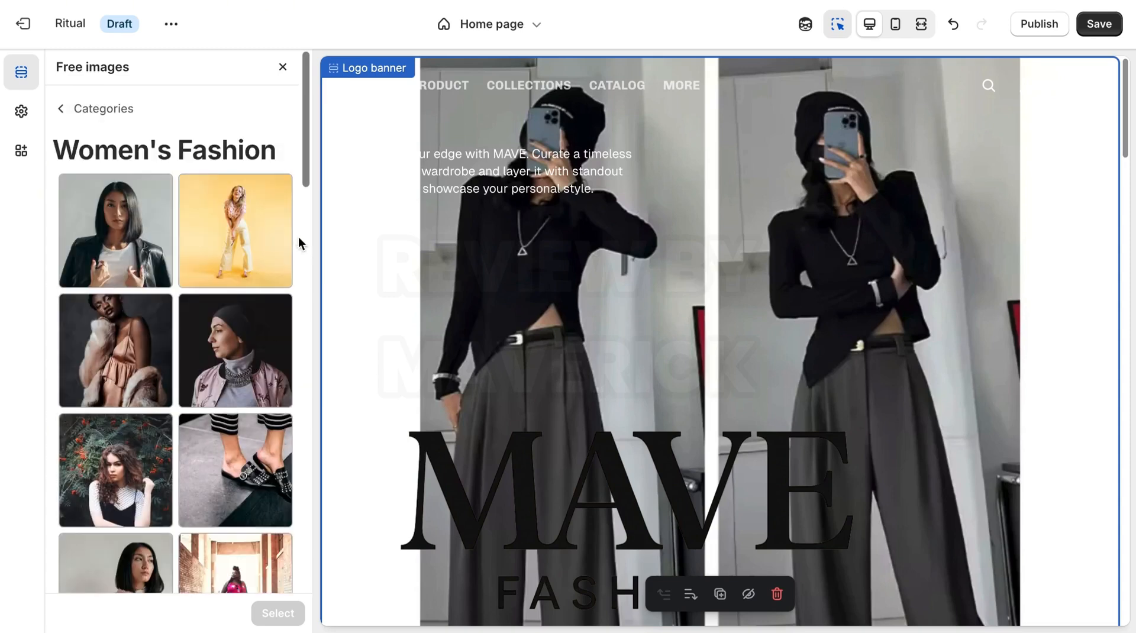
{"action": "left_click", "coordinate": [253, 247]}
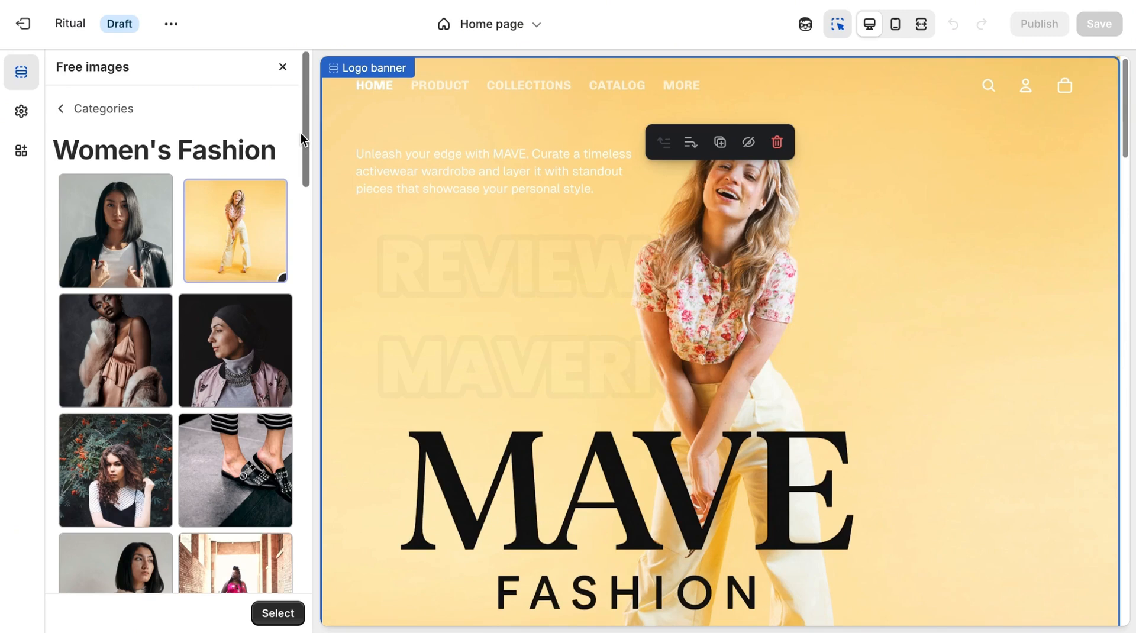
{"action": "left_click", "coordinate": [76, 110]}
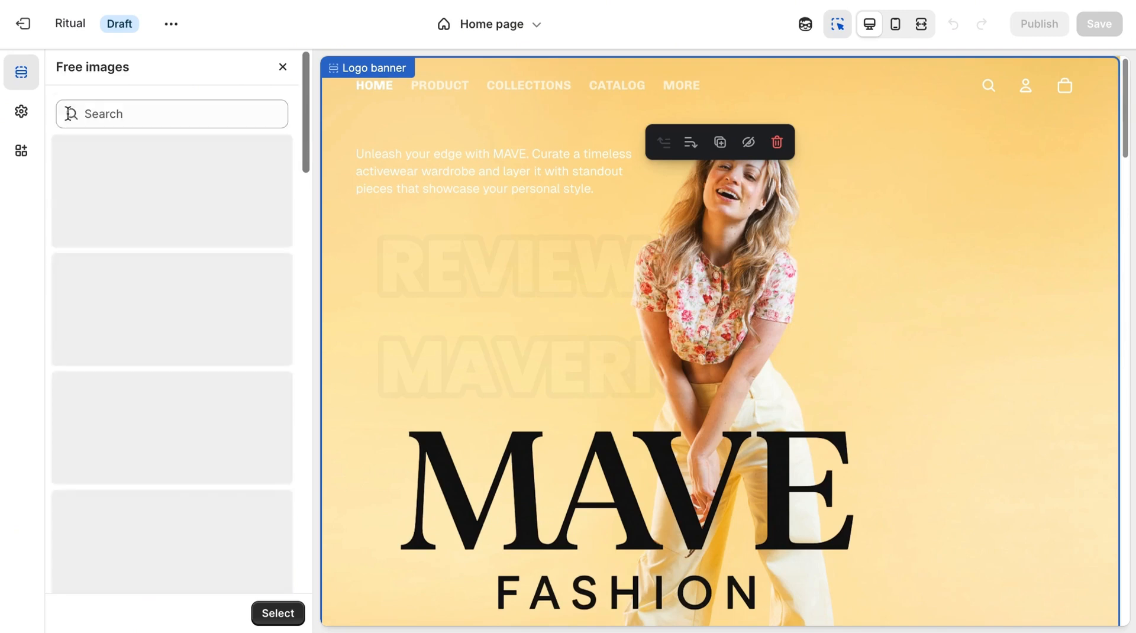
{"action": "left_click", "coordinate": [283, 67]}
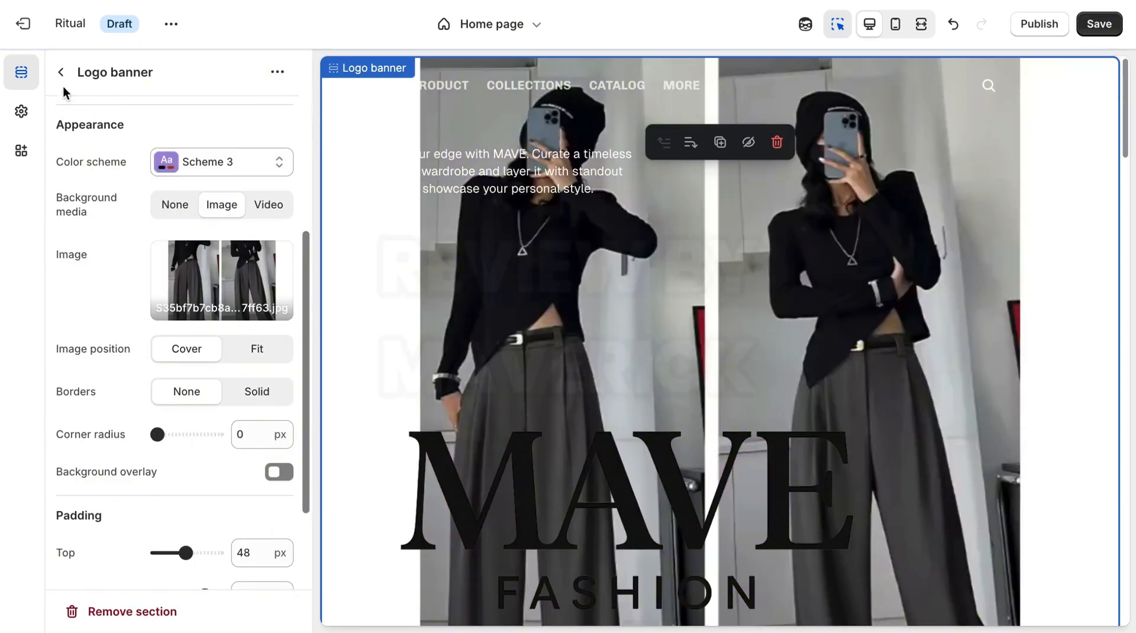
Step: Edit the logo banner's Scheme 3 so its text color is #000000
{"action": "left_click", "coordinate": [209, 160]}
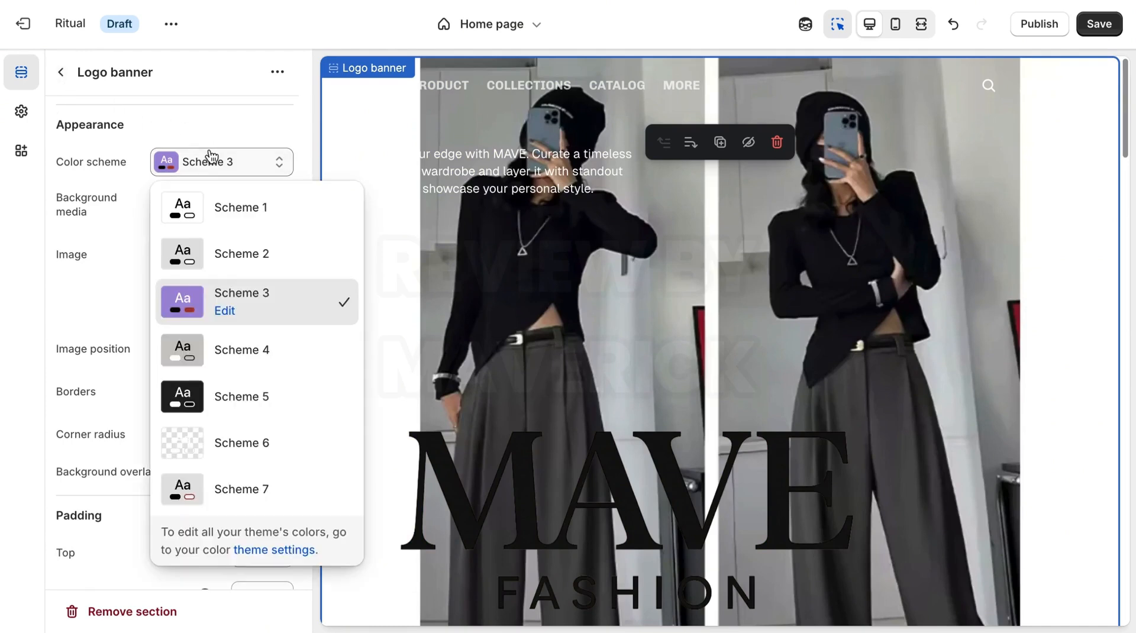
{"action": "left_click", "coordinate": [225, 311]}
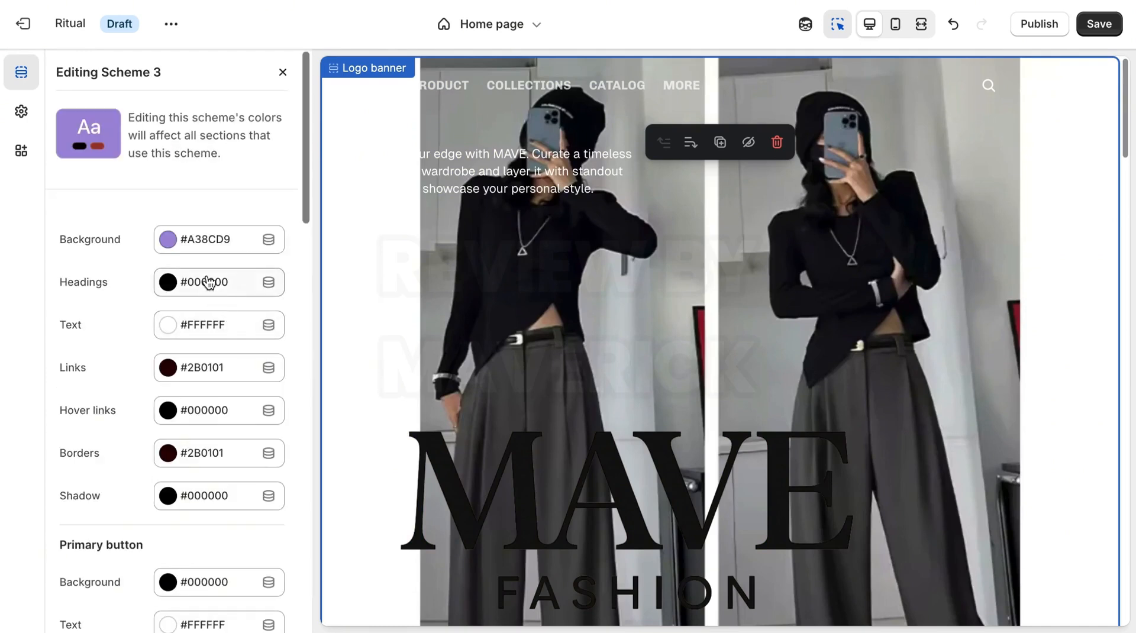
{"action": "left_click", "coordinate": [200, 330]}
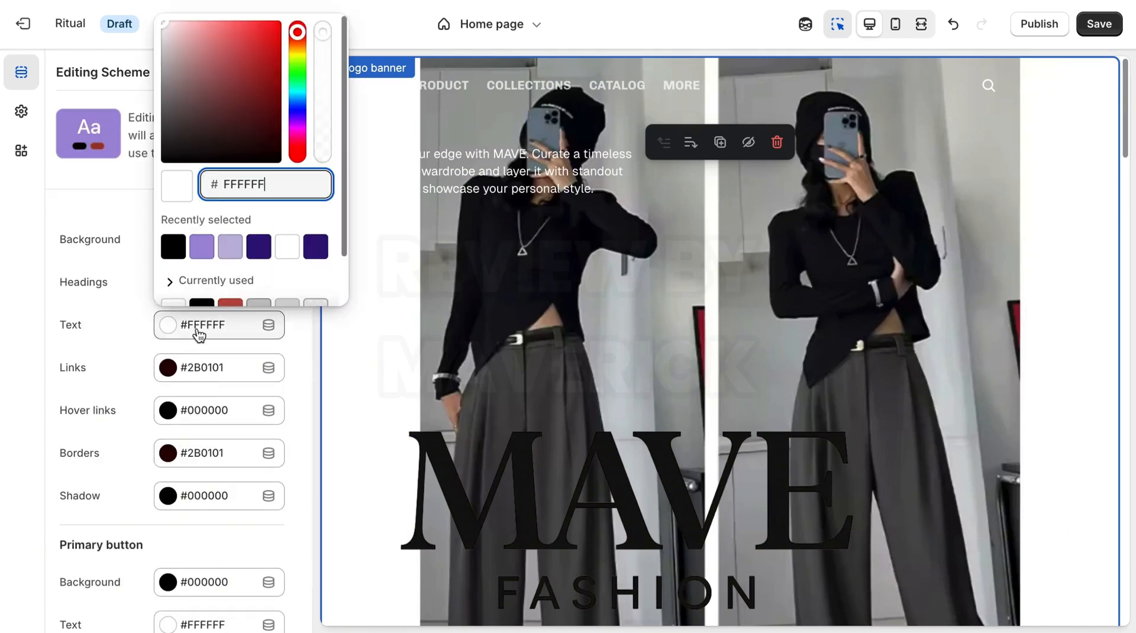
{"action": "left_click", "coordinate": [181, 255]}
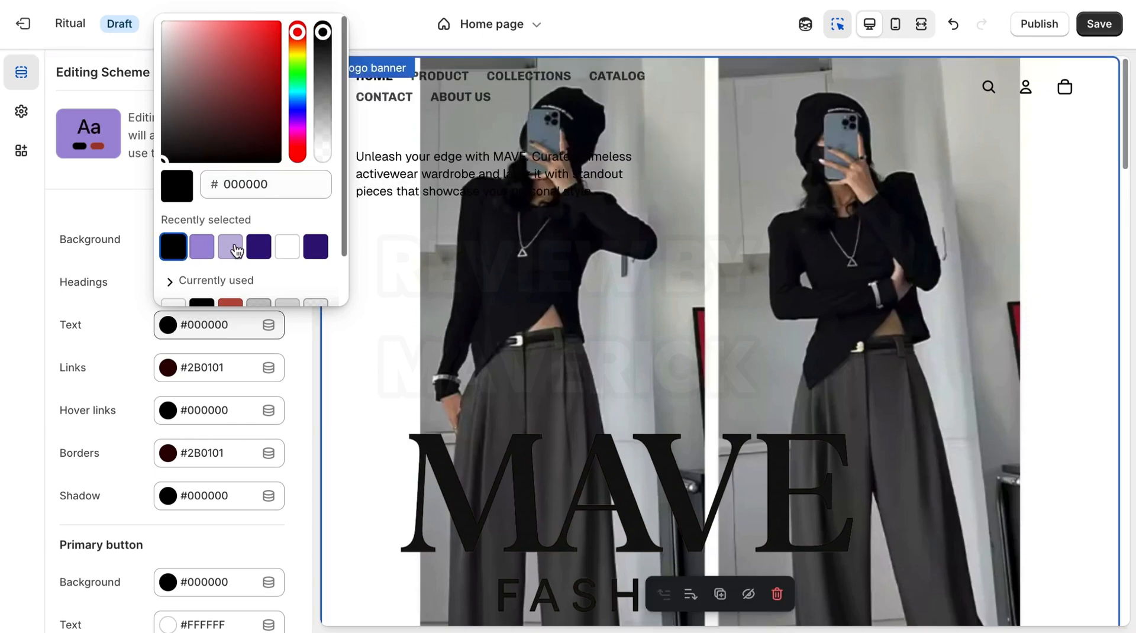
{"action": "left_click", "coordinate": [130, 215]}
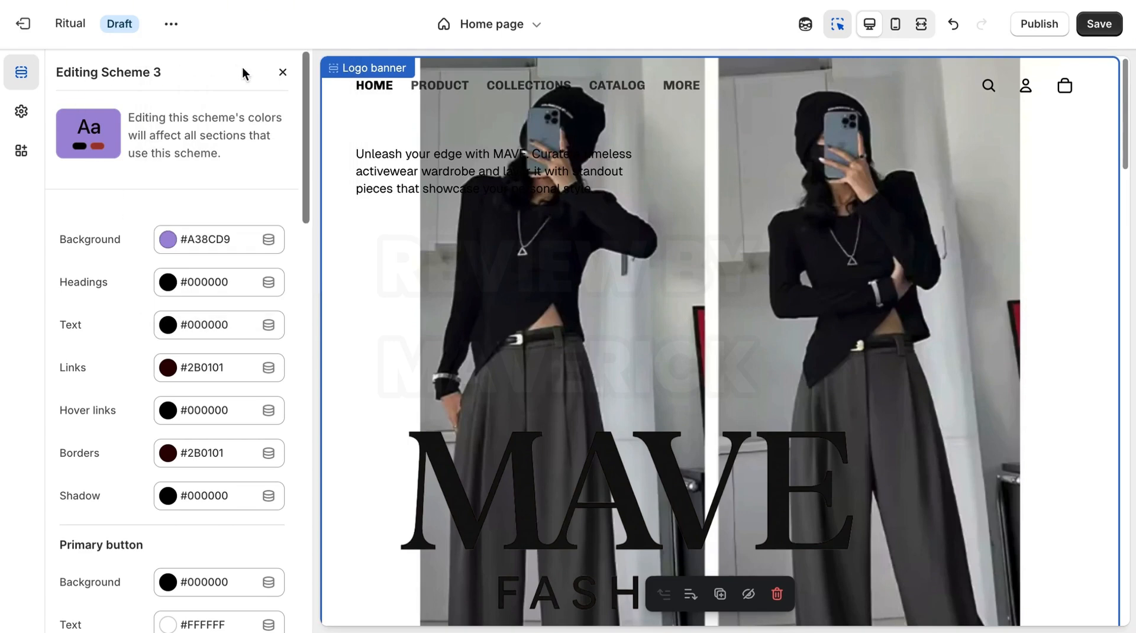
{"action": "left_click", "coordinate": [283, 72]}
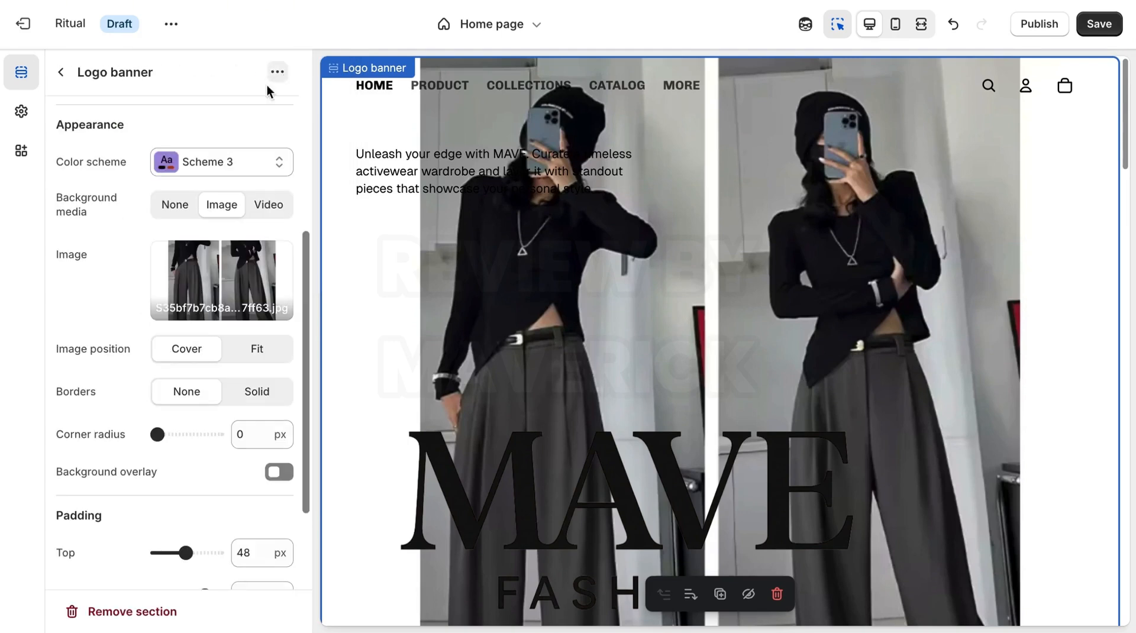
Step: Replace the logo banner's background image with the Women's Fashion free image of the laughing model on yellow
{"action": "left_click", "coordinate": [237, 282]}
{"action": "left_click", "coordinate": [250, 388]}
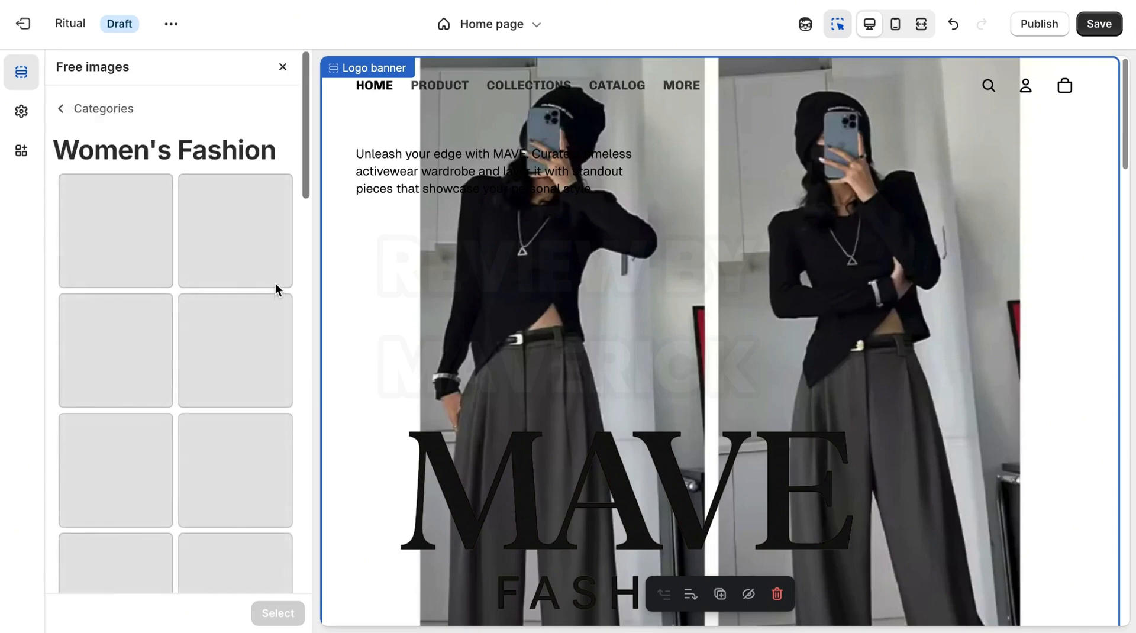
{"action": "left_click", "coordinate": [264, 268]}
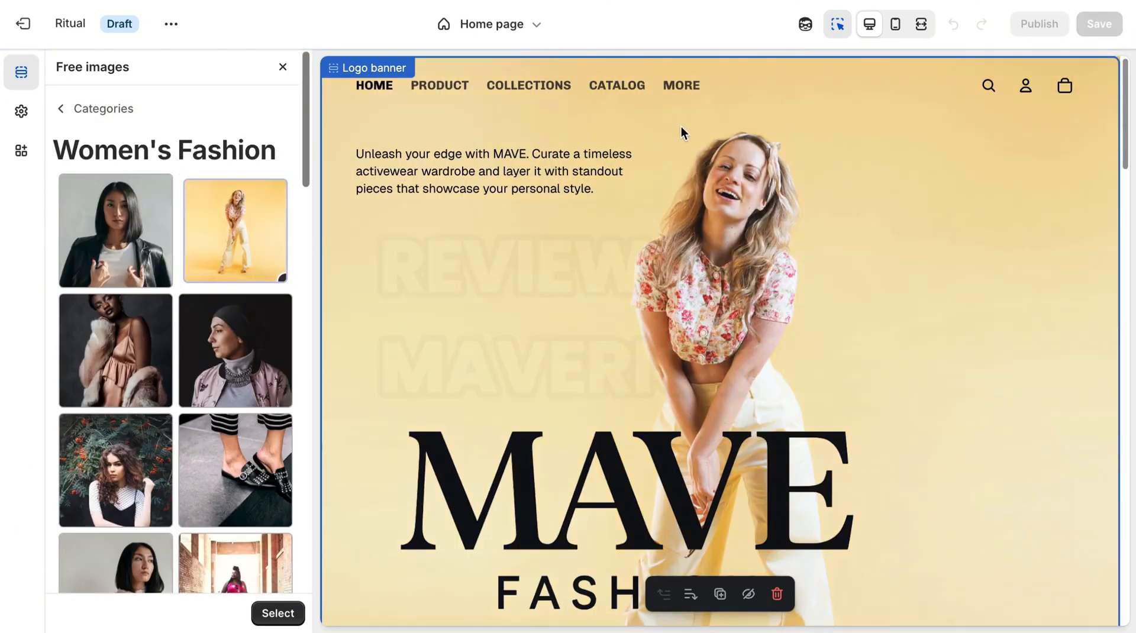
{"action": "left_click", "coordinate": [277, 613]}
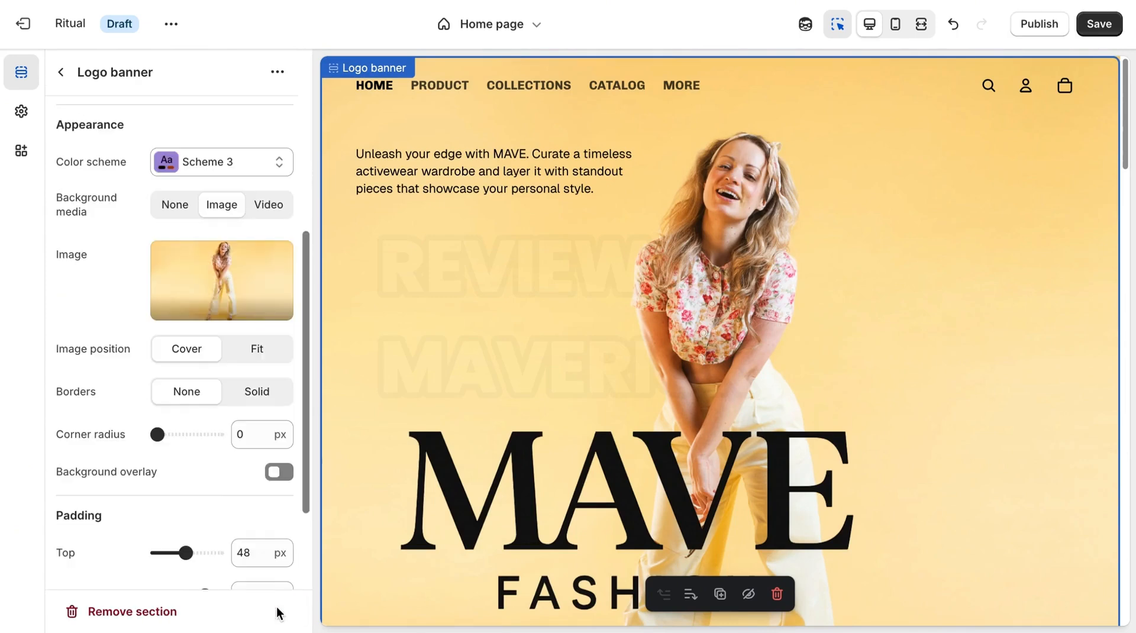
Step: Edit the header's default Scheme 3 and set its background color to the yellow #DEDC66
{"action": "left_click_drag", "start_coordinate": [1126, 99], "coordinate": [1127, 155]}
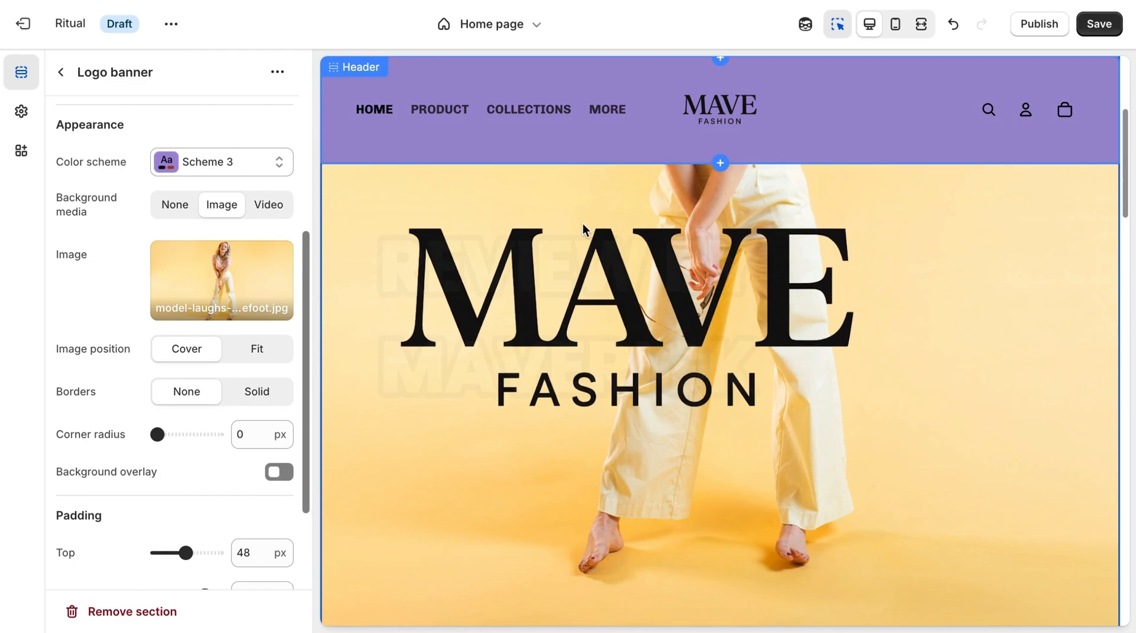
{"action": "left_click", "coordinate": [64, 71]}
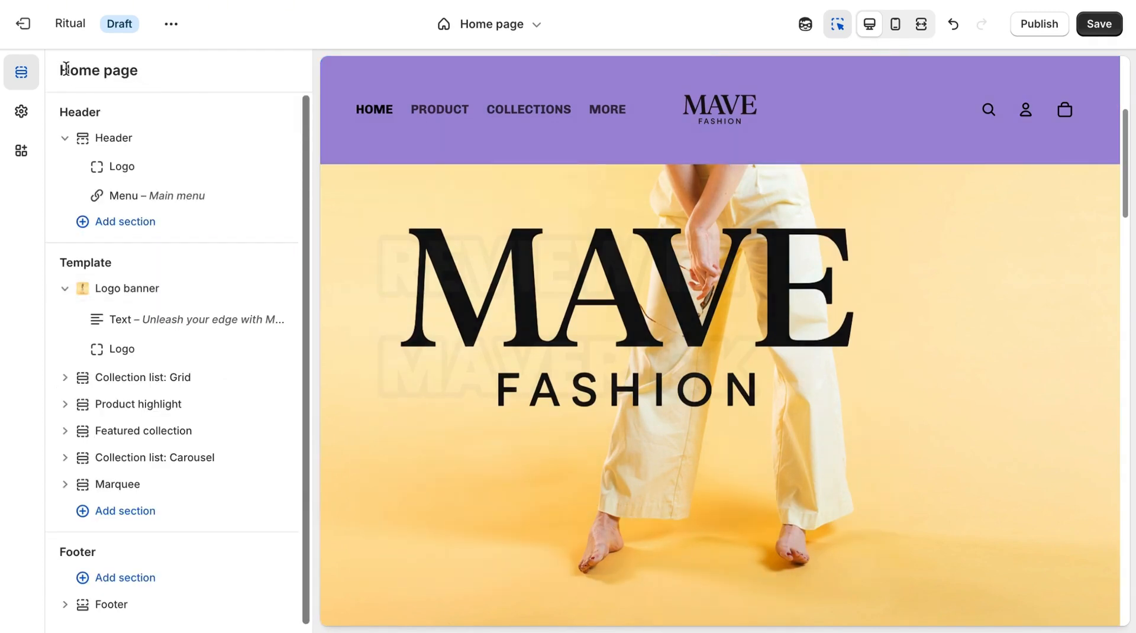
{"action": "left_click", "coordinate": [144, 139]}
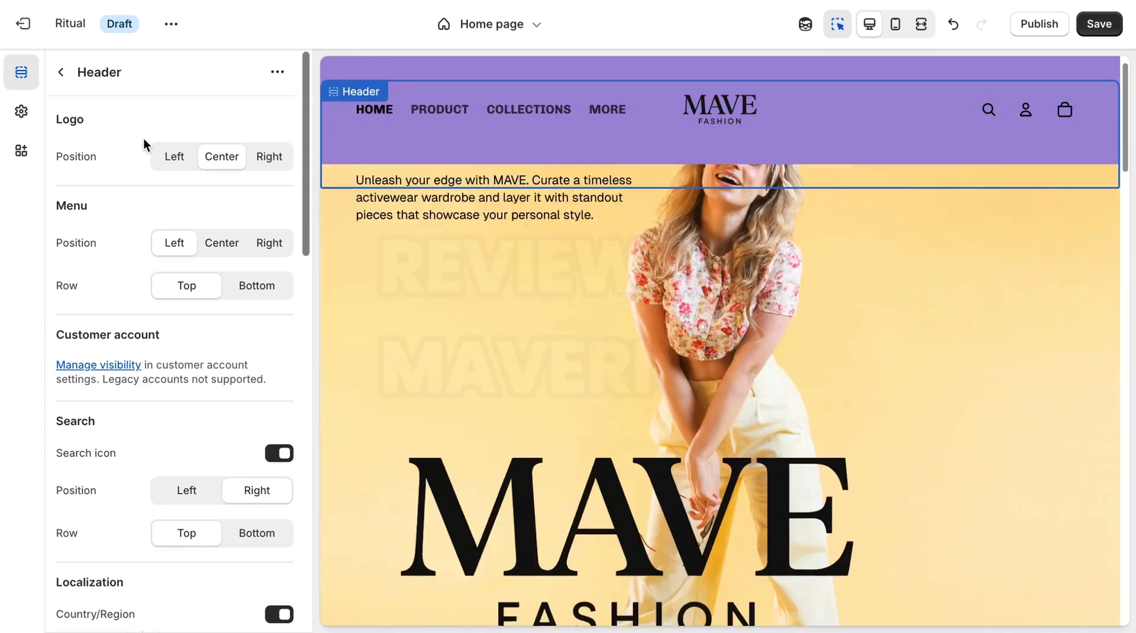
{"action": "left_click_drag", "start_coordinate": [307, 207], "coordinate": [306, 481]}
{"action": "left_click", "coordinate": [253, 459]}
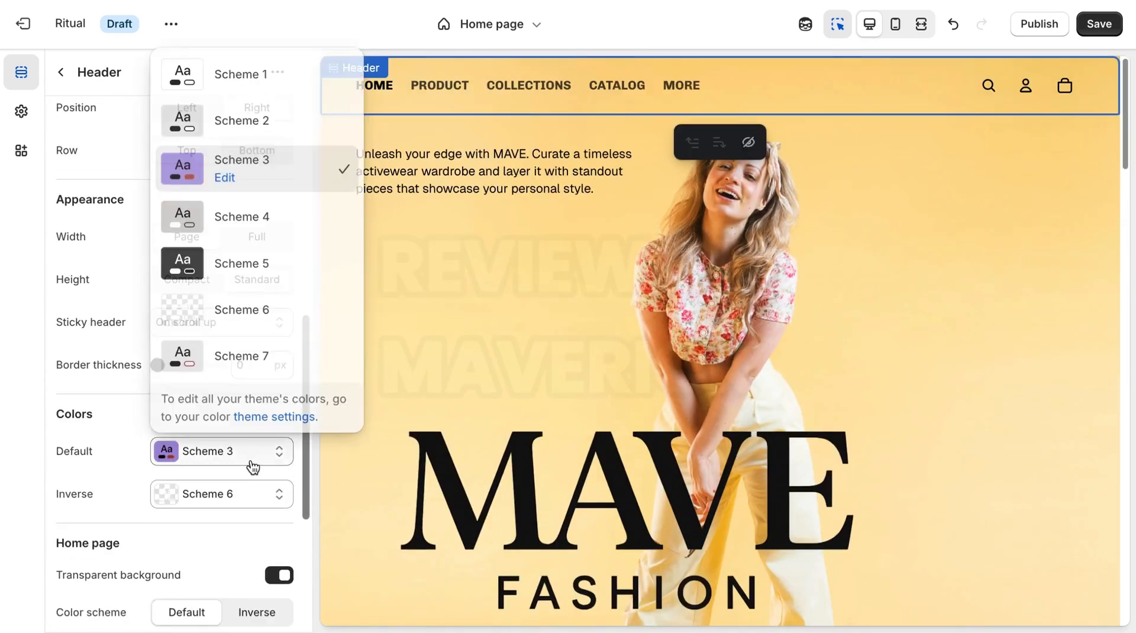
{"action": "left_click", "coordinate": [225, 179]}
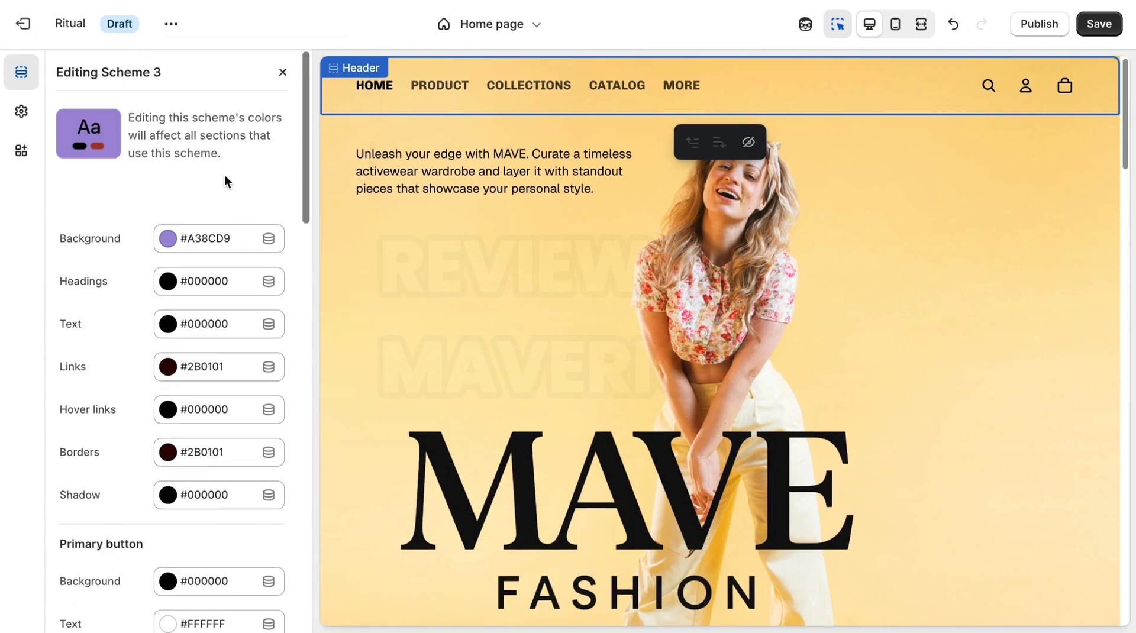
{"action": "left_click", "coordinate": [198, 247]}
{"action": "left_click", "coordinate": [299, 298]}
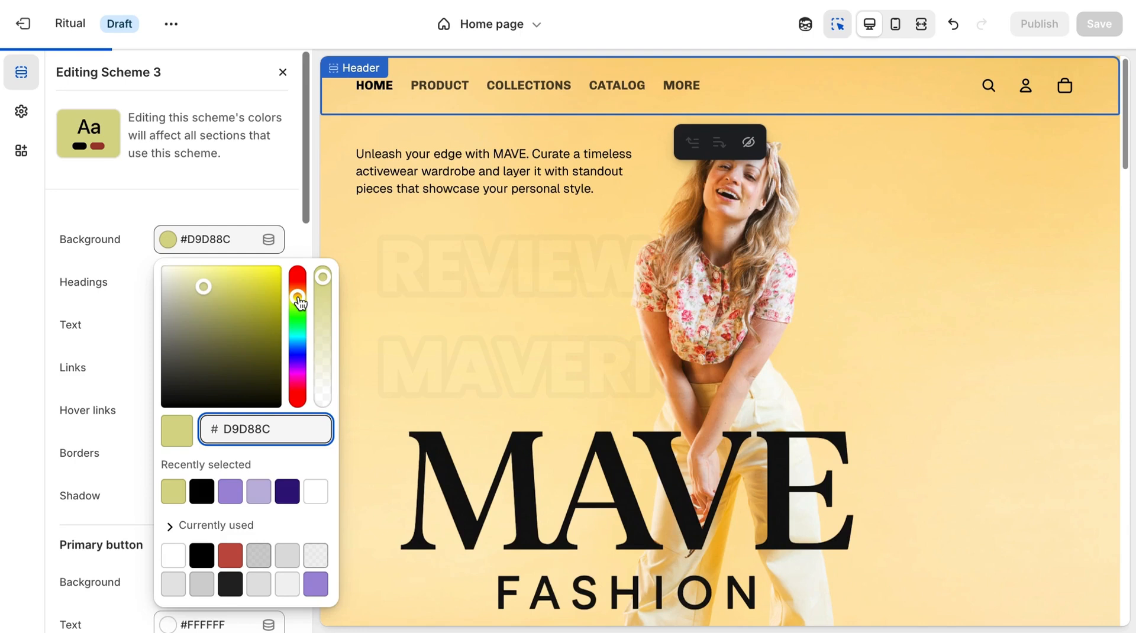
{"action": "left_click_drag", "start_coordinate": [204, 292], "coordinate": [235, 292]}
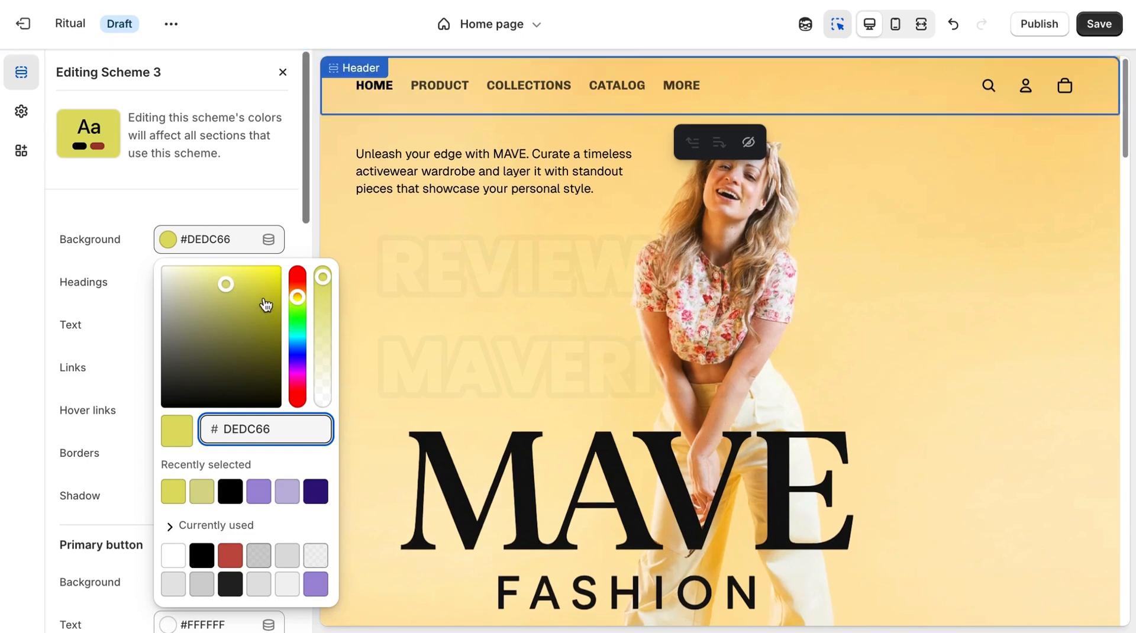
{"action": "left_click", "coordinate": [264, 297]}
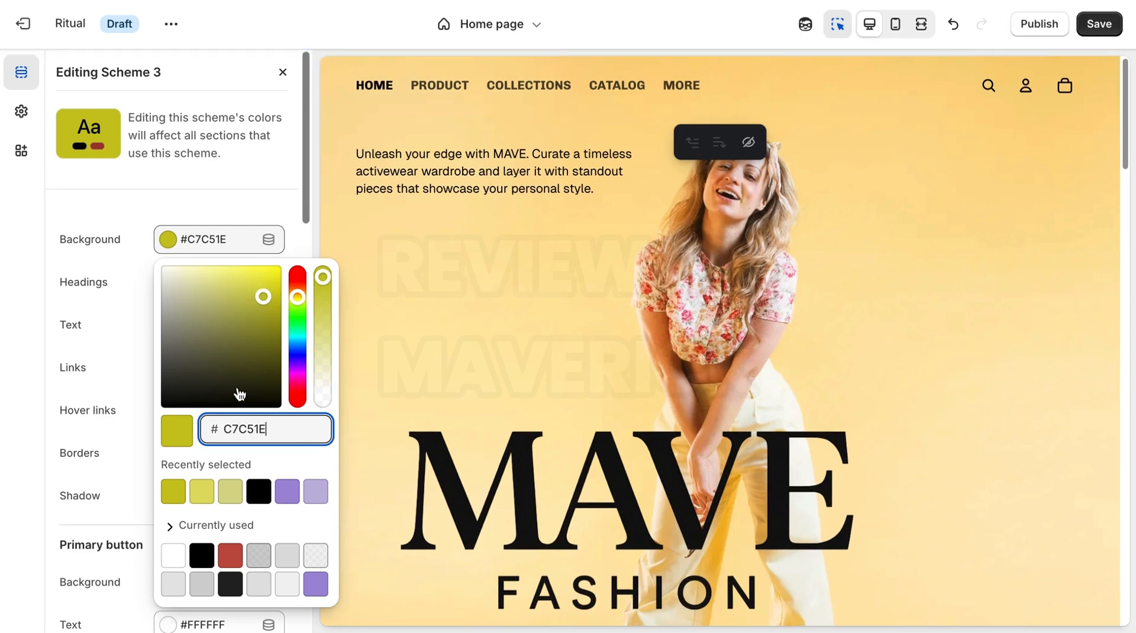
{"action": "left_click", "coordinate": [210, 500]}
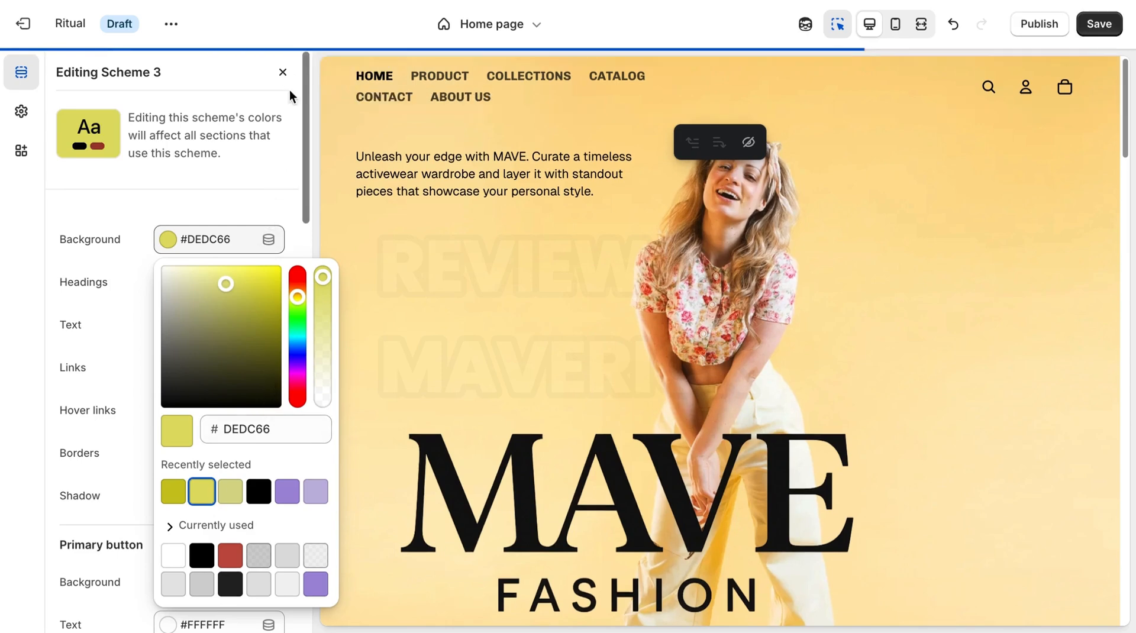
{"action": "left_click", "coordinate": [283, 73]}
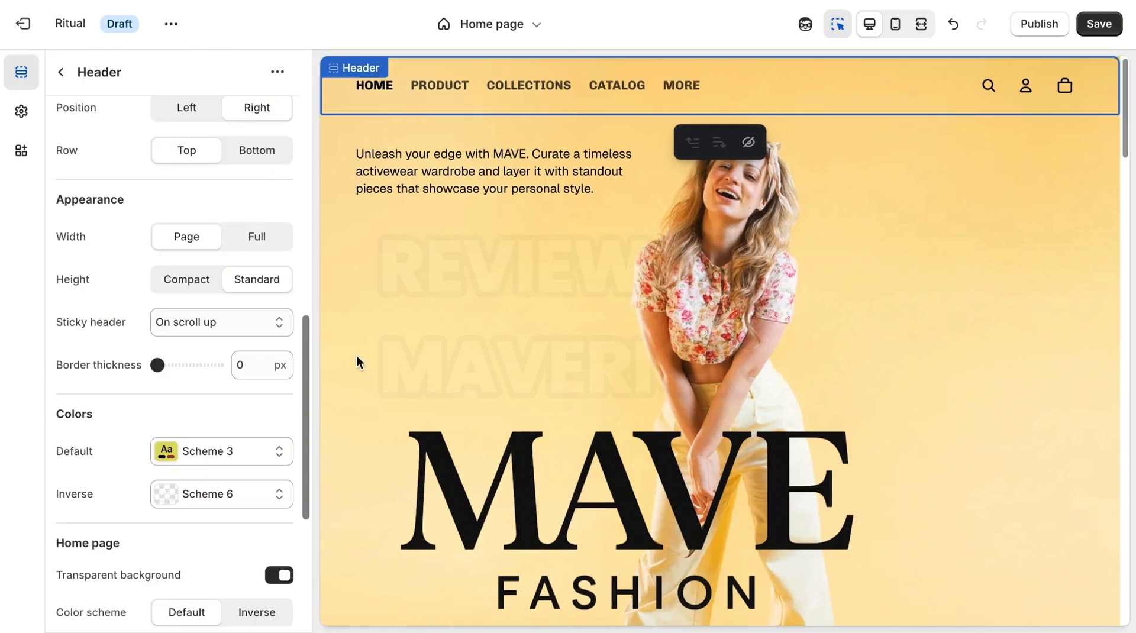
Step: Try the header without its transparent background on the home page, and restore the transparency
{"action": "left_click_drag", "start_coordinate": [310, 367], "coordinate": [313, 503]}
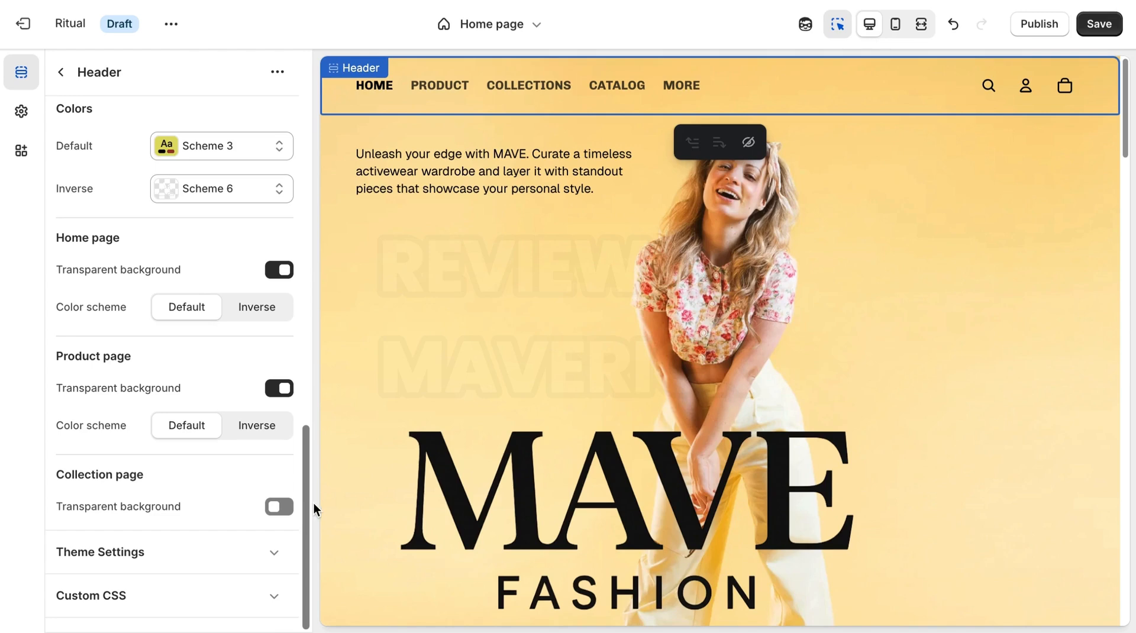
{"action": "left_click", "coordinate": [278, 270]}
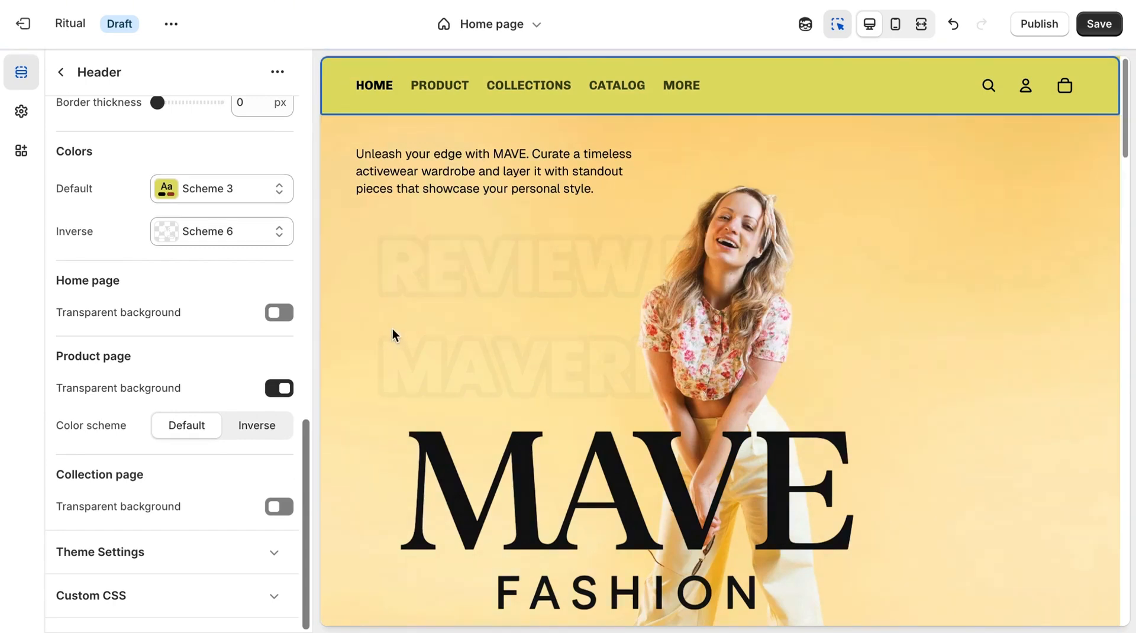
{"action": "left_click", "coordinate": [278, 313]}
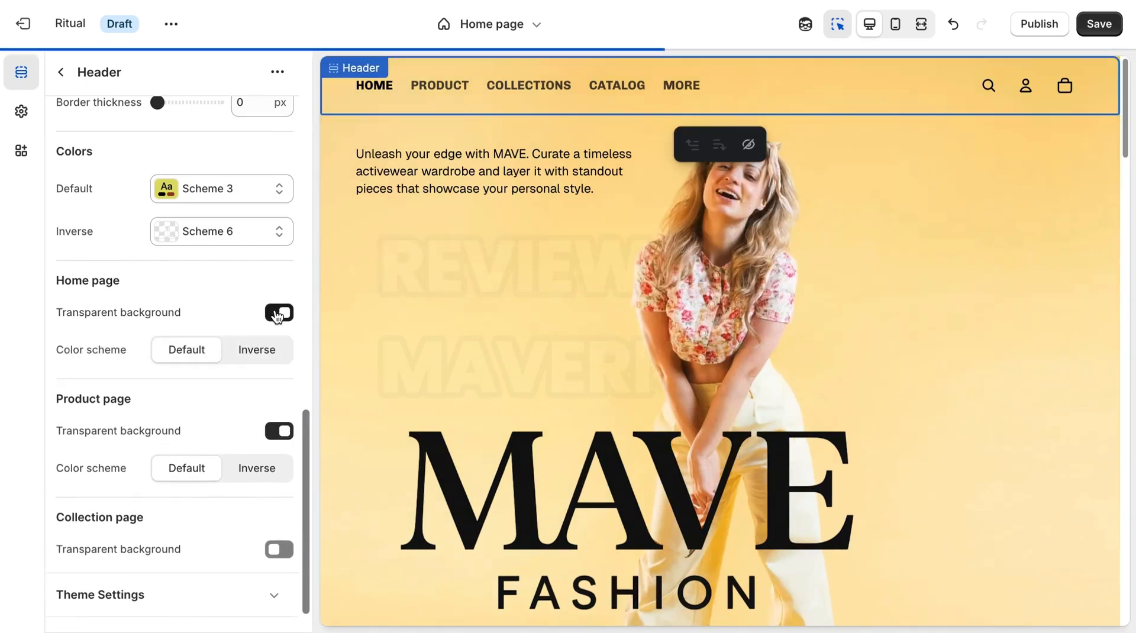
Step: Review the recolored header over the banner in the page preview and return to the home page section list
{"action": "left_click_drag", "start_coordinate": [1128, 77], "coordinate": [1128, 230]}
{"action": "scroll", "coordinate": [1126, 229], "scroll_direction": "up", "scroll_amount": 10}
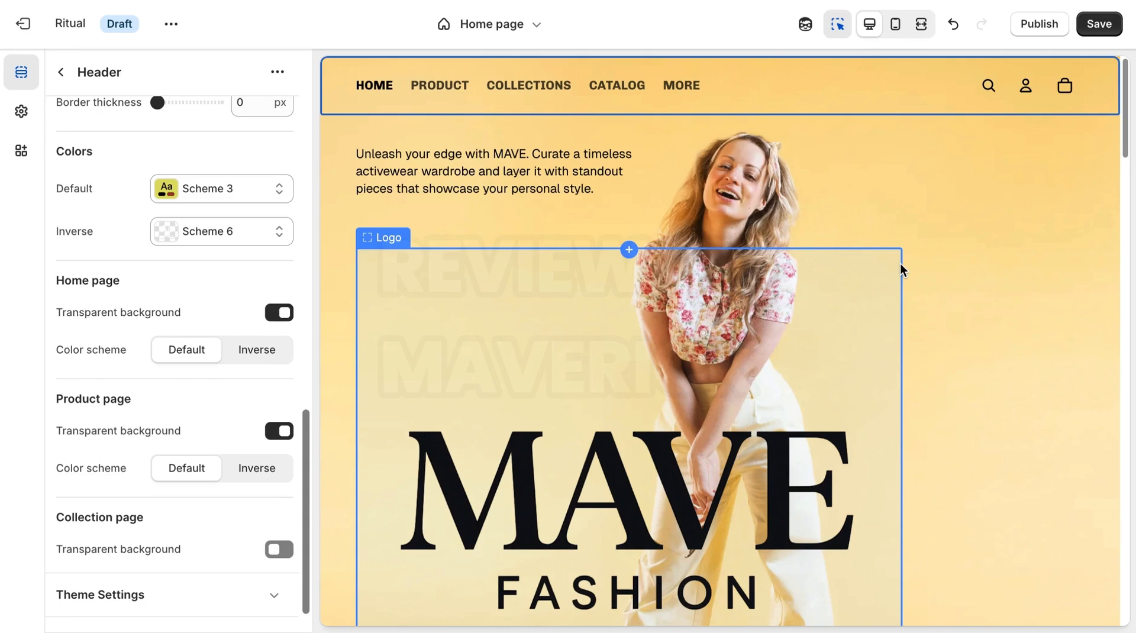
{"action": "left_click", "coordinate": [59, 75]}
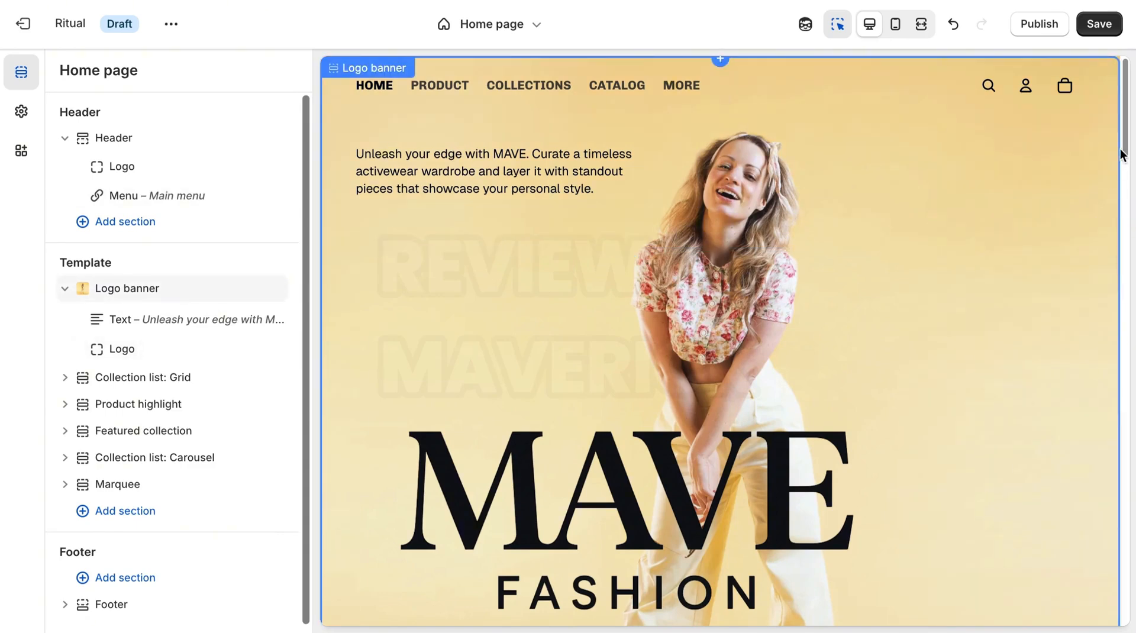
{"action": "left_click_drag", "start_coordinate": [1126, 129], "coordinate": [1125, 176]}
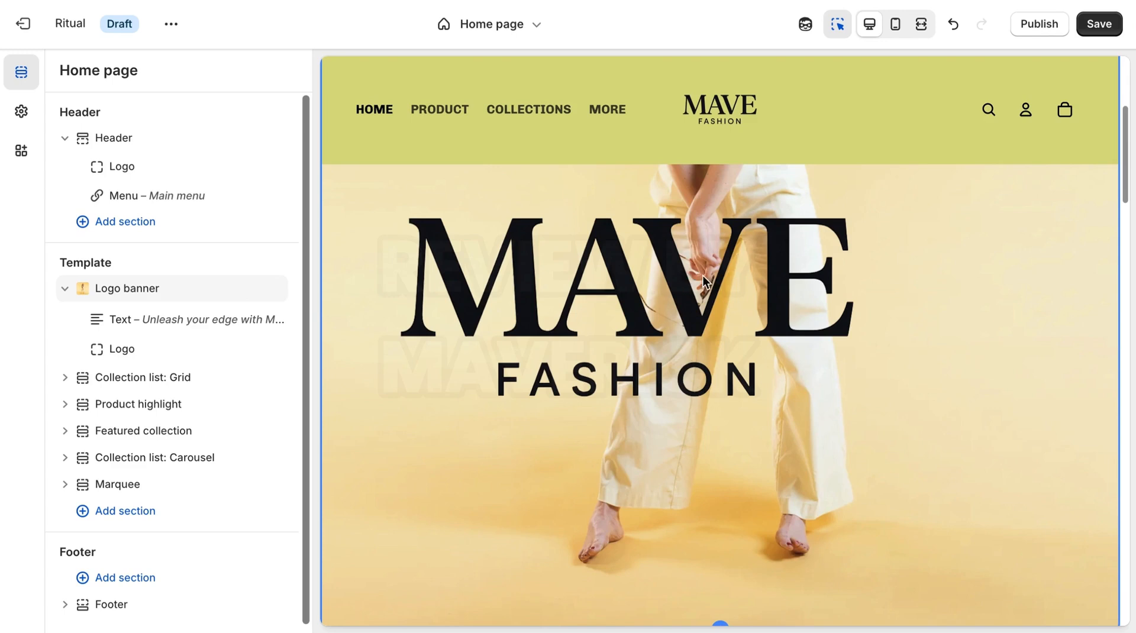
Step: Set the banner logo's width to 100%, comparing it with 75% and checking the mobile preview
{"action": "left_click", "coordinate": [595, 272]}
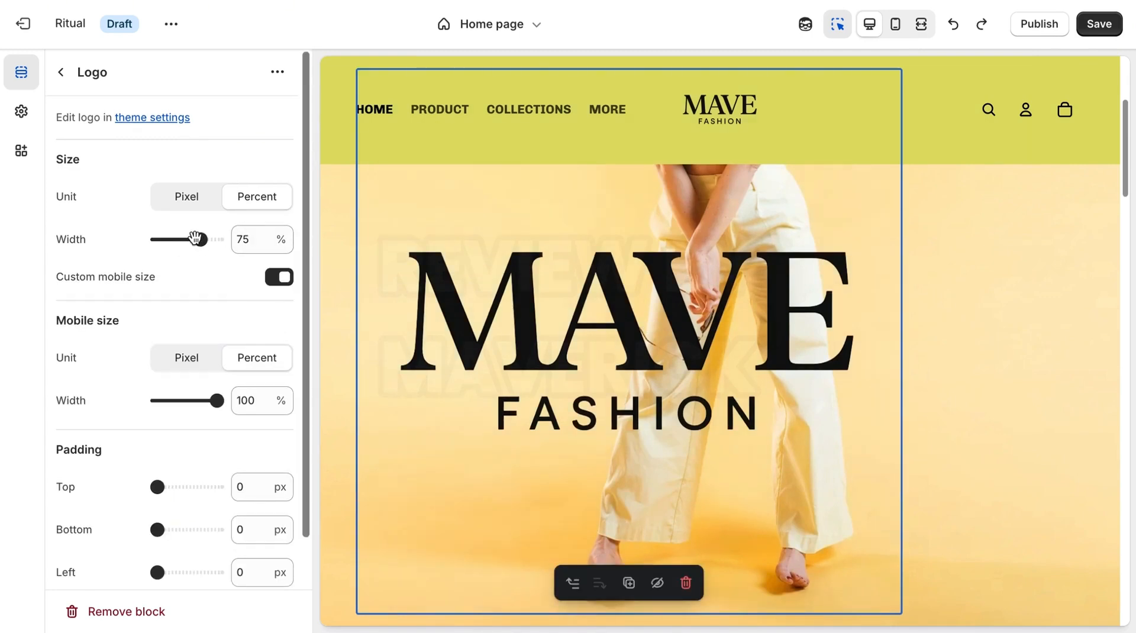
{"action": "left_click_drag", "start_coordinate": [195, 238], "coordinate": [246, 238]}
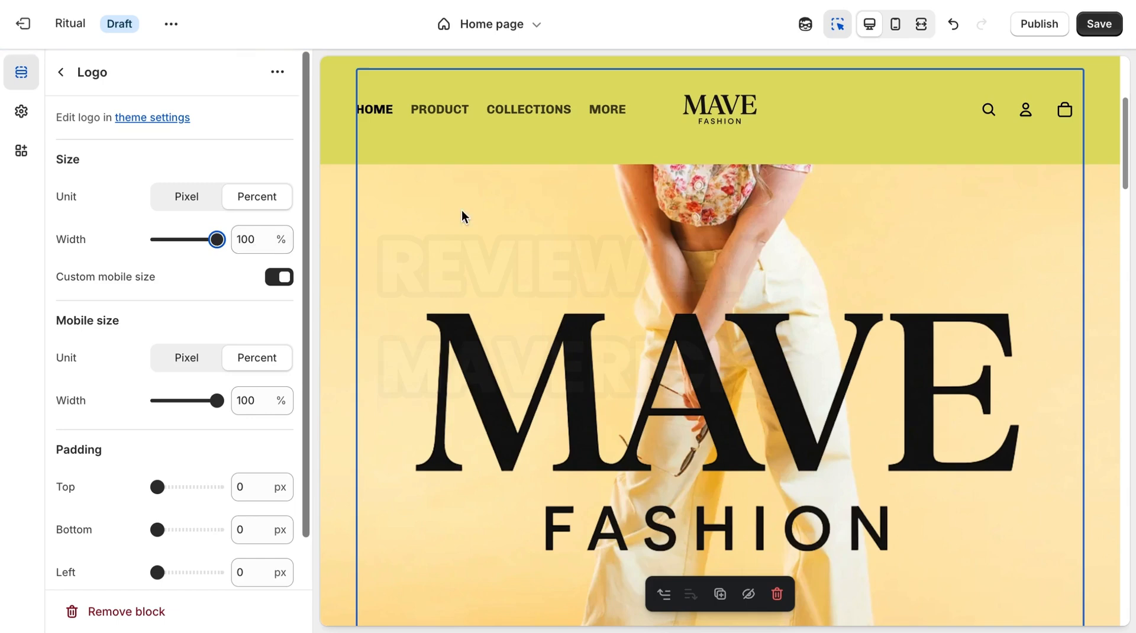
{"action": "left_click", "coordinate": [897, 26]}
{"action": "left_click_drag", "start_coordinate": [885, 182], "coordinate": [884, 126]}
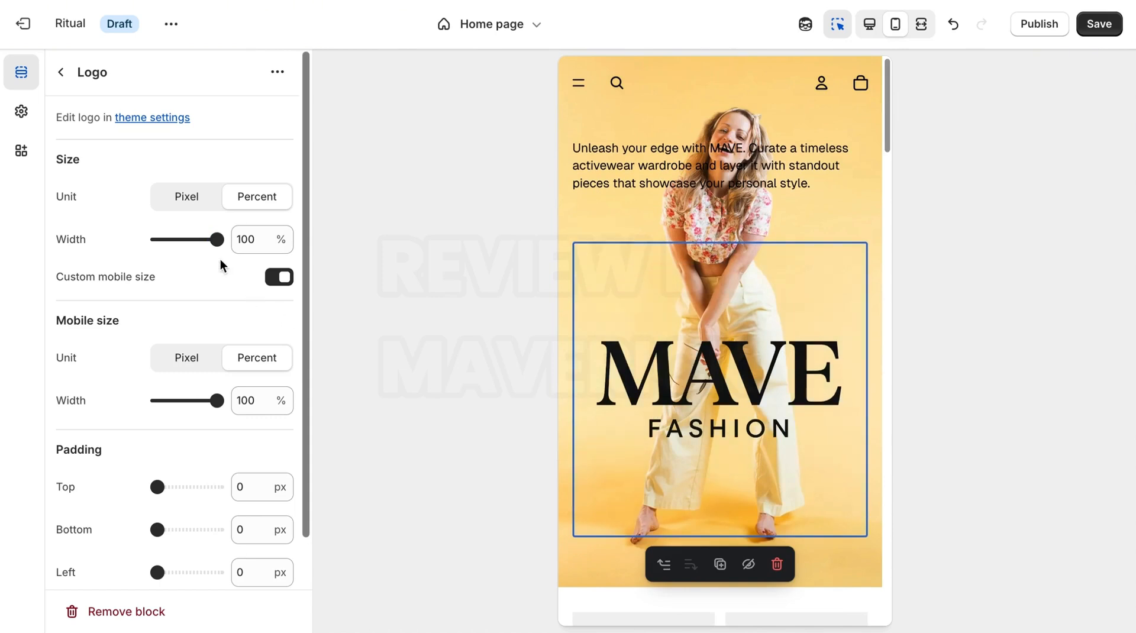
{"action": "left_click_drag", "start_coordinate": [217, 239], "coordinate": [200, 239]}
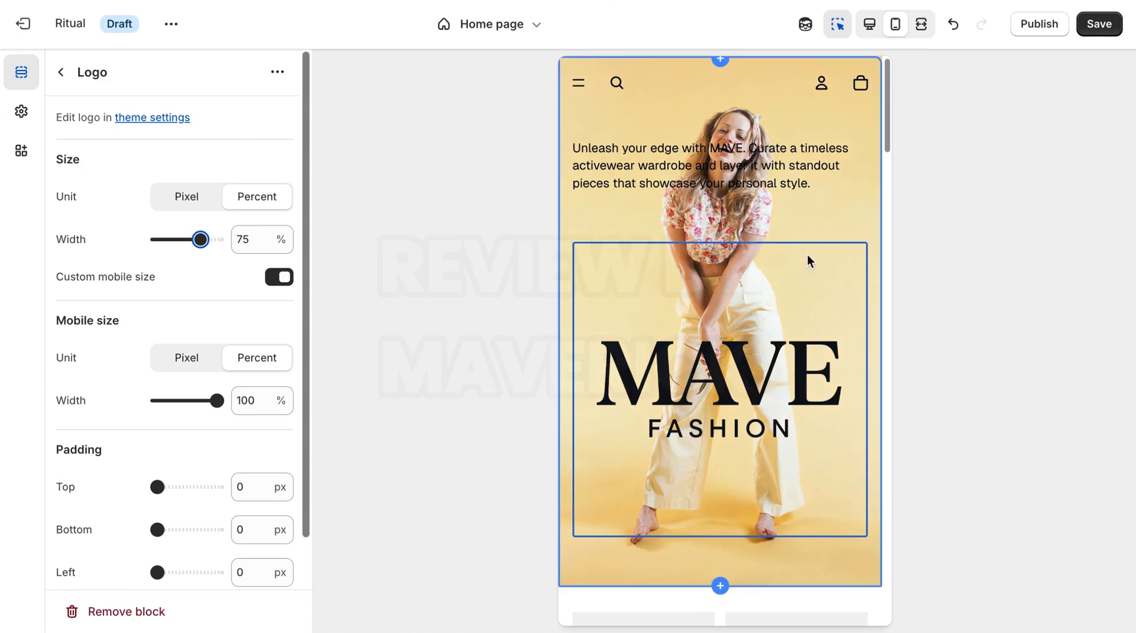
{"action": "left_click", "coordinate": [869, 24]}
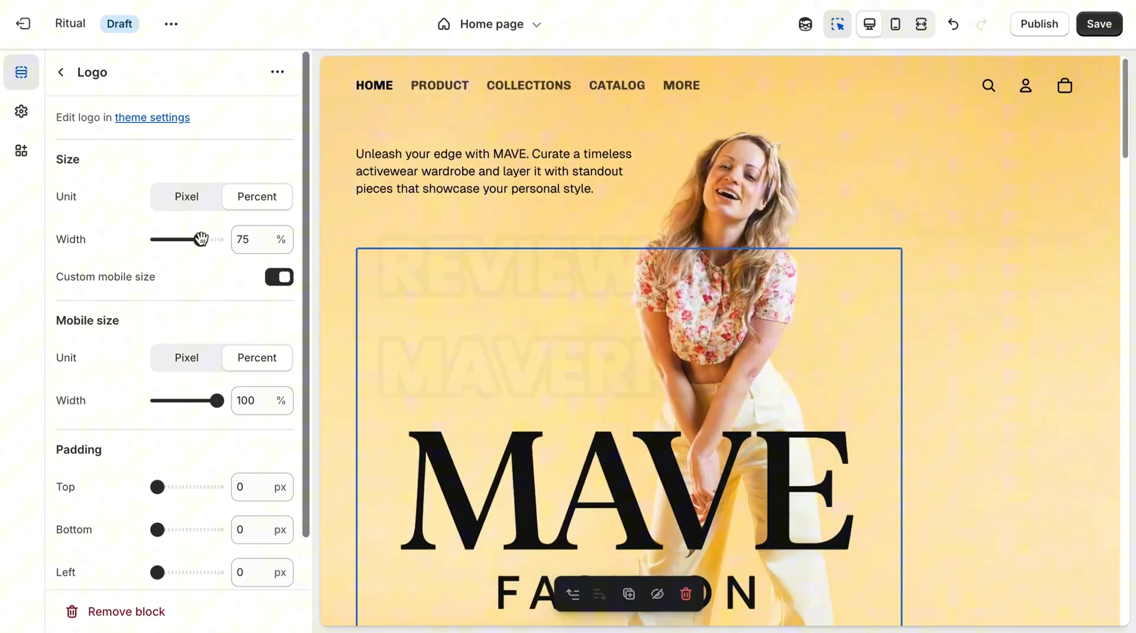
{"action": "left_click_drag", "start_coordinate": [201, 239], "coordinate": [218, 239]}
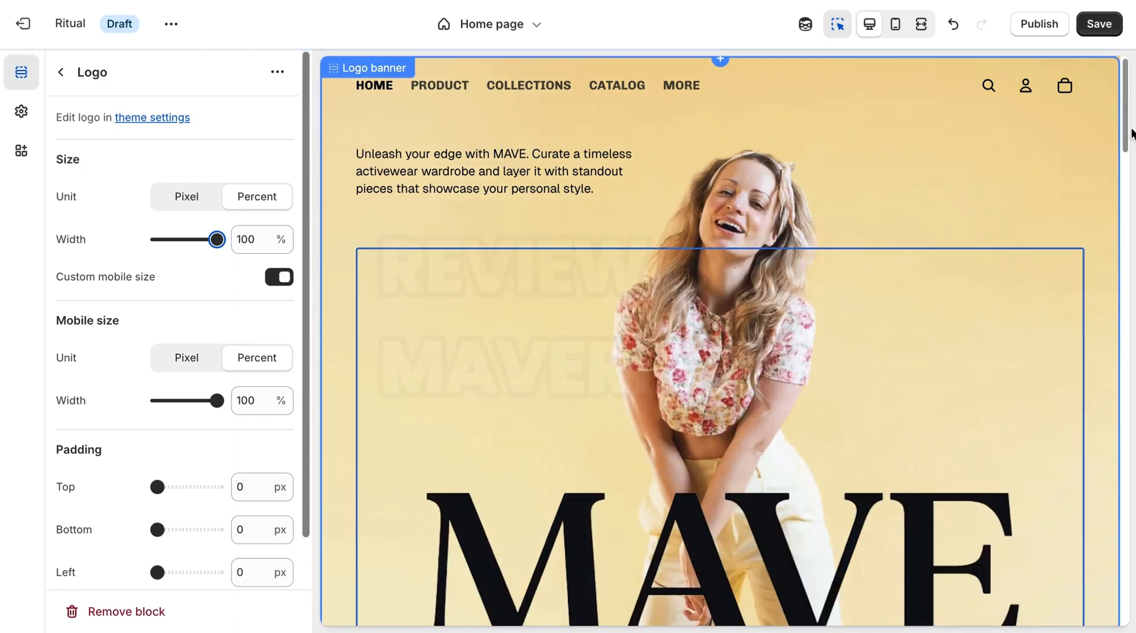
Step: Assign the Women Apparels, Women's Lingerie and Women's Pants collections to the Collection list: Grid section
{"action": "left_click_drag", "start_coordinate": [1127, 138], "coordinate": [1124, 309]}
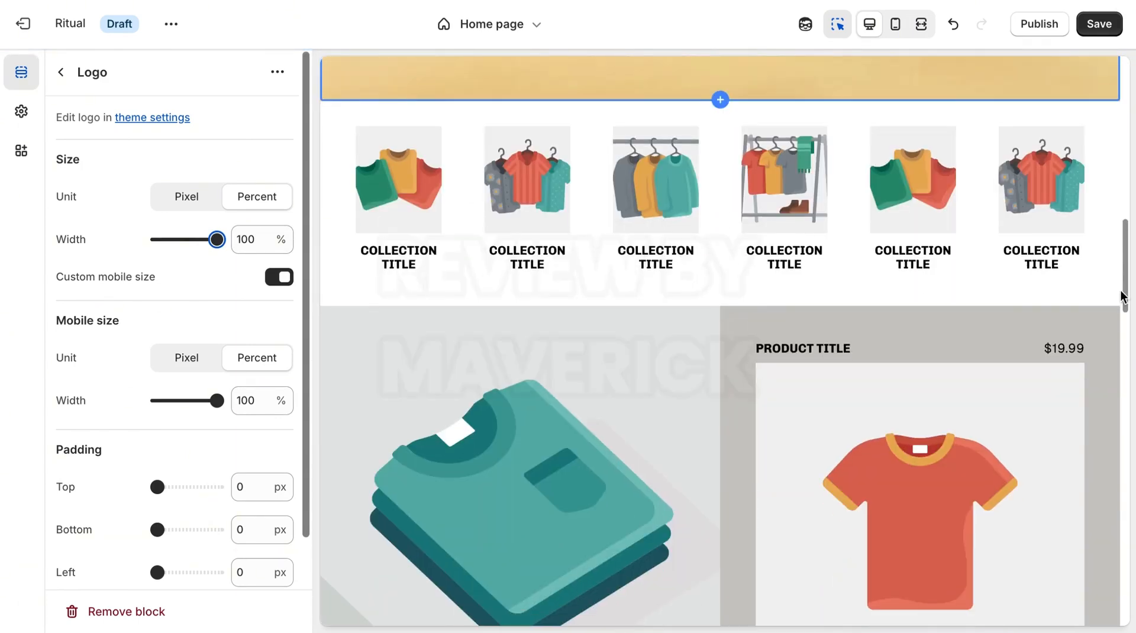
{"action": "left_click", "coordinate": [532, 118]}
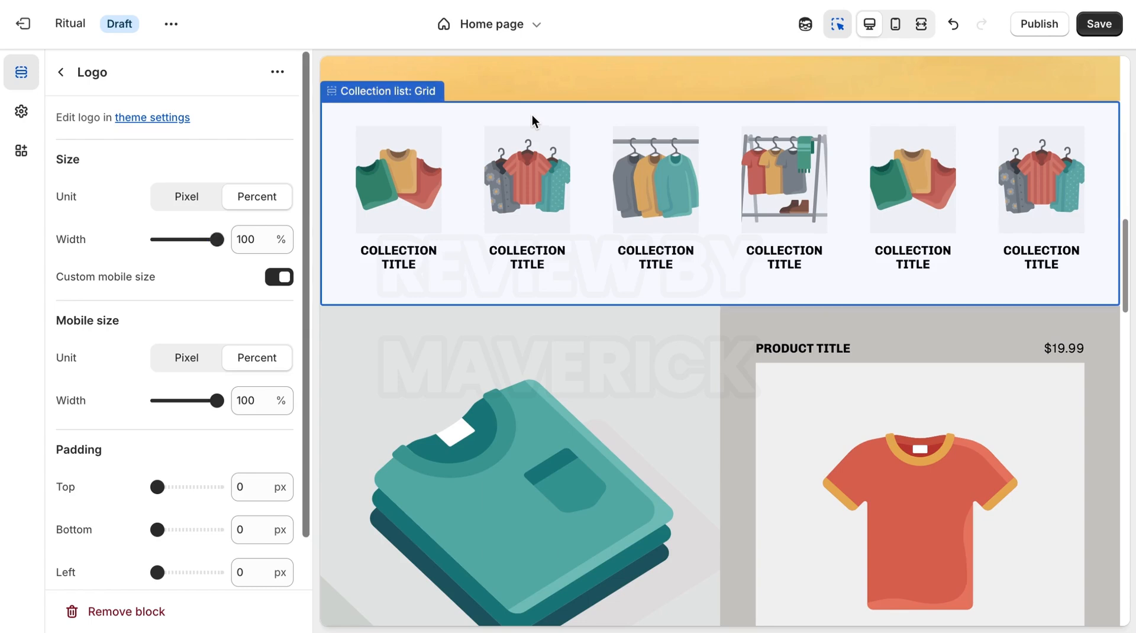
{"action": "left_click", "coordinate": [60, 74]}
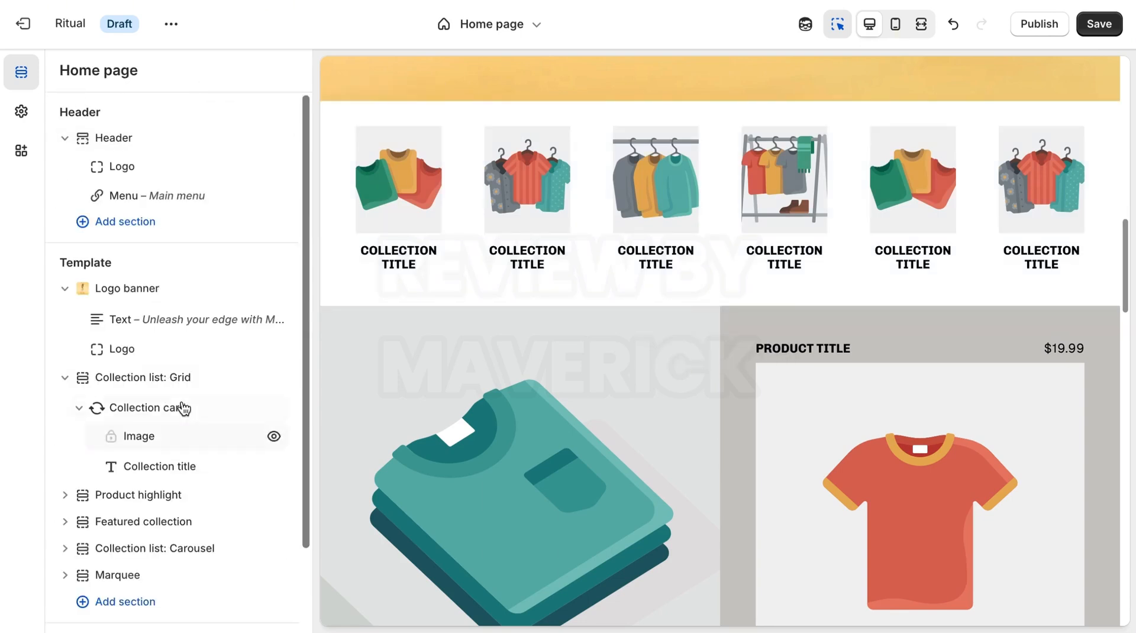
{"action": "left_click", "coordinate": [176, 379]}
{"action": "key", "text": "Escape"}
{"action": "left_click", "coordinate": [330, 231]}
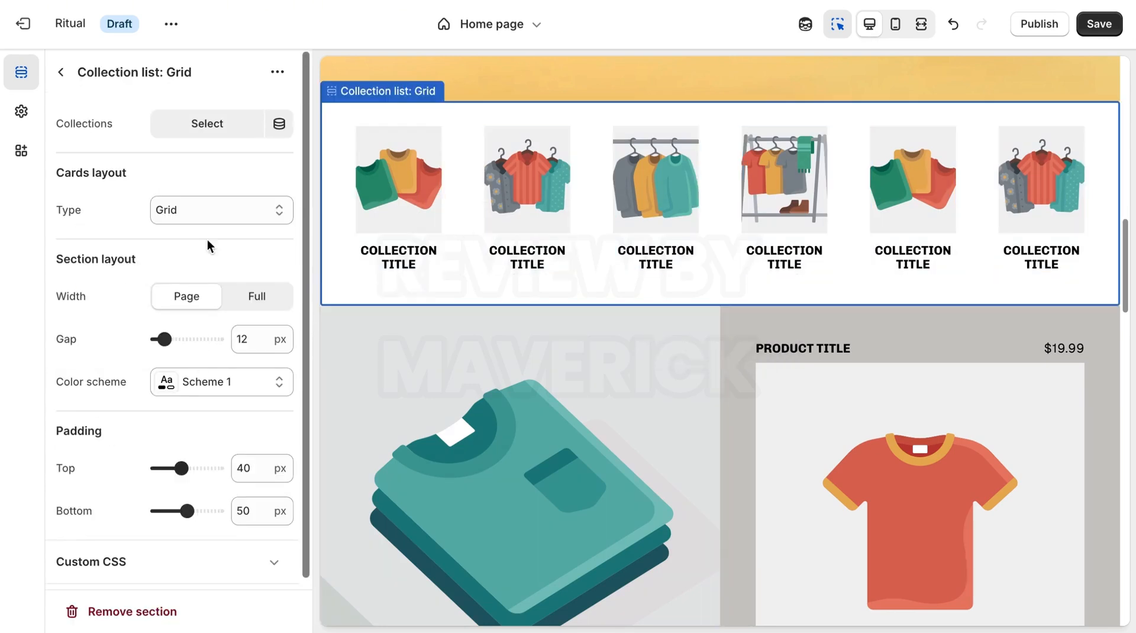
{"action": "left_click", "coordinate": [208, 123]}
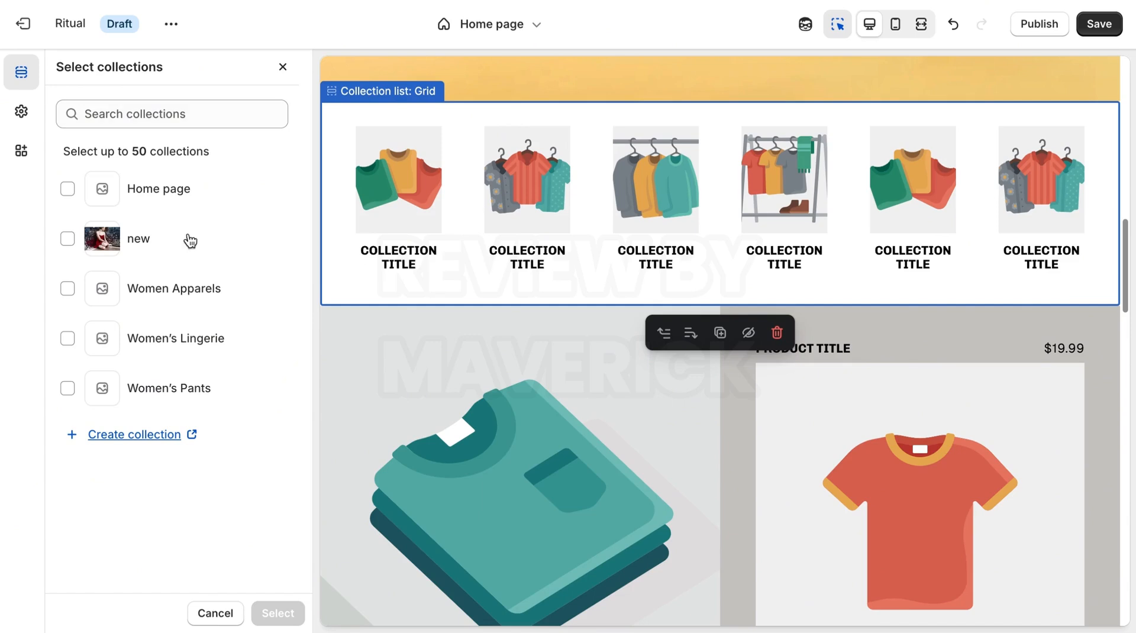
{"action": "left_click", "coordinate": [69, 290]}
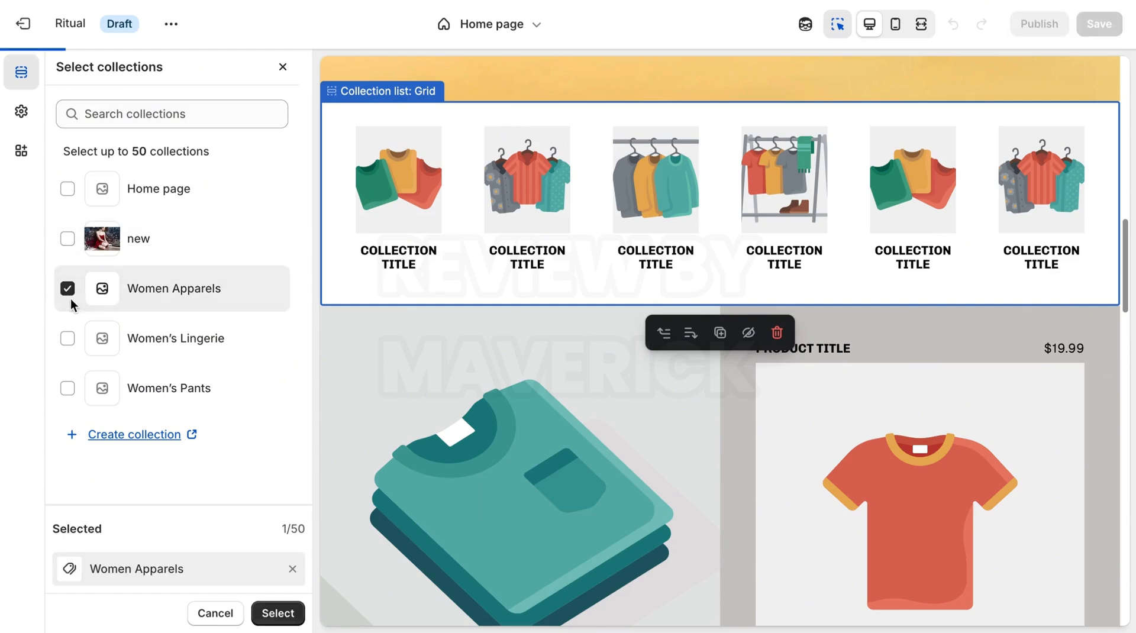
{"action": "left_click", "coordinate": [68, 338]}
{"action": "left_click", "coordinate": [68, 388]}
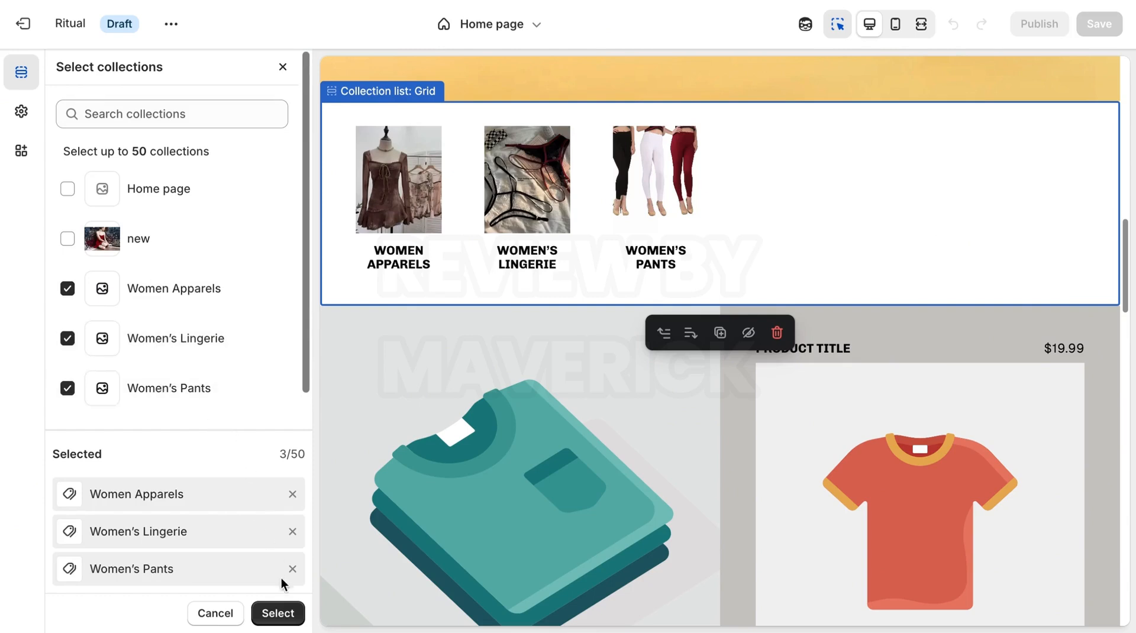
{"action": "left_click", "coordinate": [277, 613]}
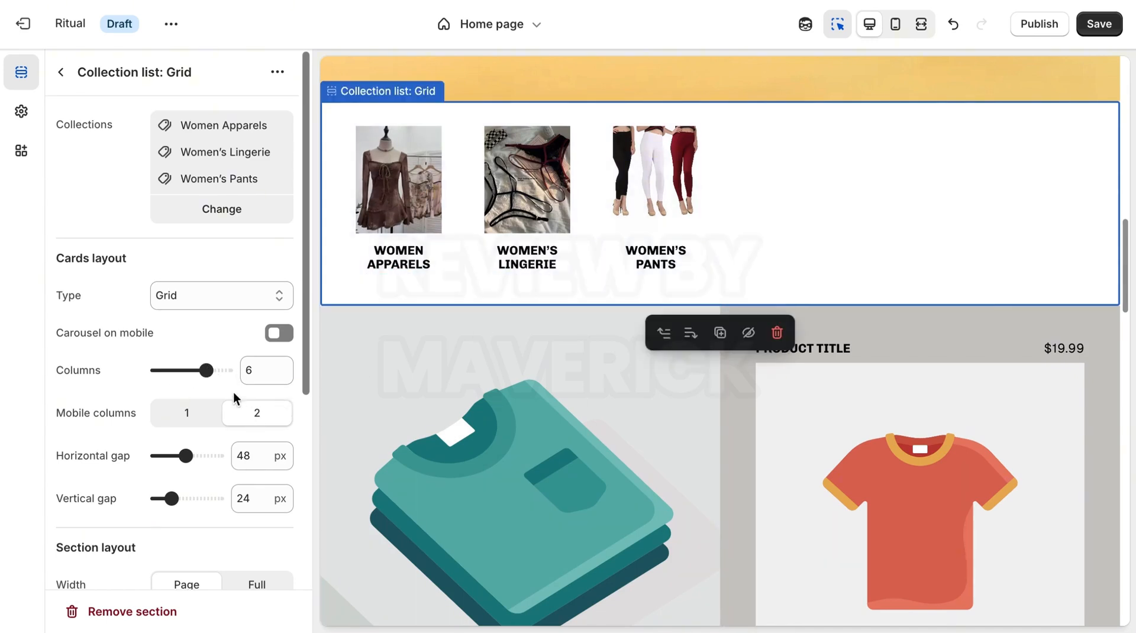
Step: Set the collection grid to 3 columns, trying 8 columns for comparison
{"action": "left_click_drag", "start_coordinate": [206, 370], "coordinate": [180, 375]}
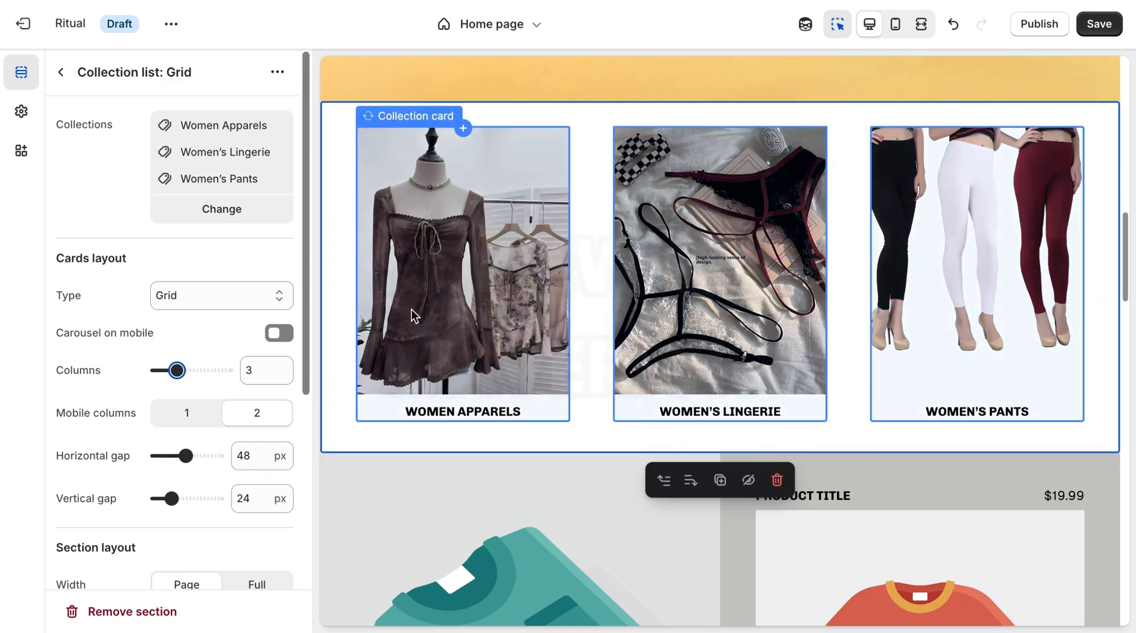
{"action": "left_click_drag", "start_coordinate": [176, 371], "coordinate": [225, 371]}
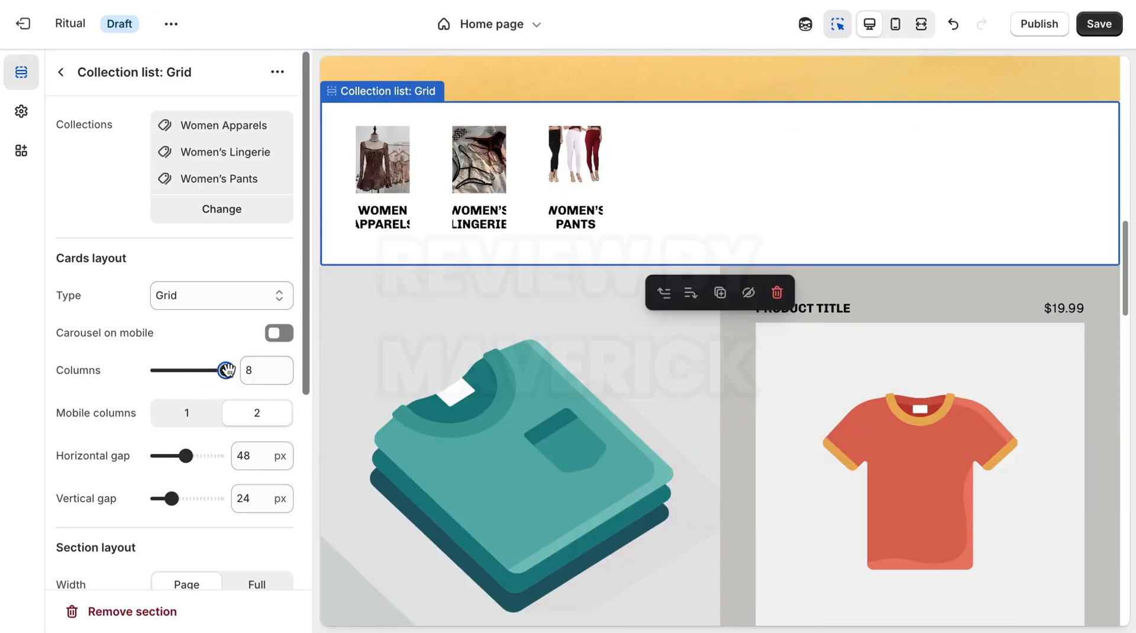
{"action": "left_click_drag", "start_coordinate": [226, 371], "coordinate": [178, 370]}
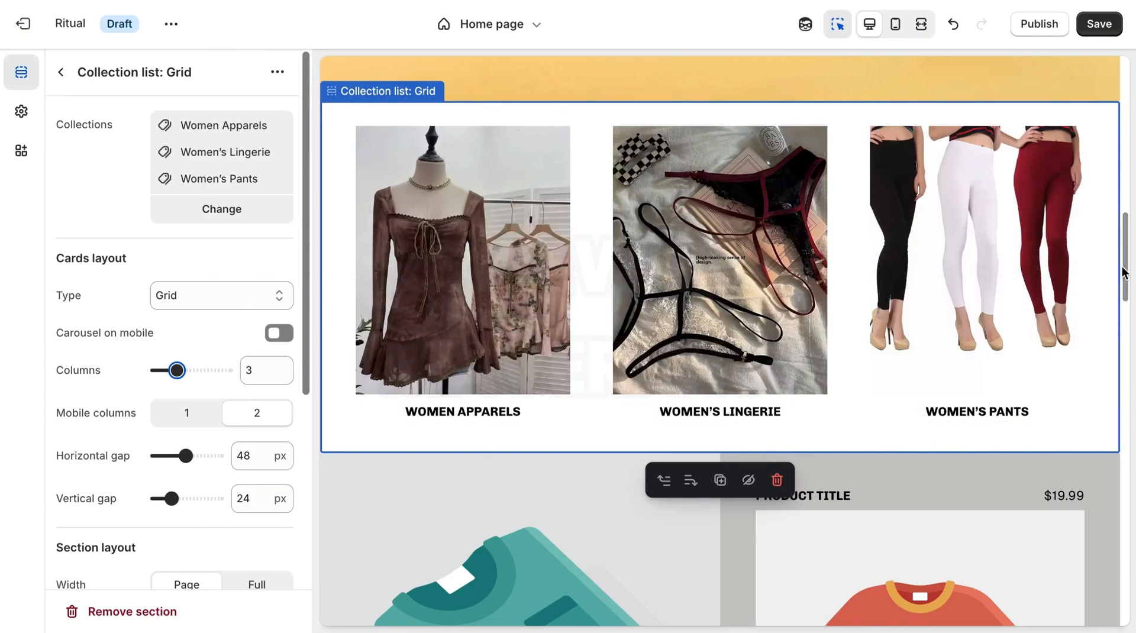
{"action": "left_click_drag", "start_coordinate": [1129, 273], "coordinate": [1126, 249]}
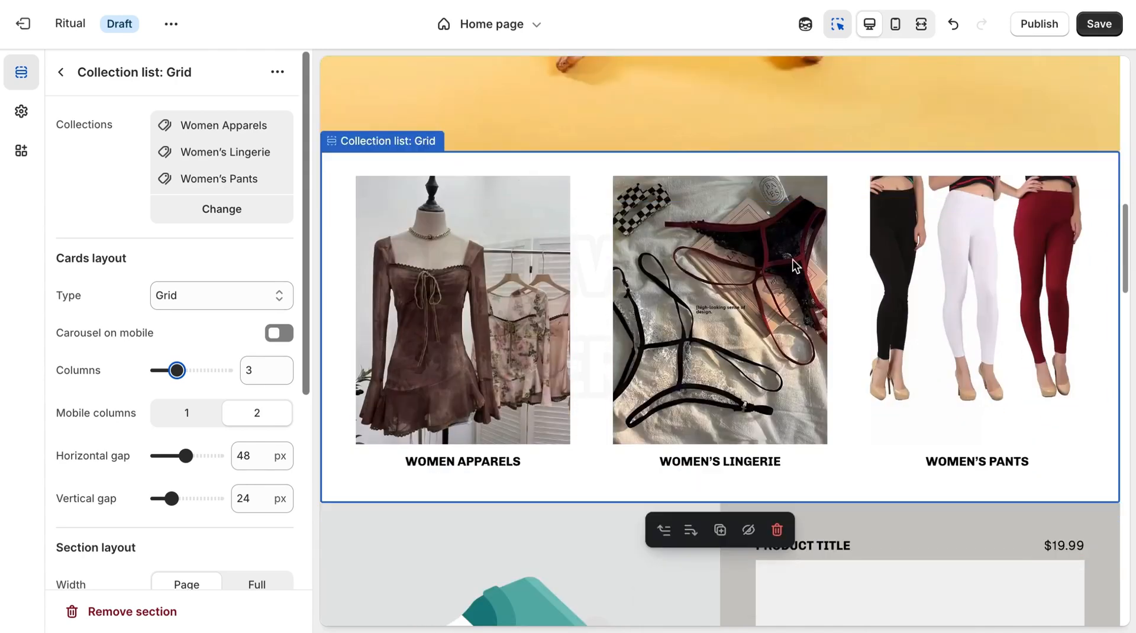
Step: Compare the collection grid with the banner above it and apply the Scheme 3 color scheme to the grid section
{"action": "left_click_drag", "start_coordinate": [307, 242], "coordinate": [295, 456]}
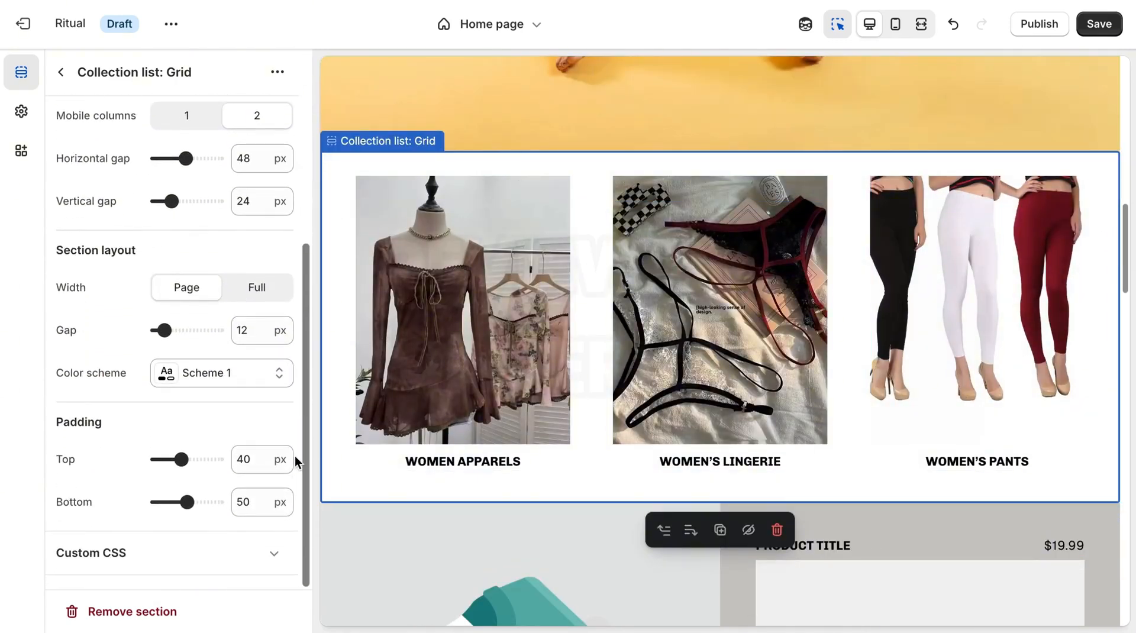
{"action": "left_click", "coordinate": [208, 380]}
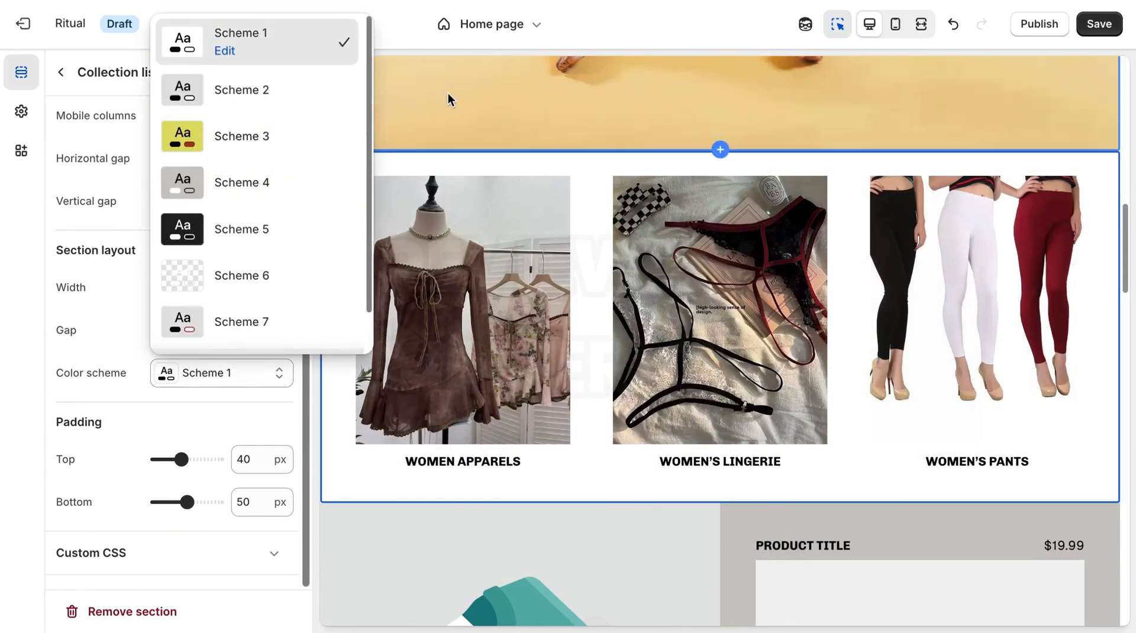
{"action": "left_click", "coordinate": [452, 114]}
{"action": "scroll", "coordinate": [998, 190], "scroll_direction": "up", "scroll_amount": 8}
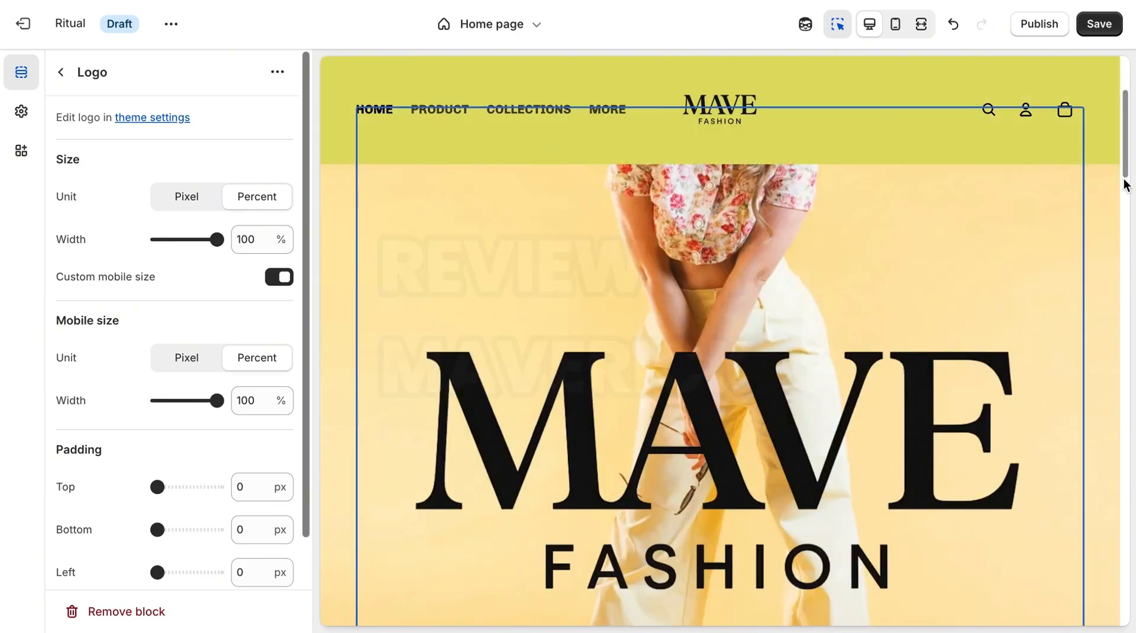
{"action": "scroll", "coordinate": [1126, 185], "scroll_direction": "down", "scroll_amount": 1}
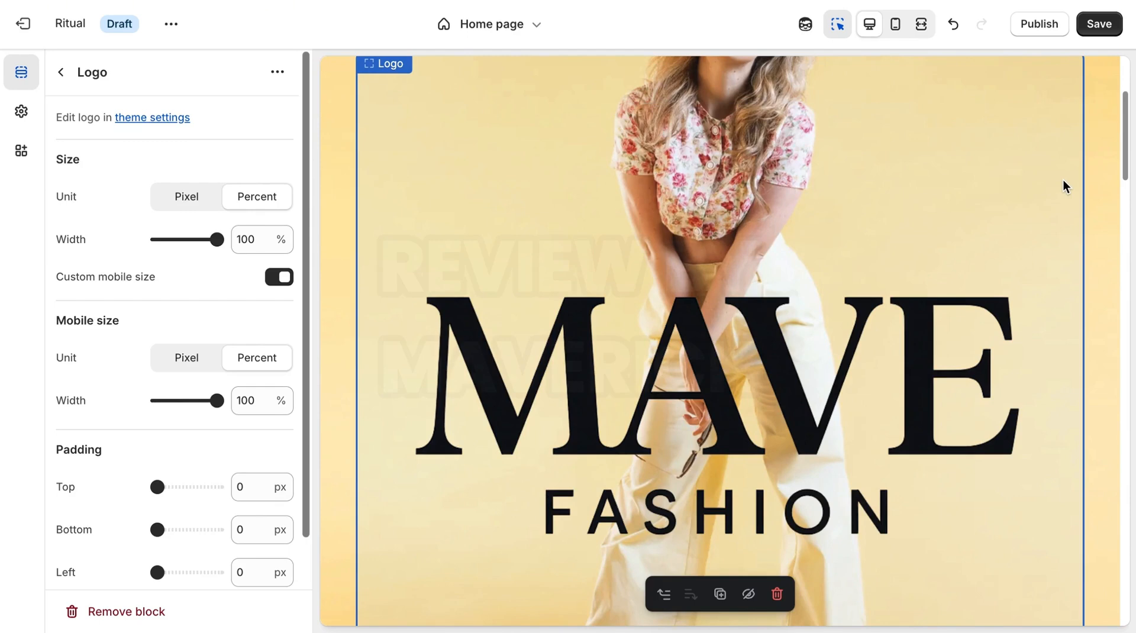
{"action": "scroll", "coordinate": [1124, 158], "scroll_direction": "up", "scroll_amount": 2}
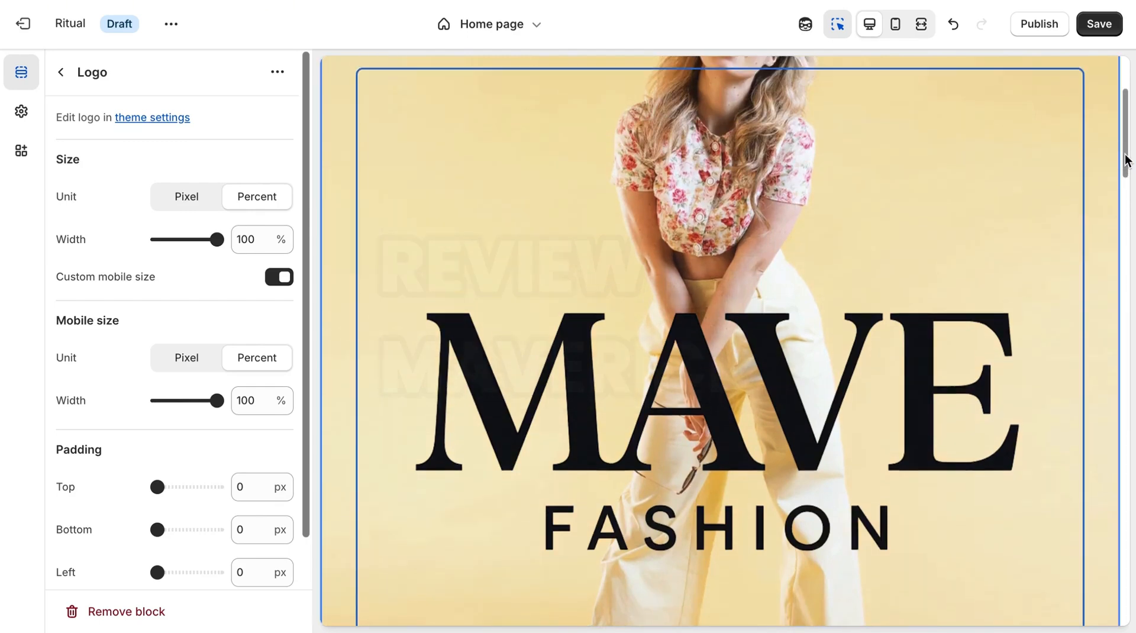
{"action": "left_click_drag", "start_coordinate": [1127, 159], "coordinate": [1125, 275]}
{"action": "left_click", "coordinate": [1101, 296]}
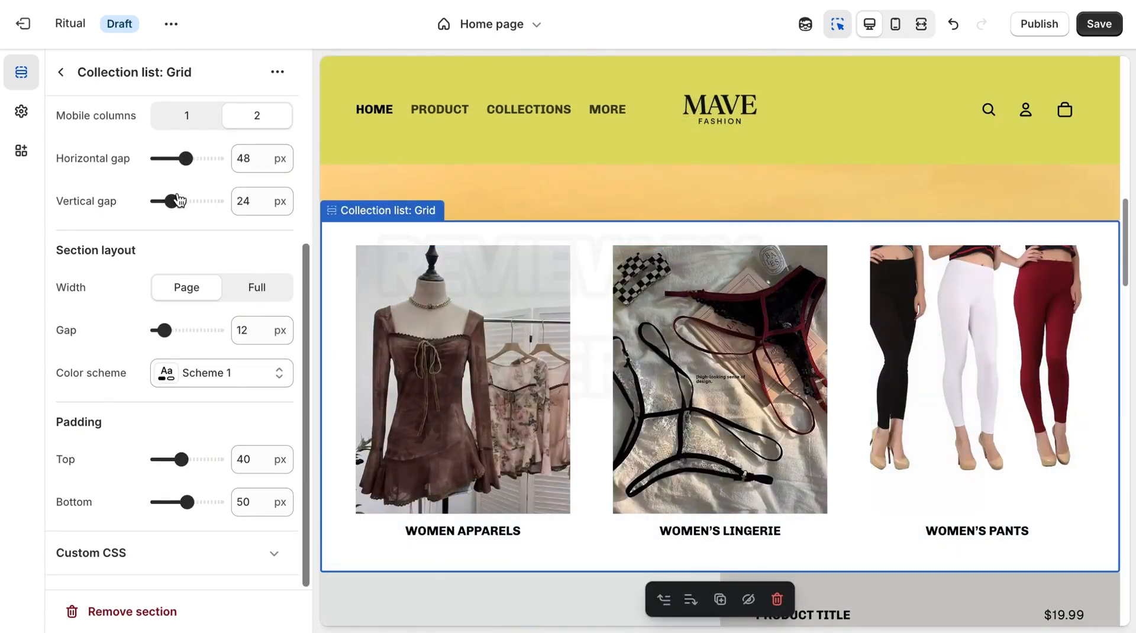
{"action": "left_click", "coordinate": [225, 372]}
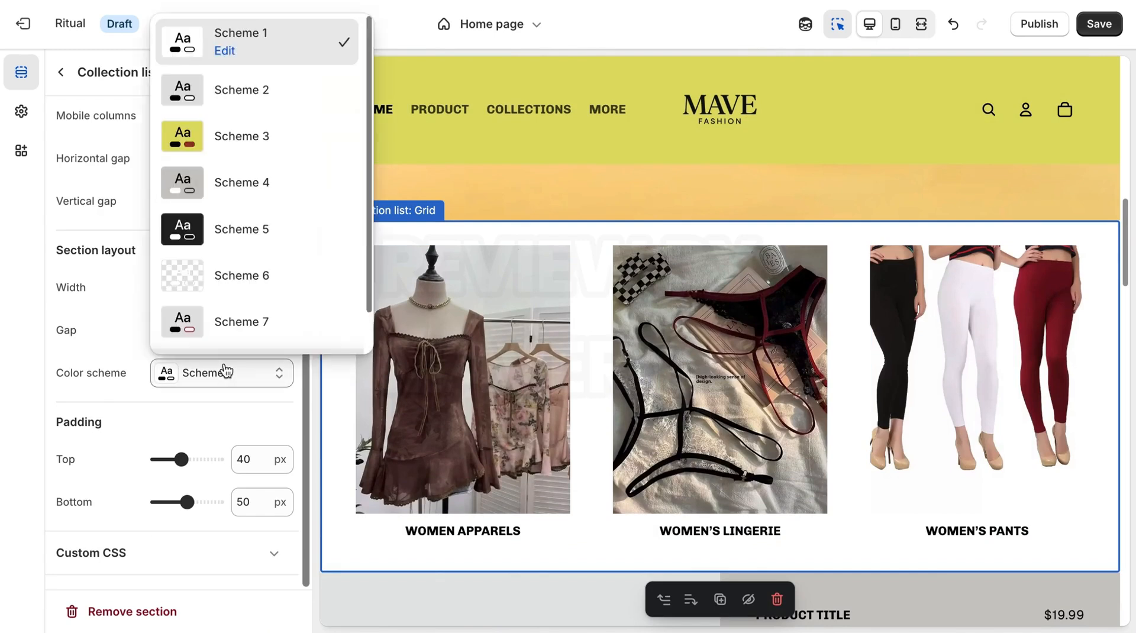
{"action": "left_click", "coordinate": [253, 138]}
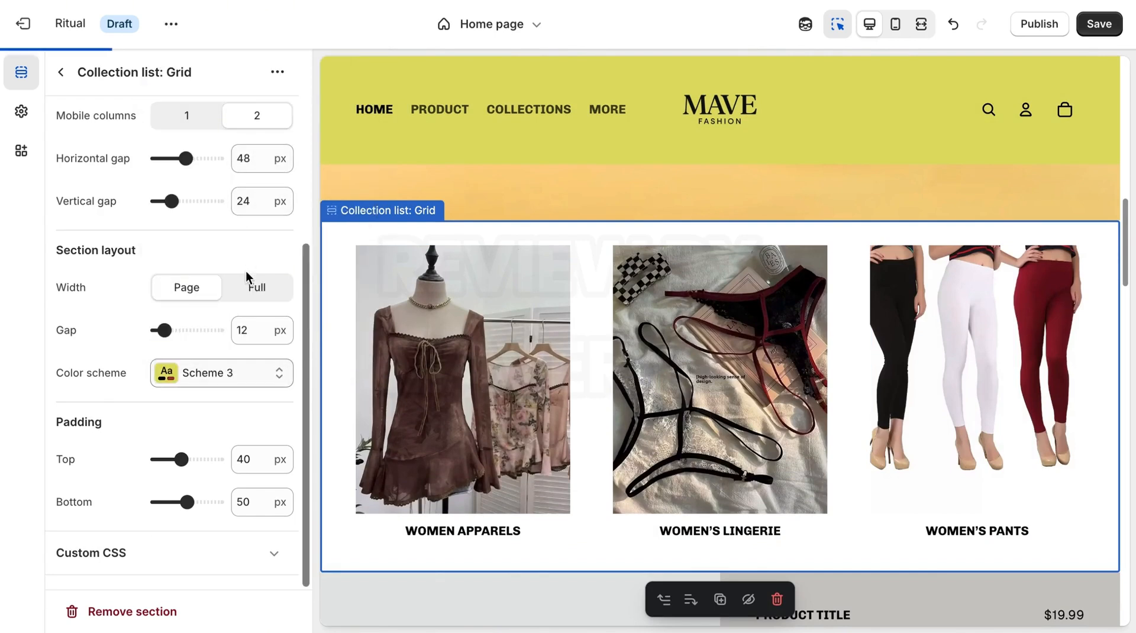
Step: Inspect Scheme 3's color settings and its background color, and close the scheme editor without changes
{"action": "left_click", "coordinate": [216, 378]}
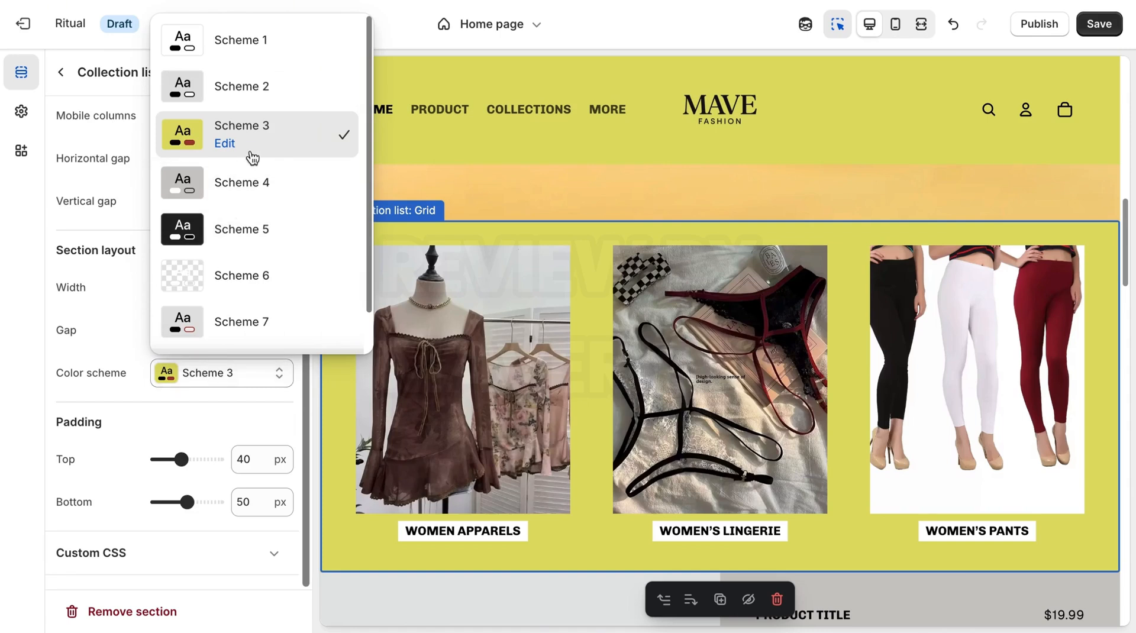
{"action": "left_click", "coordinate": [227, 144]}
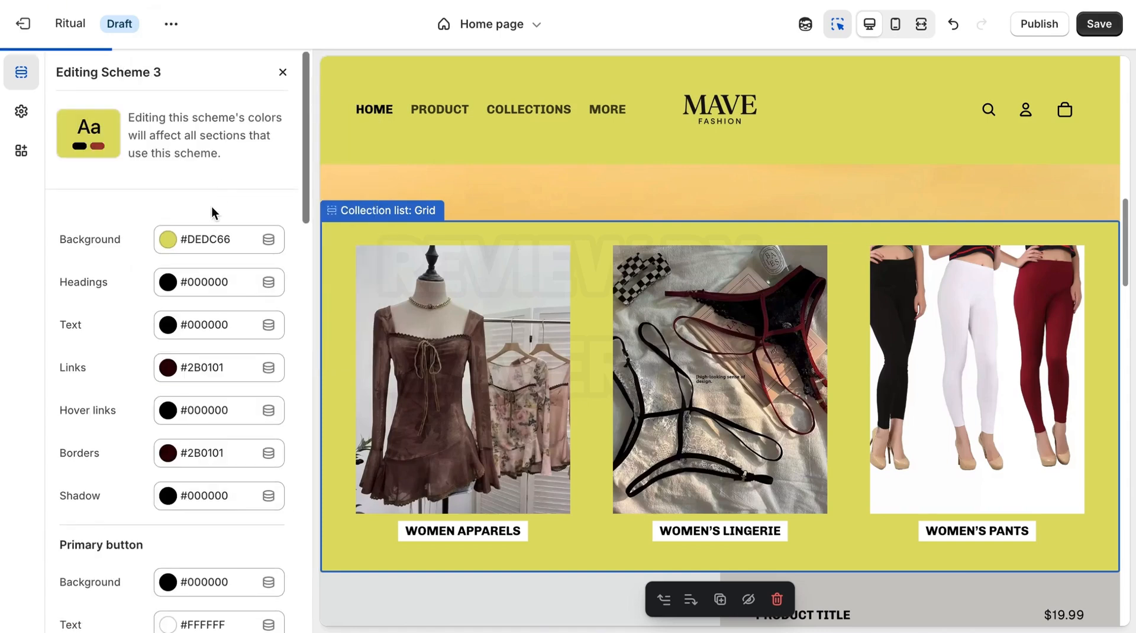
{"action": "left_click", "coordinate": [204, 242]}
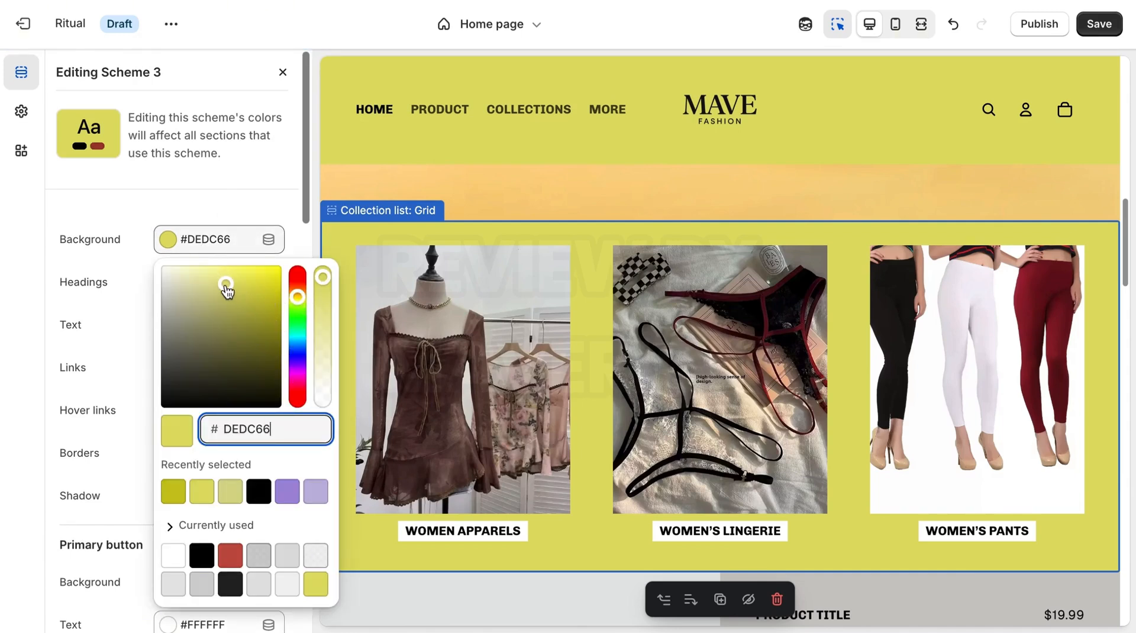
{"action": "left_click", "coordinate": [294, 230]}
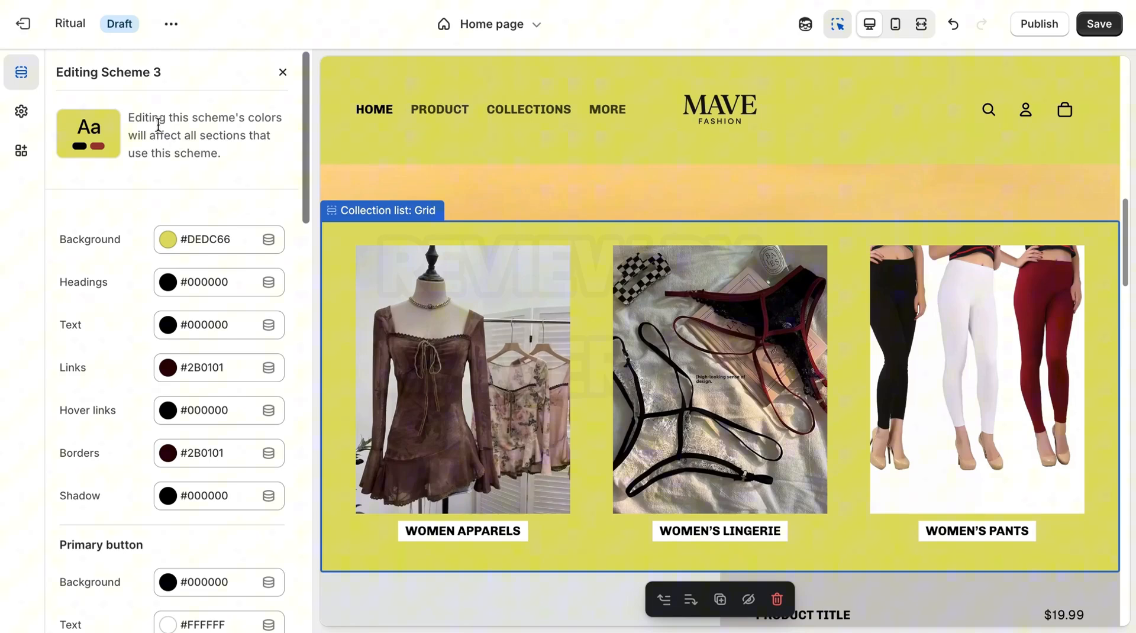
{"action": "left_click", "coordinate": [282, 72]}
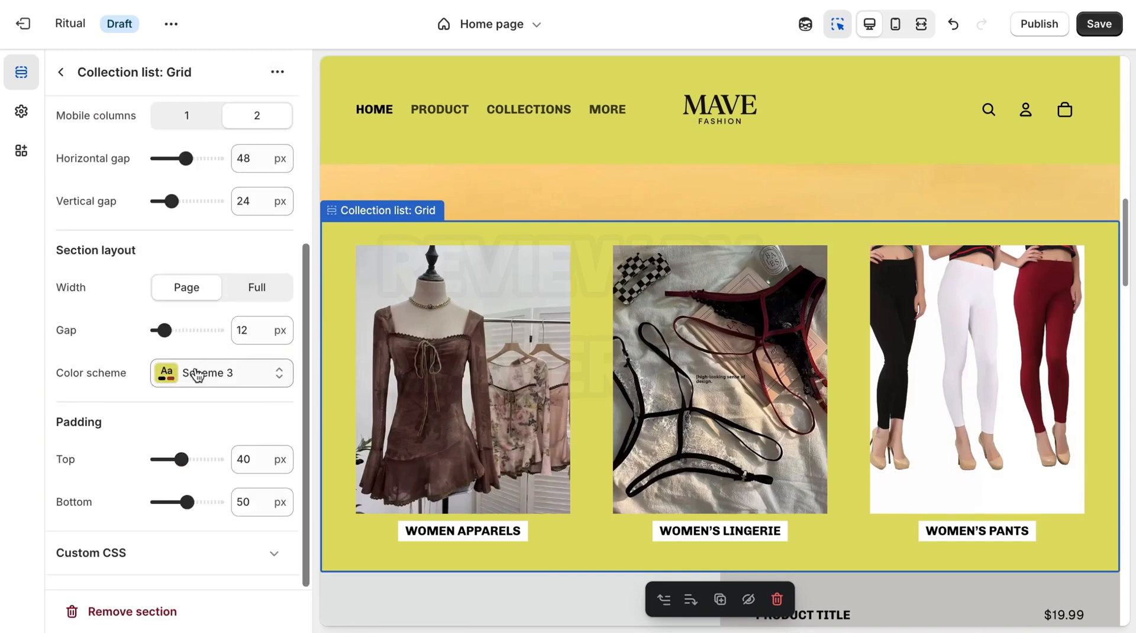
Step: Review the recolored collection grid and the product highlight below it in the preview, and return to the home page section list
{"action": "mouse_move", "coordinate": [1127, 216]}
{"action": "left_mouse_down"}
{"action": "mouse_move", "coordinate": [1125, 144]}
{"action": "mouse_move", "coordinate": [1129, 286]}
{"action": "mouse_move", "coordinate": [1116, 218]}
{"action": "left_mouse_up"}
{"action": "scroll", "coordinate": [1026, 250], "scroll_direction": "up", "scroll_amount": 2}
{"action": "scroll", "coordinate": [985, 191], "scroll_direction": "down", "scroll_amount": 1}
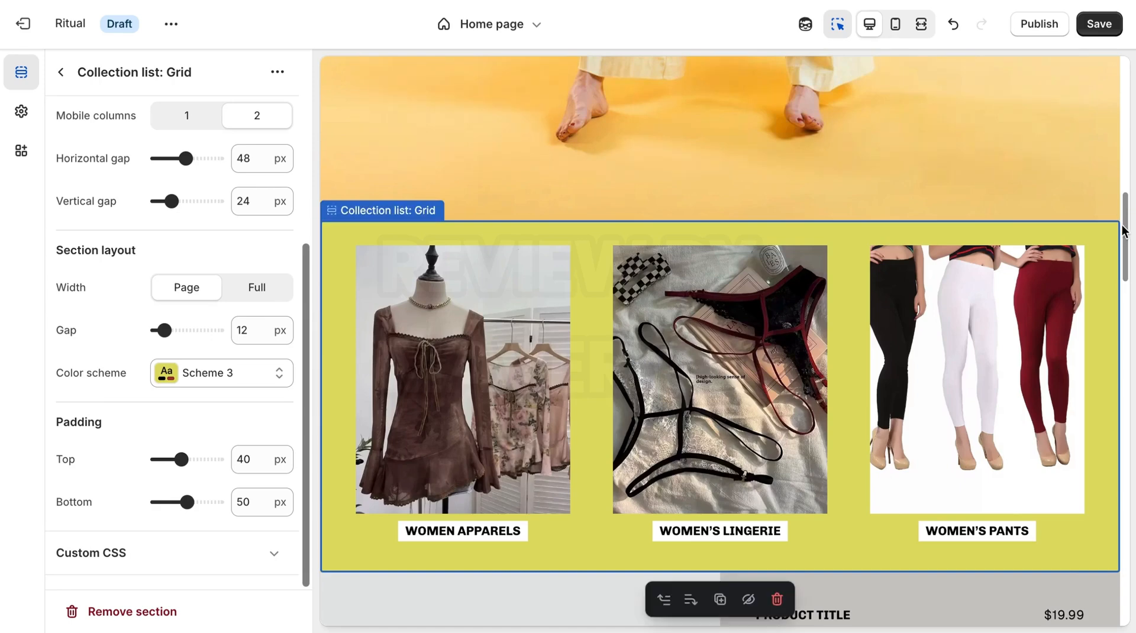
{"action": "left_click_drag", "start_coordinate": [1128, 229], "coordinate": [1125, 306]}
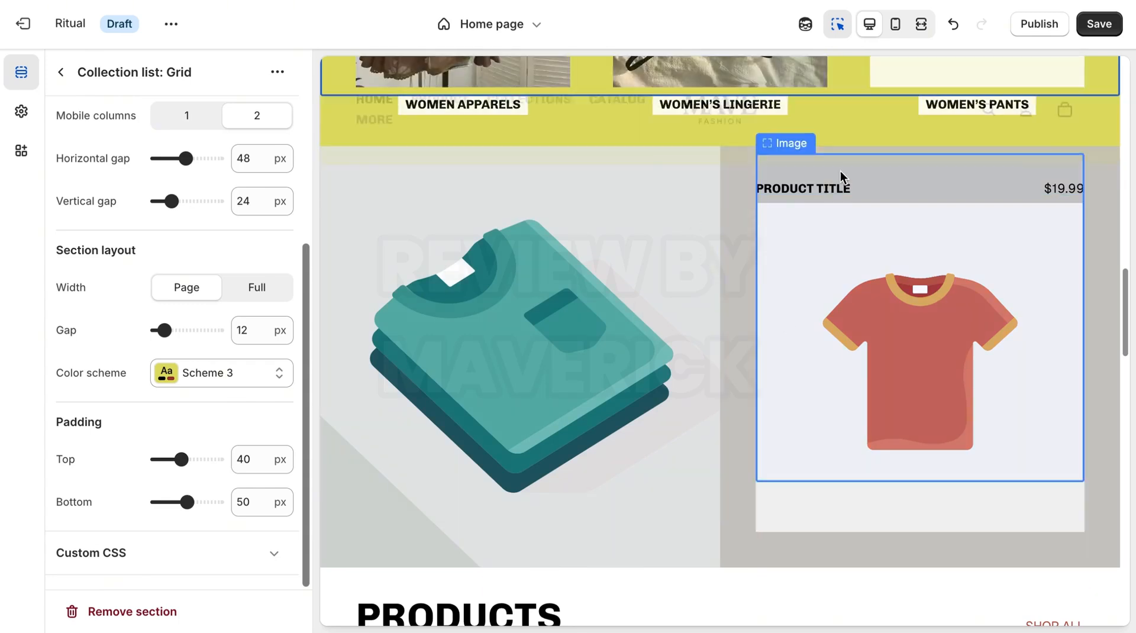
{"action": "left_click", "coordinate": [60, 73]}
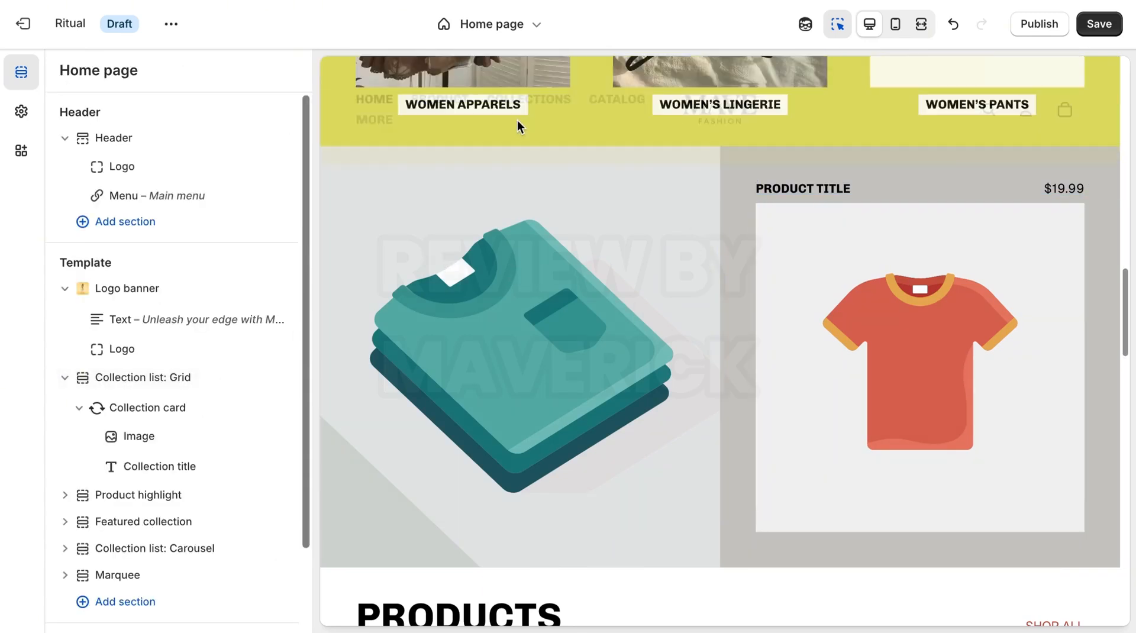
{"action": "scroll", "coordinate": [1124, 261], "scroll_direction": "up", "scroll_amount": 6}
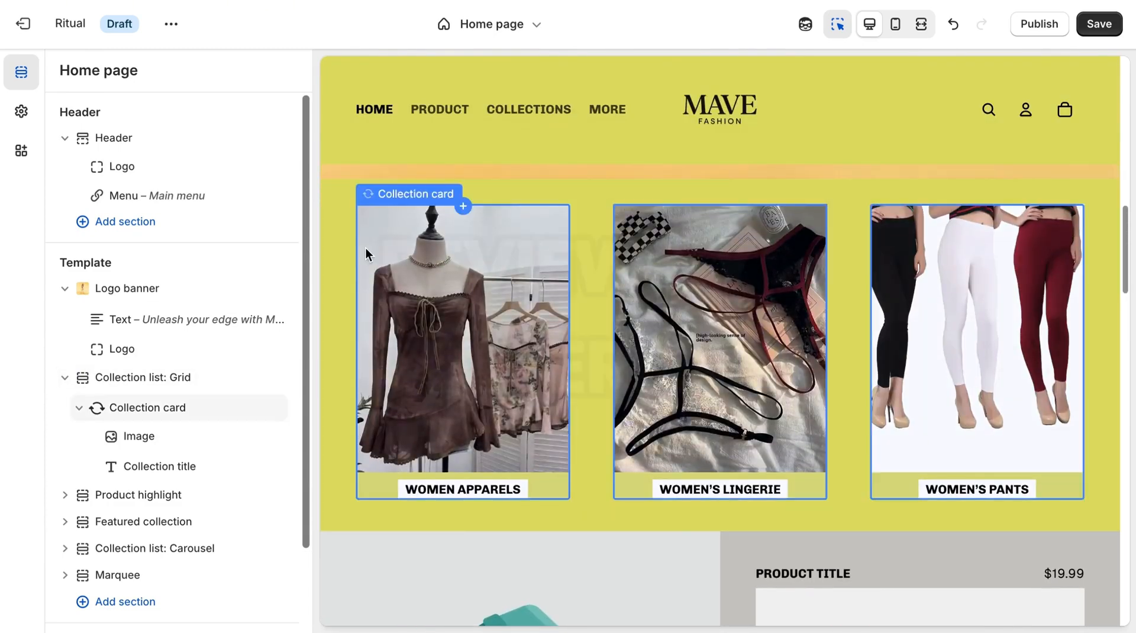
Step: Set the text placement of the collection card in the collection grid to On image
{"action": "left_click", "coordinate": [160, 408]}
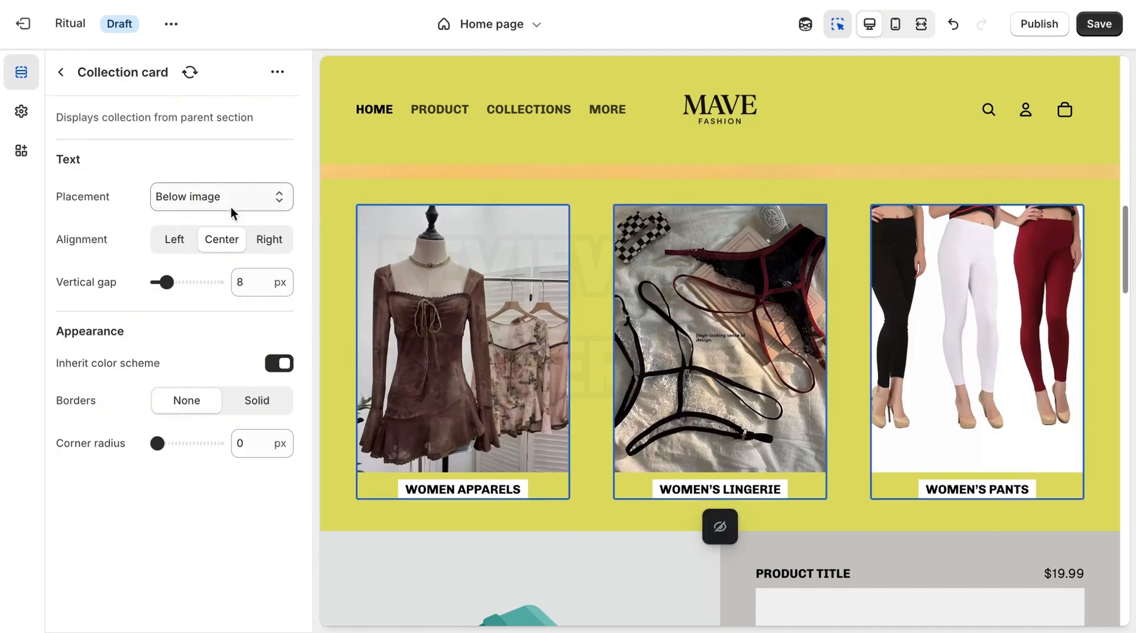
{"action": "left_click", "coordinate": [213, 201]}
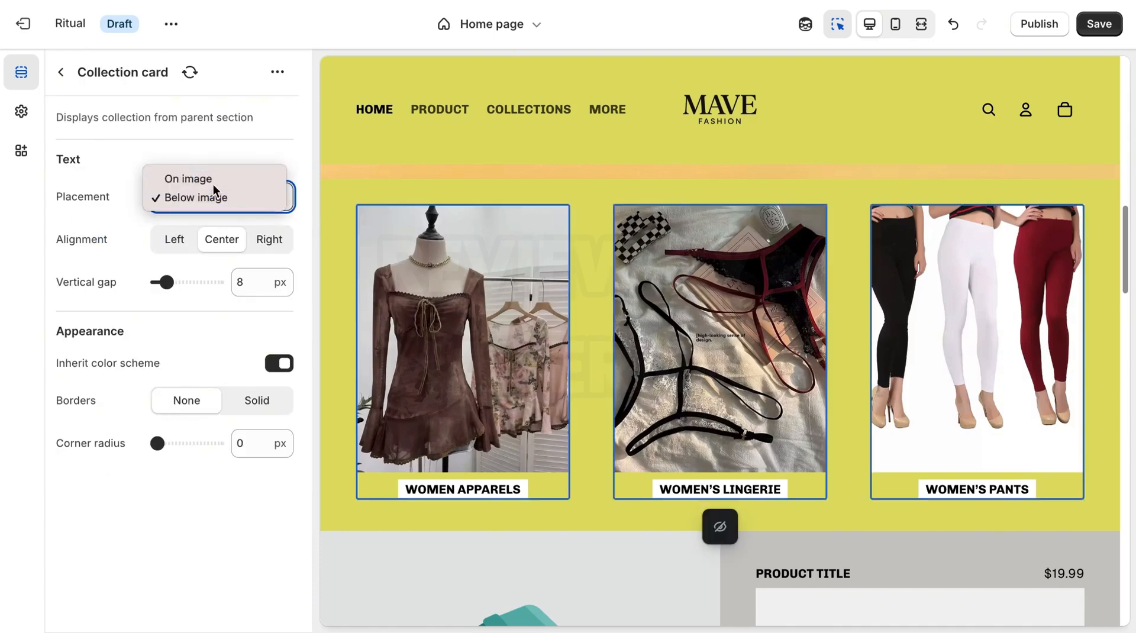
{"action": "left_click", "coordinate": [213, 180]}
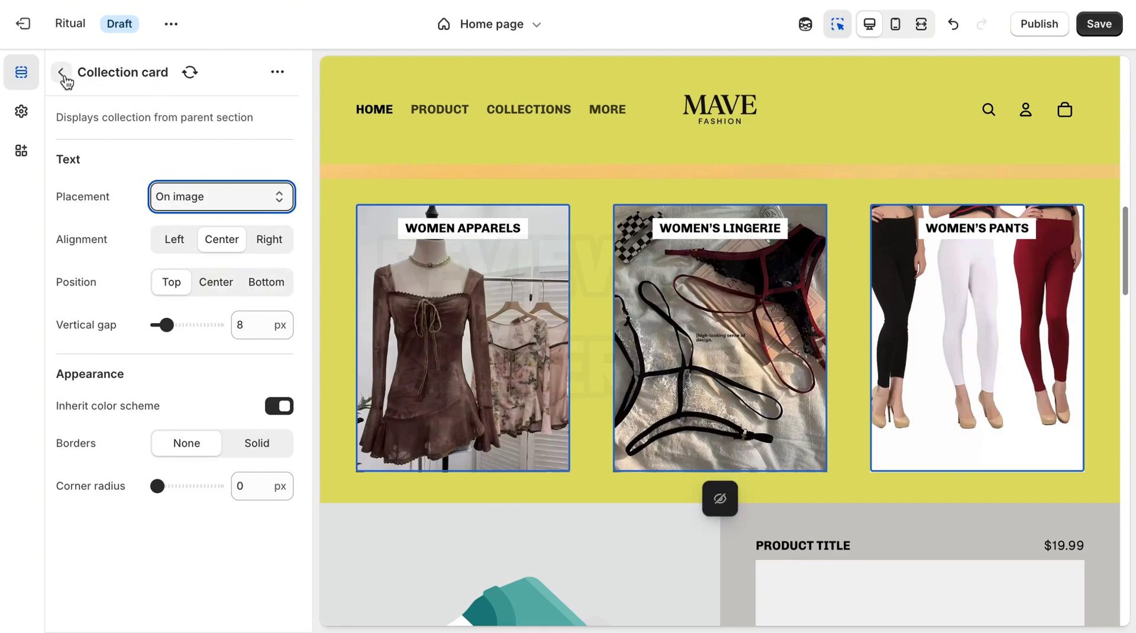
Step: Try right alignment, the bottom, center and top positions, and below-image placement for the collection card titles
{"action": "left_click", "coordinate": [277, 245]}
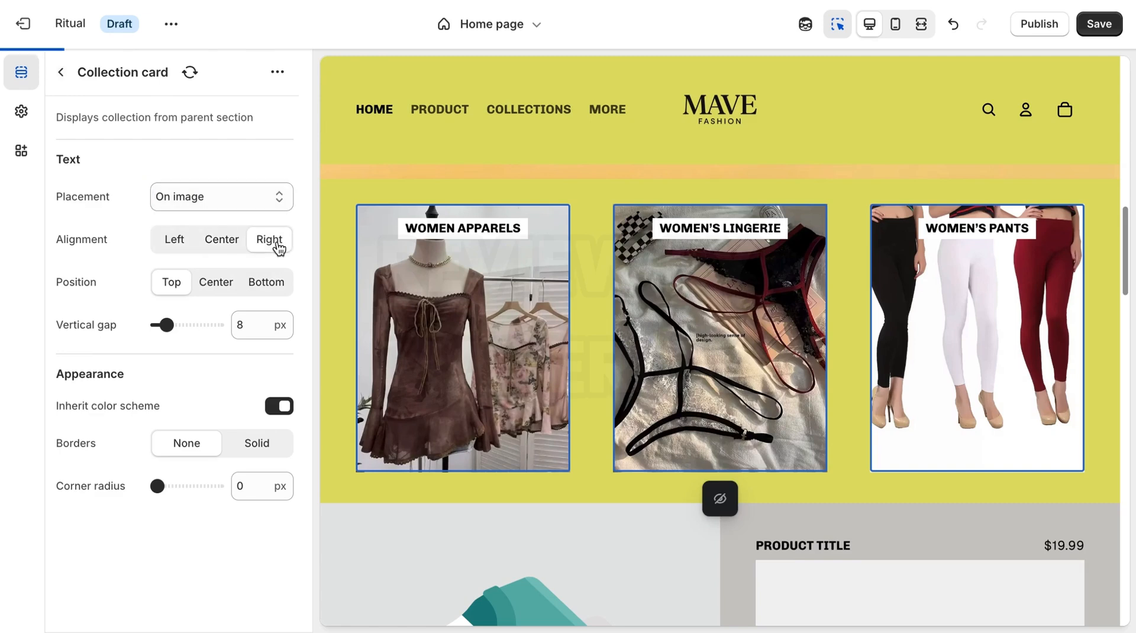
{"action": "left_click", "coordinate": [215, 249]}
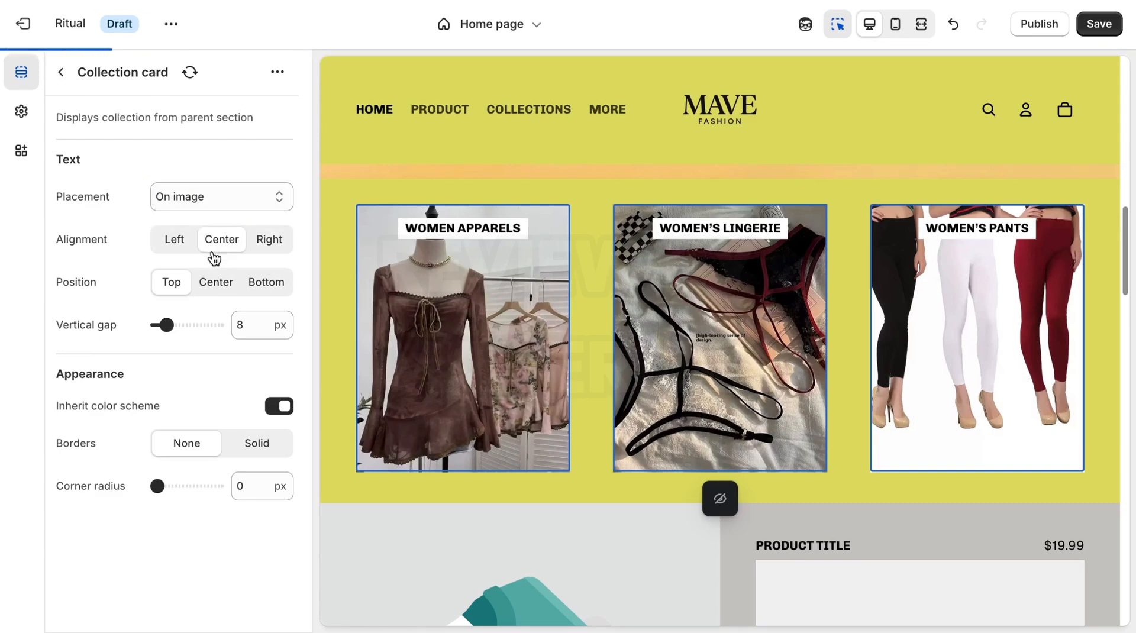
{"action": "left_click", "coordinate": [253, 287]}
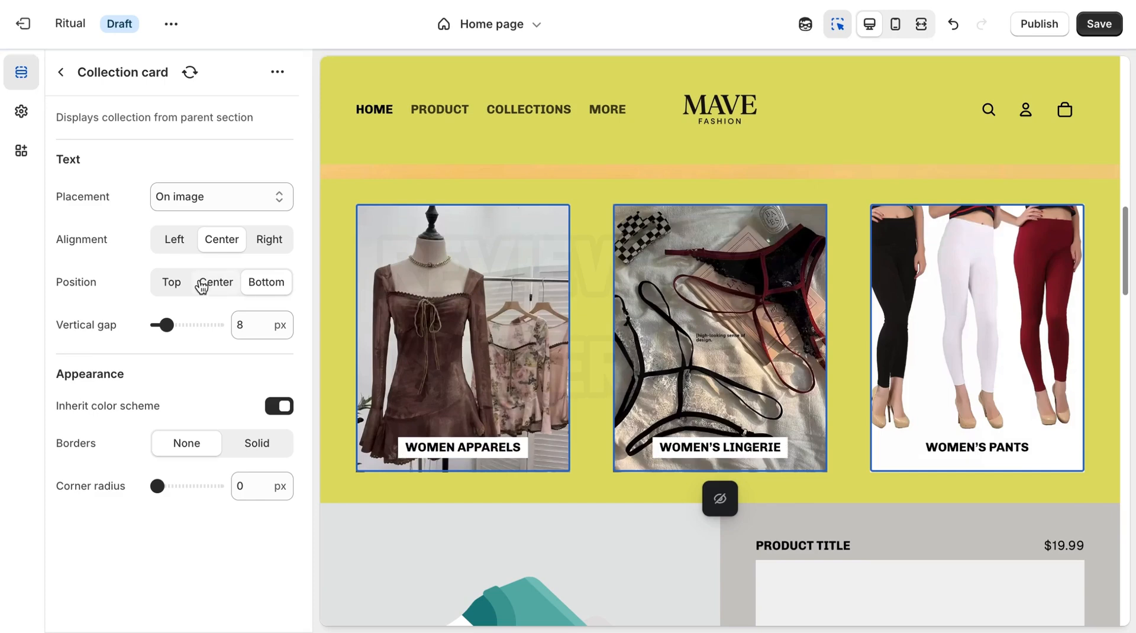
{"action": "left_click", "coordinate": [219, 284]}
{"action": "left_click", "coordinate": [173, 283]}
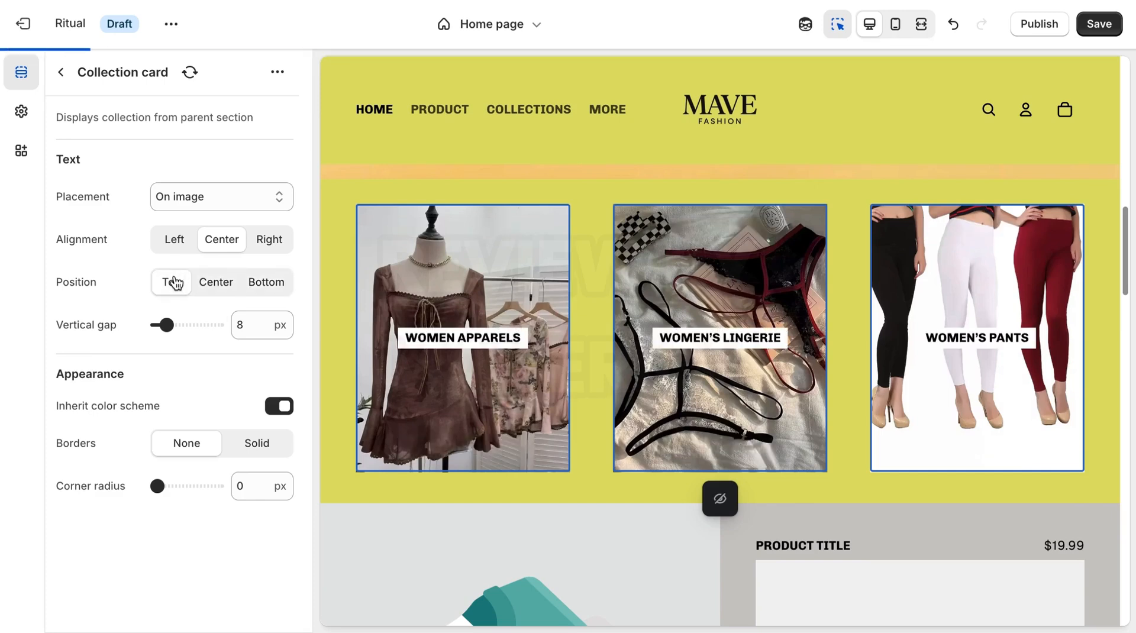
{"action": "left_click", "coordinate": [221, 197]}
{"action": "left_click", "coordinate": [224, 222]}
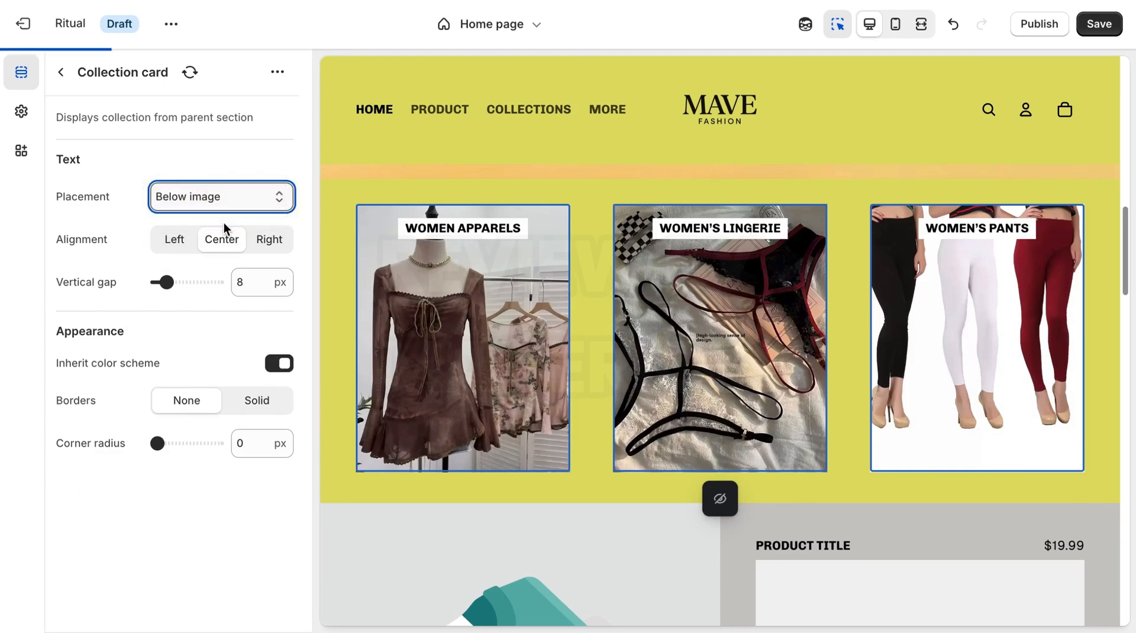
Step: Place the collection card titles on the image at the Center position and return to the section list
{"action": "left_click", "coordinate": [249, 187]}
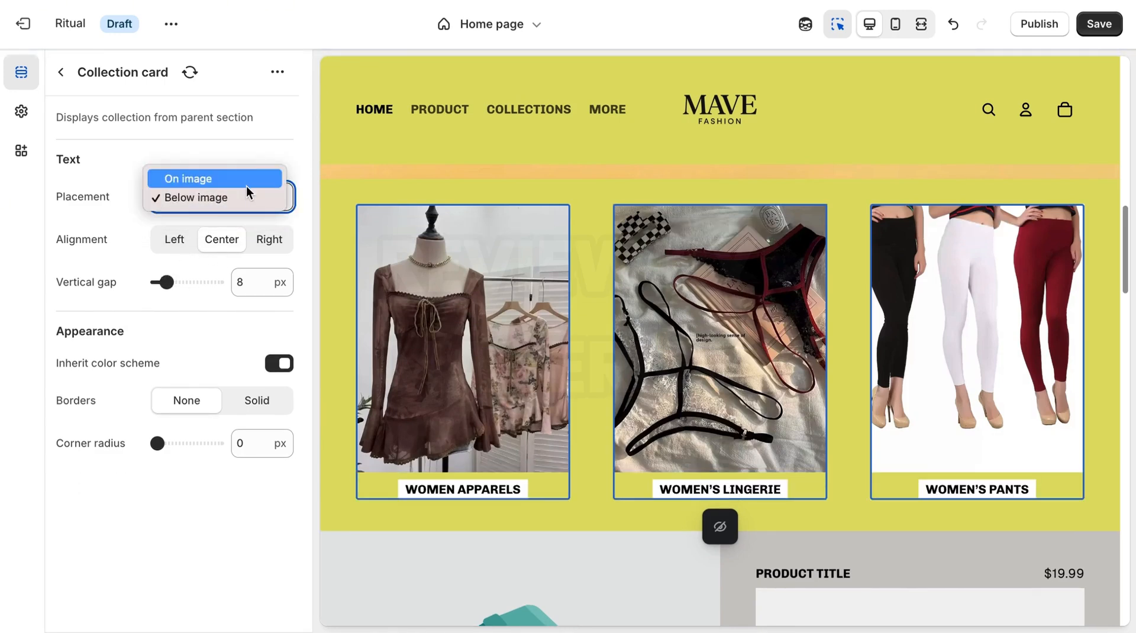
{"action": "left_click", "coordinate": [235, 179]}
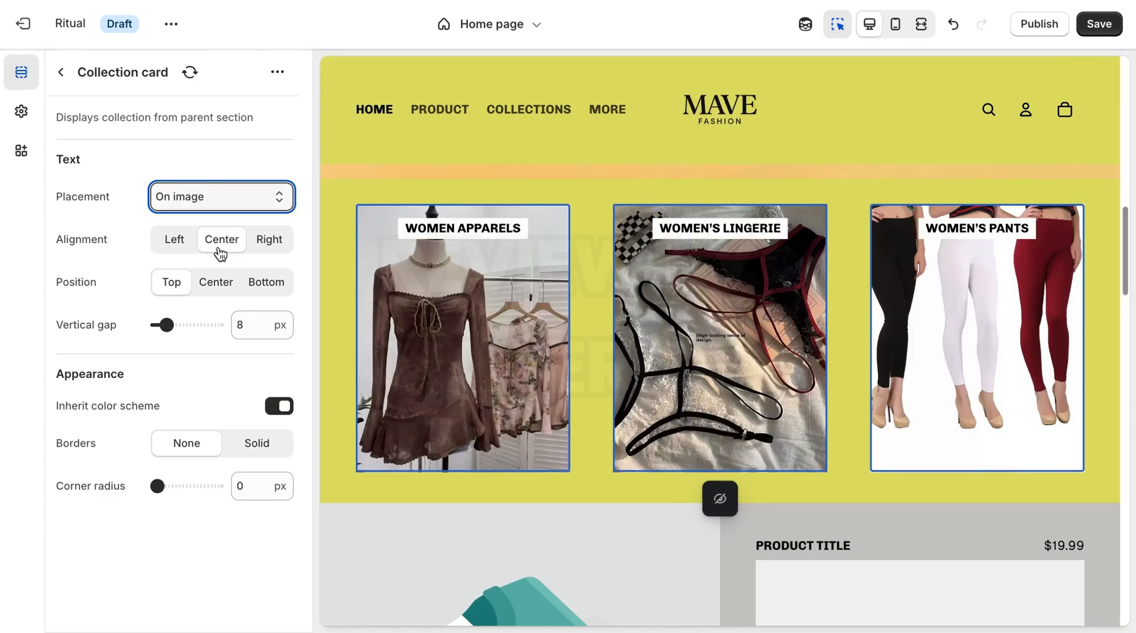
{"action": "left_click", "coordinate": [221, 289]}
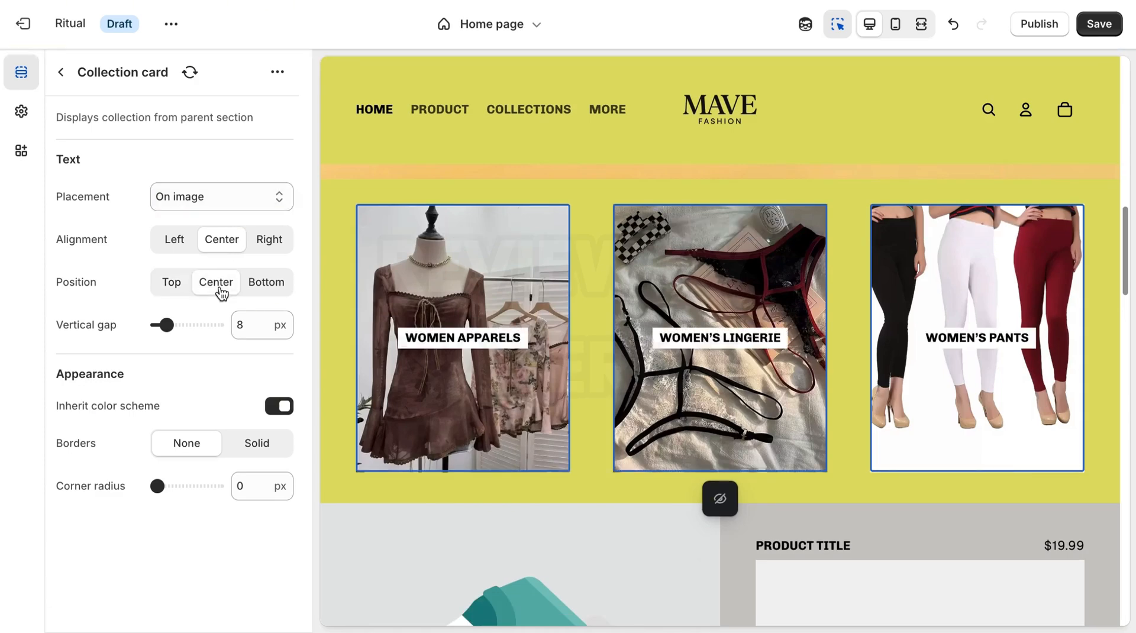
{"action": "left_click", "coordinate": [61, 72]}
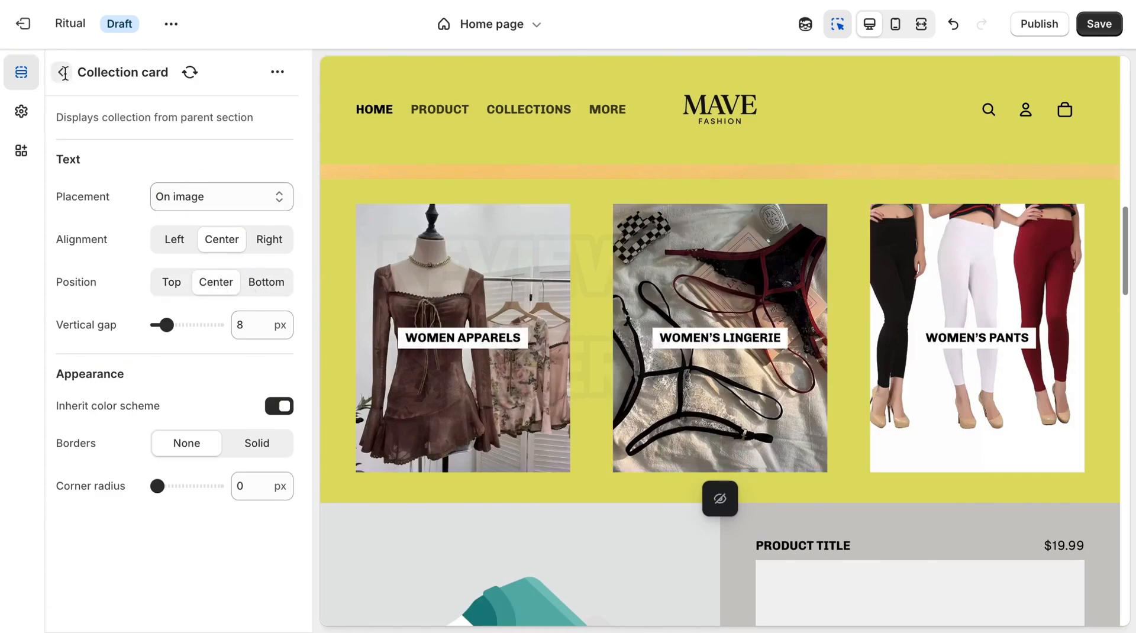
Step: Assign the AMII White and Black High-... product to the product highlight section and apply the Scheme 3 color scheme
{"action": "left_click_drag", "start_coordinate": [1127, 279], "coordinate": [1126, 338]}
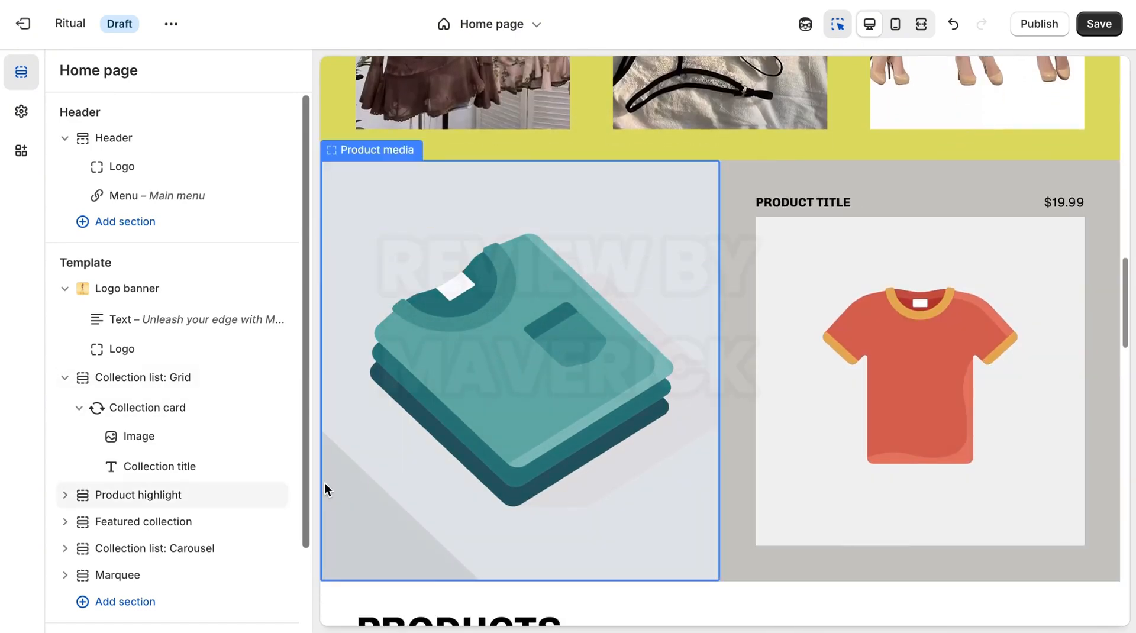
{"action": "left_click", "coordinate": [222, 500]}
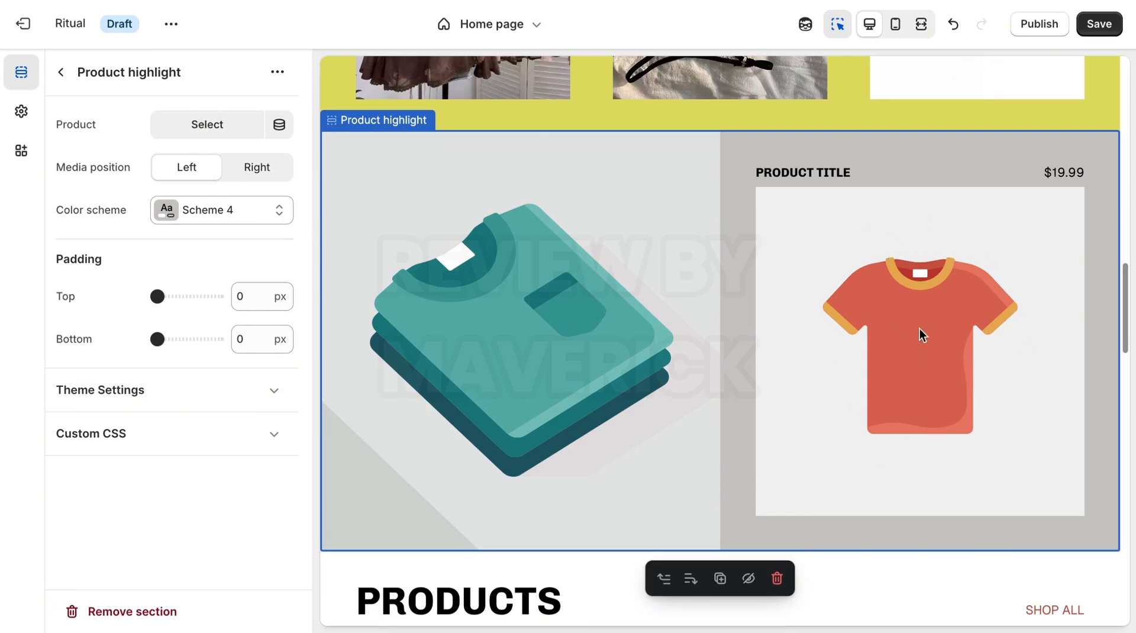
{"action": "left_click", "coordinate": [194, 127]}
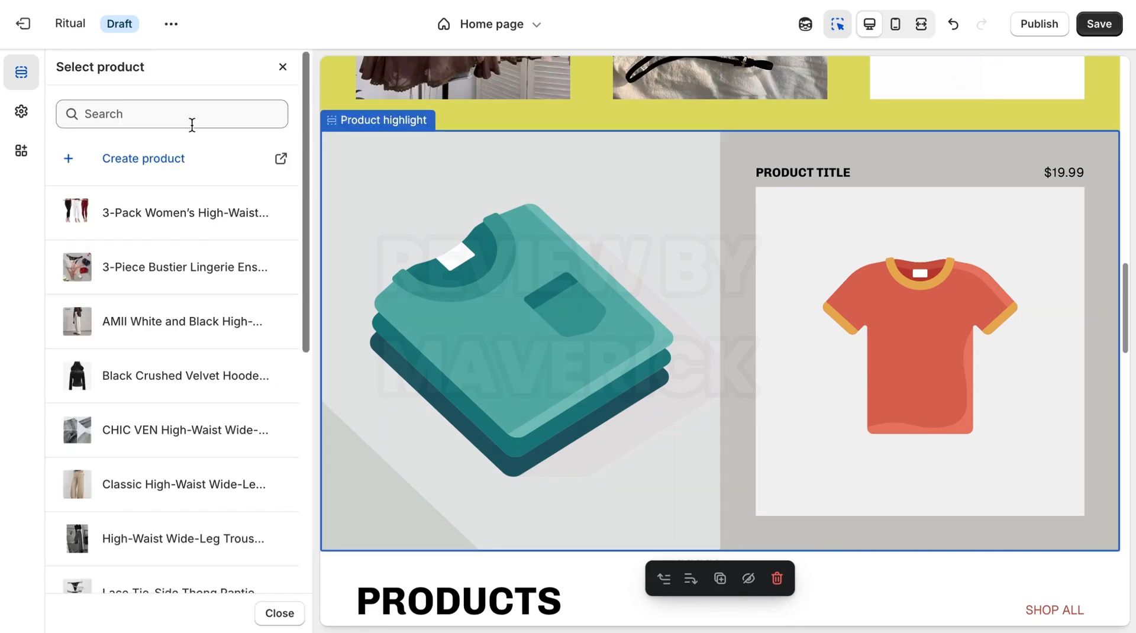
{"action": "left_click", "coordinate": [230, 337]}
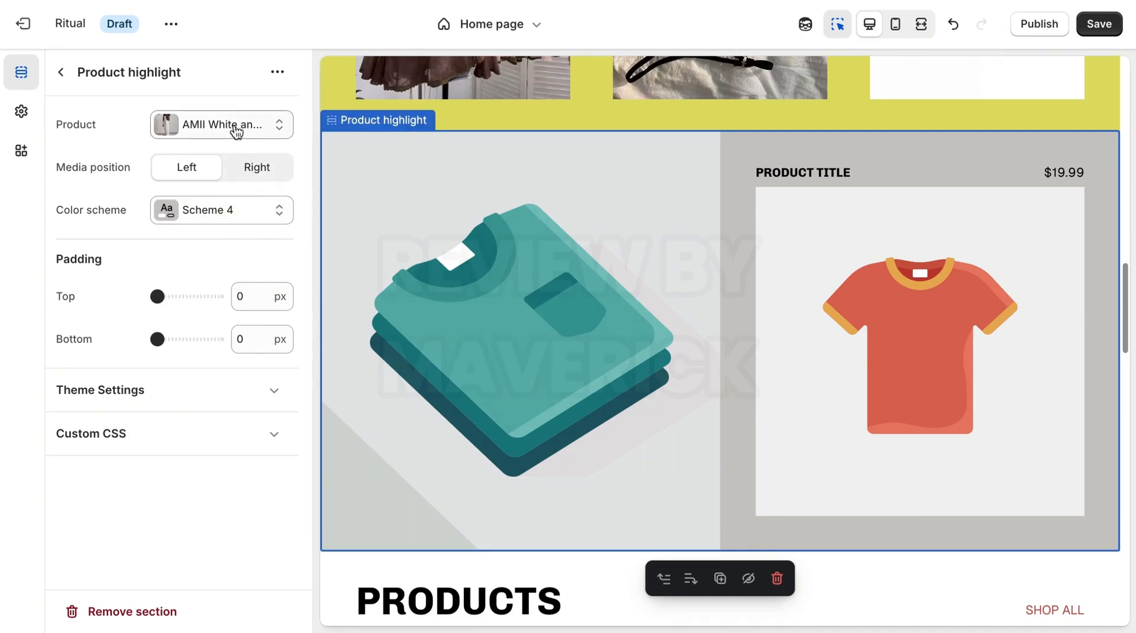
{"action": "left_click", "coordinate": [224, 222]}
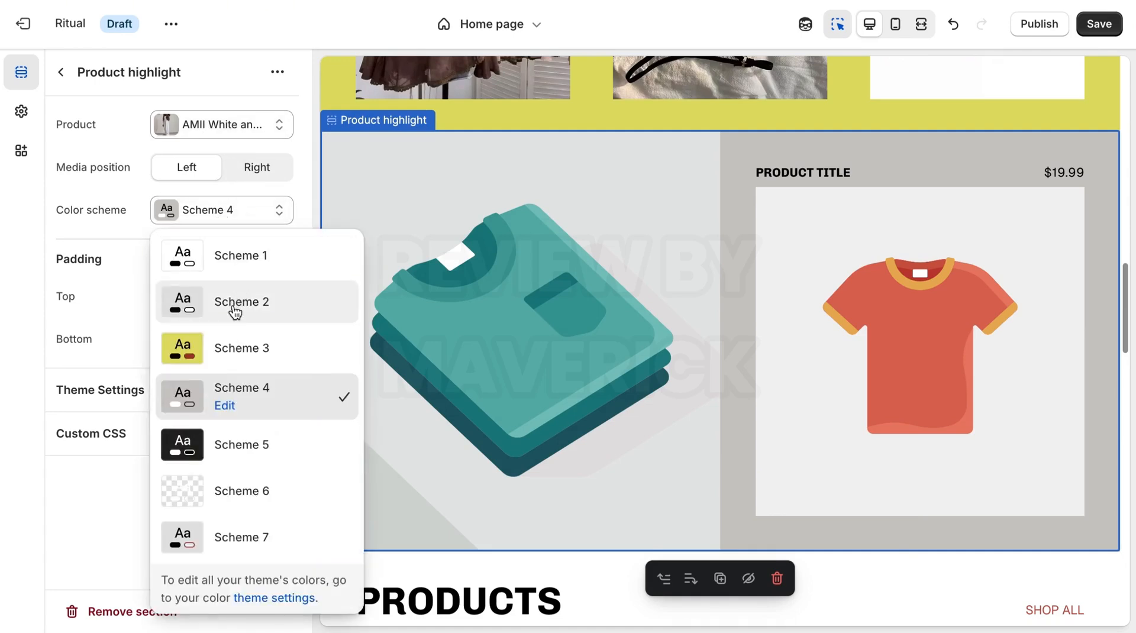
{"action": "left_click", "coordinate": [241, 356]}
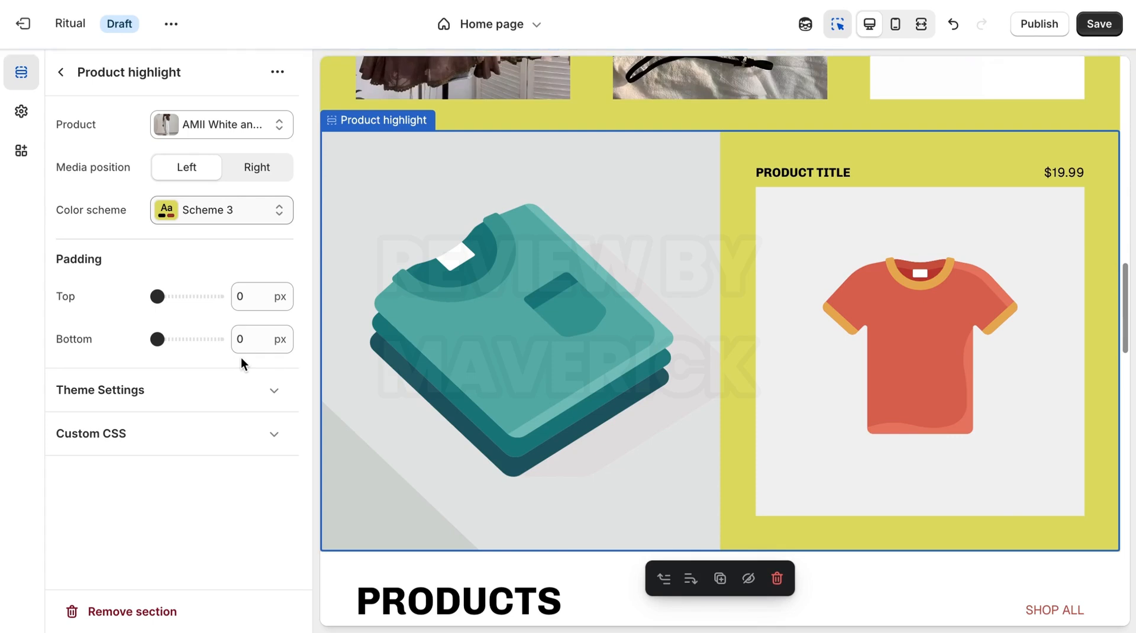
{"action": "left_click", "coordinate": [61, 73]}
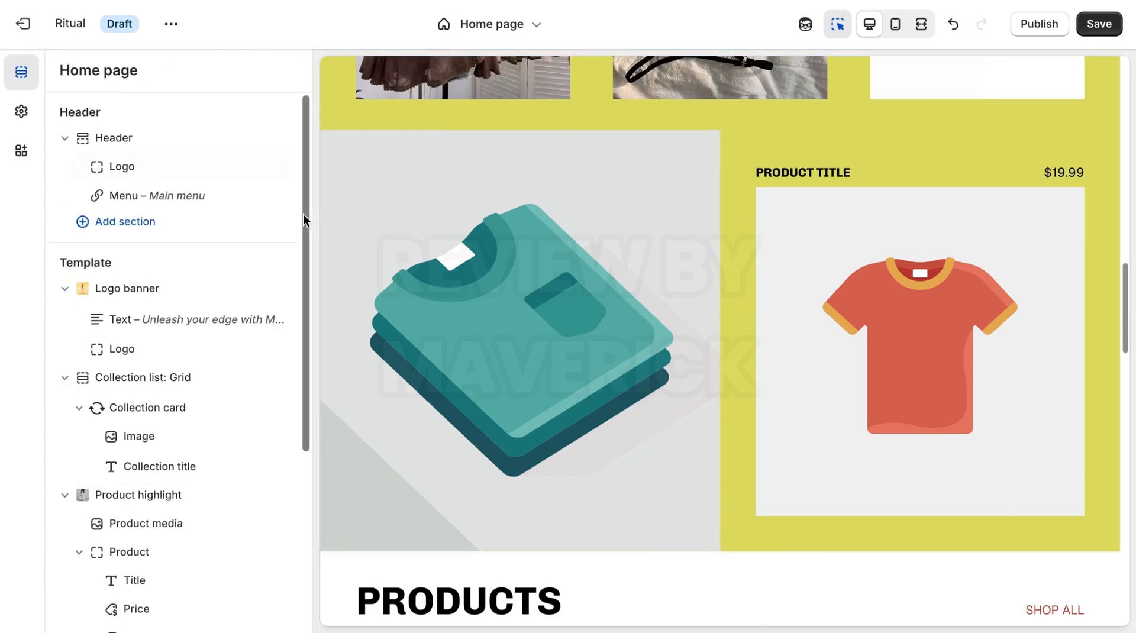
Step: Use the library photo of the gray wide-leg trousers as the product highlight's media image
{"action": "left_click", "coordinate": [173, 524]}
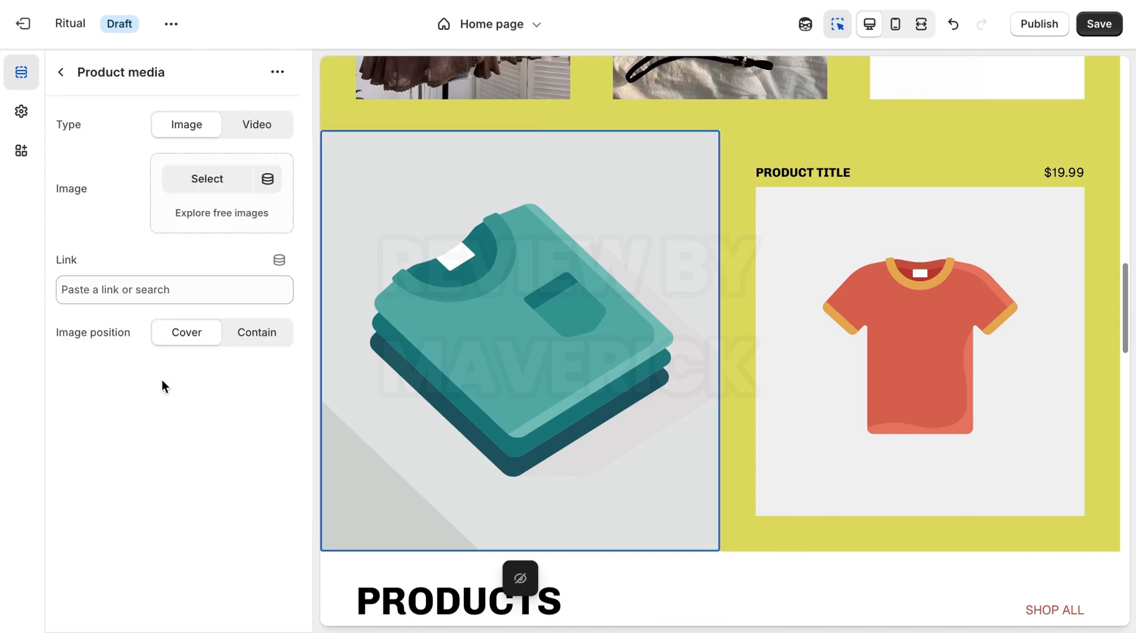
{"action": "left_click", "coordinate": [209, 180]}
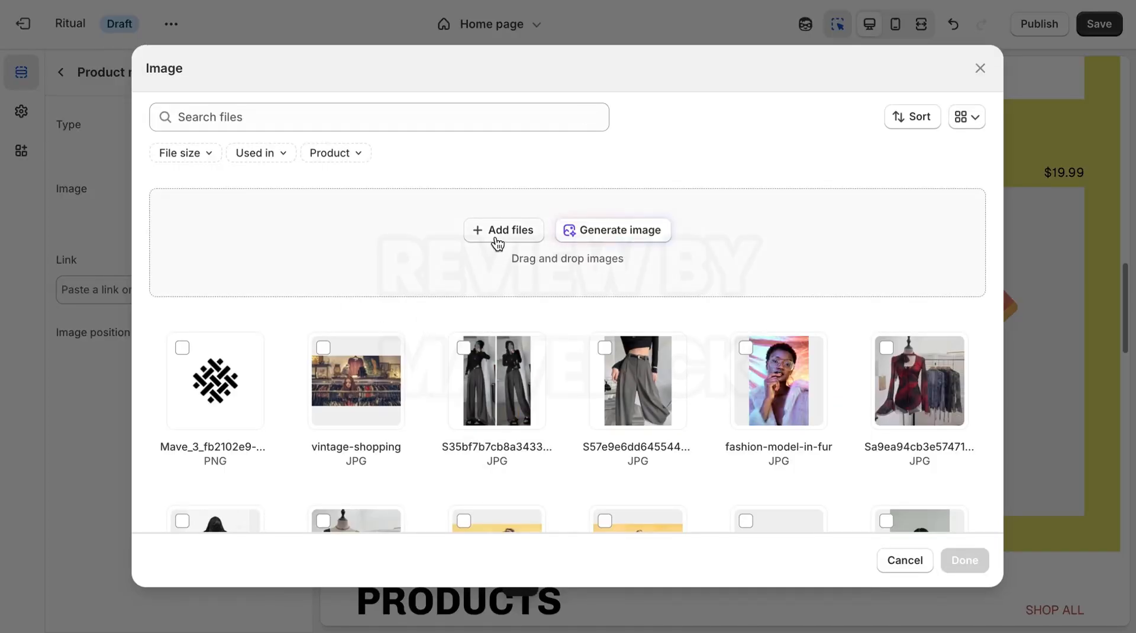
{"action": "left_click", "coordinate": [605, 349]}
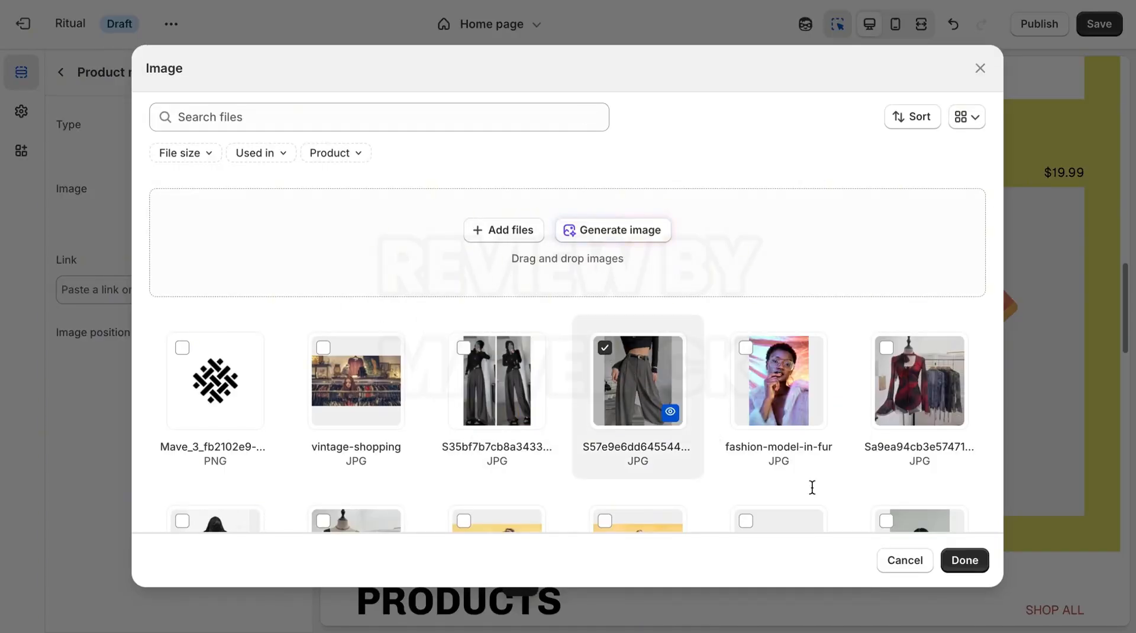
{"action": "left_click", "coordinate": [959, 560]}
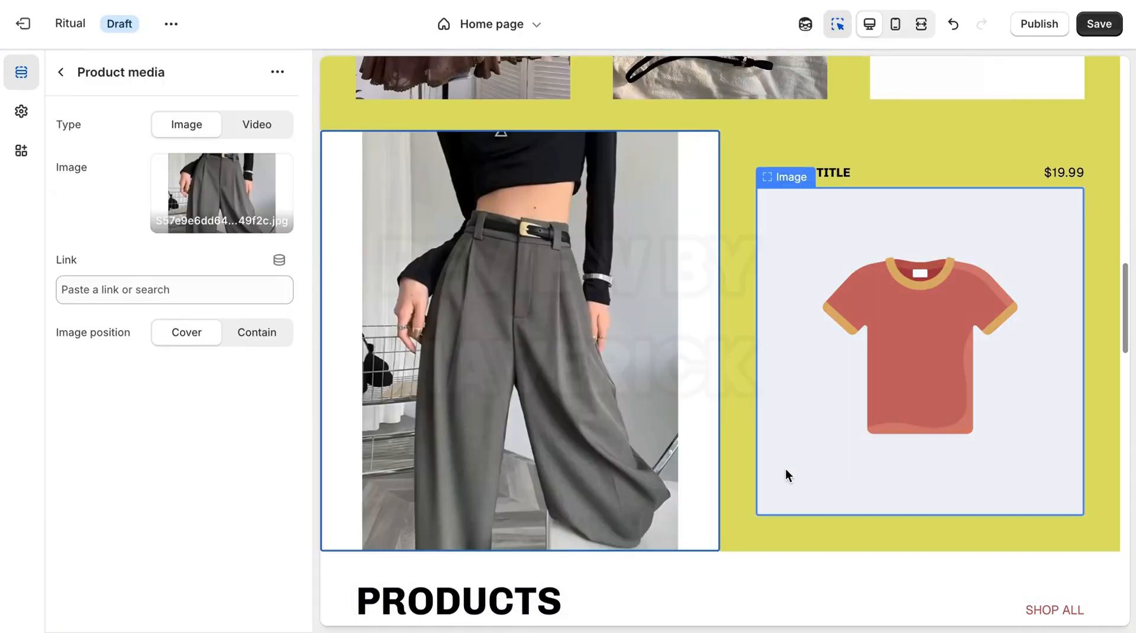
Step: Check the product highlight's Image block and section settings, and save the theme changes
{"action": "left_click", "coordinate": [835, 340]}
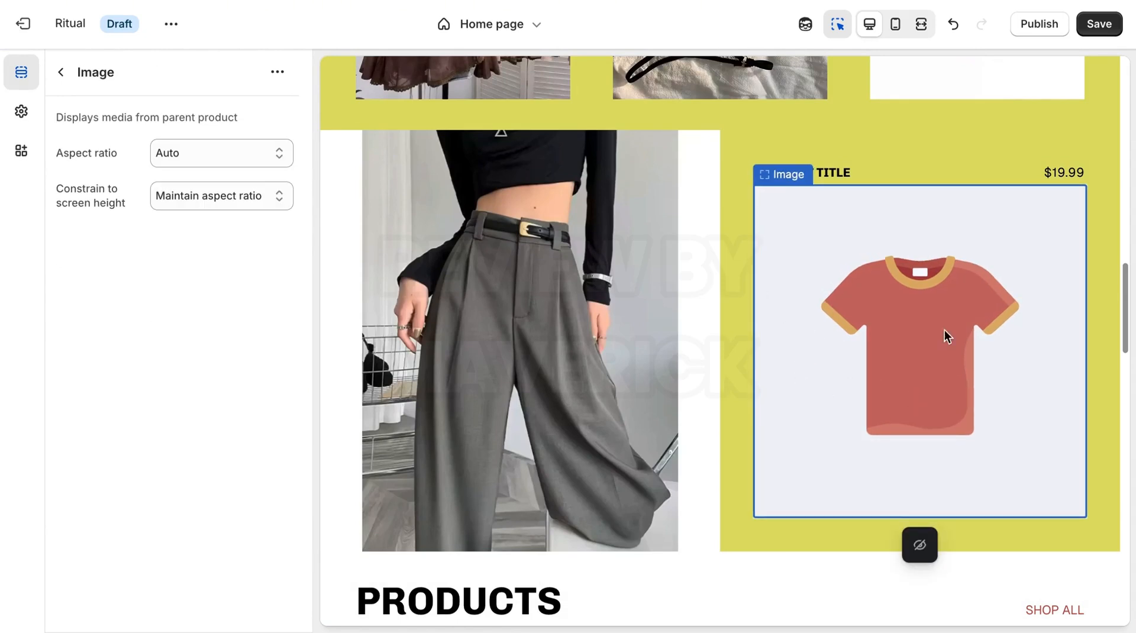
{"action": "left_click", "coordinate": [61, 73]}
{"action": "left_click_drag", "start_coordinate": [303, 301], "coordinate": [308, 388]}
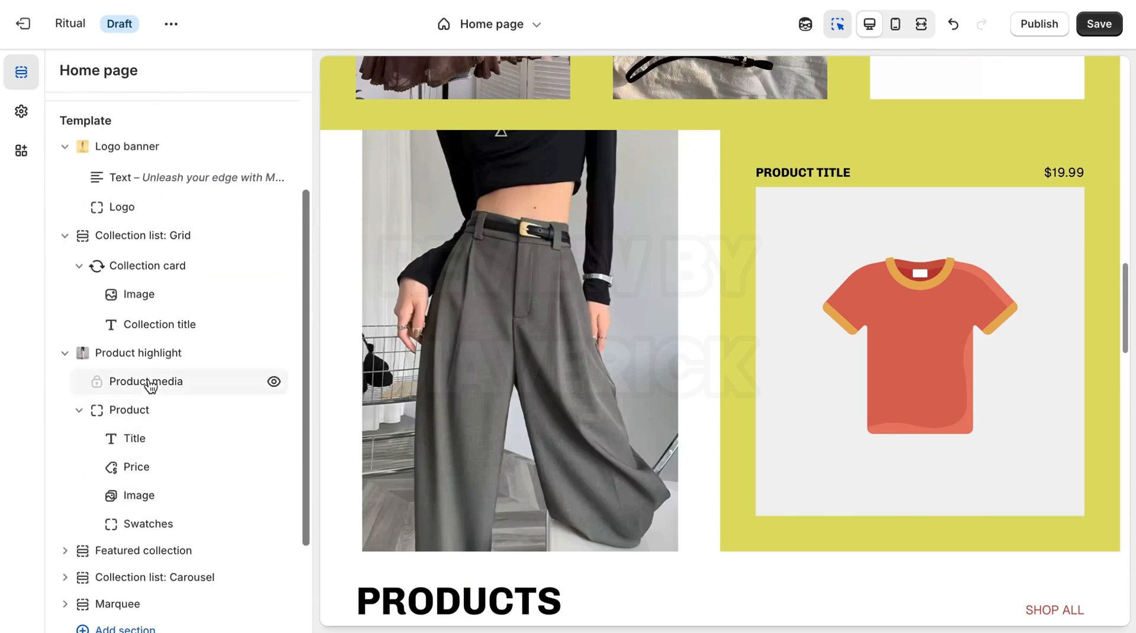
{"action": "left_click", "coordinate": [153, 358]}
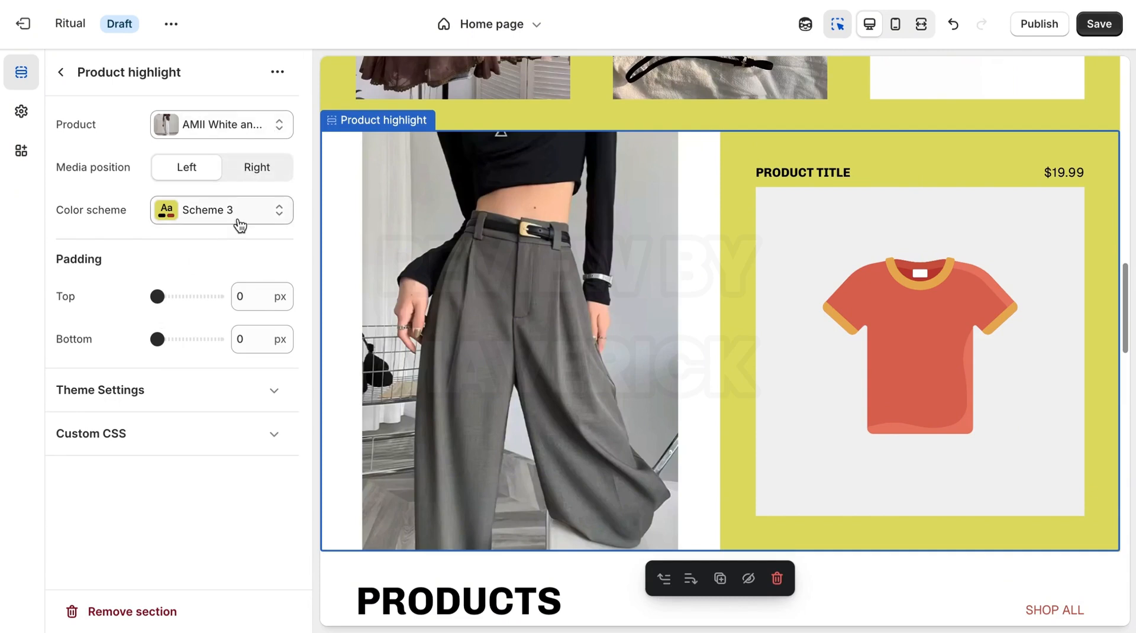
{"action": "left_click", "coordinate": [1098, 25]}
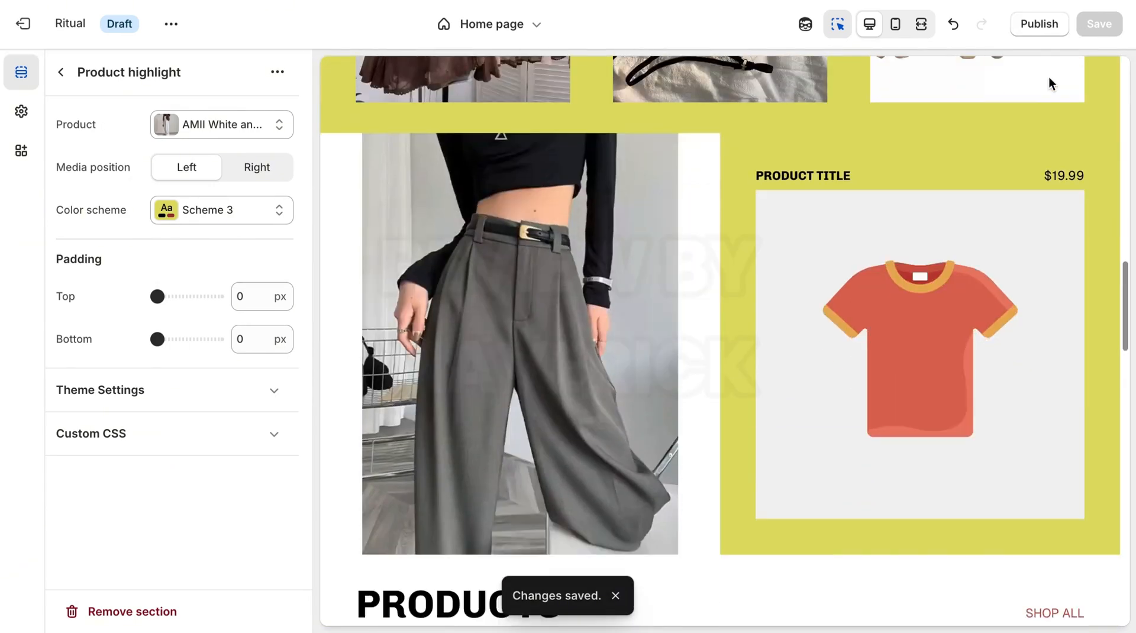
Step: Examine the product highlight's Image block with its aspect ratio options, its Product block and the section settings
{"action": "left_click", "coordinate": [929, 254]}
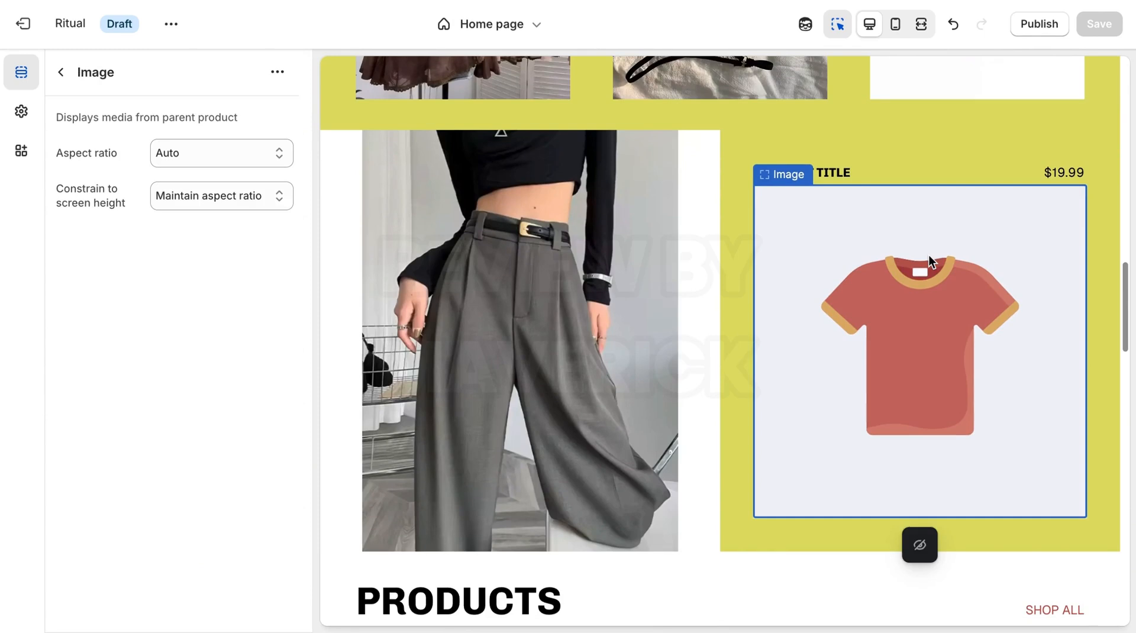
{"action": "left_click", "coordinate": [218, 148]}
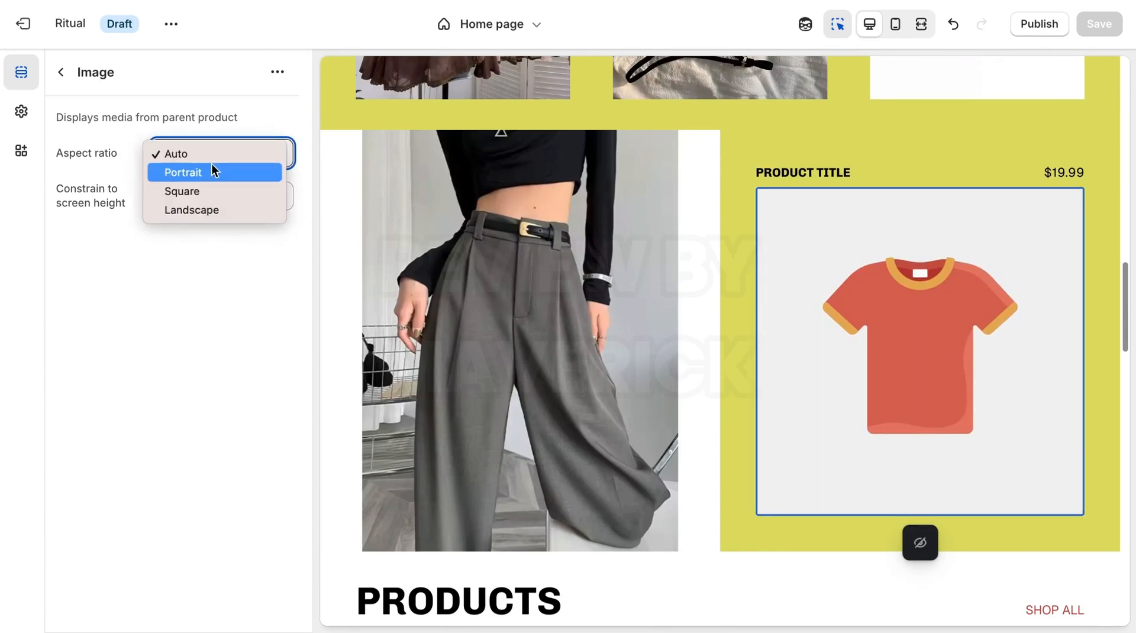
{"action": "key", "text": "Escape"}
{"action": "left_click", "coordinate": [61, 73]}
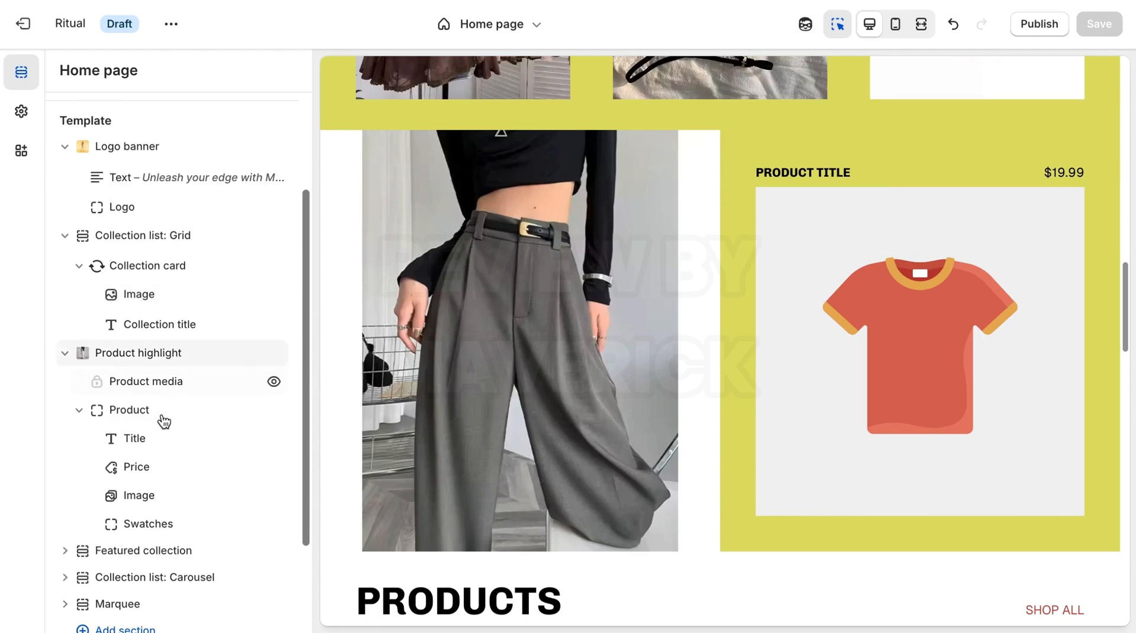
{"action": "left_click", "coordinate": [139, 496]}
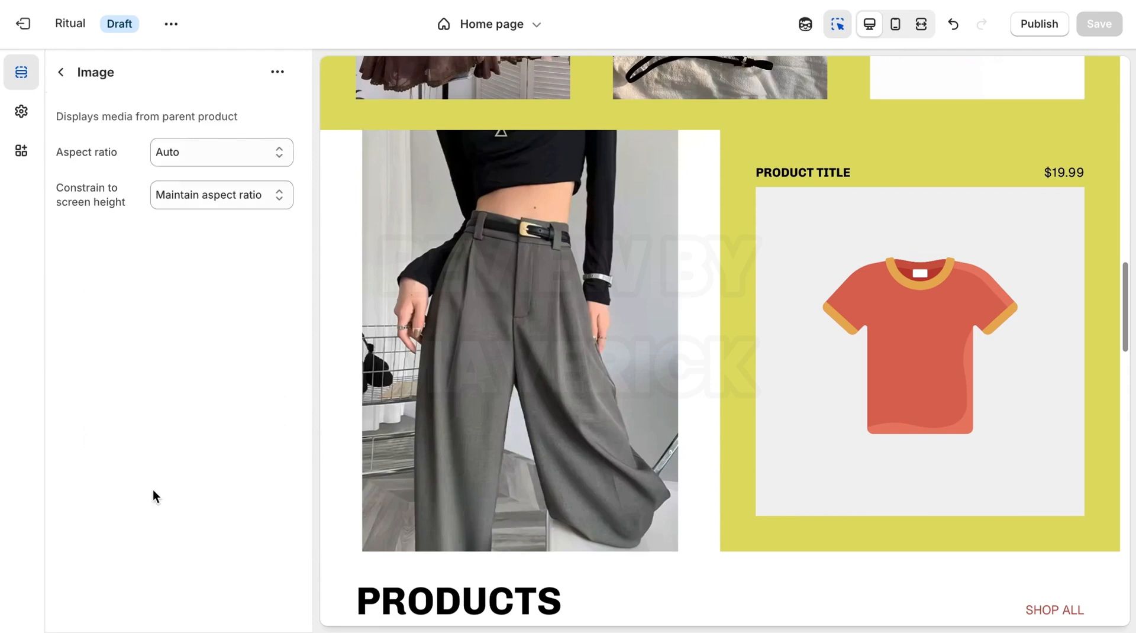
{"action": "left_click", "coordinate": [61, 73]}
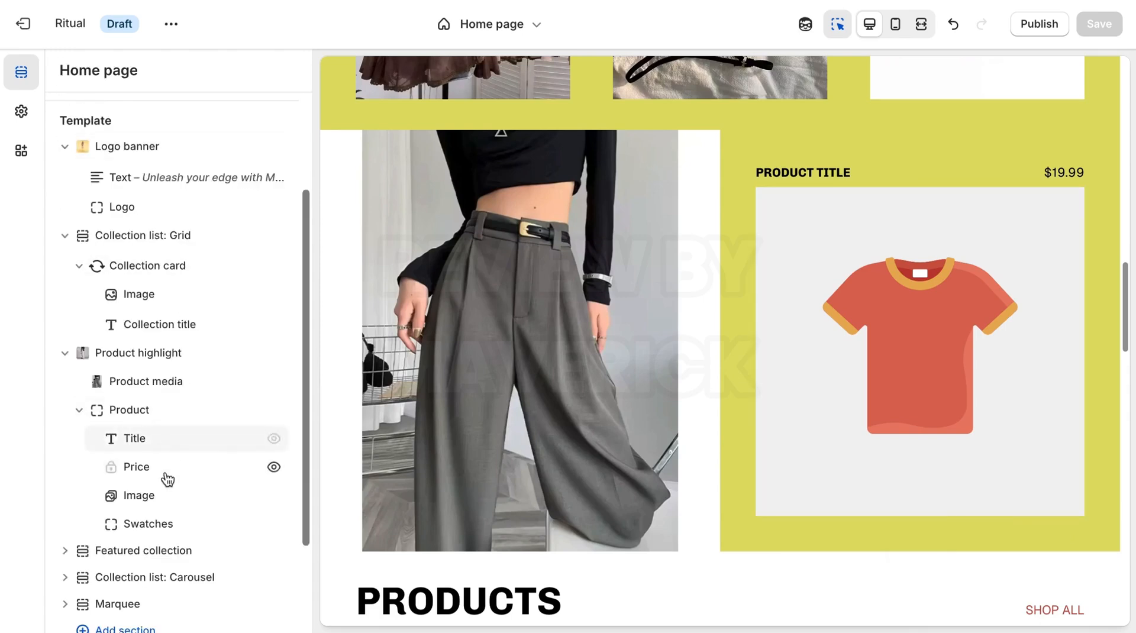
{"action": "left_click", "coordinate": [164, 409]}
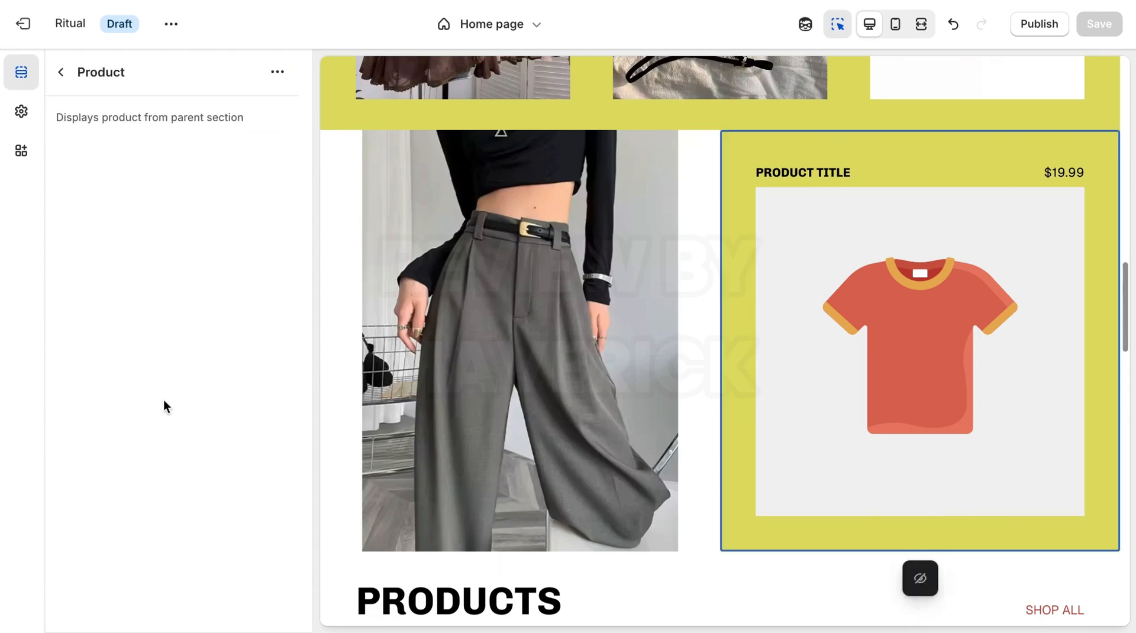
{"action": "left_click", "coordinate": [65, 75]}
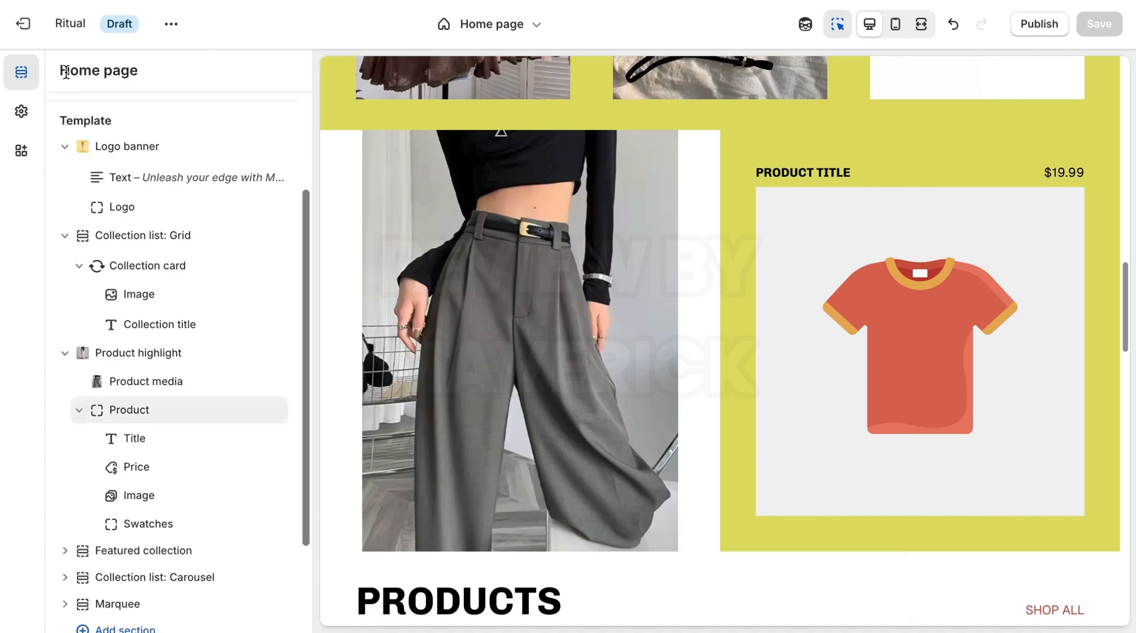
{"action": "left_click", "coordinate": [161, 356]}
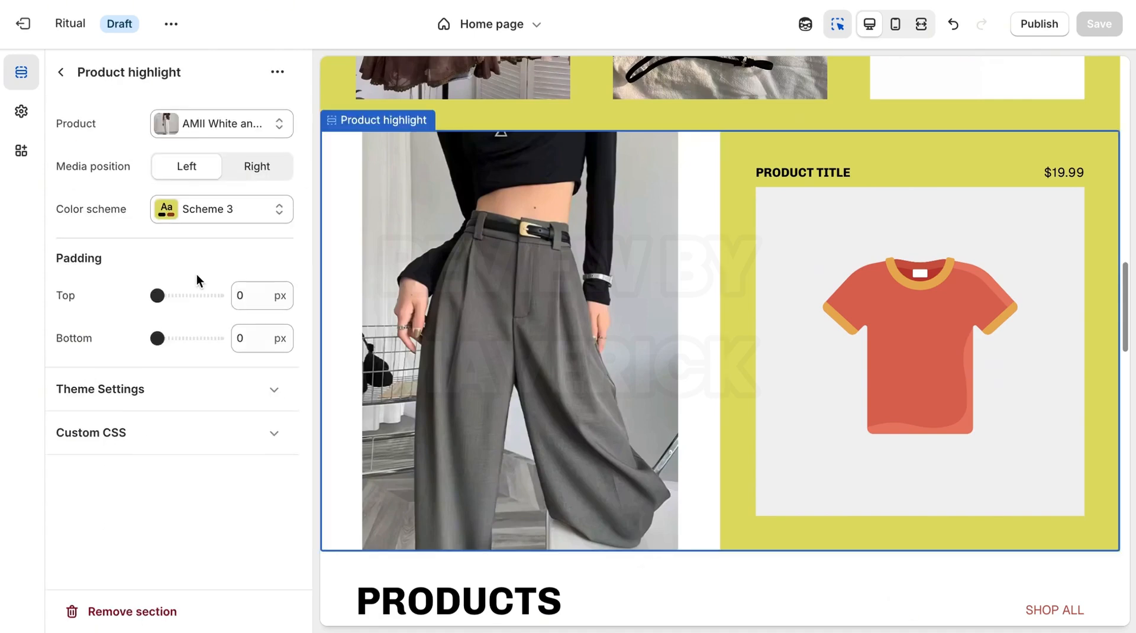
Step: Replace the product highlight's product with the Black Crushed Velvet Hooded Jacket with Faux Fur Trim
{"action": "key", "text": "Escape"}
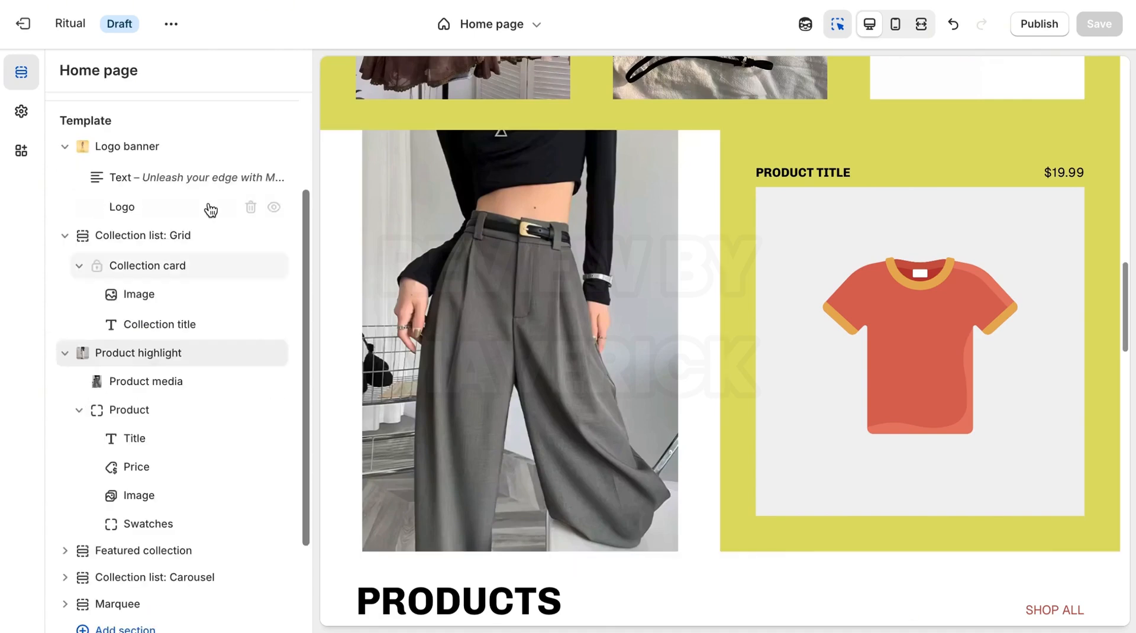
{"action": "left_click", "coordinate": [155, 361]}
{"action": "left_click", "coordinate": [226, 135]}
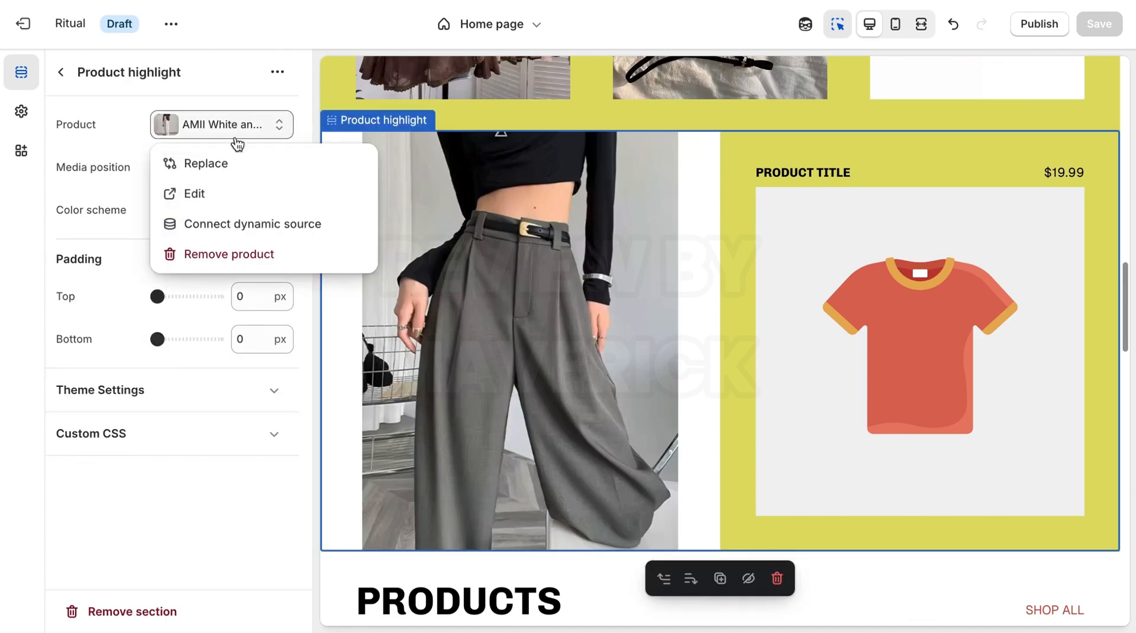
{"action": "left_click", "coordinate": [218, 166]}
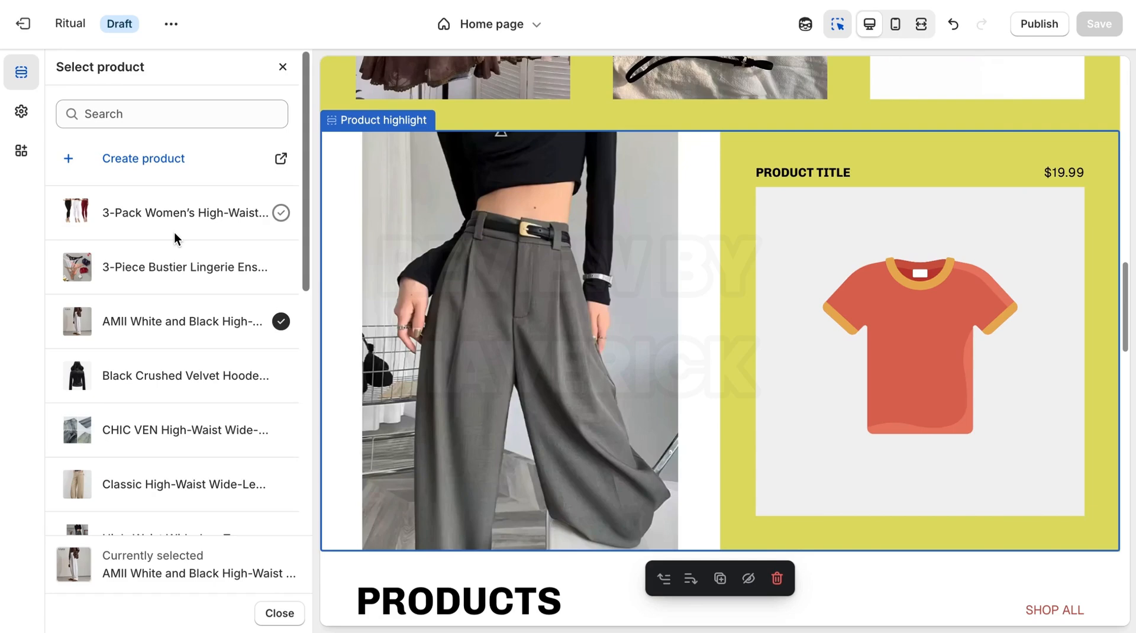
{"action": "left_click", "coordinate": [158, 376]}
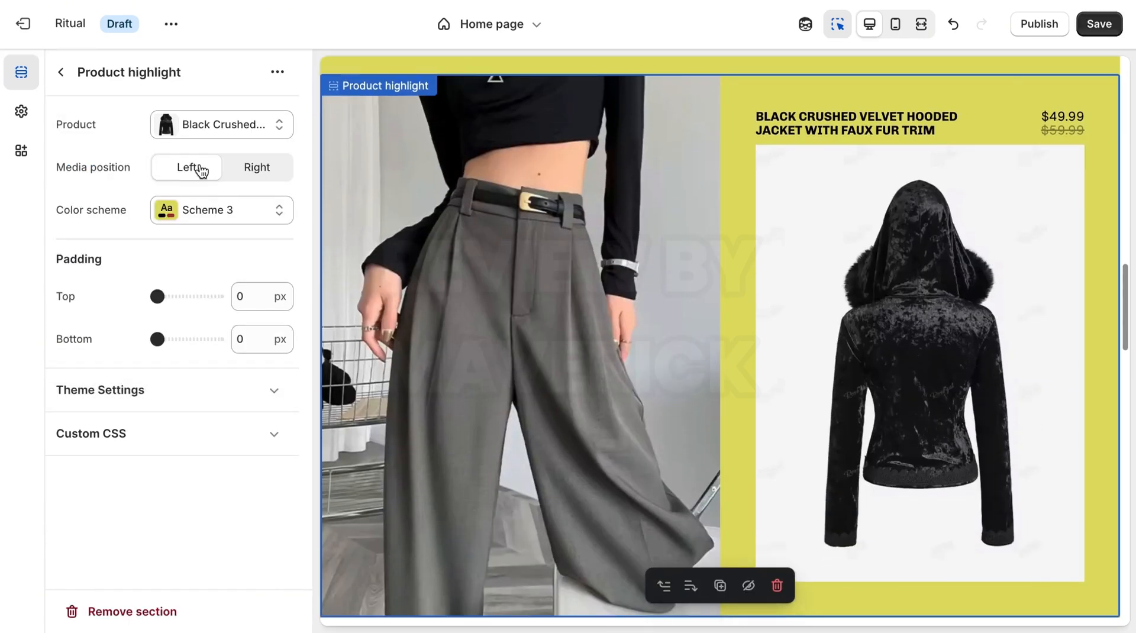
Step: Try the AMII White and Black High-Waist product and the CHIC VEN High-Waist Wide-Leg Faded Denim Jeans in the product highlight
{"action": "left_click", "coordinate": [224, 140]}
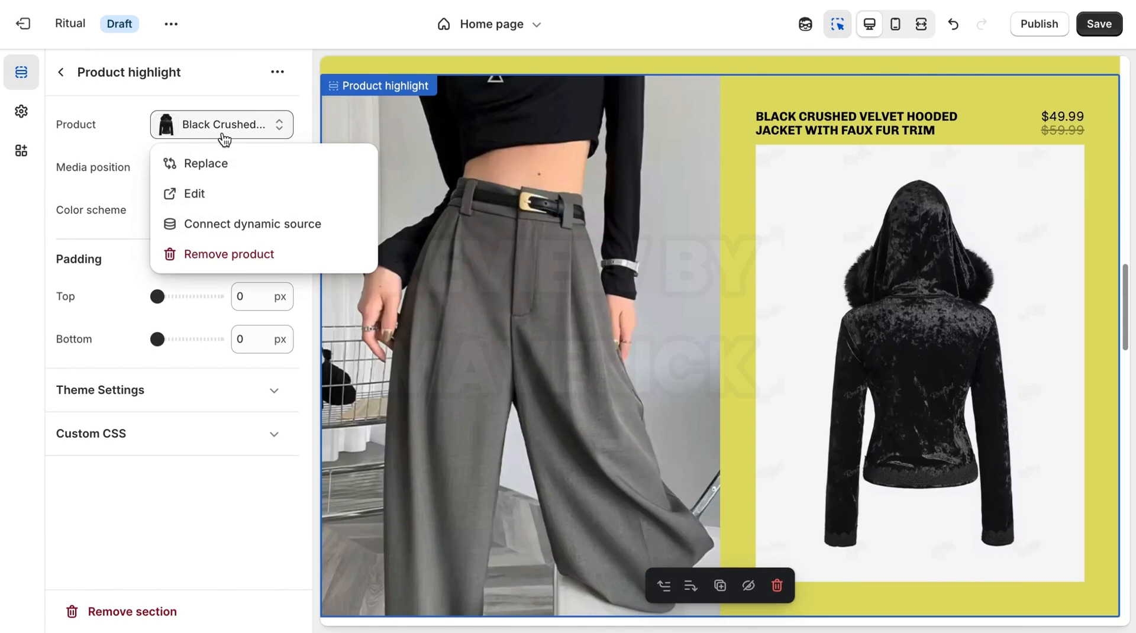
{"action": "left_click", "coordinate": [215, 167]}
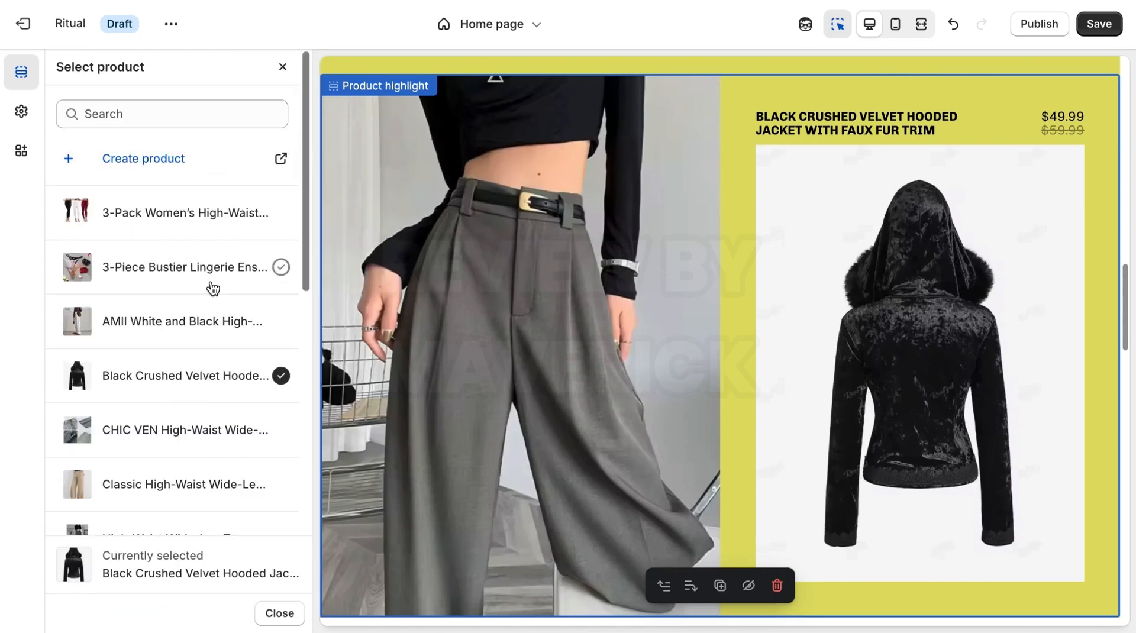
{"action": "left_click", "coordinate": [165, 330]}
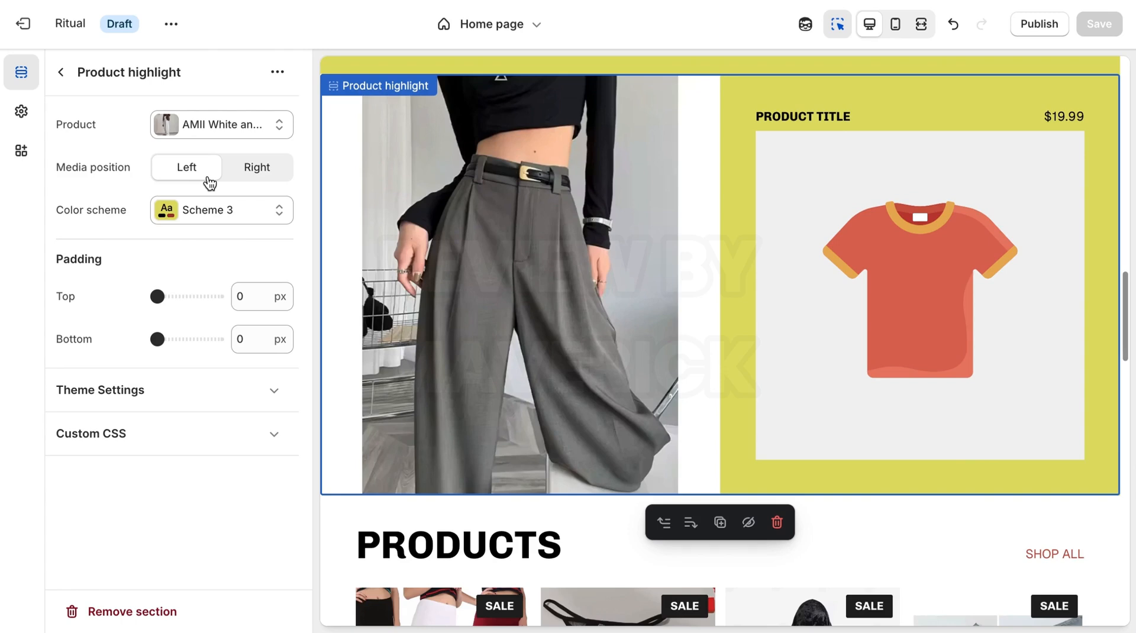
{"action": "left_click", "coordinate": [248, 135]}
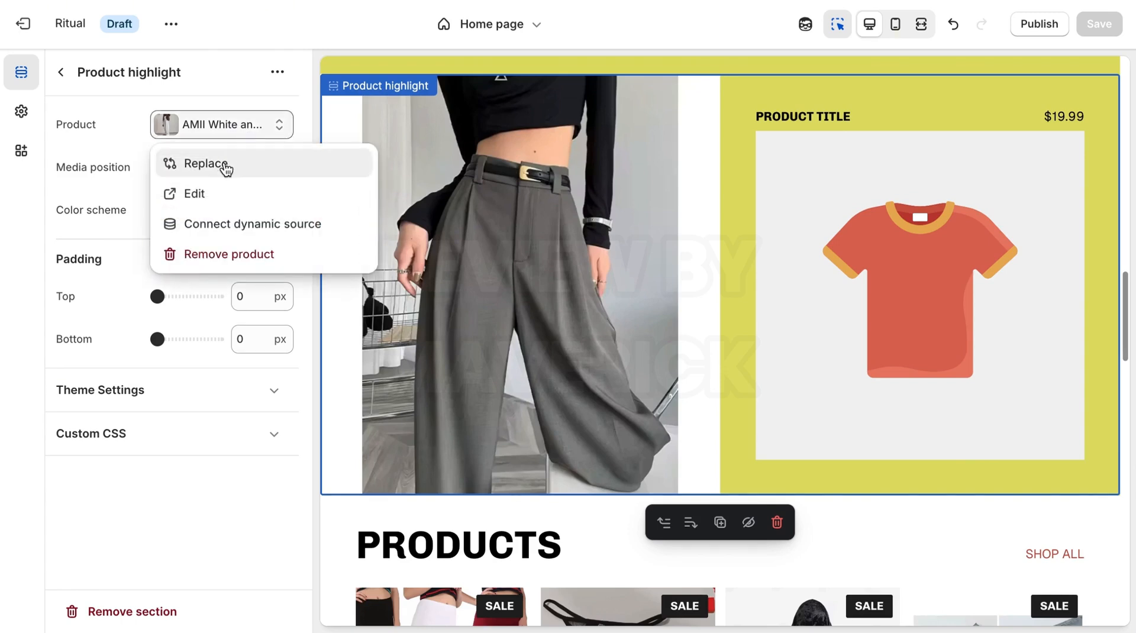
{"action": "left_click", "coordinate": [225, 168]}
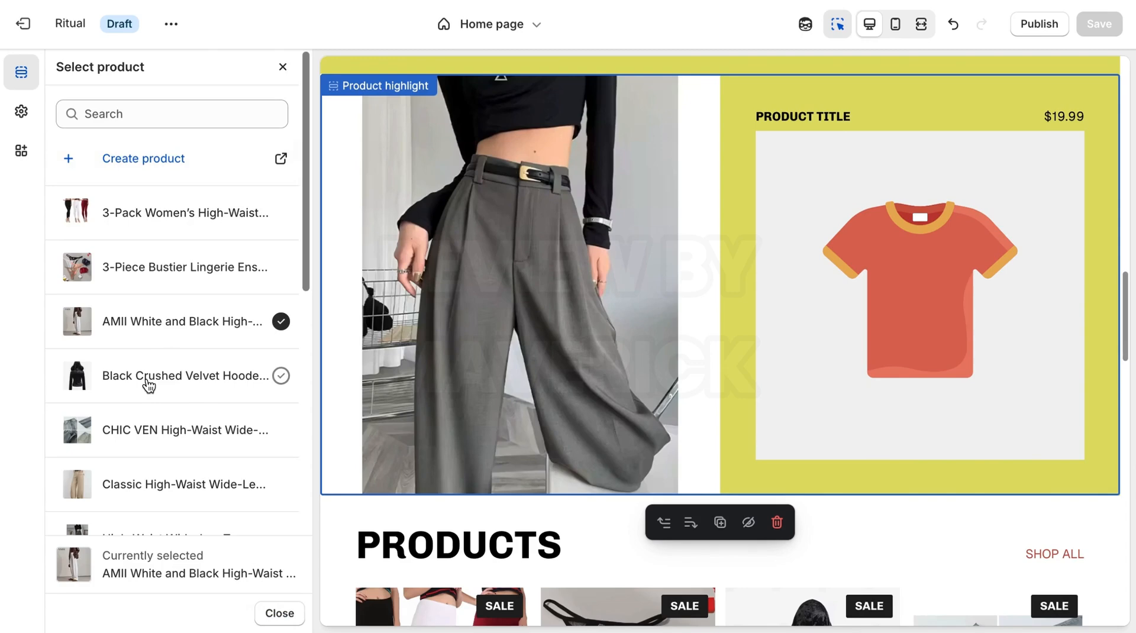
{"action": "left_click", "coordinate": [136, 431]}
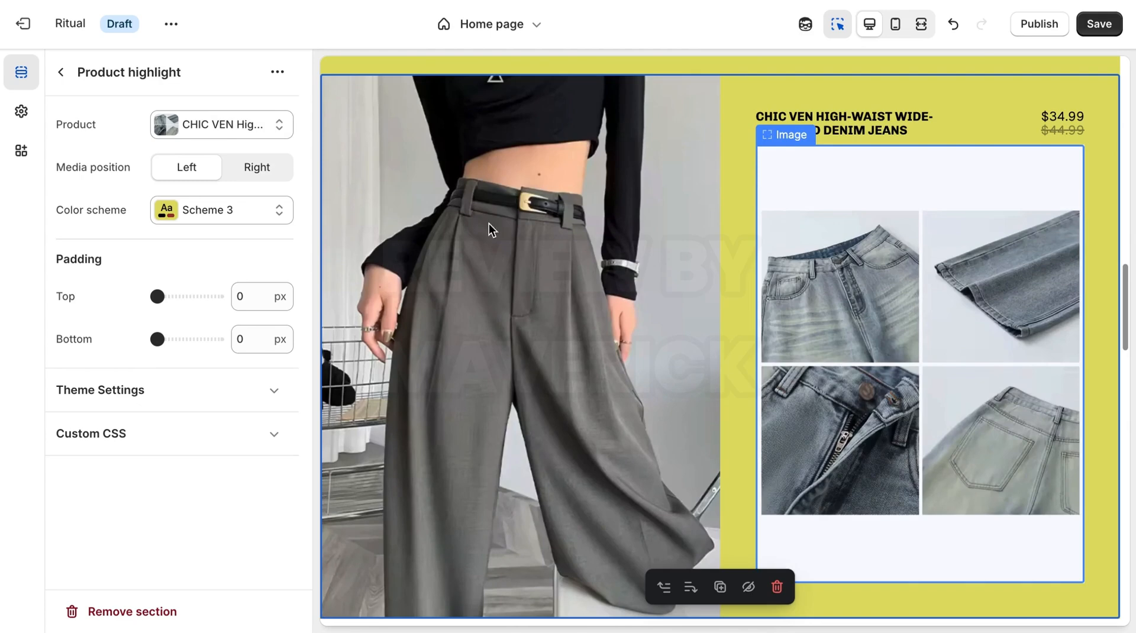
Step: Replace the product highlight's product with the High-Waist Wide-Leg Trousers – Charcoal Gray
{"action": "left_click", "coordinate": [249, 125]}
{"action": "left_click", "coordinate": [238, 165]}
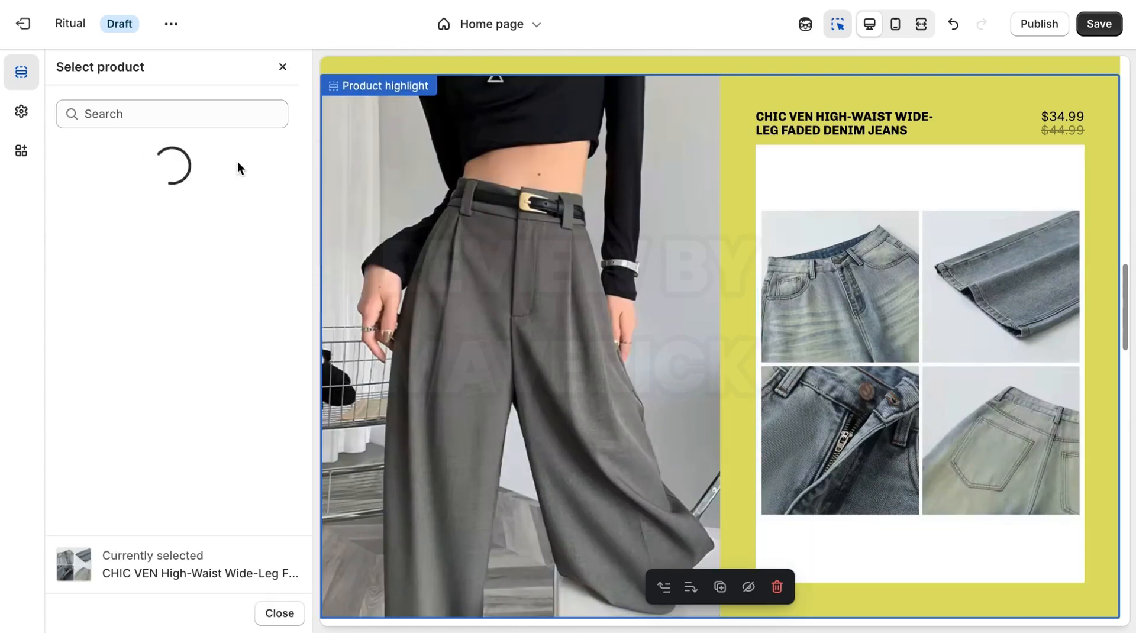
{"action": "left_click_drag", "start_coordinate": [304, 253], "coordinate": [296, 416]}
{"action": "left_click", "coordinate": [214, 216]}
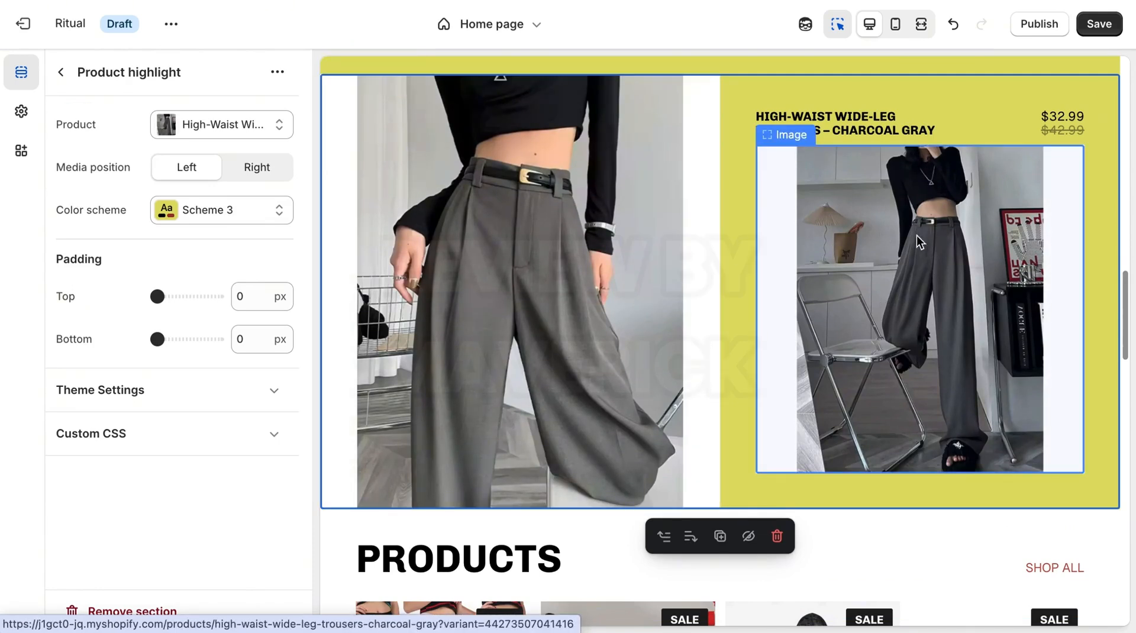
Step: Examine the settings of the product highlight's Title and Price blocks and its preview
{"action": "left_click", "coordinate": [888, 131]}
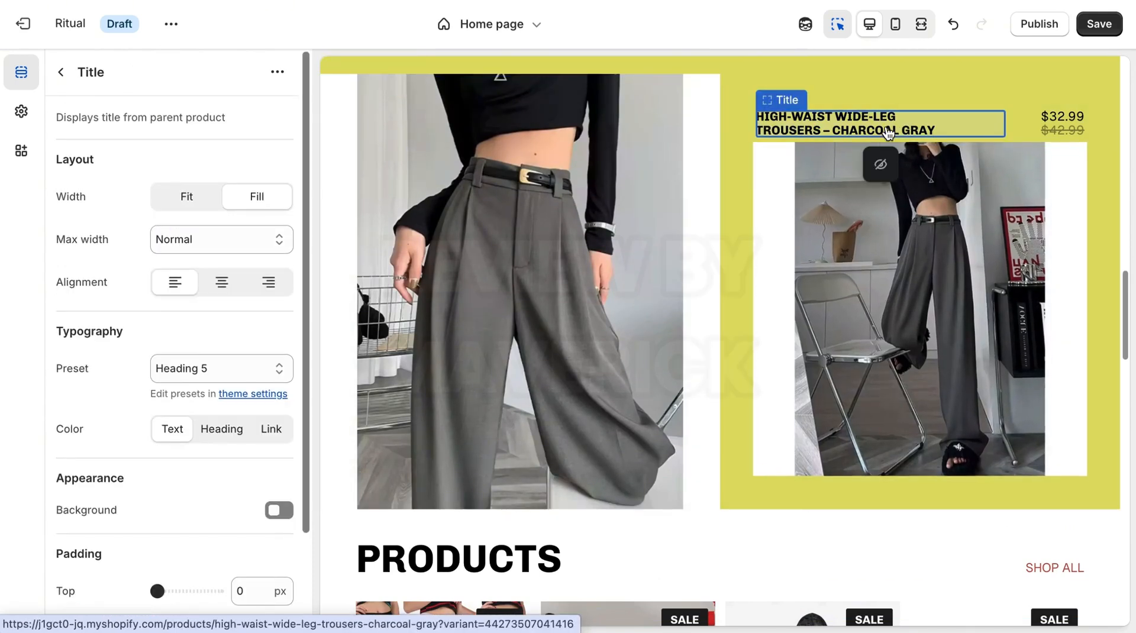
{"action": "left_click", "coordinate": [1059, 131]}
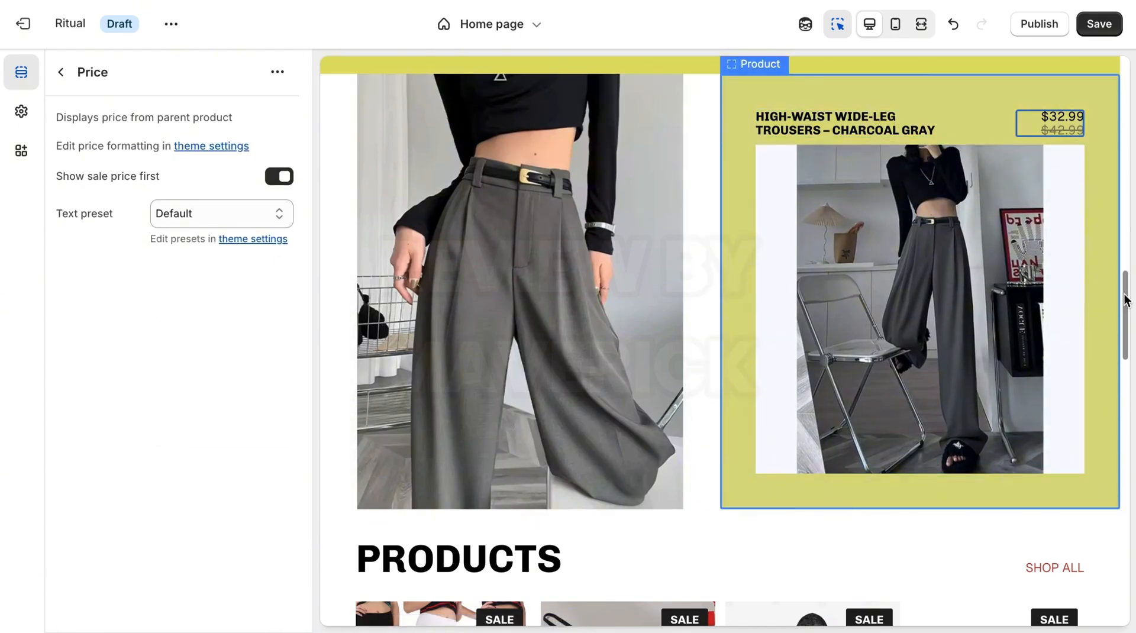
{"action": "left_click_drag", "start_coordinate": [1126, 299], "coordinate": [1130, 237]}
{"action": "scroll", "coordinate": [1133, 285], "scroll_direction": "down", "scroll_amount": 2}
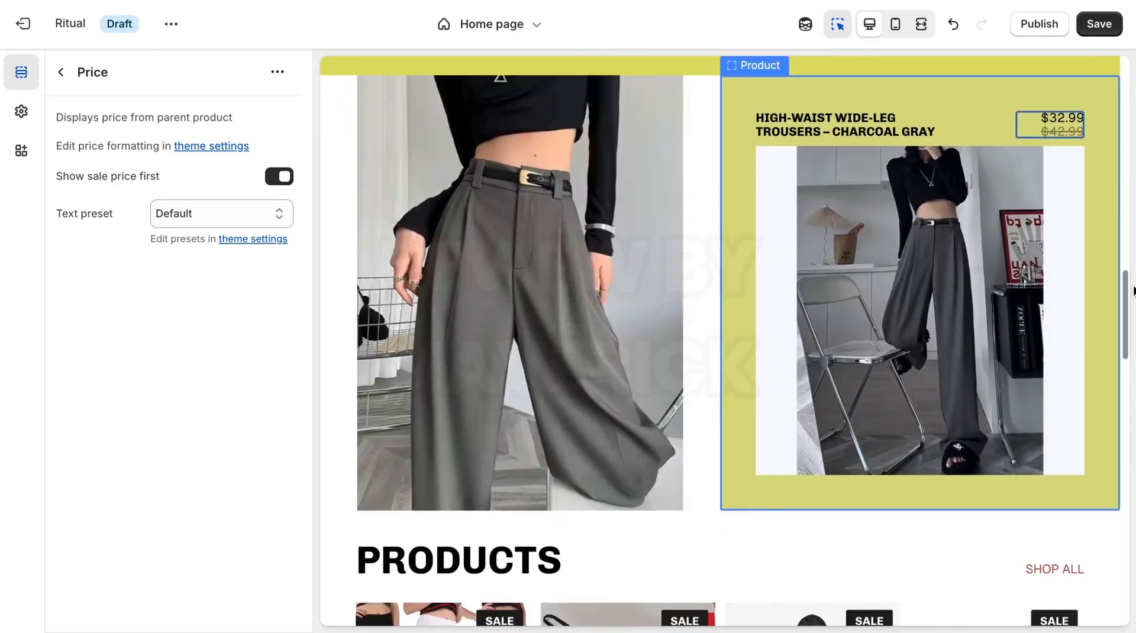
{"action": "scroll", "coordinate": [1133, 288], "scroll_direction": "up", "scroll_amount": 1}
{"action": "scroll", "coordinate": [1133, 290], "scroll_direction": "down", "scroll_amount": 3}
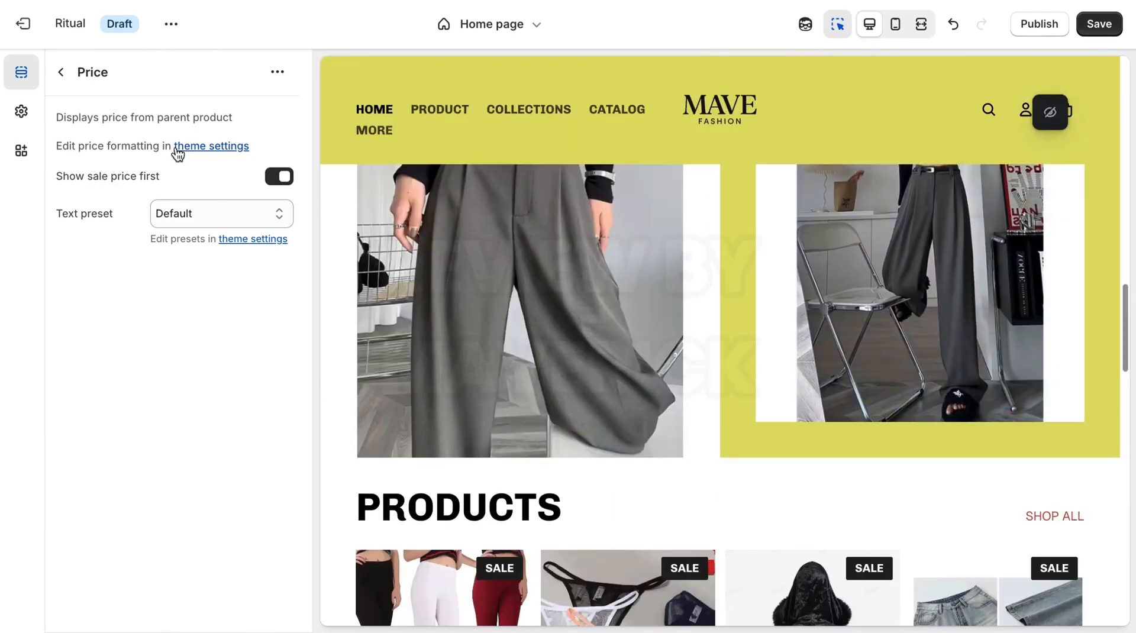
Step: Examine the featured collection's section settings, its Collection title block and its Product card block
{"action": "left_click", "coordinate": [61, 72]}
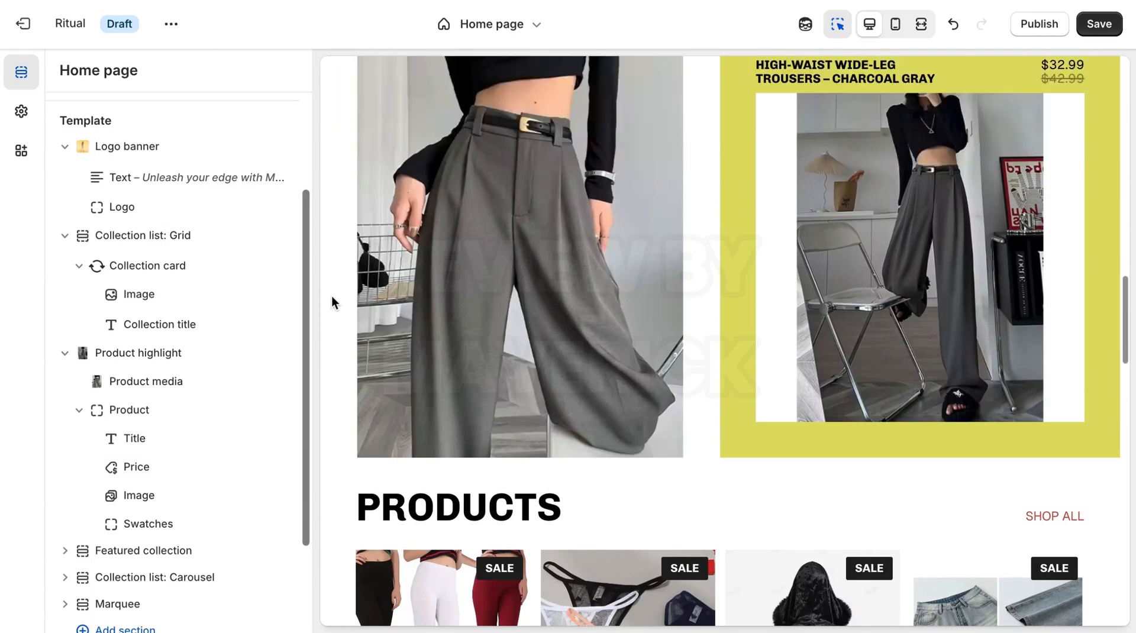
{"action": "left_click_drag", "start_coordinate": [307, 305], "coordinate": [317, 425]}
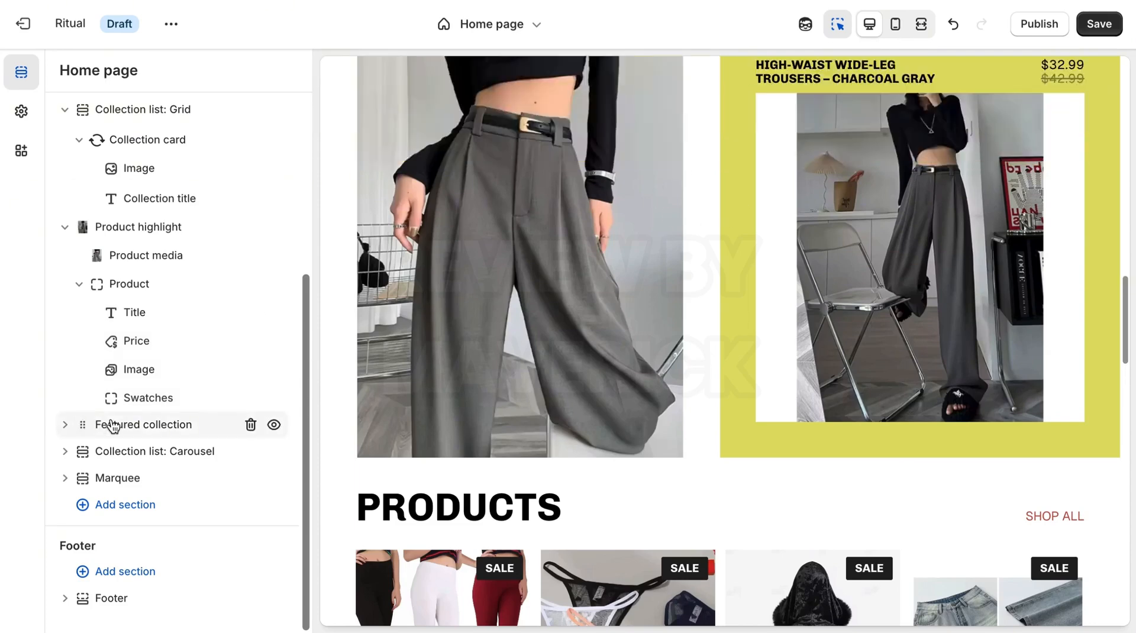
{"action": "left_click", "coordinate": [112, 425]}
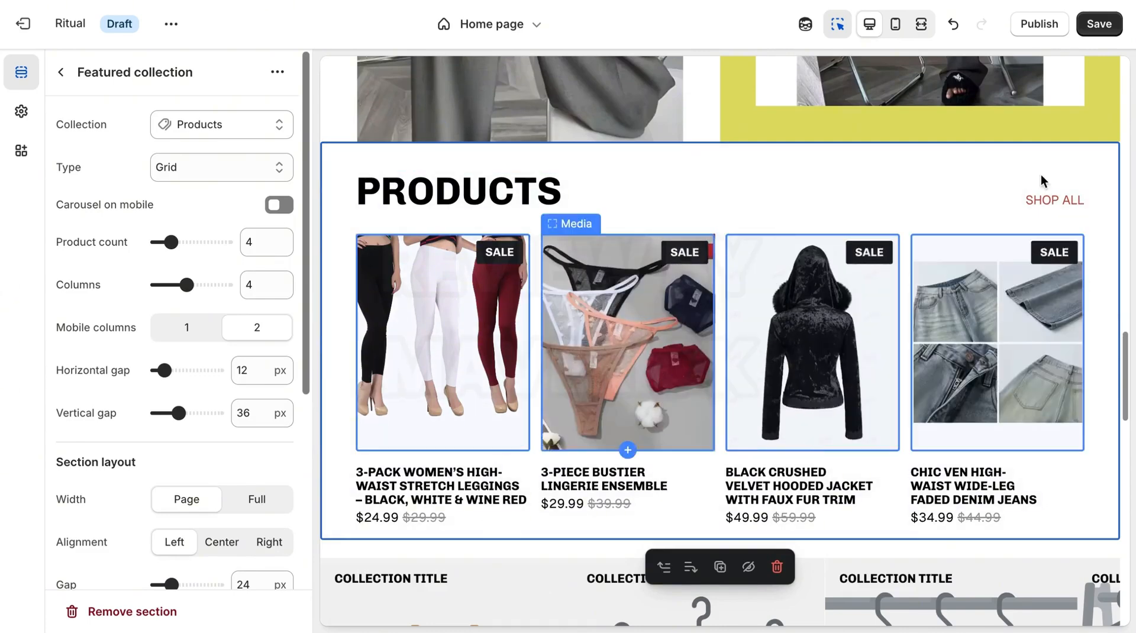
{"action": "left_click", "coordinate": [481, 193]}
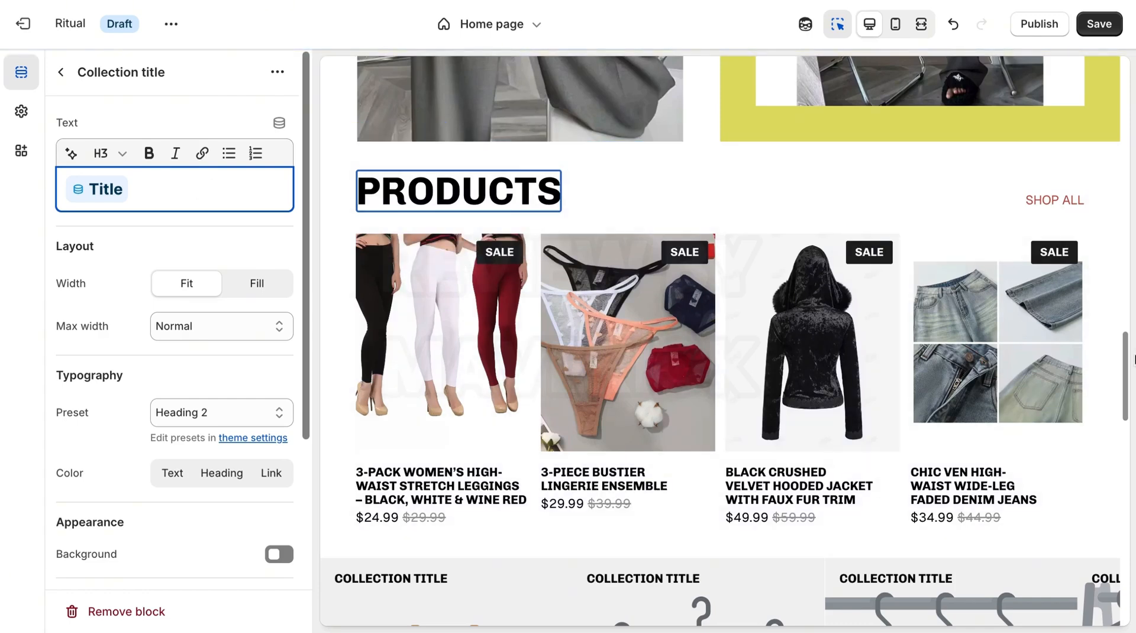
{"action": "left_click_drag", "start_coordinate": [1126, 393], "coordinate": [1125, 463]}
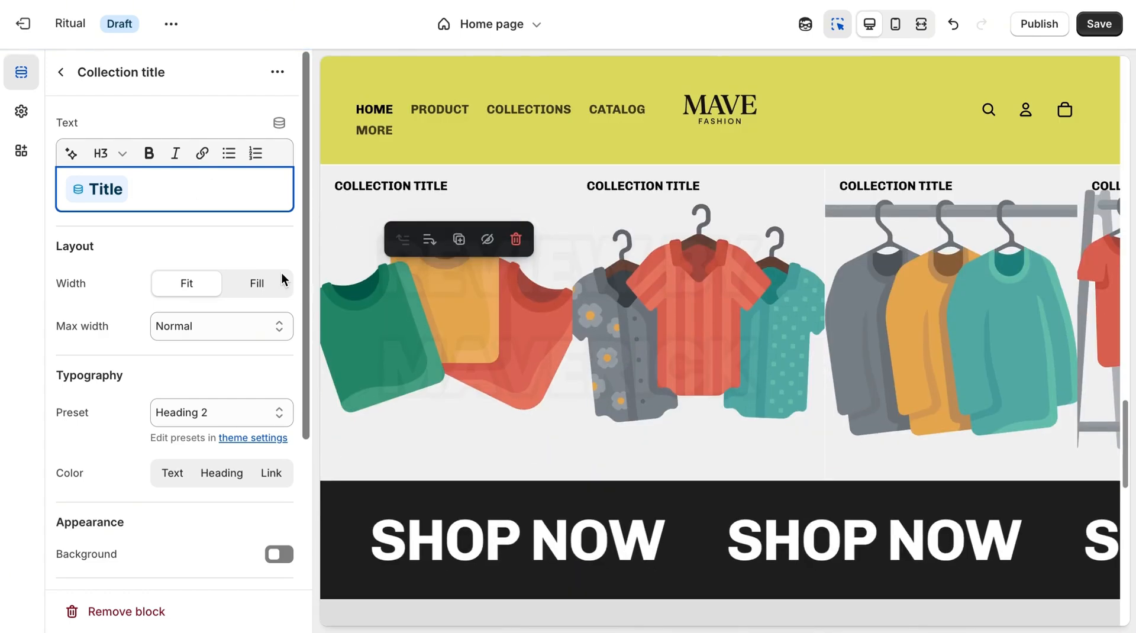
{"action": "left_click", "coordinate": [61, 72]}
{"action": "left_click_drag", "start_coordinate": [307, 315], "coordinate": [300, 438]}
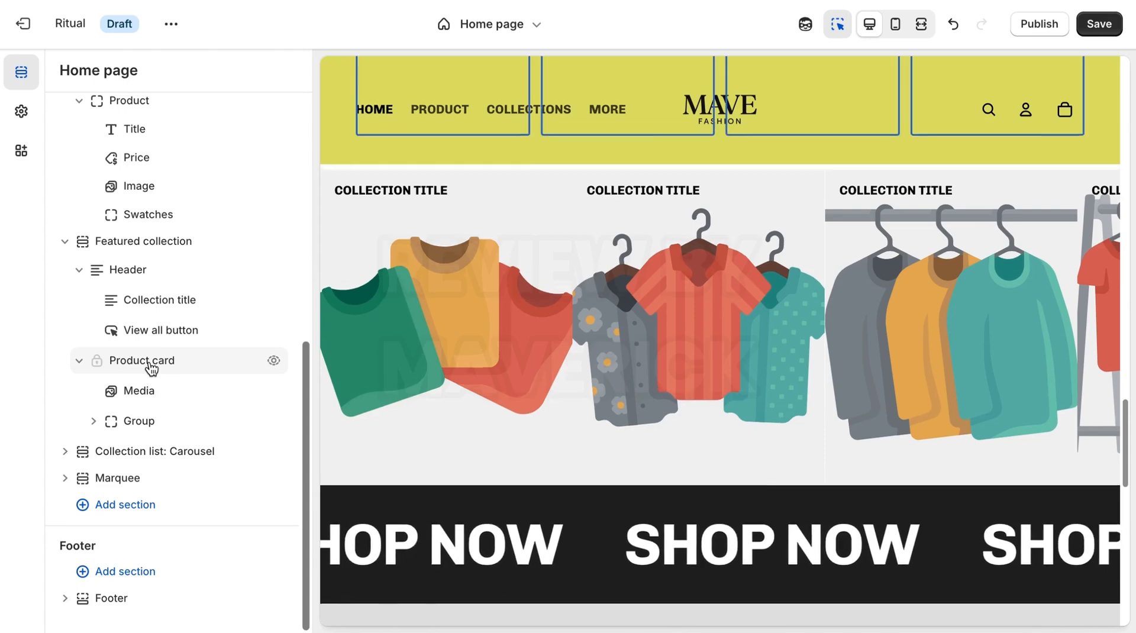
{"action": "left_click", "coordinate": [150, 362]}
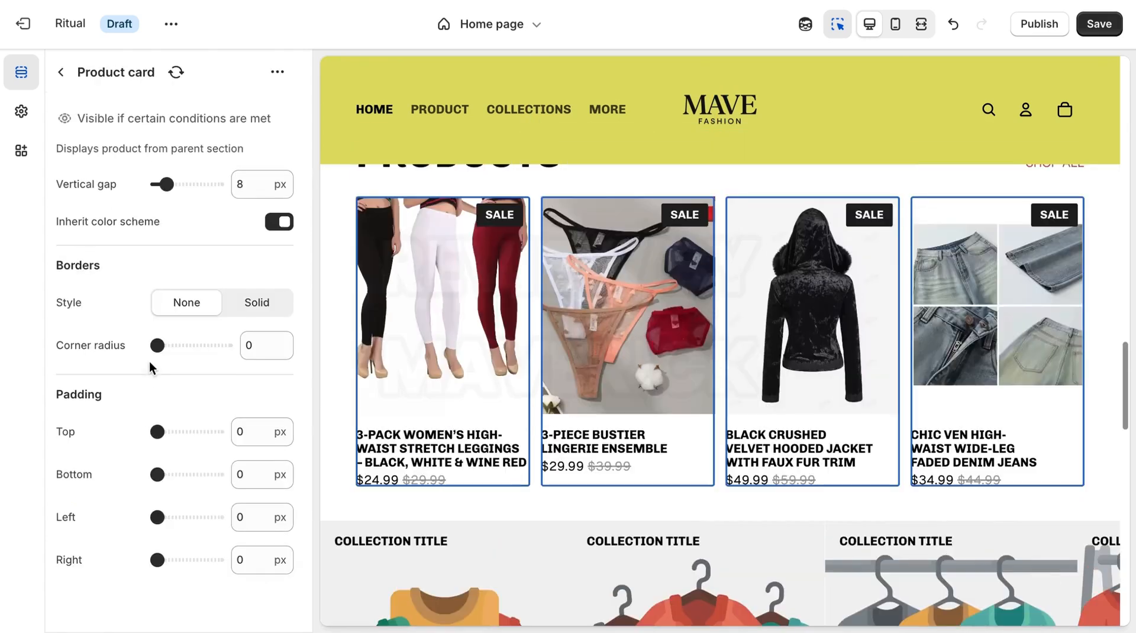
{"action": "left_click", "coordinate": [61, 73]}
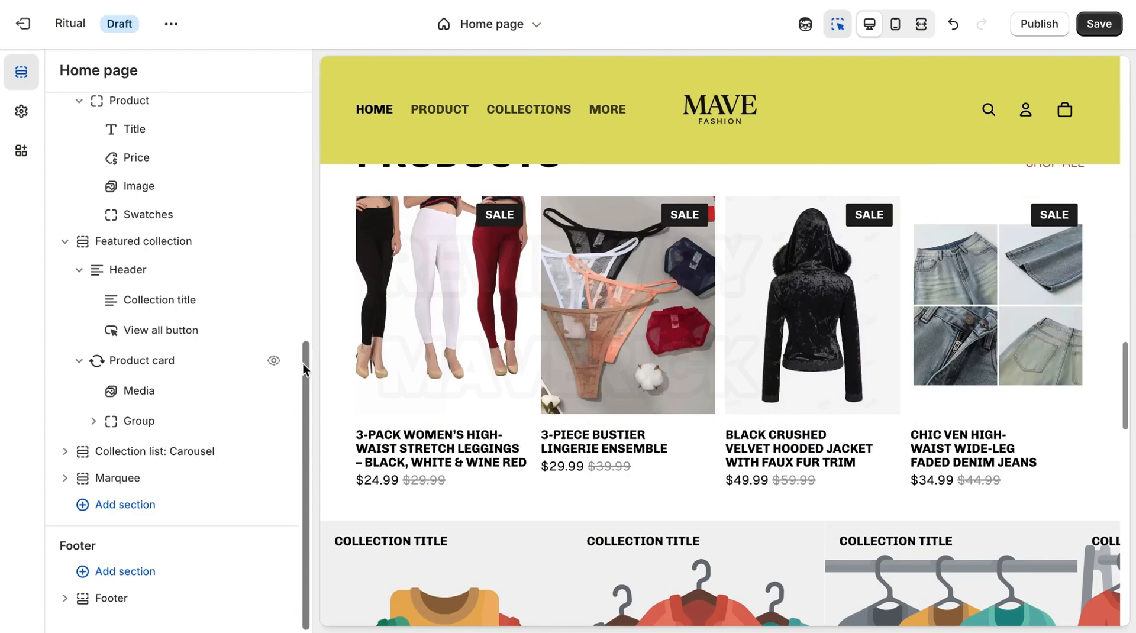
Step: Assign the Women's Pants, Women's Lingerie and Women Apparels collections, in that order, to the Collection list: Carousel section
{"action": "left_click", "coordinate": [171, 453]}
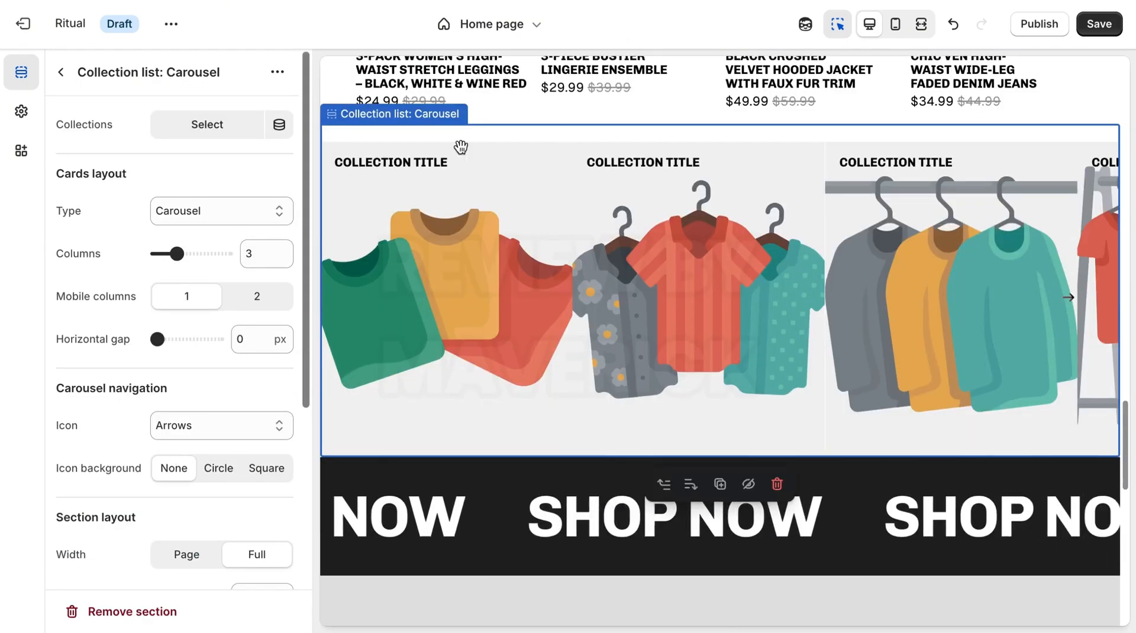
{"action": "left_click", "coordinate": [210, 132]}
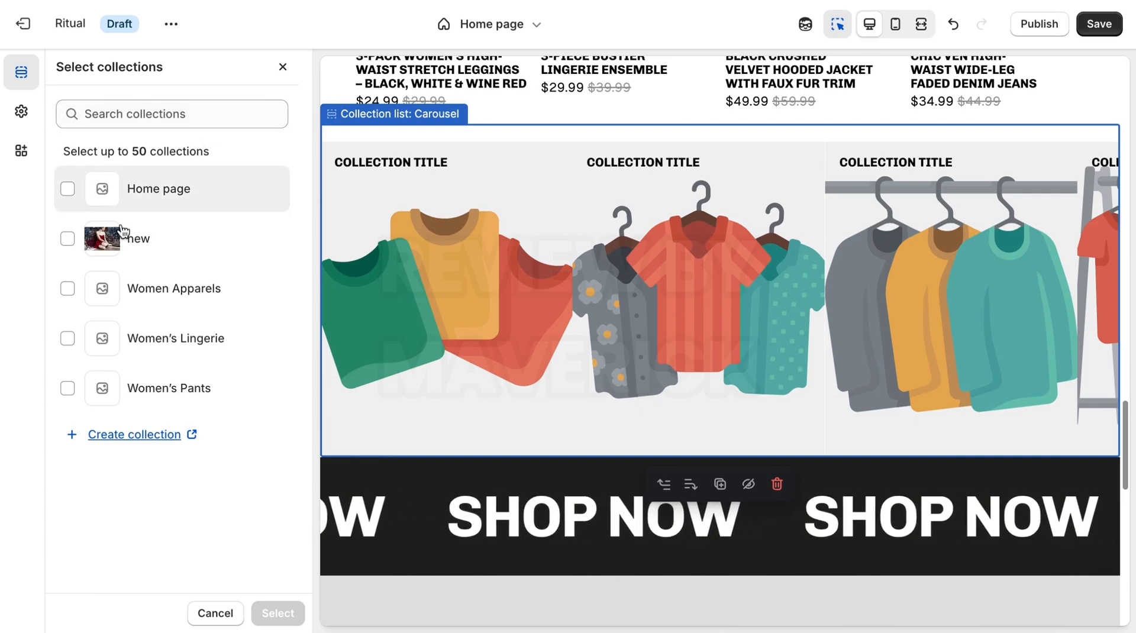
{"action": "left_click", "coordinate": [70, 304]}
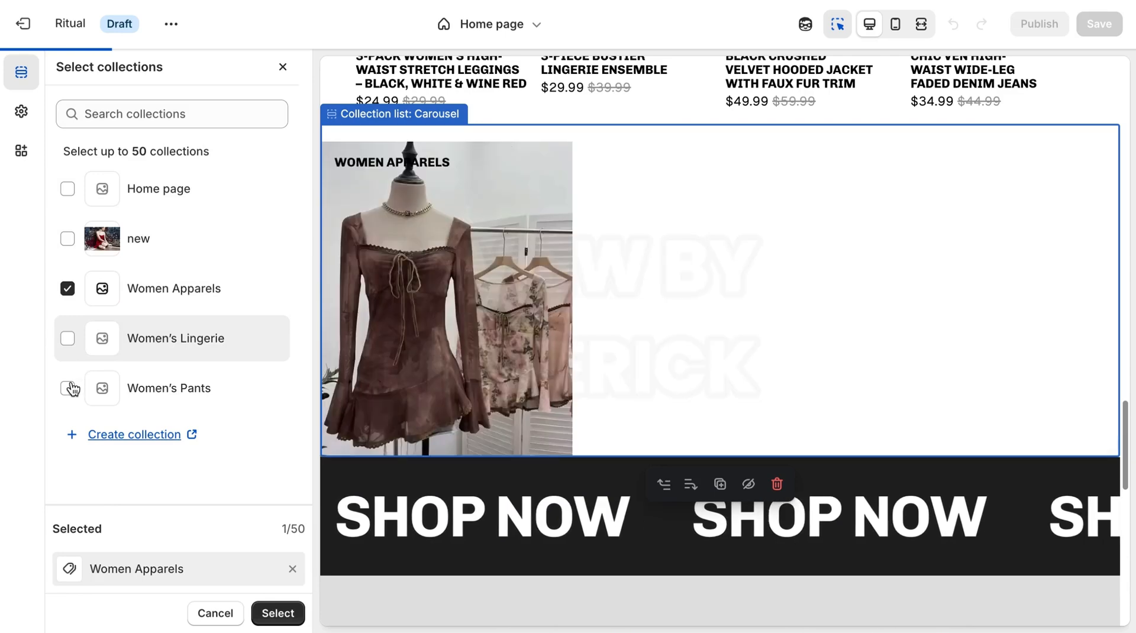
{"action": "left_click", "coordinate": [68, 377]}
{"action": "left_click", "coordinate": [68, 288]}
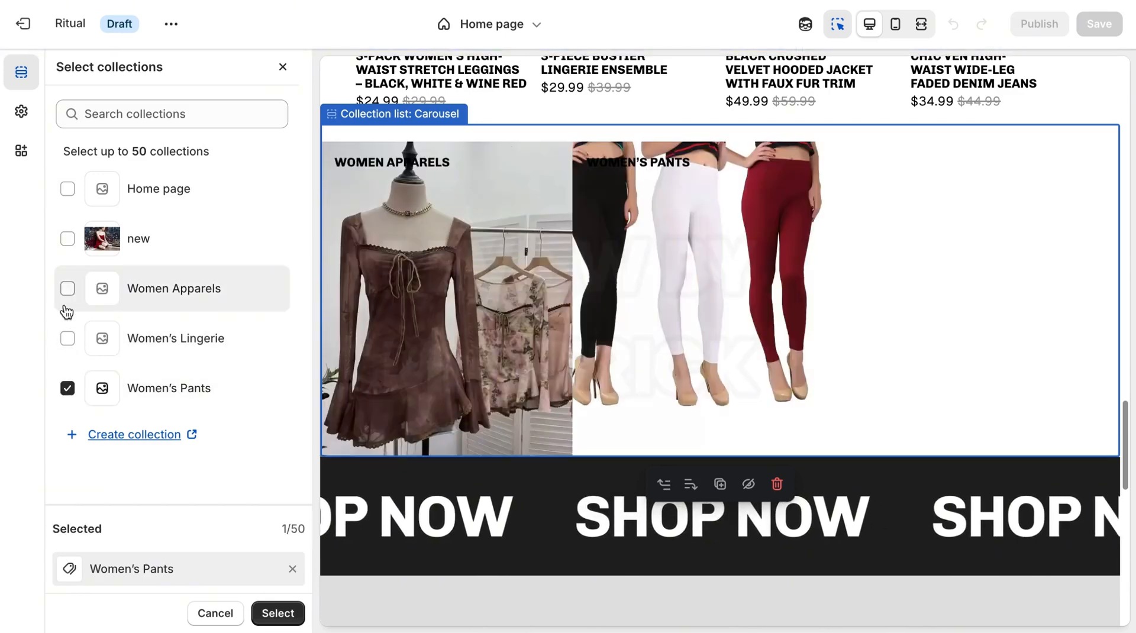
{"action": "left_click", "coordinate": [67, 337]}
{"action": "left_click", "coordinate": [67, 289]}
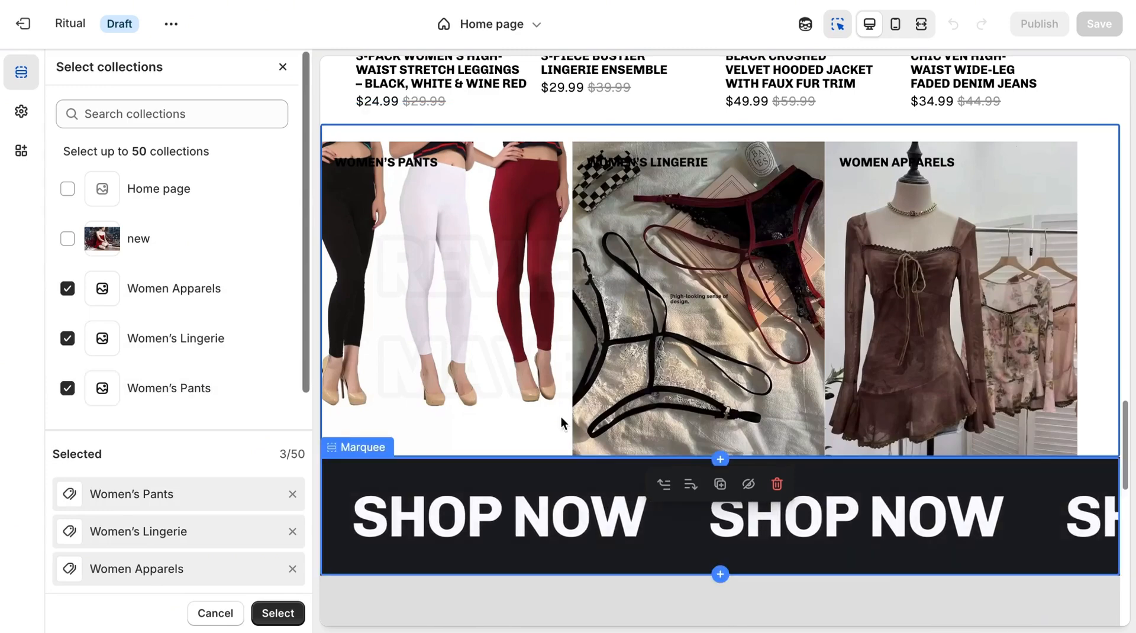
{"action": "left_click", "coordinate": [273, 616]}
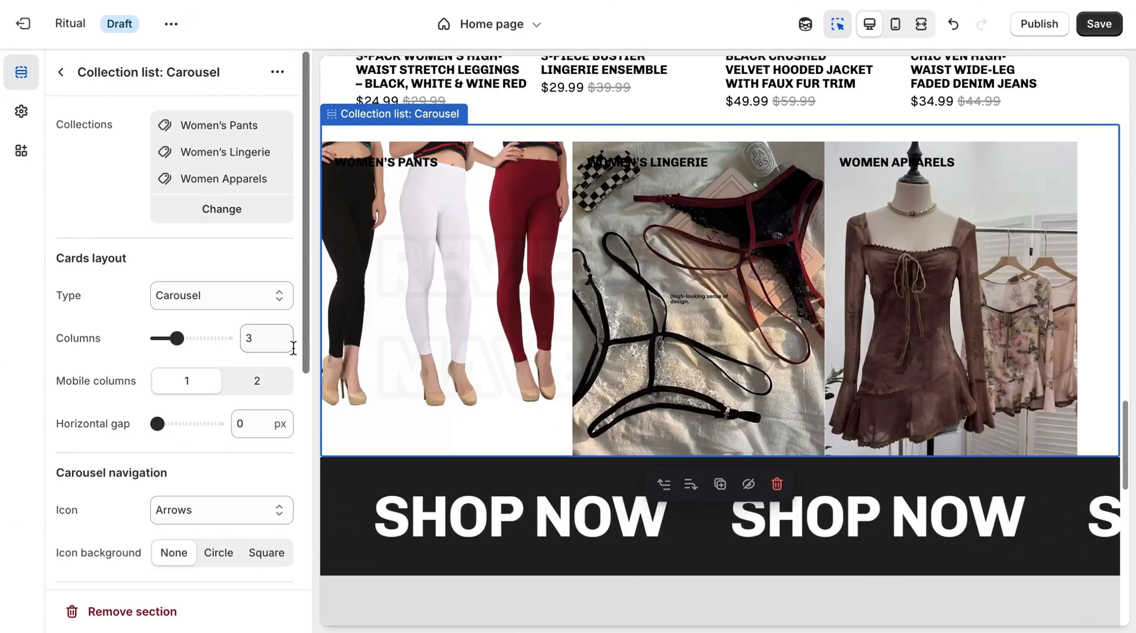
Step: Apply the Scheme 3 color scheme to the Collection list: Carousel section
{"action": "left_click_drag", "start_coordinate": [305, 357], "coordinate": [292, 575]}
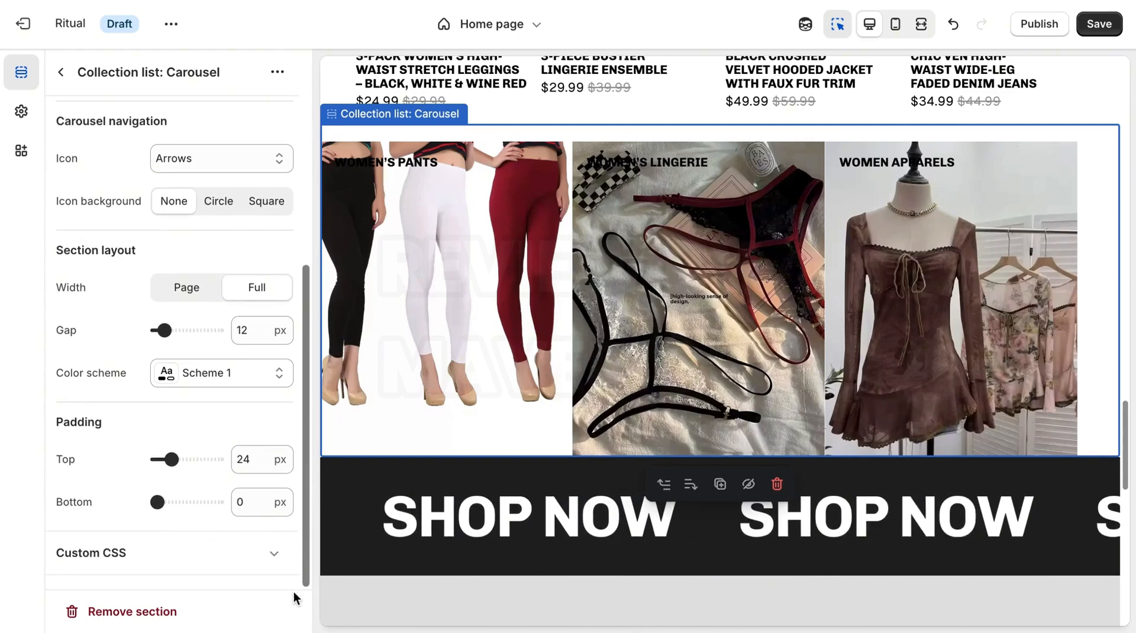
{"action": "left_click", "coordinate": [234, 384]}
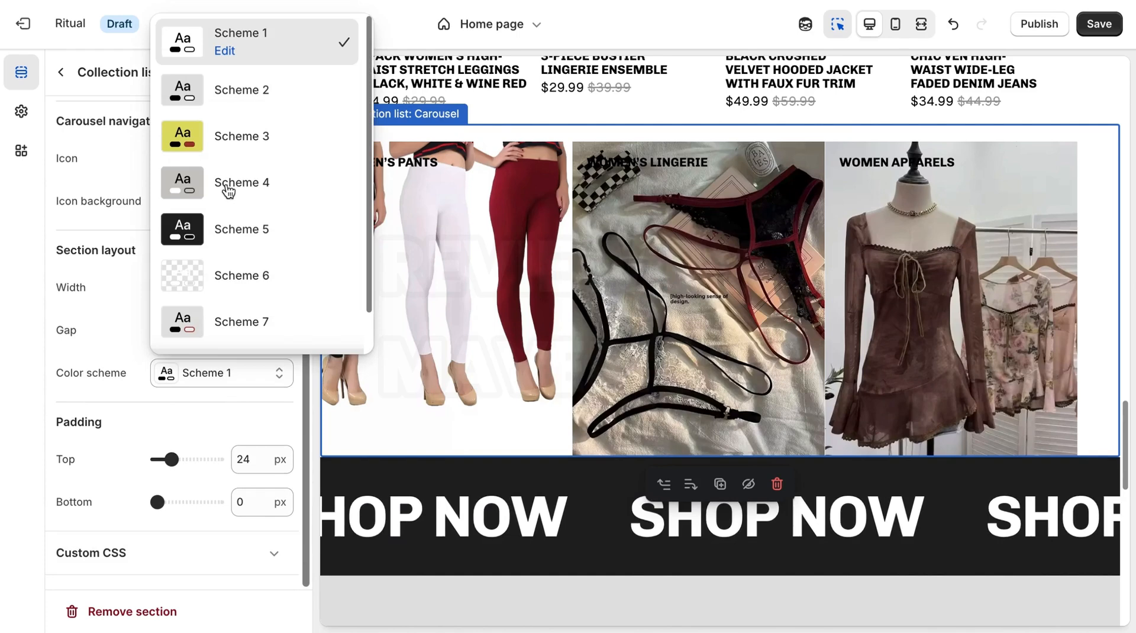
{"action": "left_click", "coordinate": [230, 138]}
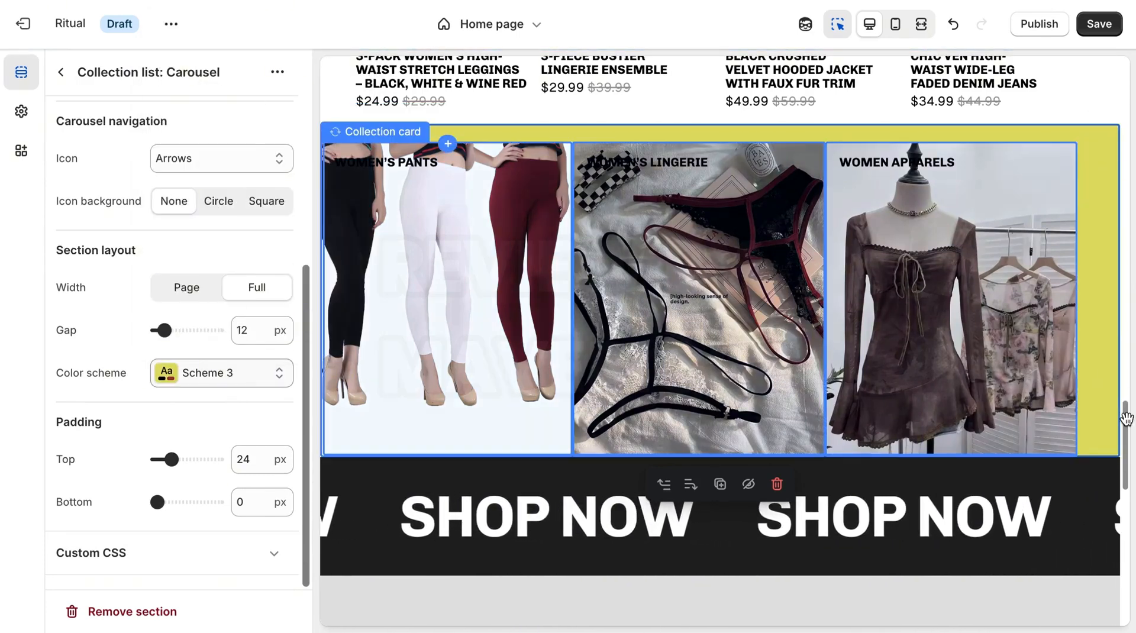
Step: Examine the layout, size, appearance and padding settings of the featured collection's Header block
{"action": "scroll", "coordinate": [1125, 361], "scroll_direction": "up", "scroll_amount": 5}
{"action": "scroll", "coordinate": [1125, 355], "scroll_direction": "up", "scroll_amount": 3}
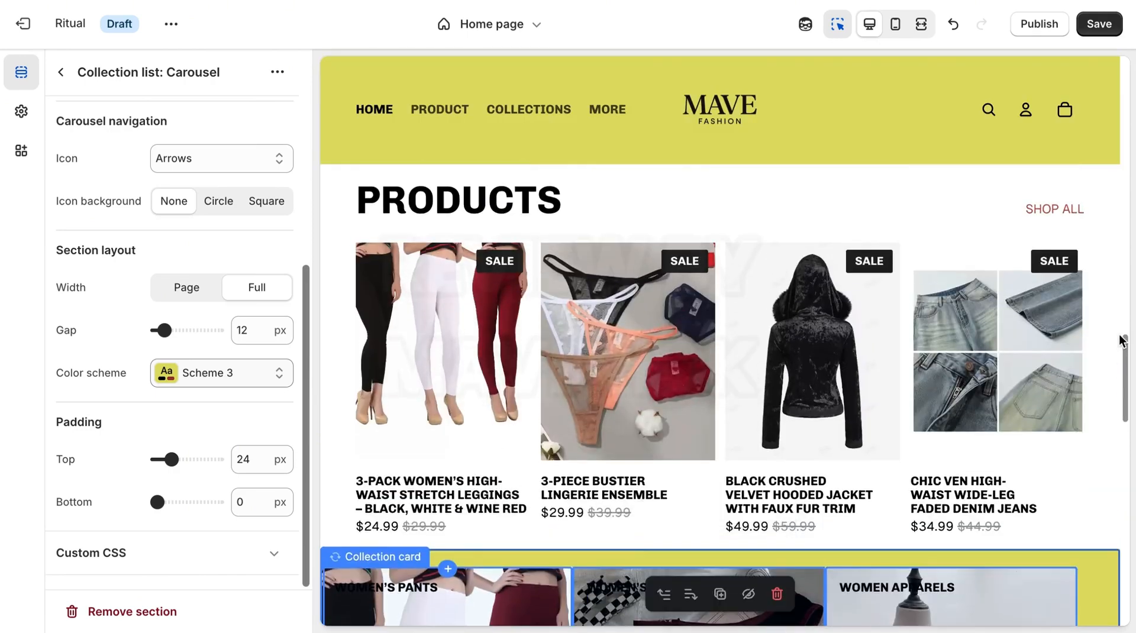
{"action": "left_click", "coordinate": [510, 196]}
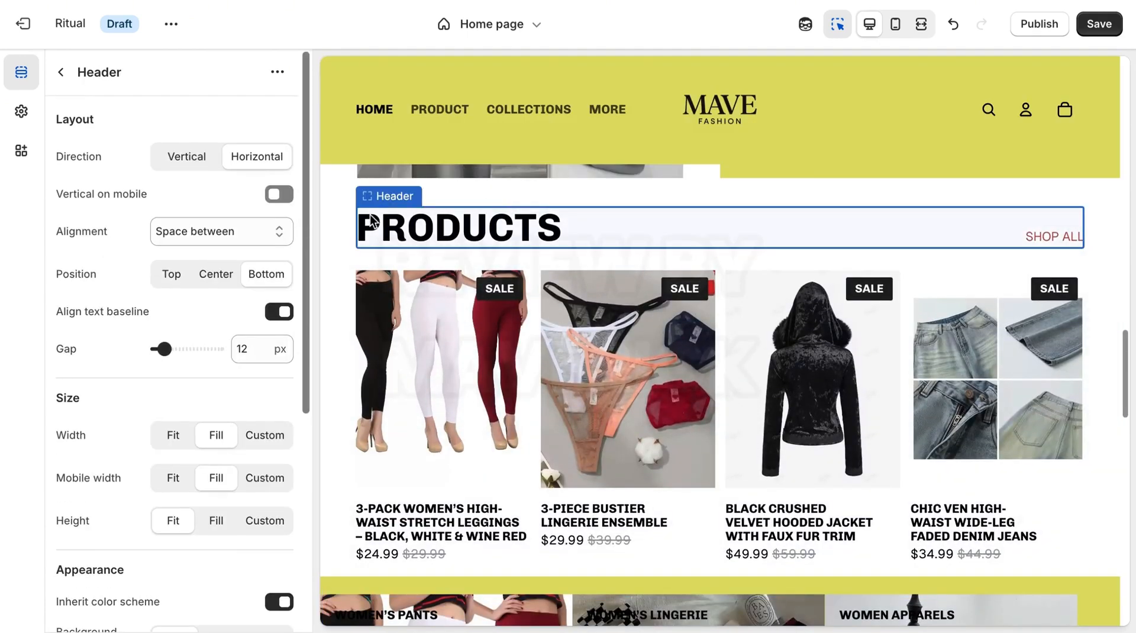
{"action": "scroll", "coordinate": [294, 413], "scroll_direction": "down", "scroll_amount": 4}
{"action": "scroll", "coordinate": [295, 438], "scroll_direction": "down", "scroll_amount": 2}
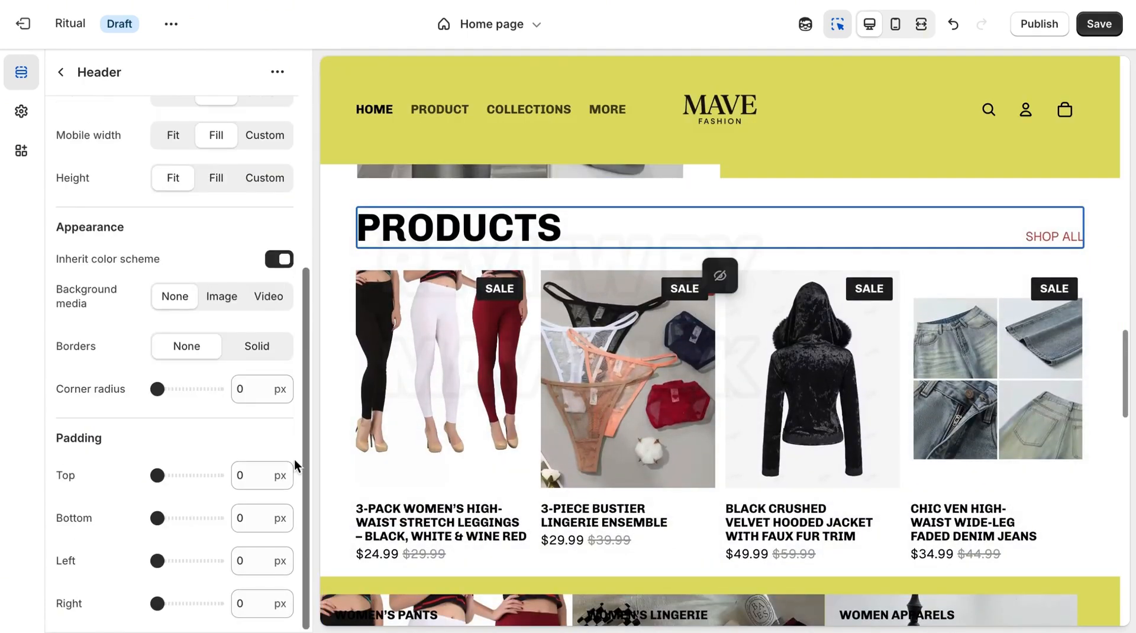
{"action": "scroll", "coordinate": [284, 296], "scroll_direction": "up", "scroll_amount": 6}
{"action": "left_click", "coordinate": [61, 73]}
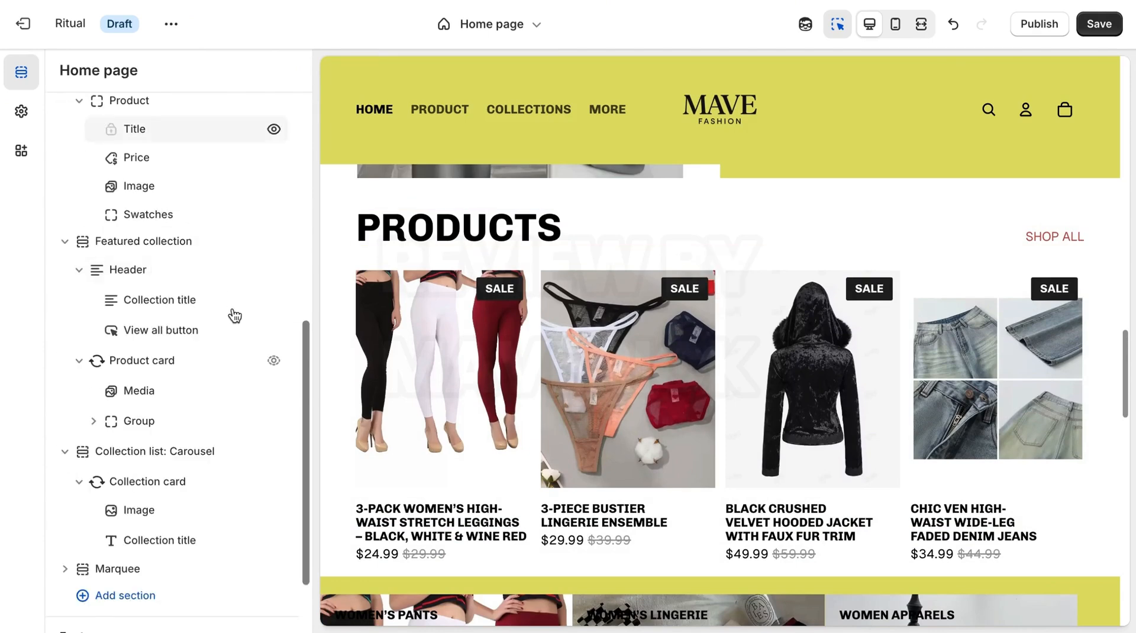
Step: Apply the Scheme 3 color scheme to the Featured collection section and check the preview below it
{"action": "left_click", "coordinate": [169, 253]}
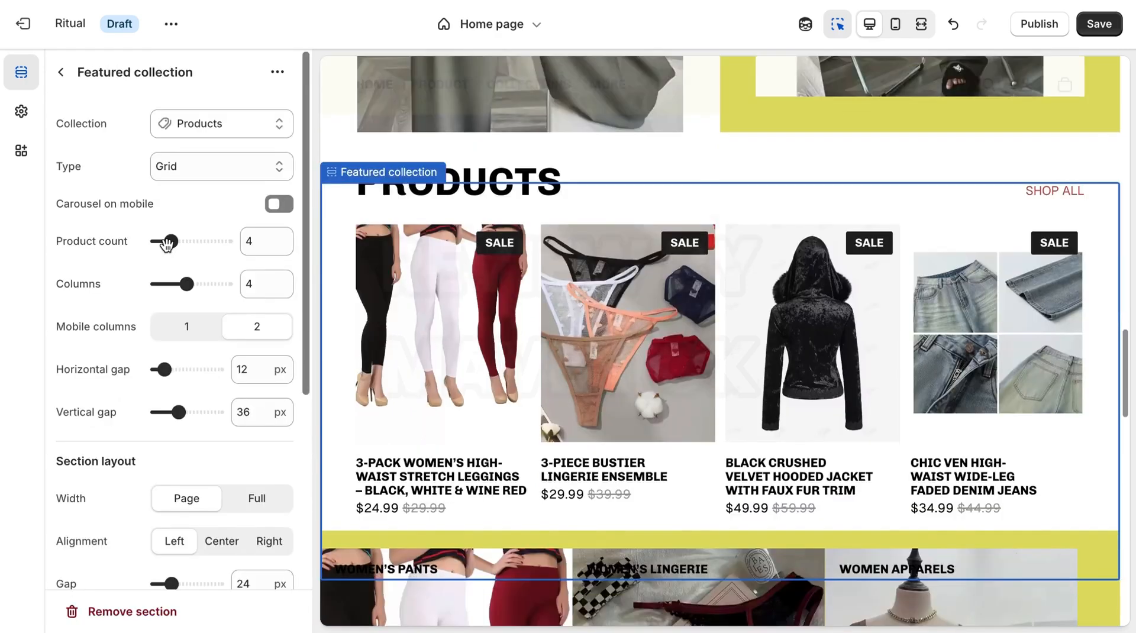
{"action": "scroll", "coordinate": [306, 363], "scroll_direction": "down", "scroll_amount": 2}
{"action": "scroll", "coordinate": [305, 364], "scroll_direction": "down", "scroll_amount": 3}
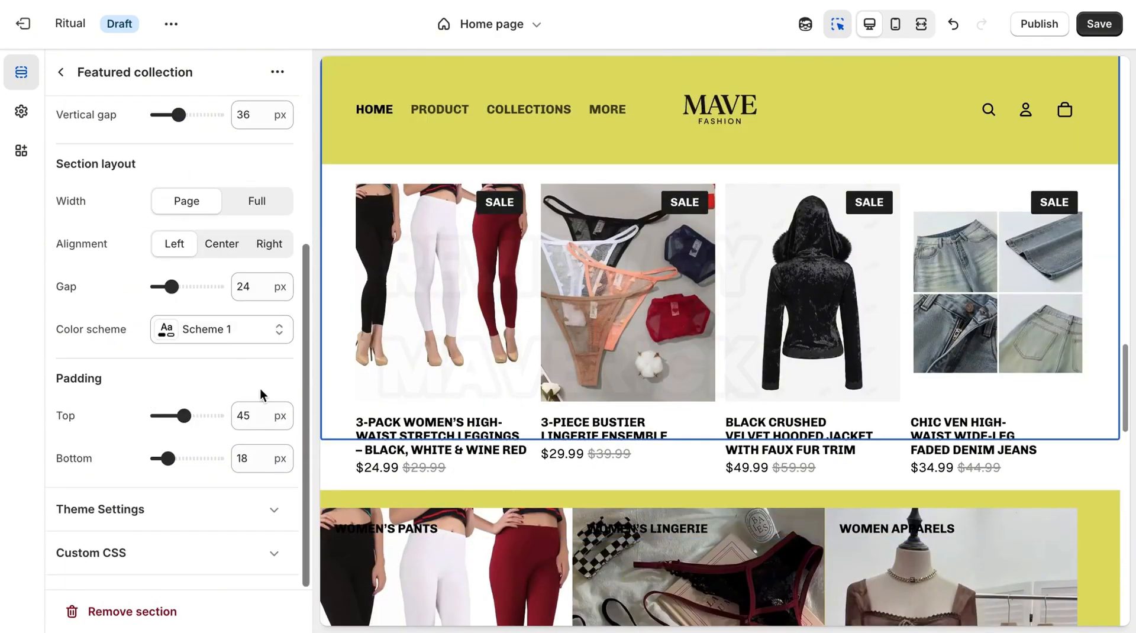
{"action": "left_click", "coordinate": [228, 329]}
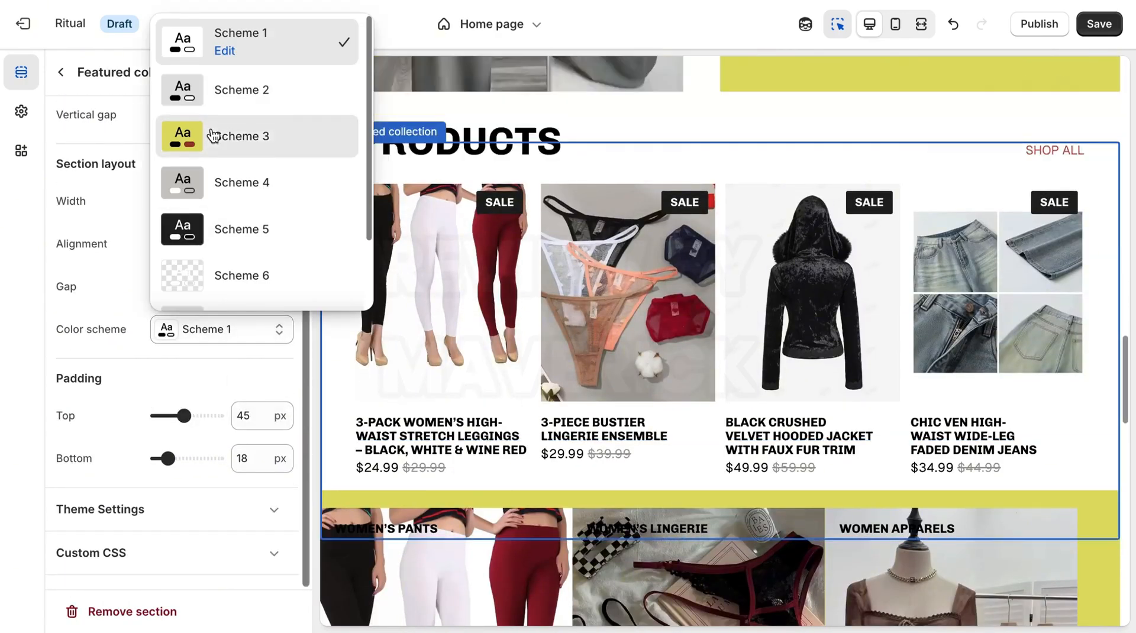
{"action": "left_click", "coordinate": [213, 135]}
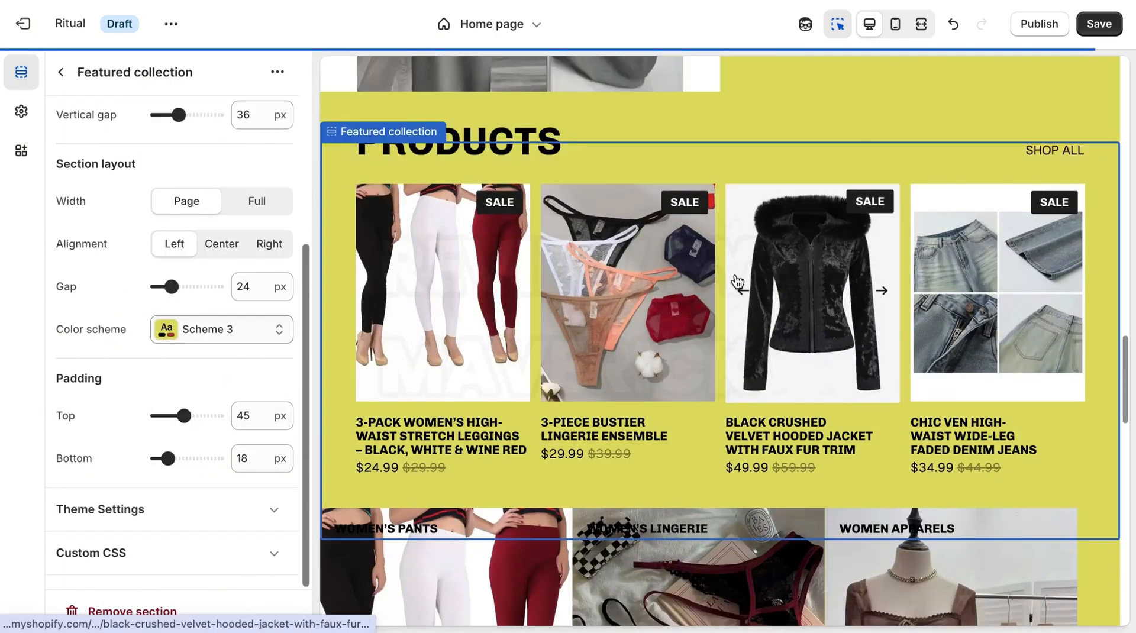
{"action": "left_click_drag", "start_coordinate": [1124, 344], "coordinate": [1103, 456]}
{"action": "left_click_drag", "start_coordinate": [1104, 534], "coordinate": [1121, 455]}
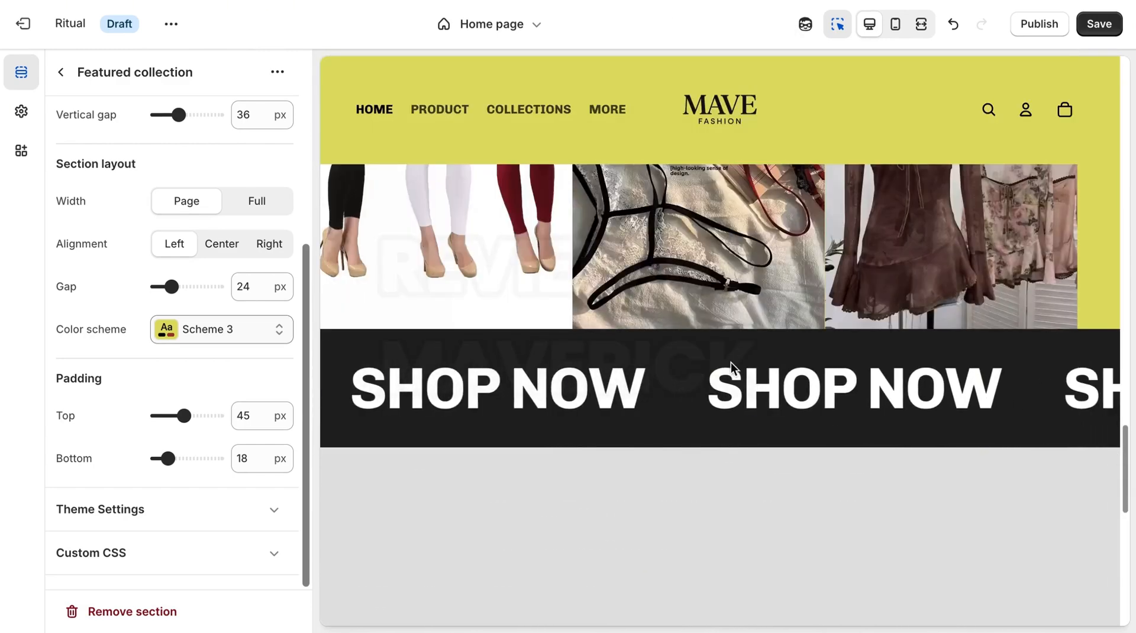
{"action": "left_click", "coordinate": [61, 73]}
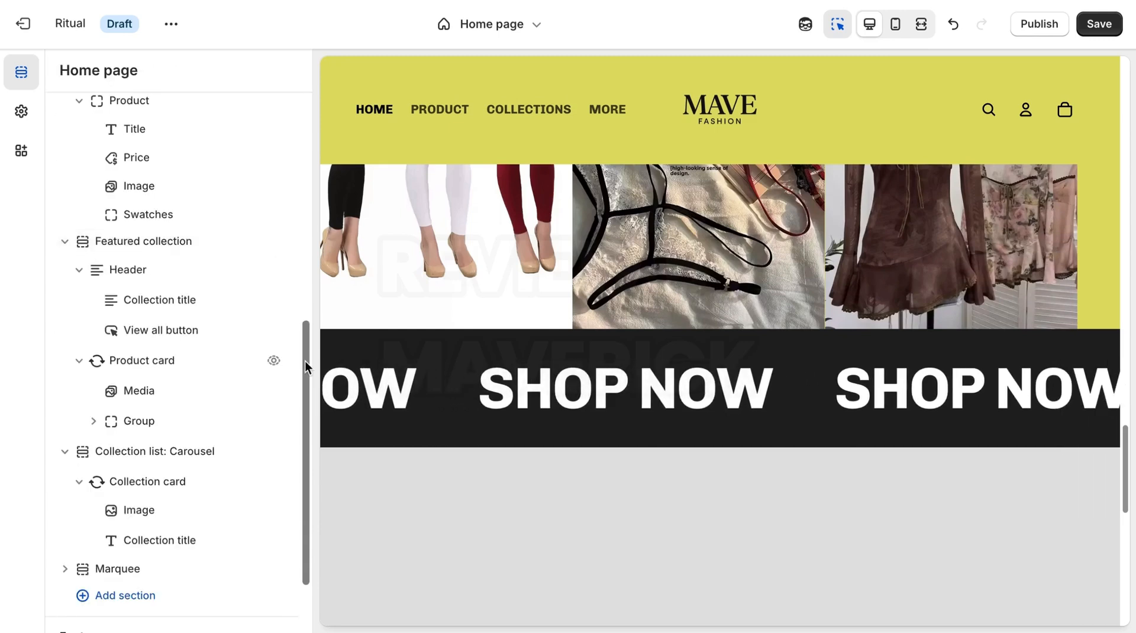
Step: Try the Forward motion direction on the Marquee section and switch it back to Reverse
{"action": "left_click_drag", "start_coordinate": [304, 361], "coordinate": [311, 458]}
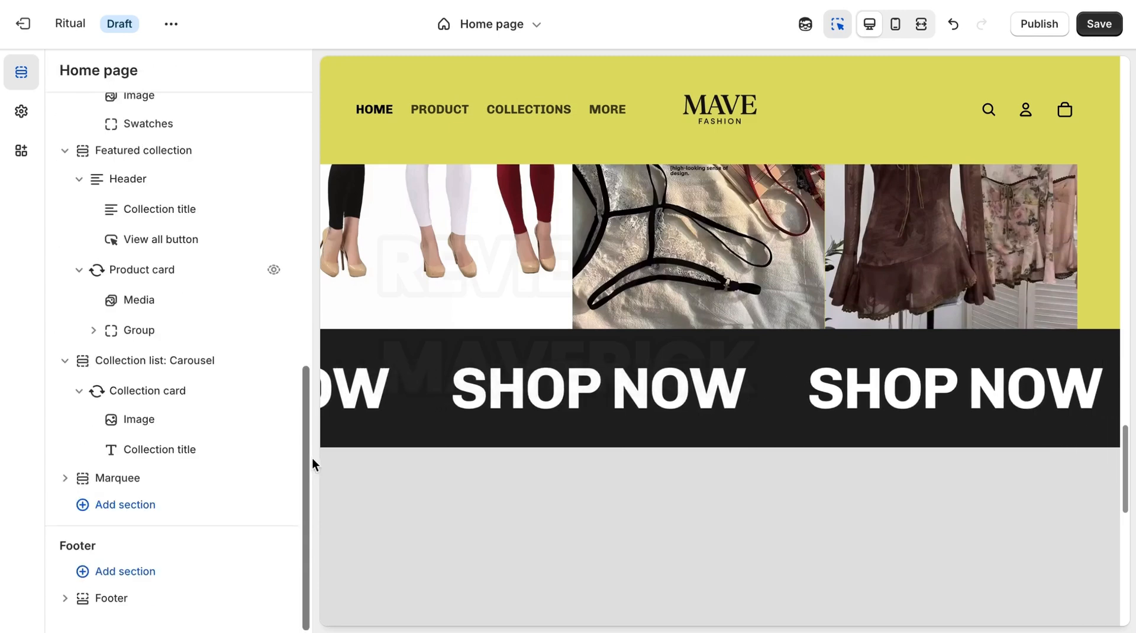
{"action": "left_click", "coordinate": [127, 478]}
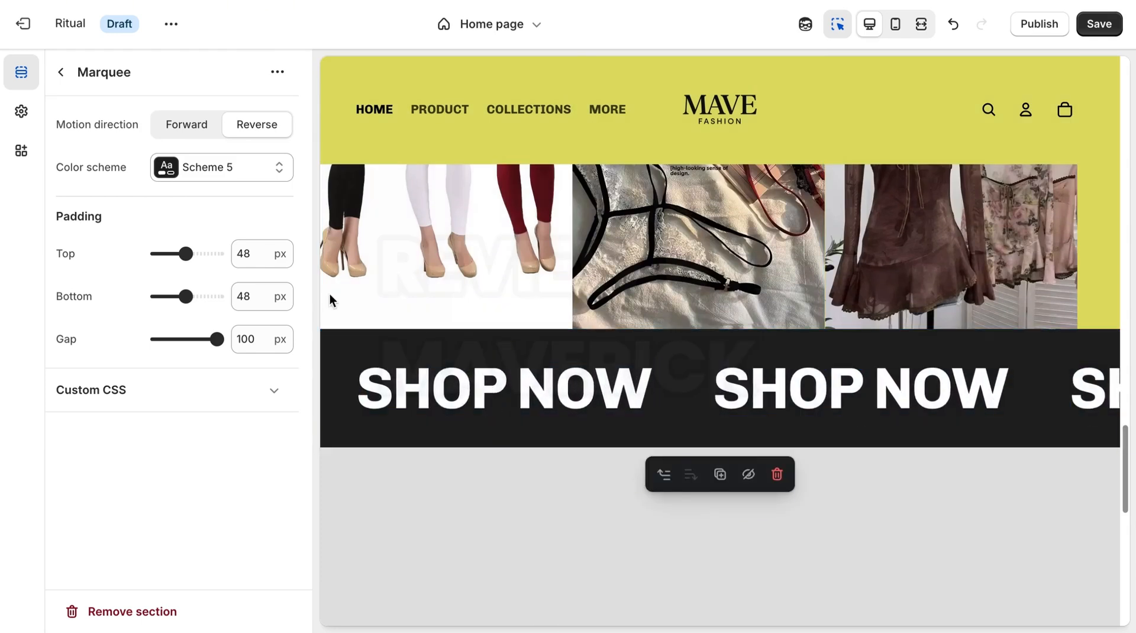
{"action": "left_click", "coordinate": [180, 124]}
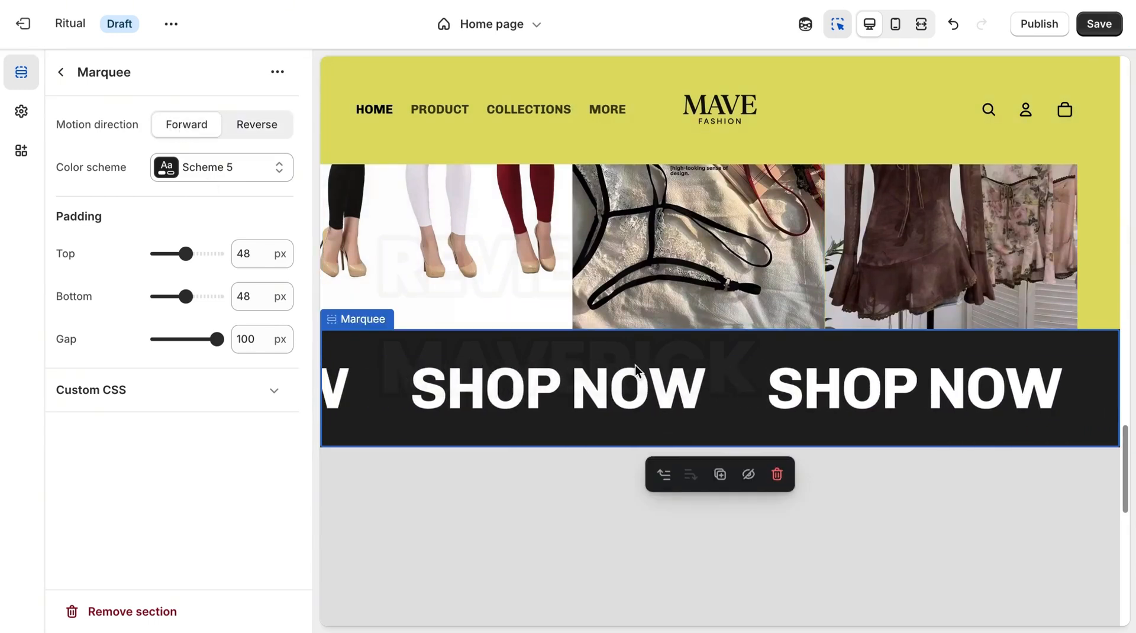
{"action": "left_click", "coordinate": [257, 136]}
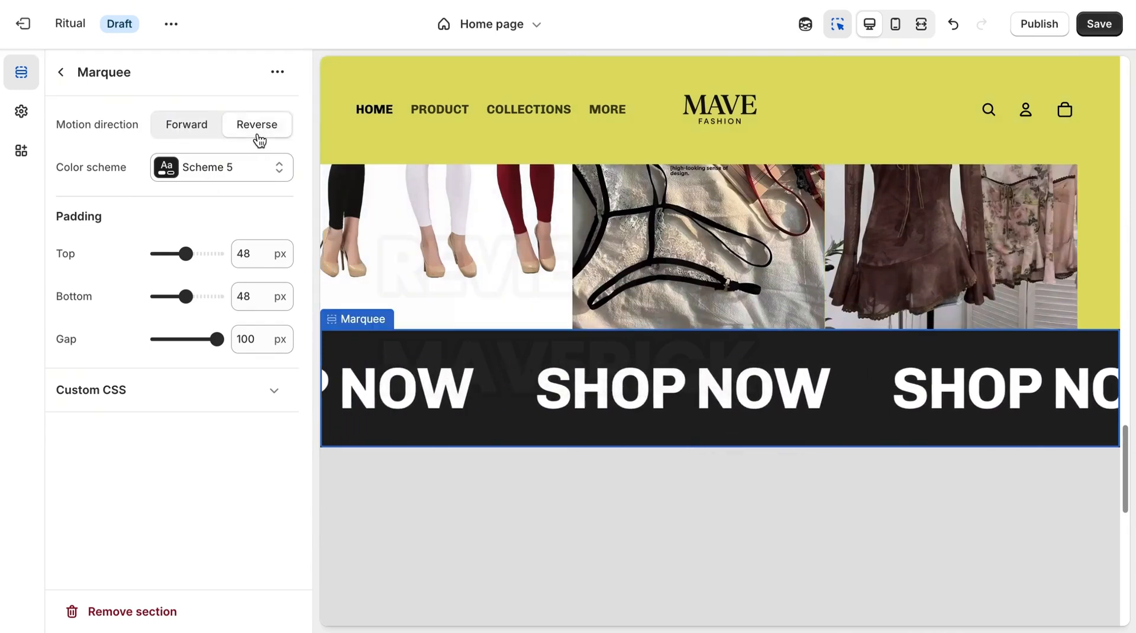
{"action": "left_click", "coordinate": [62, 77]}
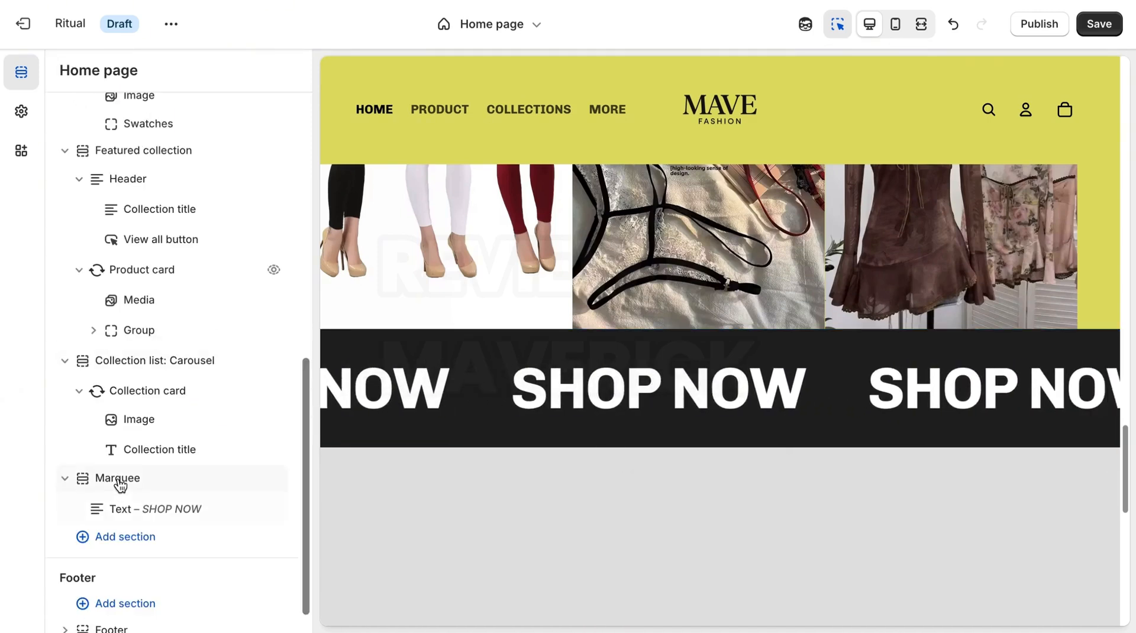
Step: Replace the text in the Marquee section's Text block with "NEW OFFERS", keeping its link to All products
{"action": "left_click", "coordinate": [185, 507]}
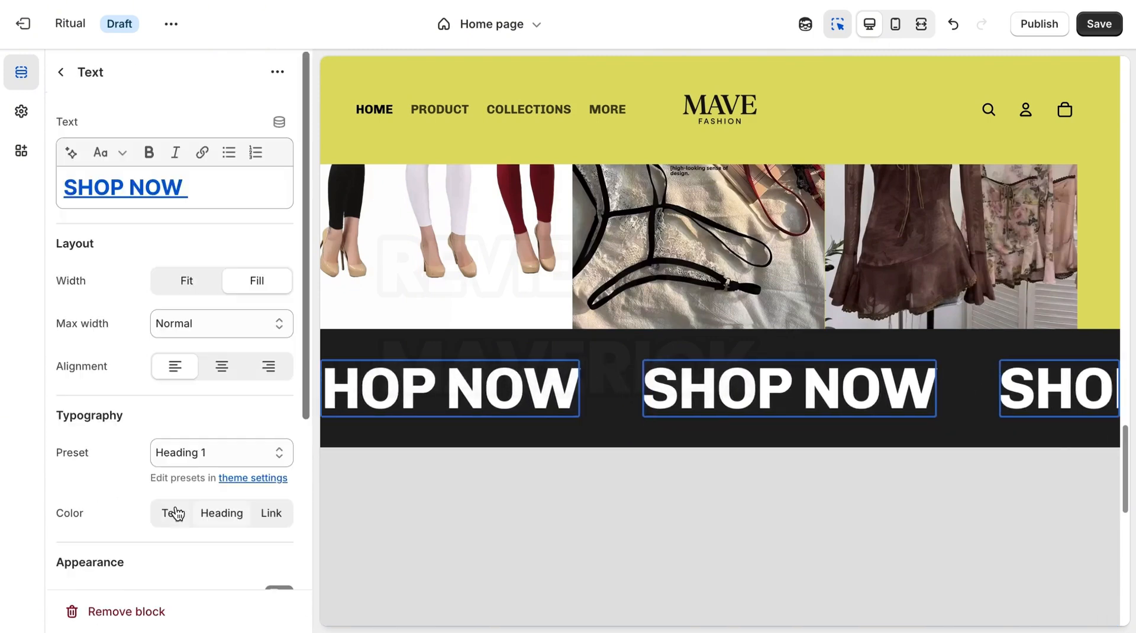
{"action": "left_click", "coordinate": [192, 190]}
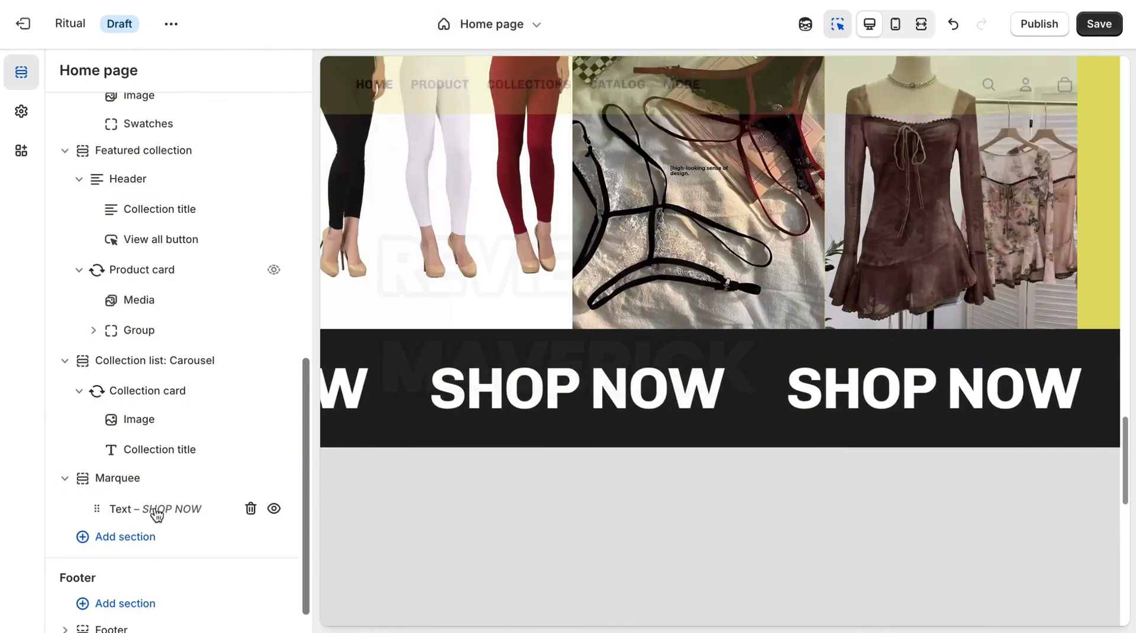
{"action": "left_click", "coordinate": [174, 508]}
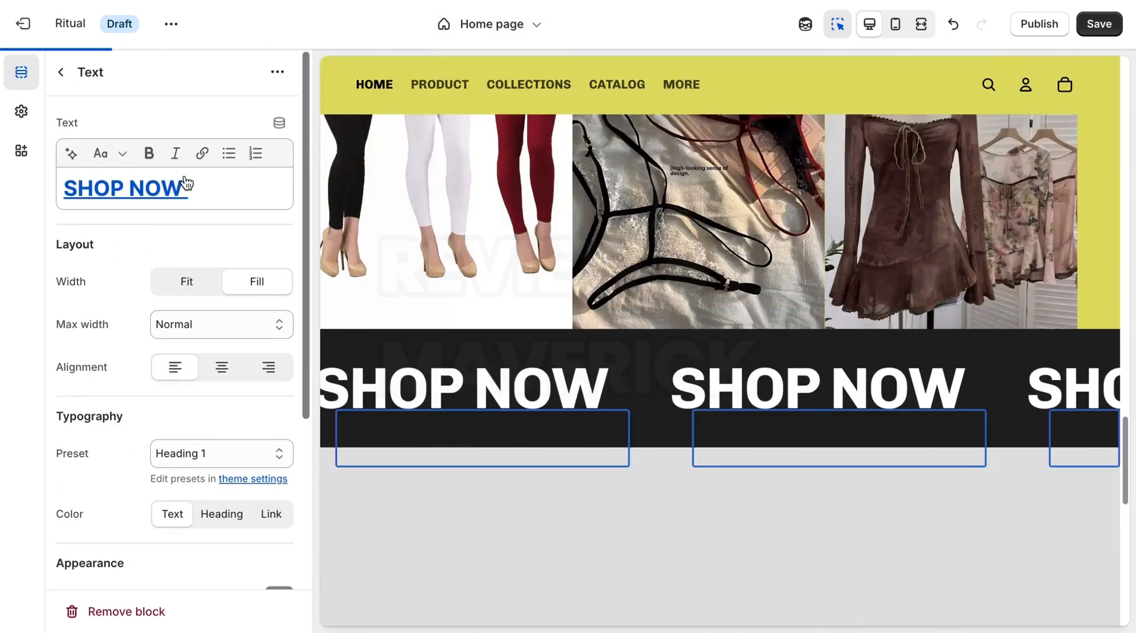
{"action": "left_click", "coordinate": [197, 189]}
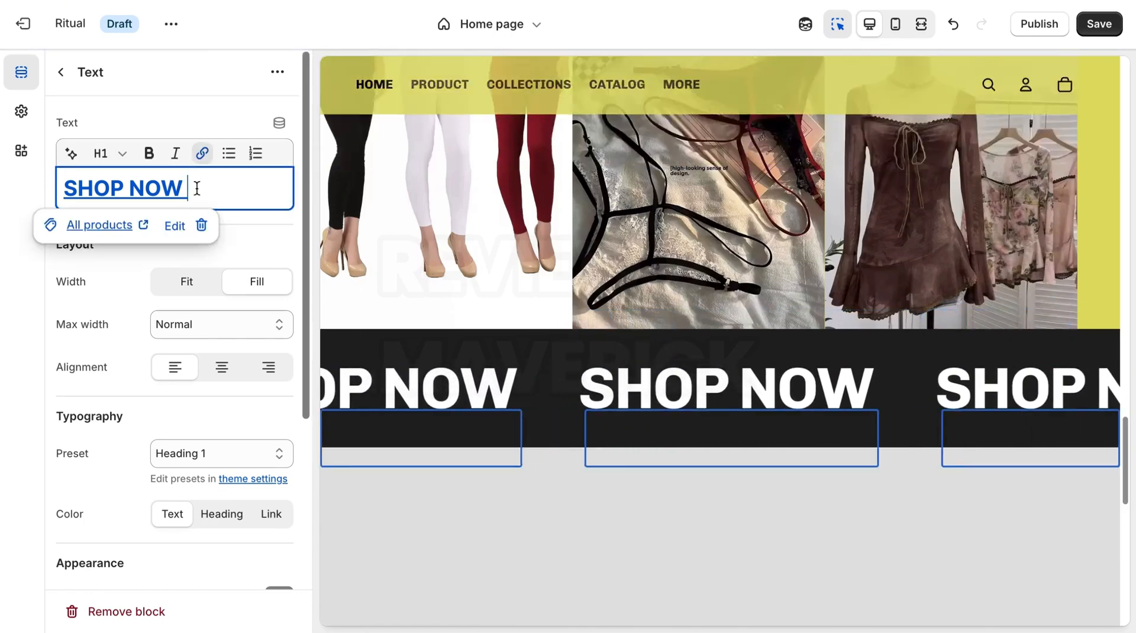
{"action": "key", "text": "BackSpace"}
{"action": "key", "text": "BackSpace"}
{"action": "key", "text": "BackSpace"}
{"action": "key", "text": "BackSpace"}
{"action": "key", "text": "BackSpace"}
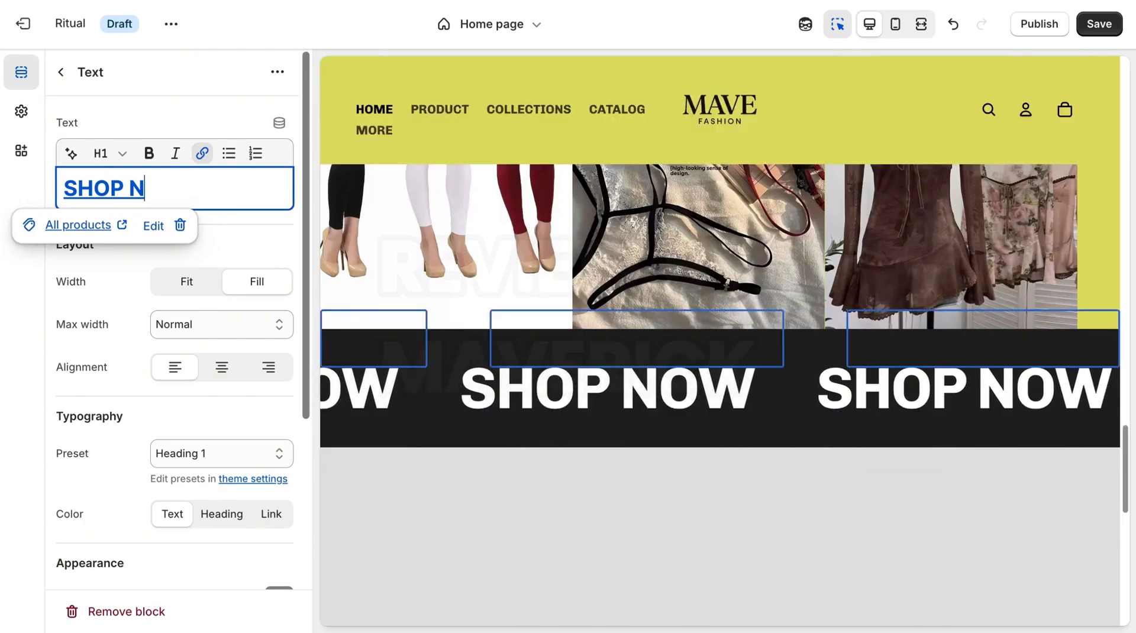
{"action": "key", "text": "BackSpace"}
{"action": "key", "text": "BackSpace"}
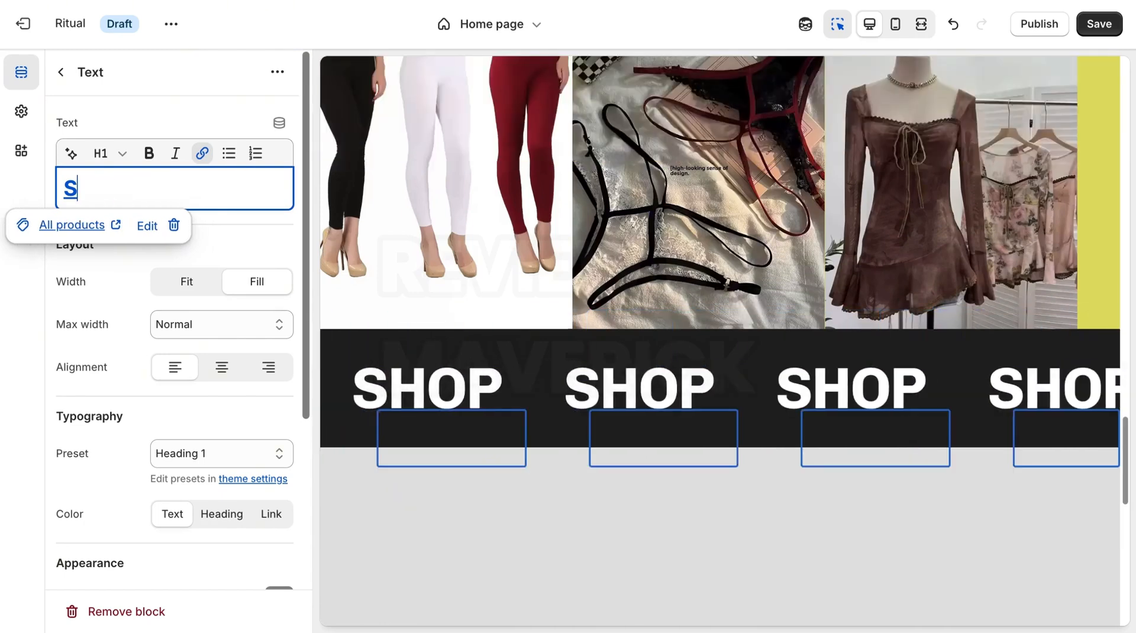
{"action": "type", "text": "NEW"}
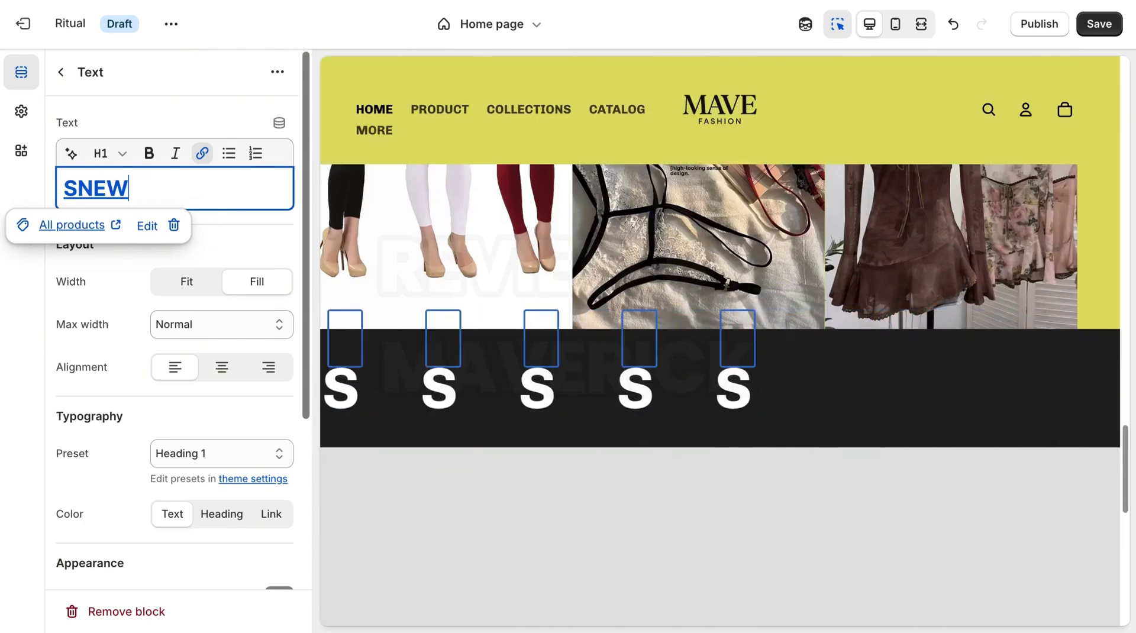
{"action": "type", "text": " OFFERS"}
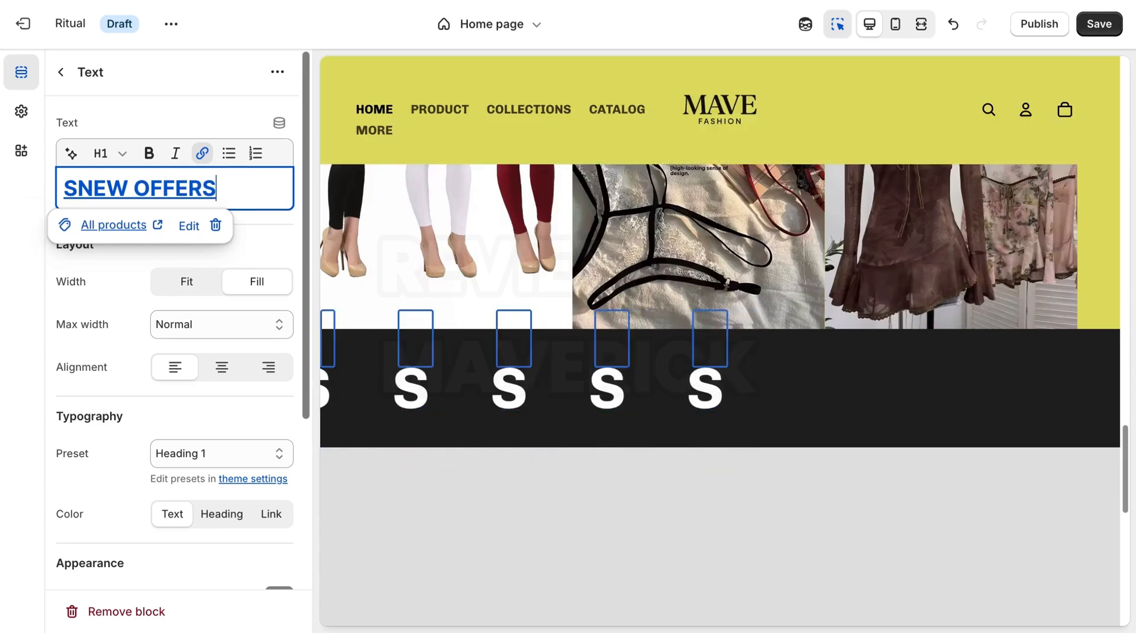
{"action": "left_click", "coordinate": [82, 188]}
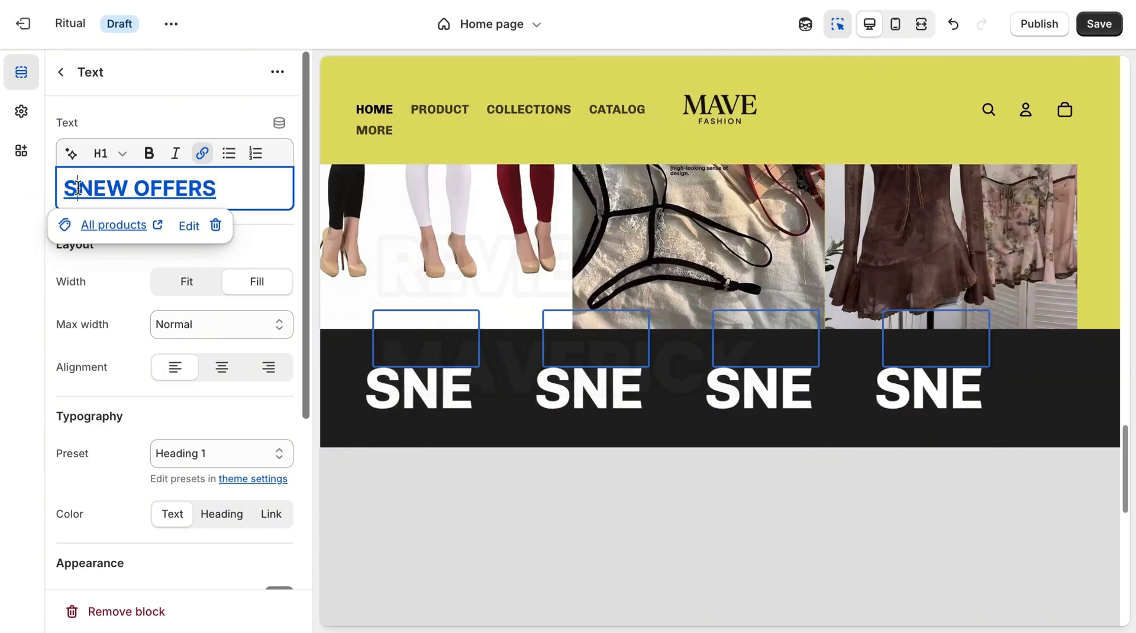
{"action": "key", "text": "BackSpace"}
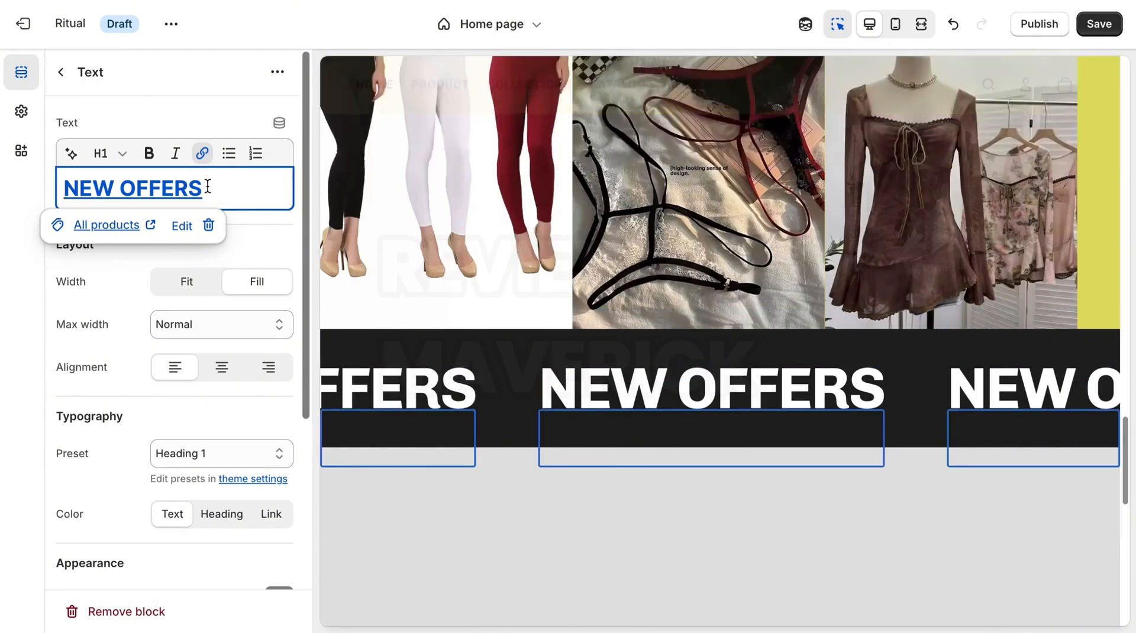
Step: Change the marquee text back to "SHOP NOW" and save the home page changes
{"action": "key", "text": "BackSpace"}
{"action": "key", "text": "BackSpace"}
{"action": "key", "text": "BackSpace"}
{"action": "key", "text": "BackSpace"}
{"action": "key", "text": "BackSpace"}
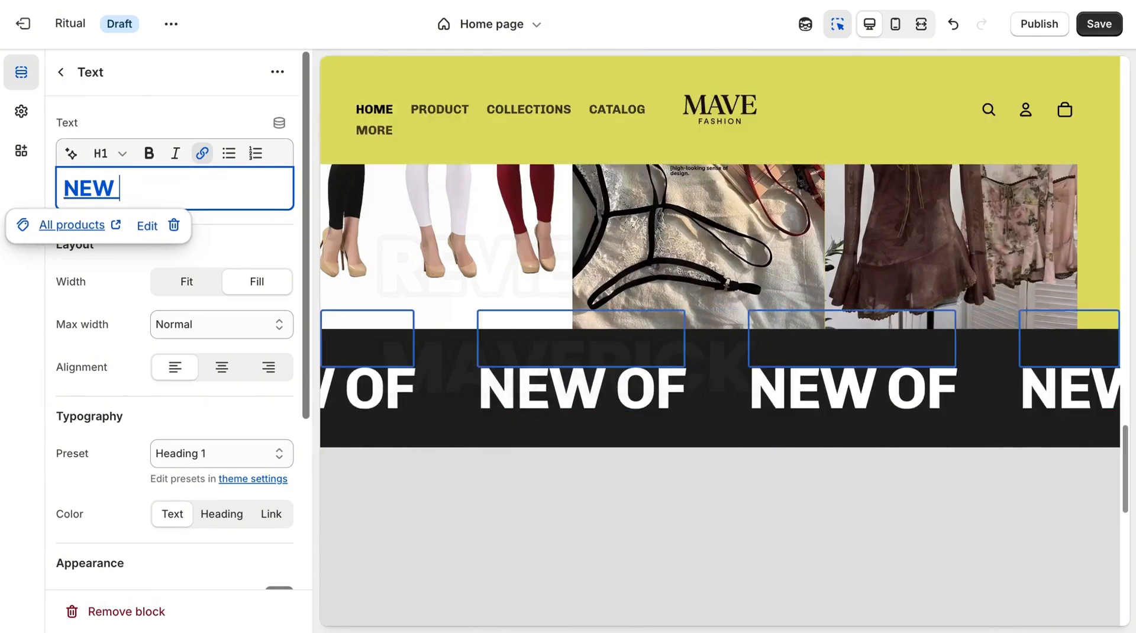
{"action": "type", "text": "SHOP"}
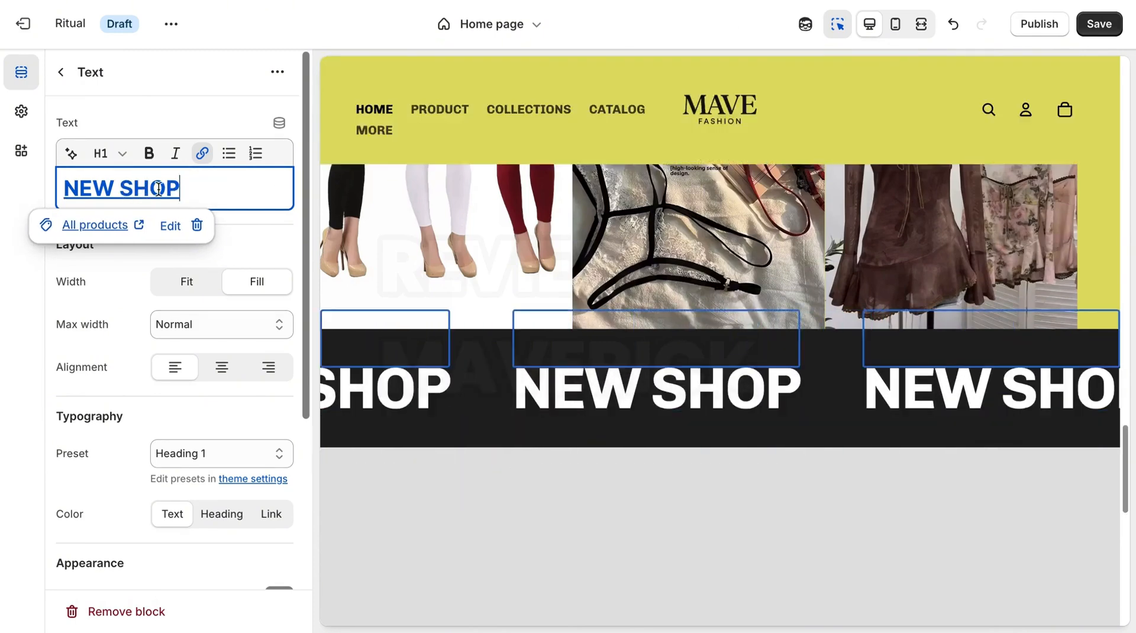
{"action": "type", "text": " NOW"}
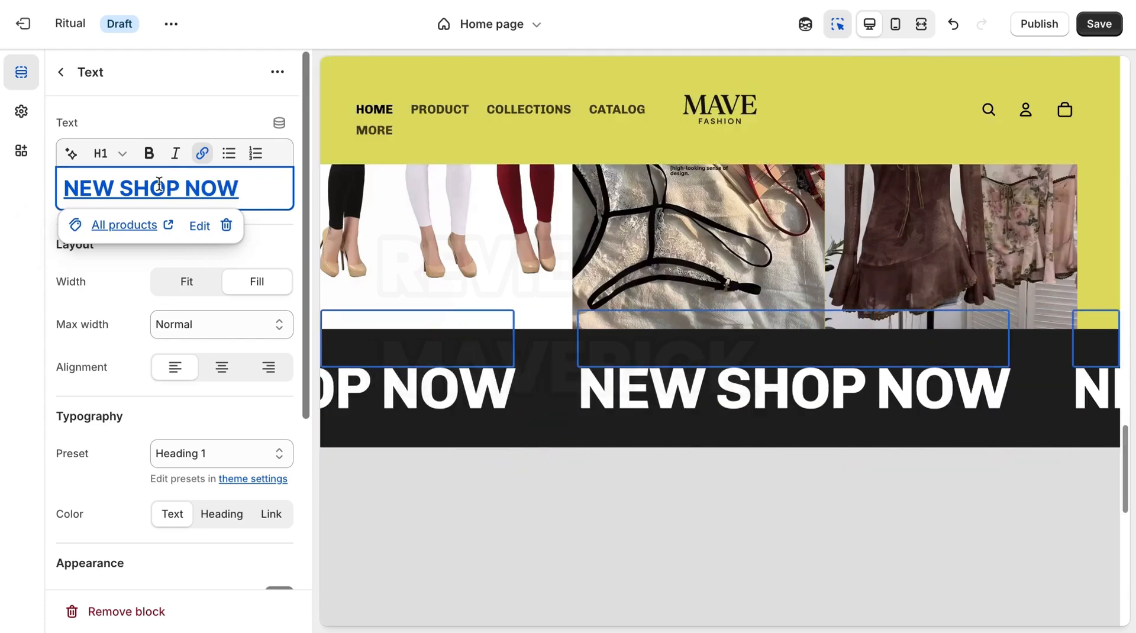
{"action": "key", "text": "BackSpace"}
{"action": "key", "text": "BackSpace"}
{"action": "key", "text": "BackSpace"}
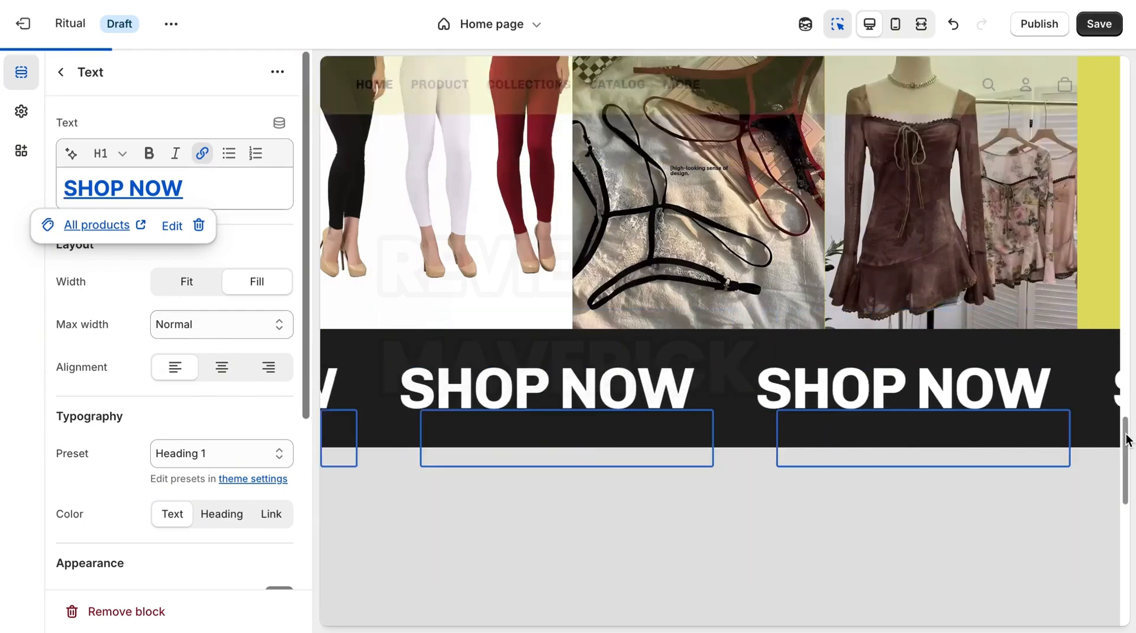
{"action": "left_click_drag", "start_coordinate": [1126, 441], "coordinate": [1130, 513]}
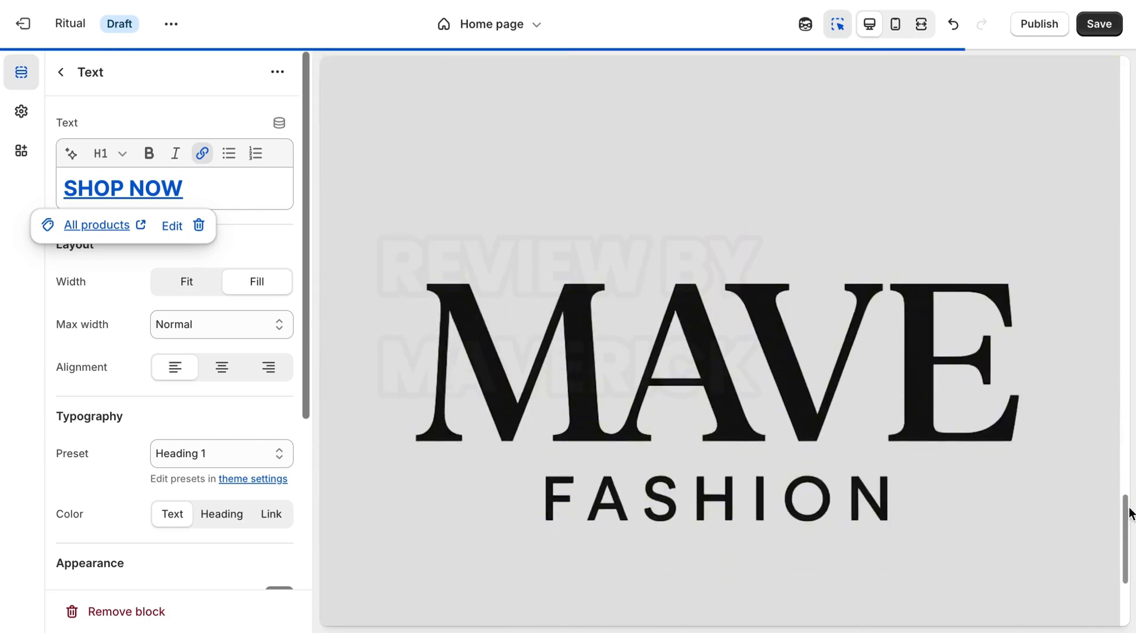
{"action": "left_click", "coordinate": [1091, 27]}
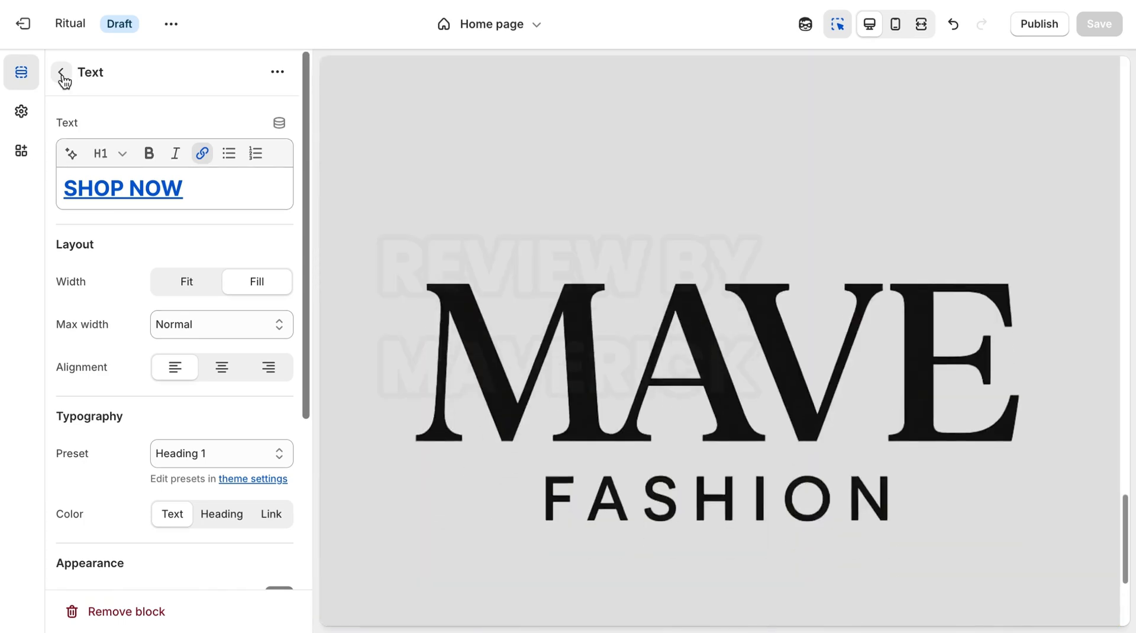
Step: Review the Footer section's color scheme options and set its background media to Image
{"action": "left_click", "coordinate": [61, 72]}
{"action": "scroll", "coordinate": [307, 510], "scroll_direction": "down", "scroll_amount": 1}
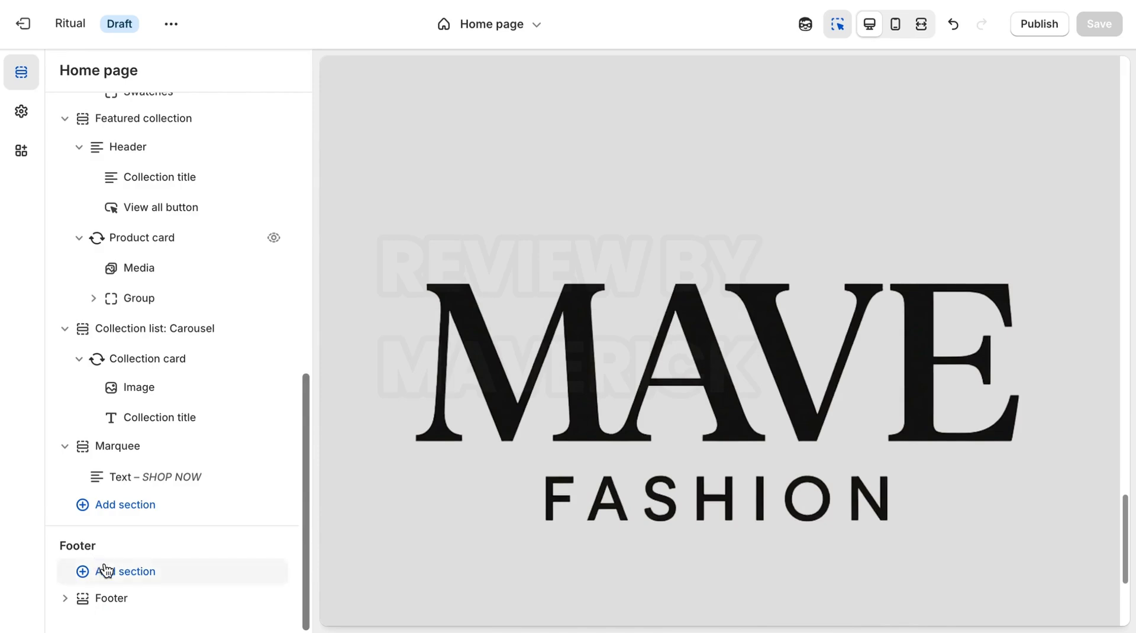
{"action": "left_click", "coordinate": [108, 600]}
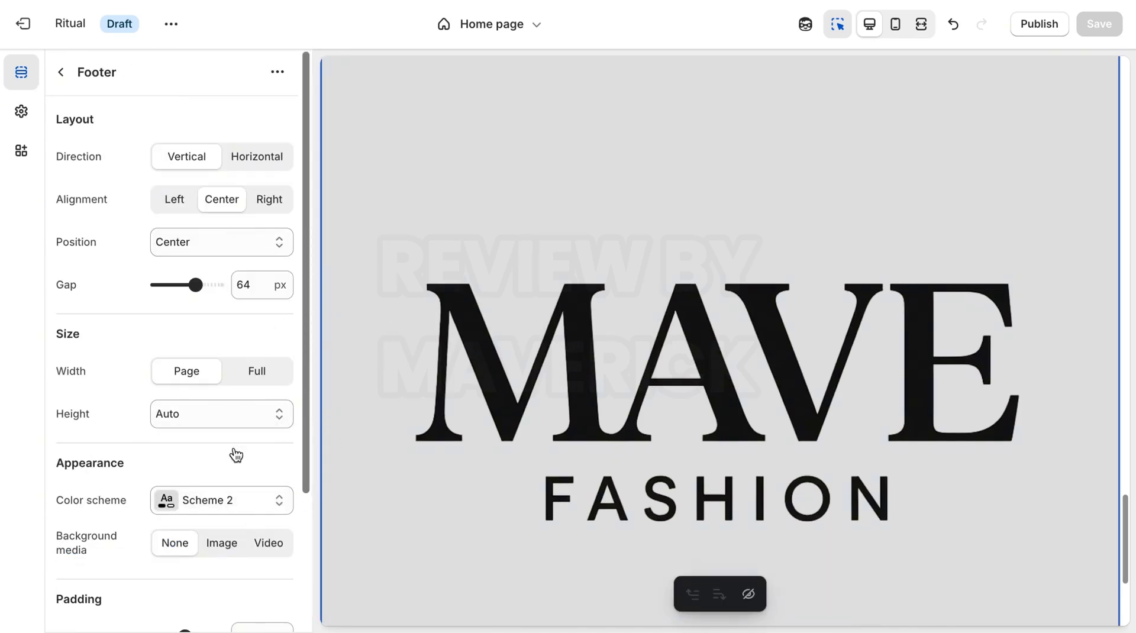
{"action": "left_click", "coordinate": [213, 500]}
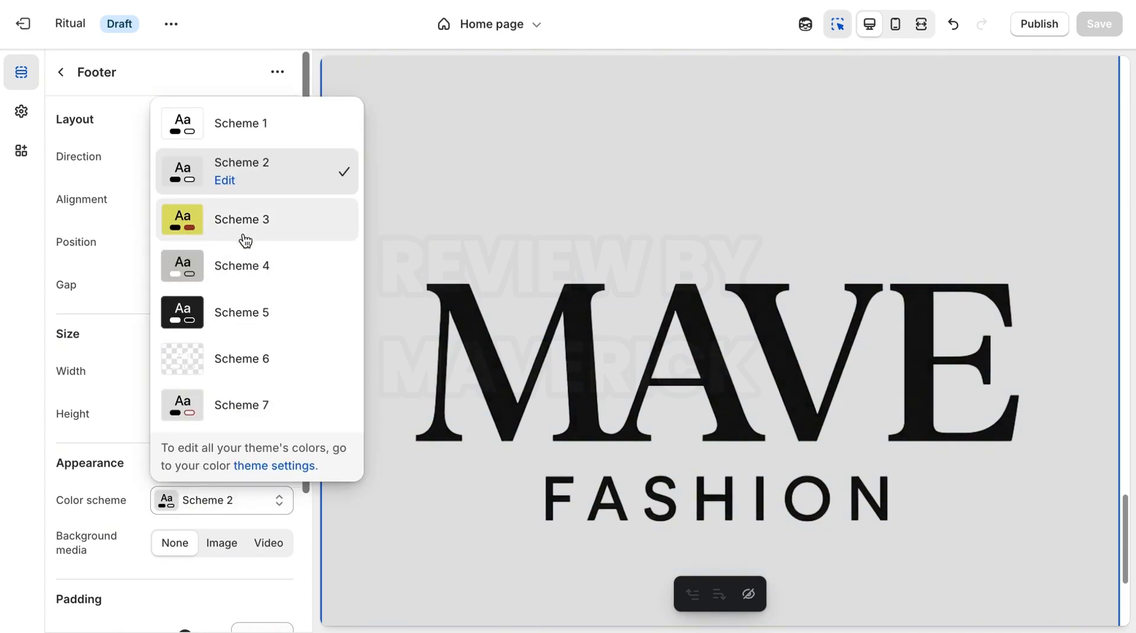
{"action": "left_click", "coordinate": [216, 543]}
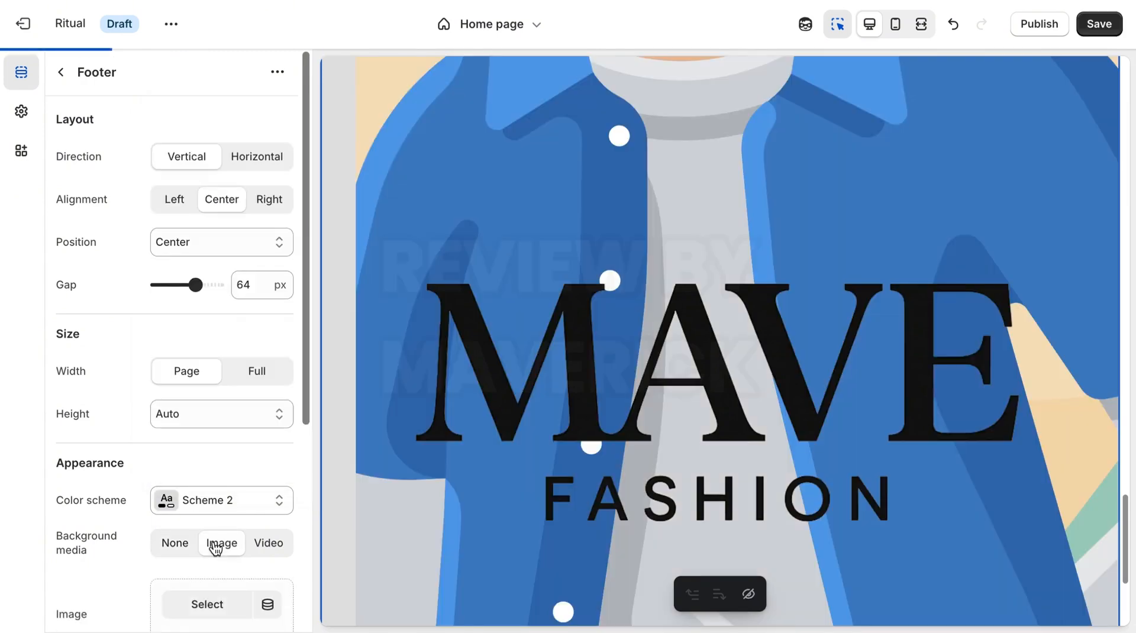
Step: Set the Footer's background image to the free Women's Fashion photo of the laughing woman against a yellow backdrop
{"action": "left_click_drag", "start_coordinate": [303, 407], "coordinate": [300, 534]}
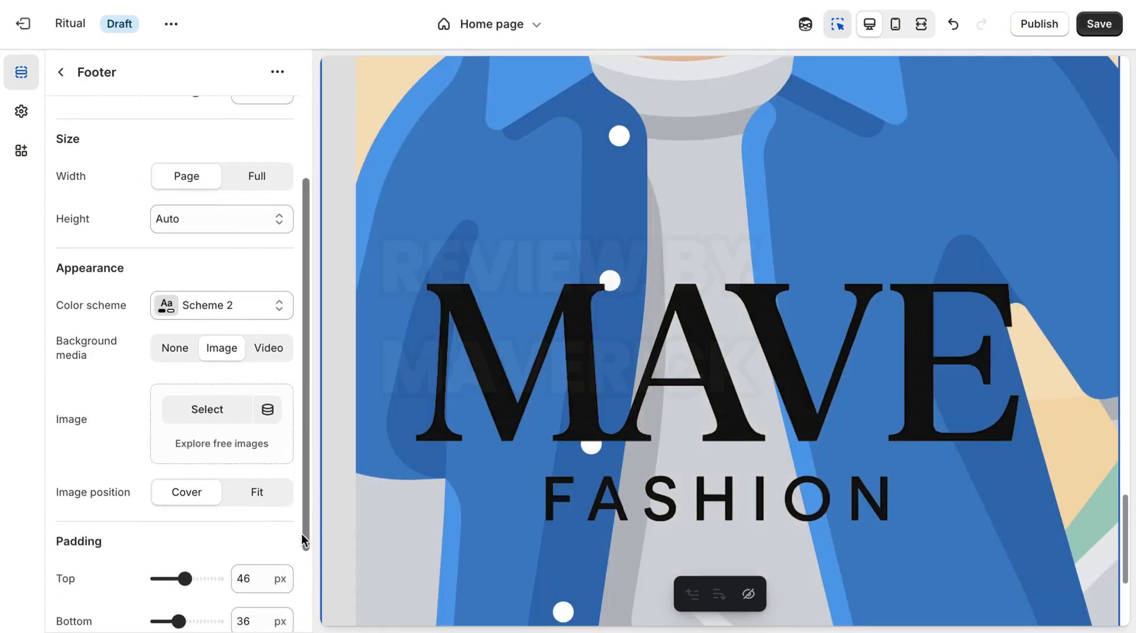
{"action": "left_click", "coordinate": [218, 404]}
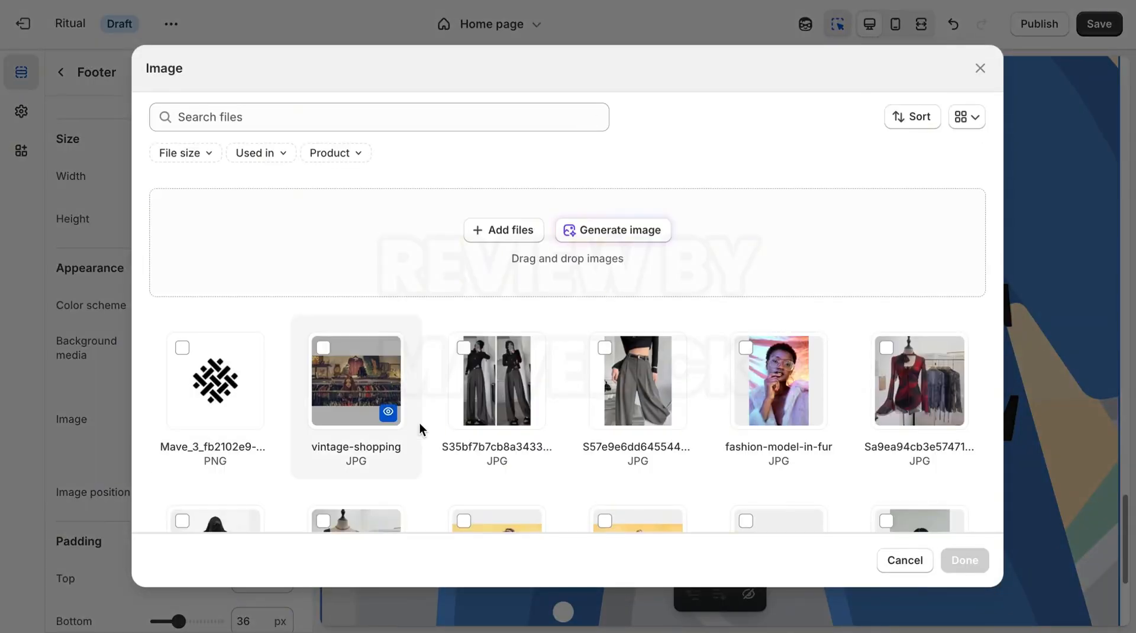
{"action": "left_click", "coordinate": [981, 69]}
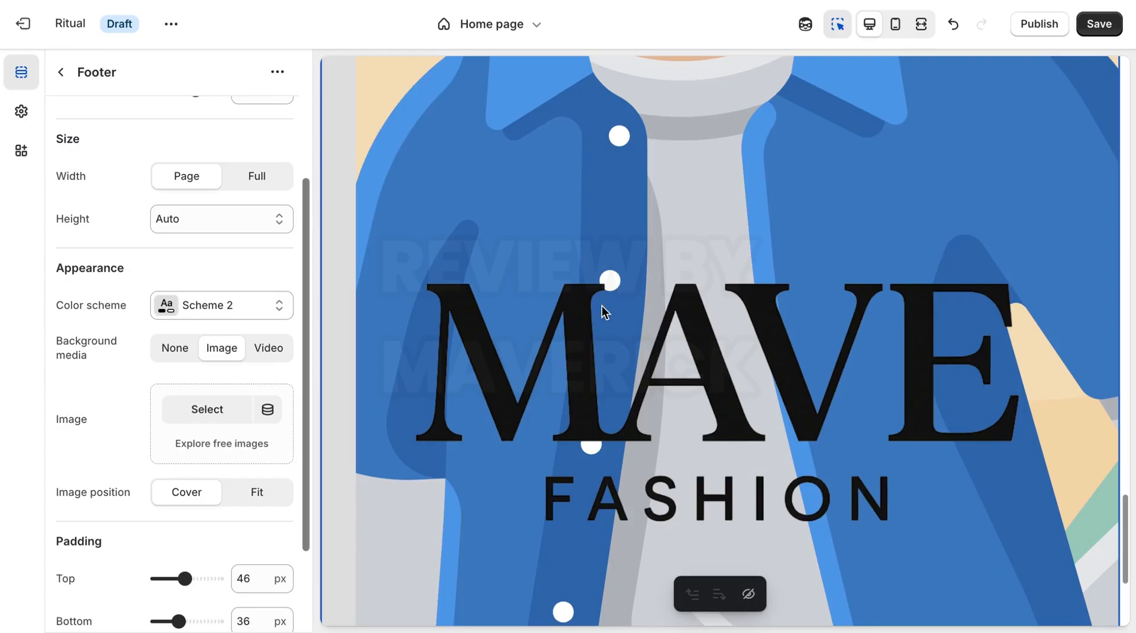
{"action": "left_click", "coordinate": [223, 443]}
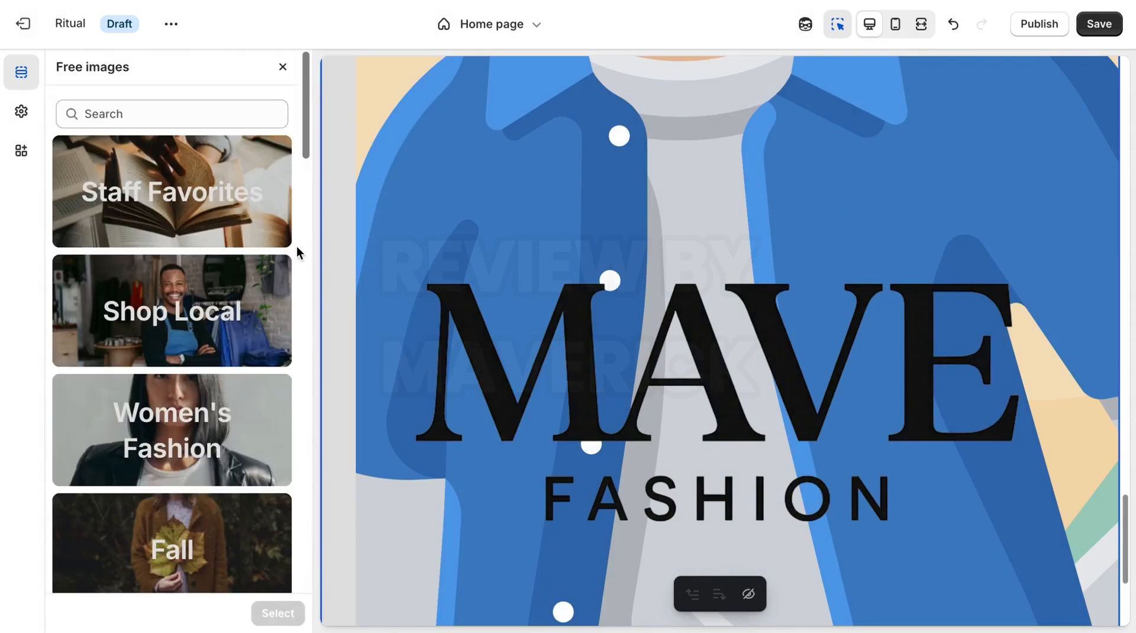
{"action": "left_click", "coordinate": [213, 429]}
{"action": "left_click", "coordinate": [236, 256]}
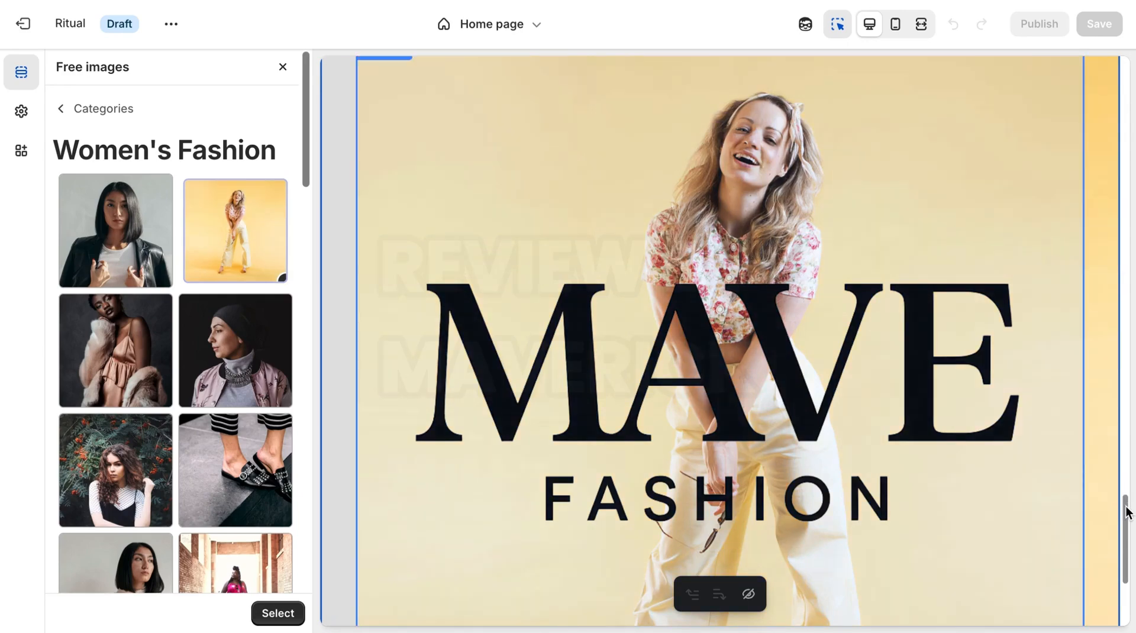
{"action": "left_click_drag", "start_coordinate": [1126, 508], "coordinate": [1133, 467]}
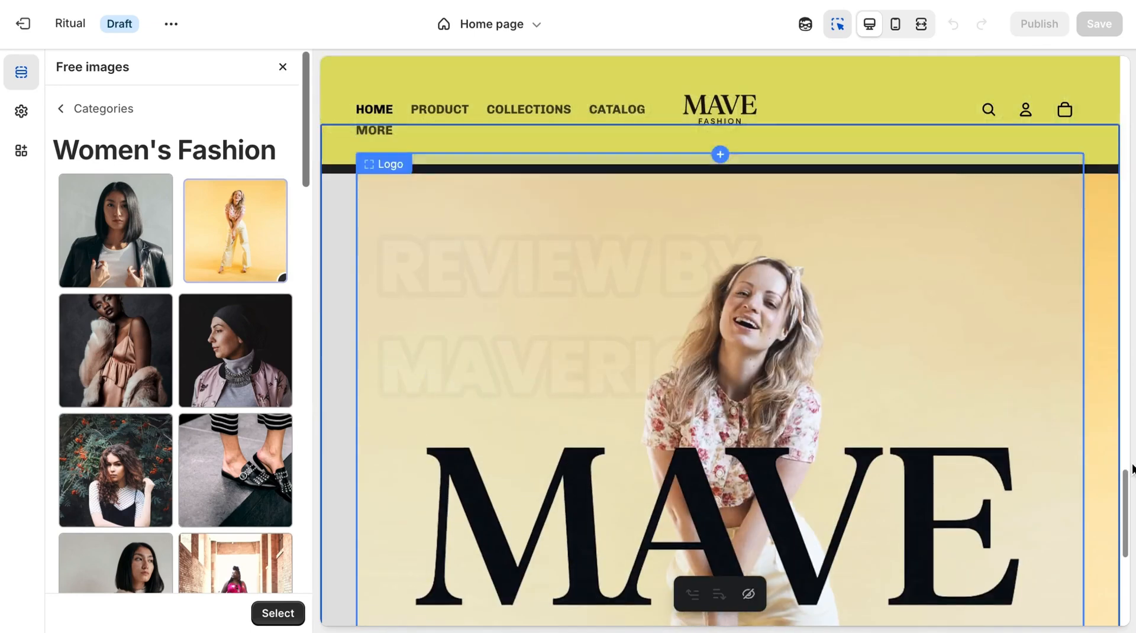
{"action": "left_click", "coordinate": [60, 108]}
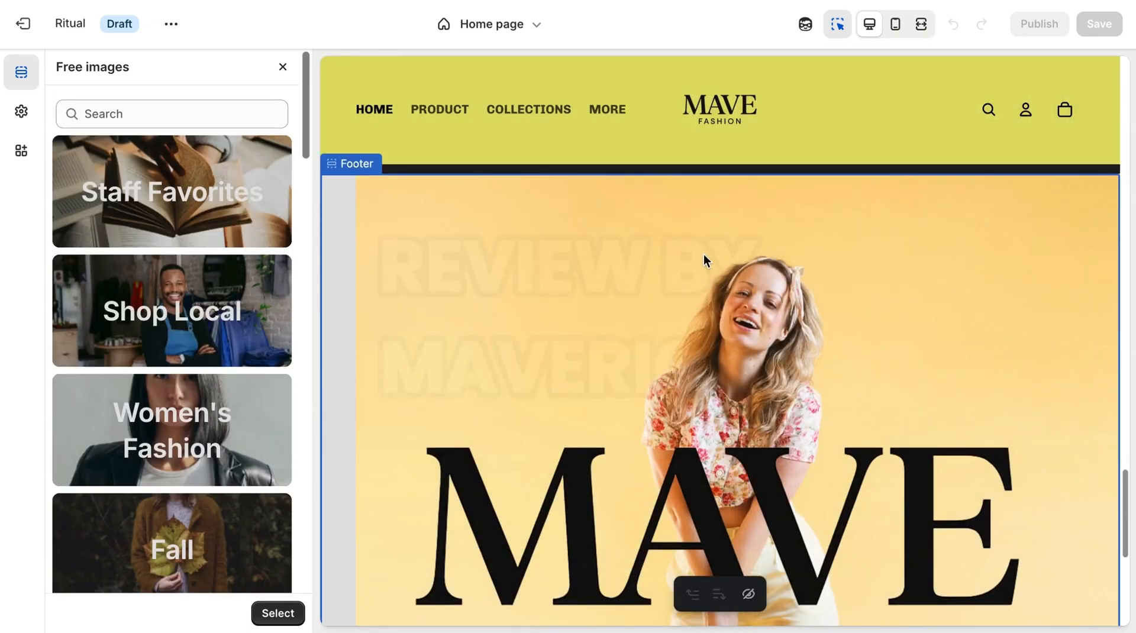
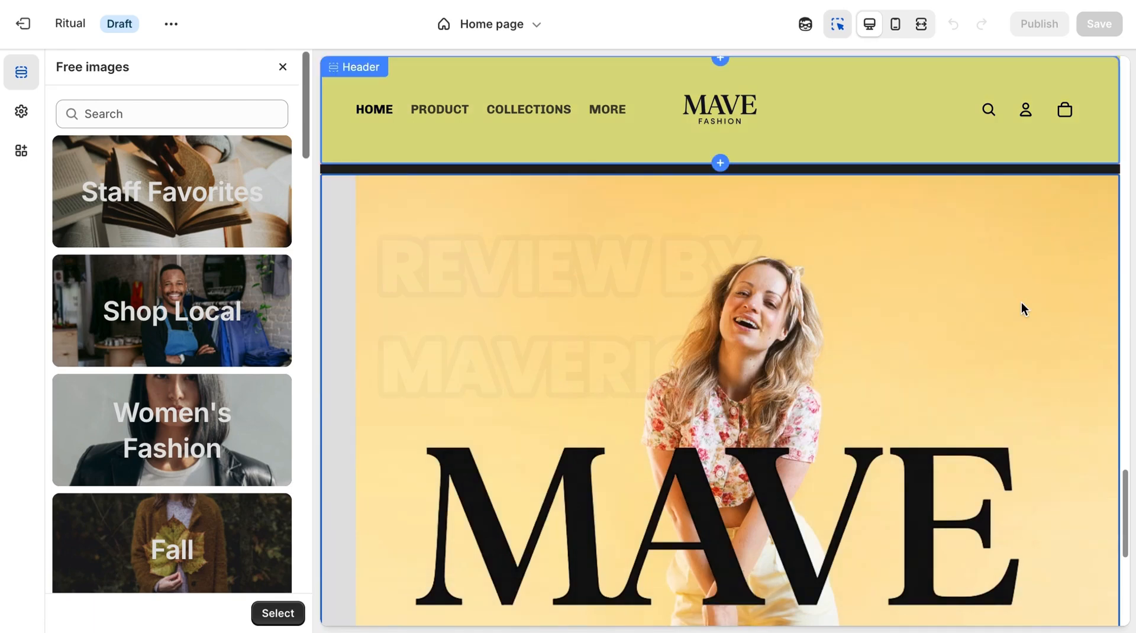
{"action": "left_click", "coordinate": [282, 615]}
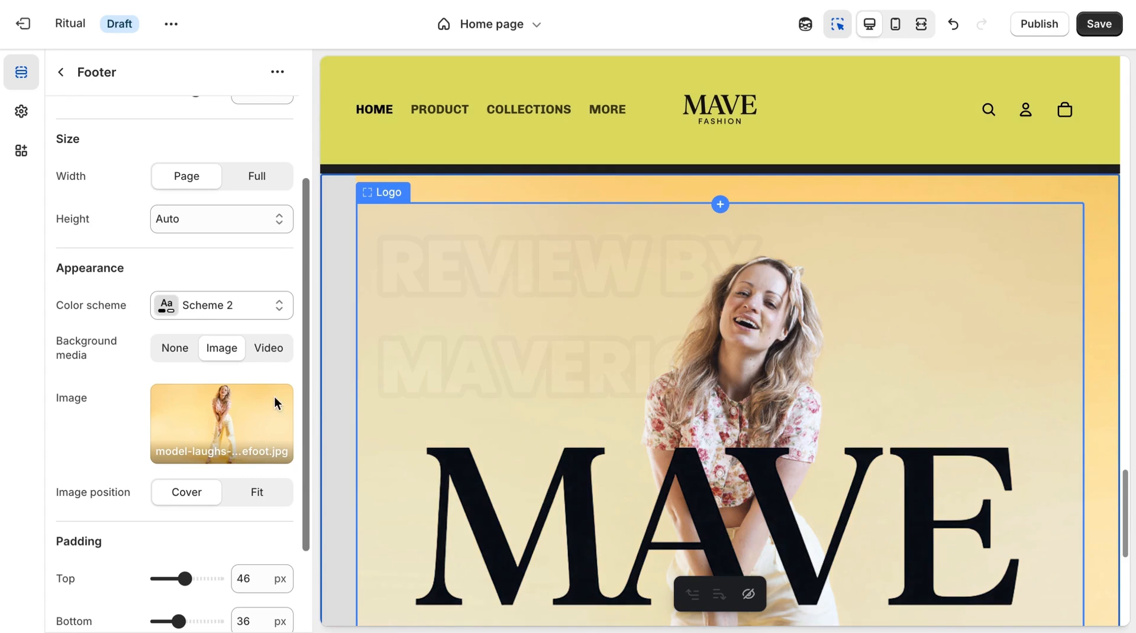
Step: Deactivate the preview inspector and save a copy of the footer's background image to the Downloads folder
{"action": "right_click", "coordinate": [254, 410]}
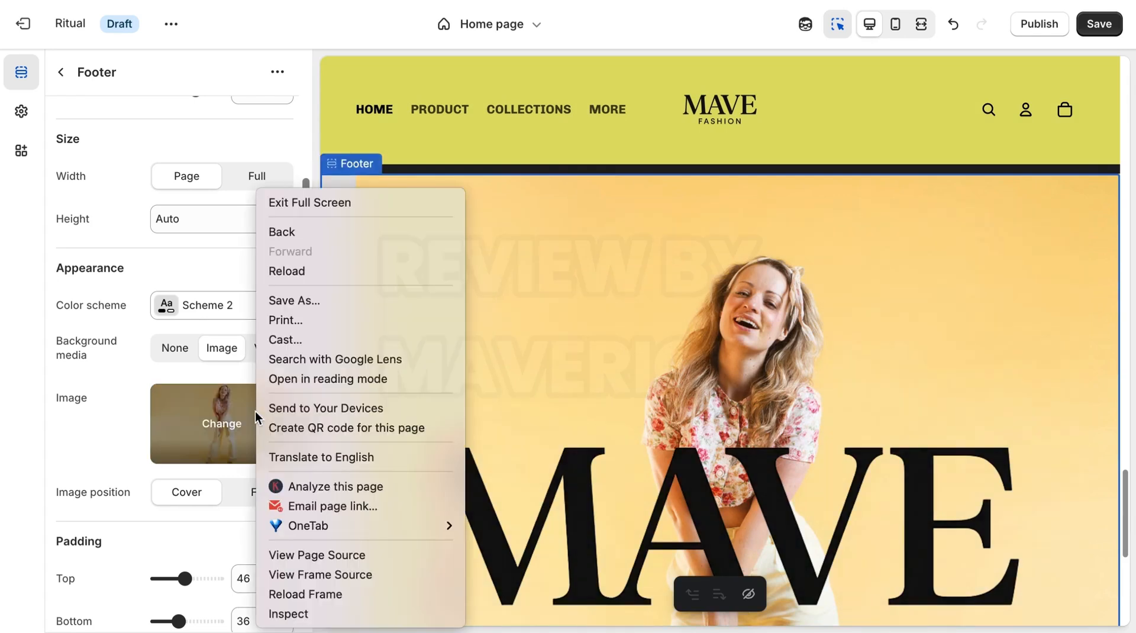
{"action": "left_click", "coordinate": [243, 403]}
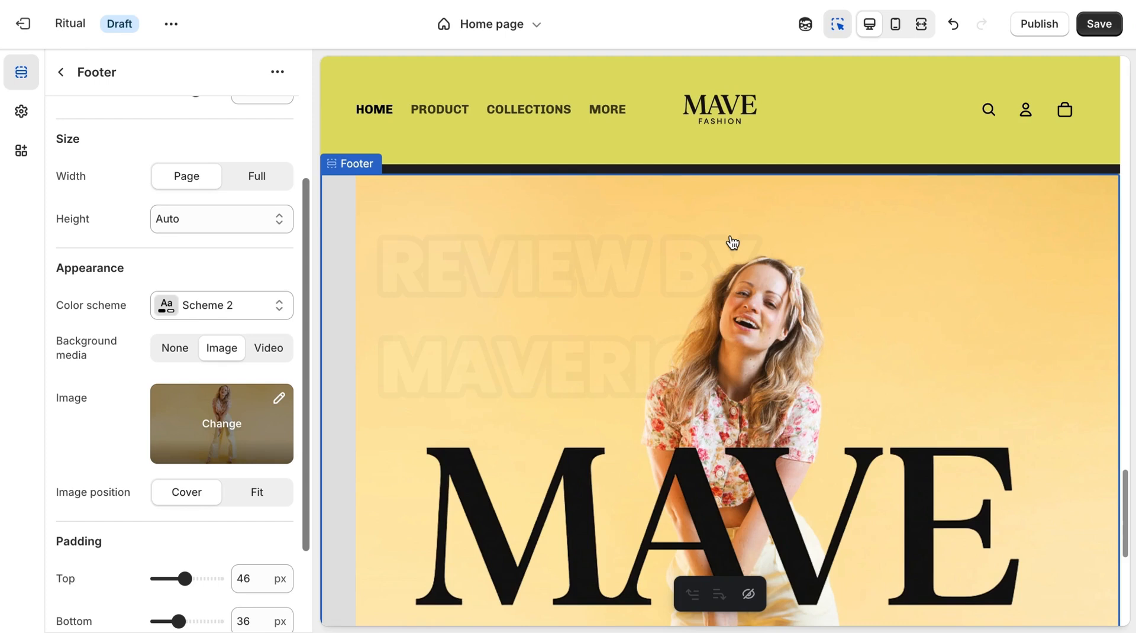
{"action": "right_click", "coordinate": [973, 551]}
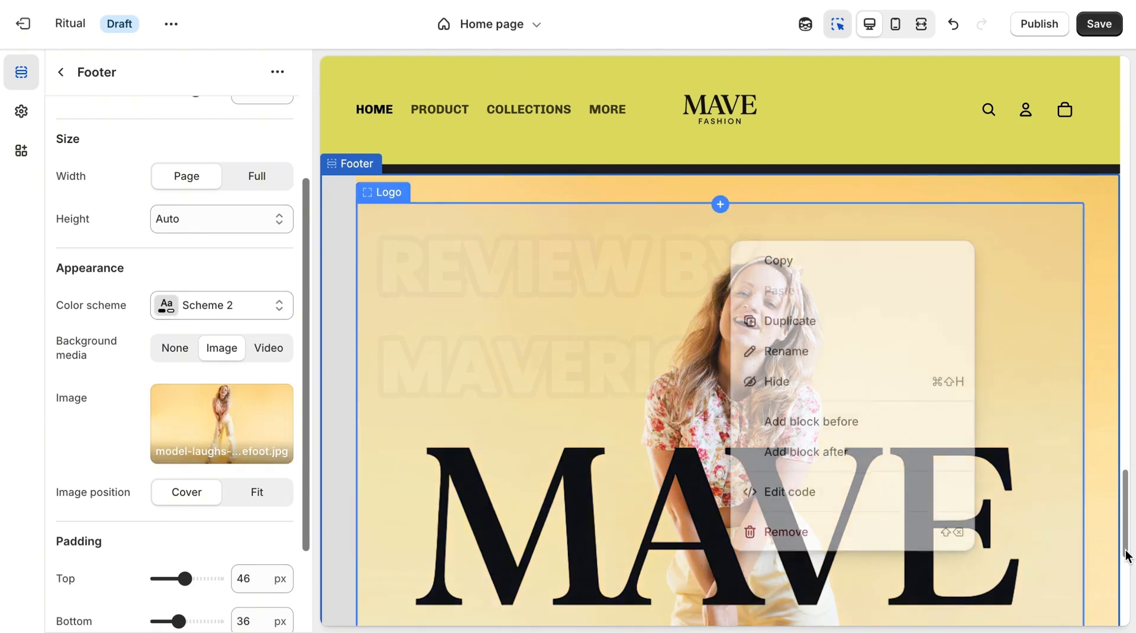
{"action": "left_click", "coordinate": [915, 524]}
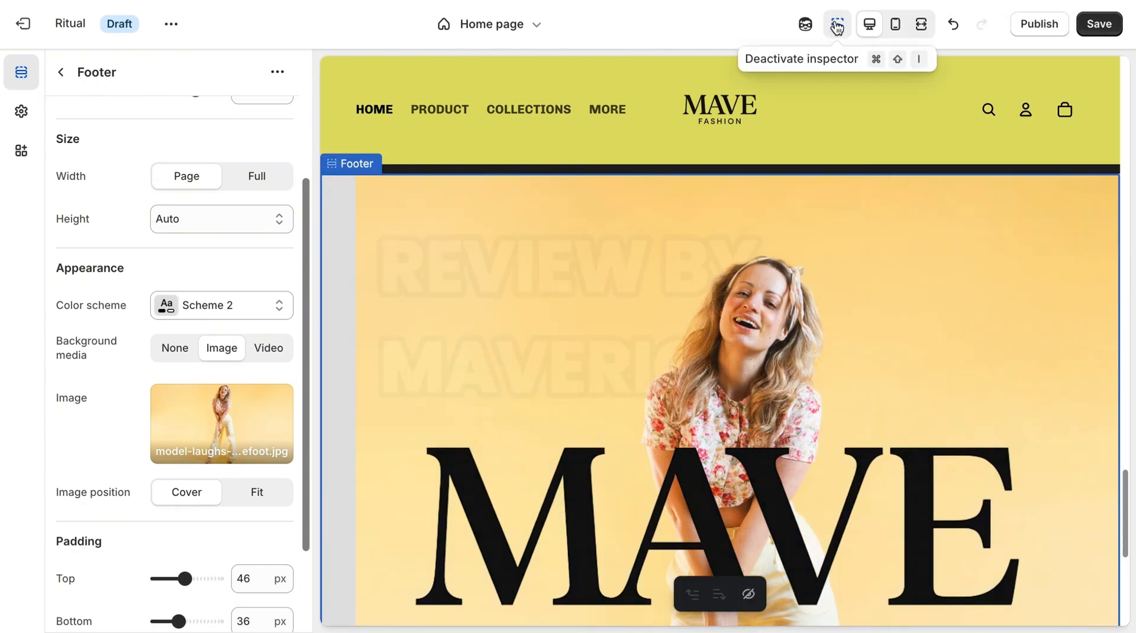
{"action": "left_click", "coordinate": [837, 26]}
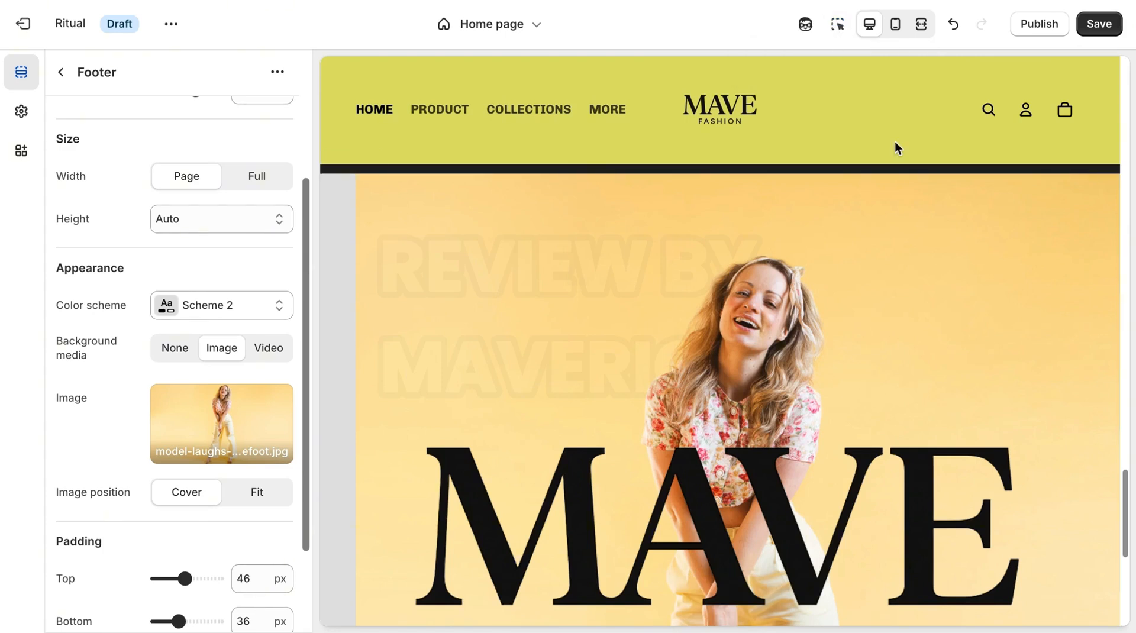
{"action": "right_click", "coordinate": [944, 261]}
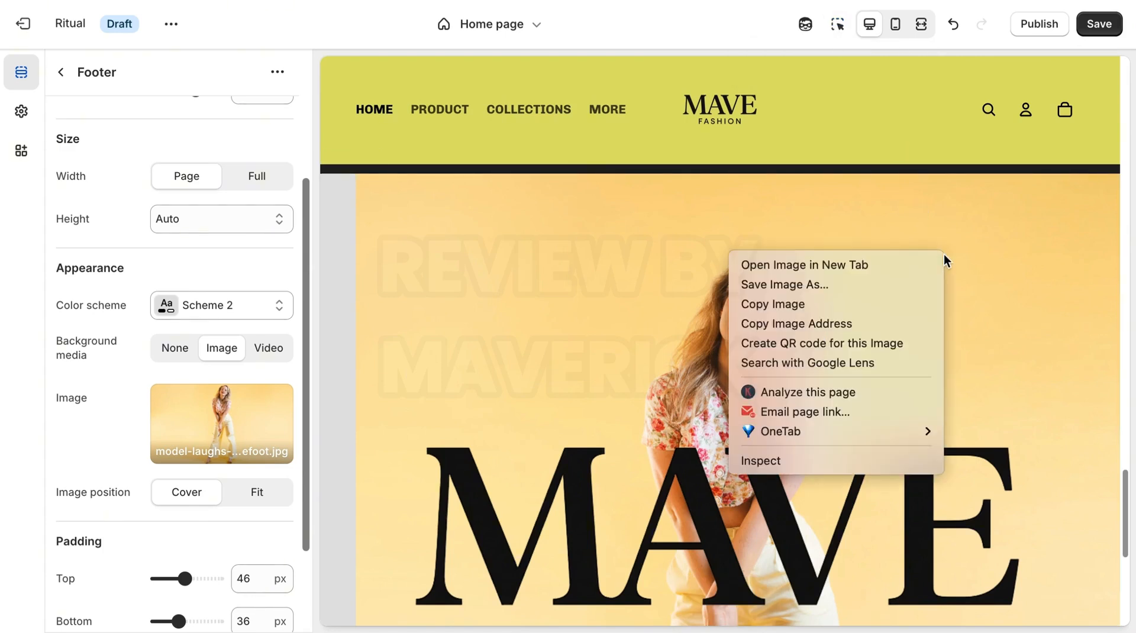
{"action": "left_click", "coordinate": [883, 292]}
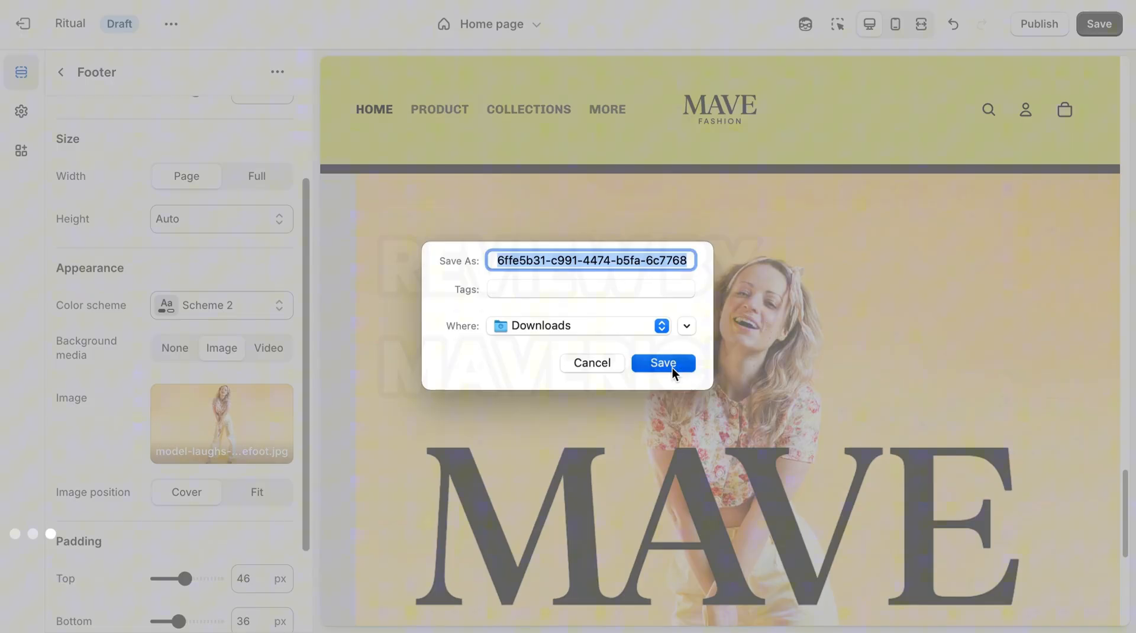
{"action": "left_click", "coordinate": [663, 363]}
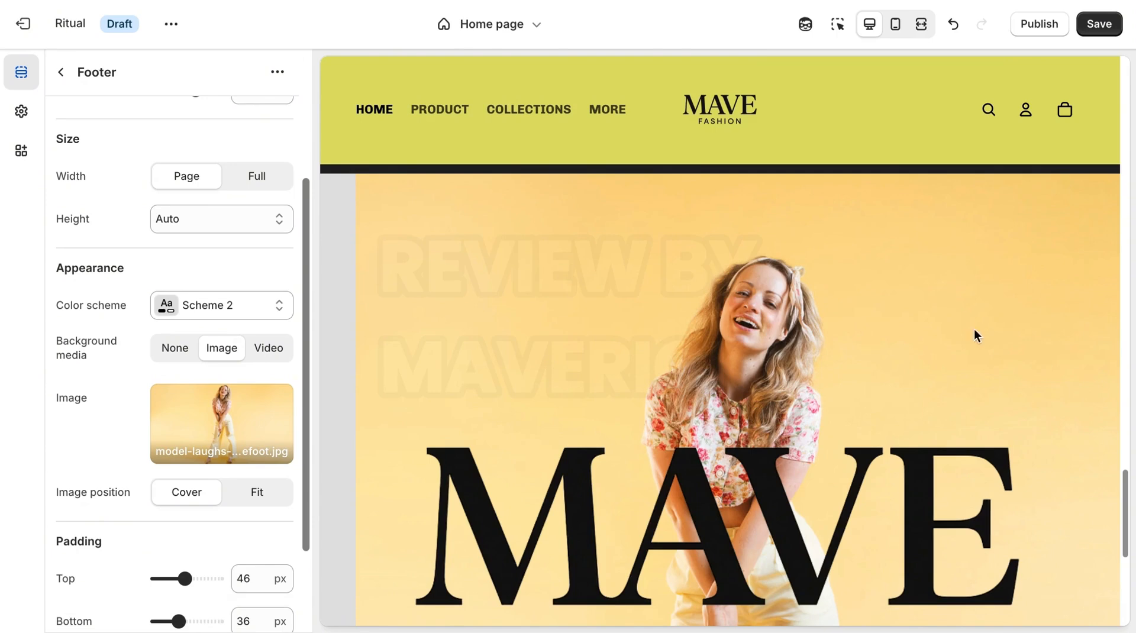
Step: Reactivate the inspector and turn off Show "Powered by Shopify" in the footer's Copyright block
{"action": "left_click_drag", "start_coordinate": [1126, 495], "coordinate": [1126, 592]}
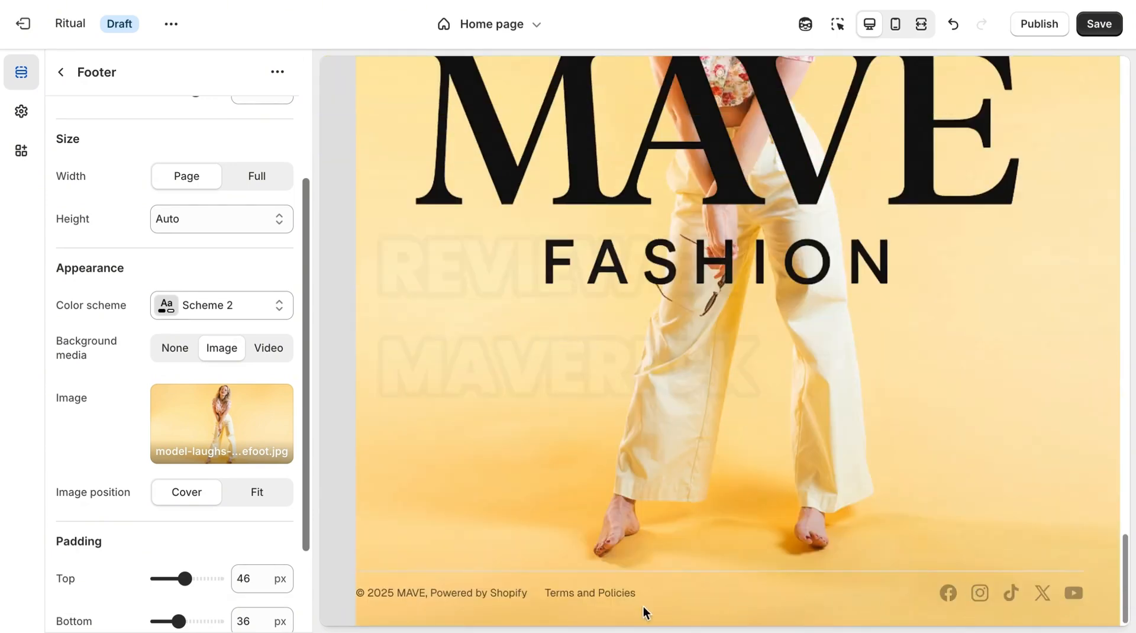
{"action": "left_click", "coordinate": [454, 594]}
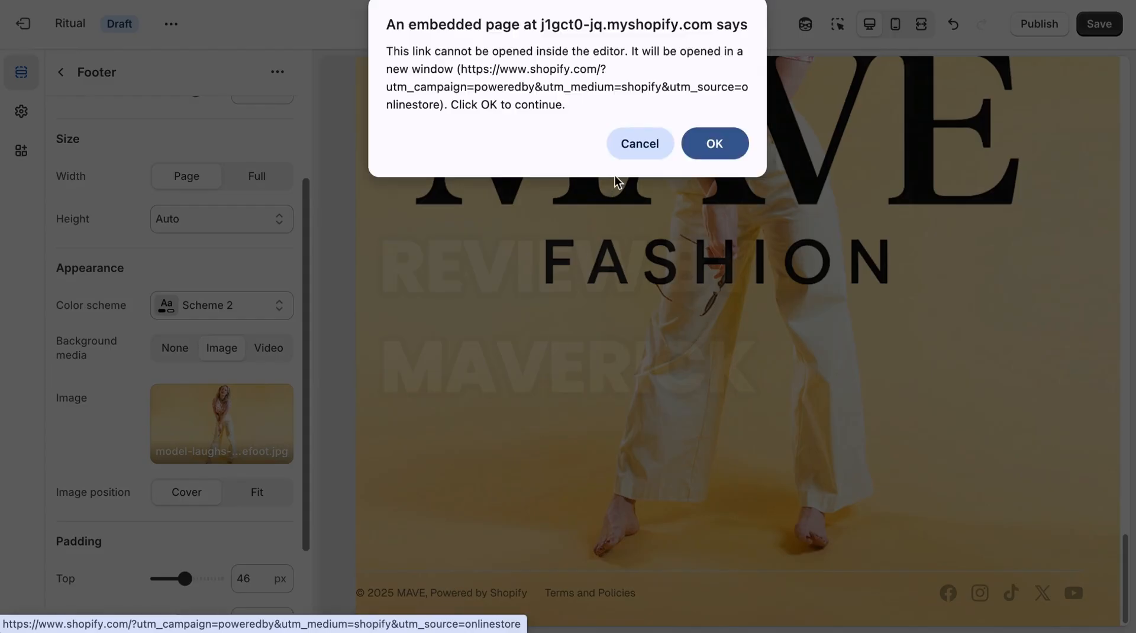
{"action": "left_click", "coordinate": [634, 151]}
{"action": "left_click", "coordinate": [838, 23]}
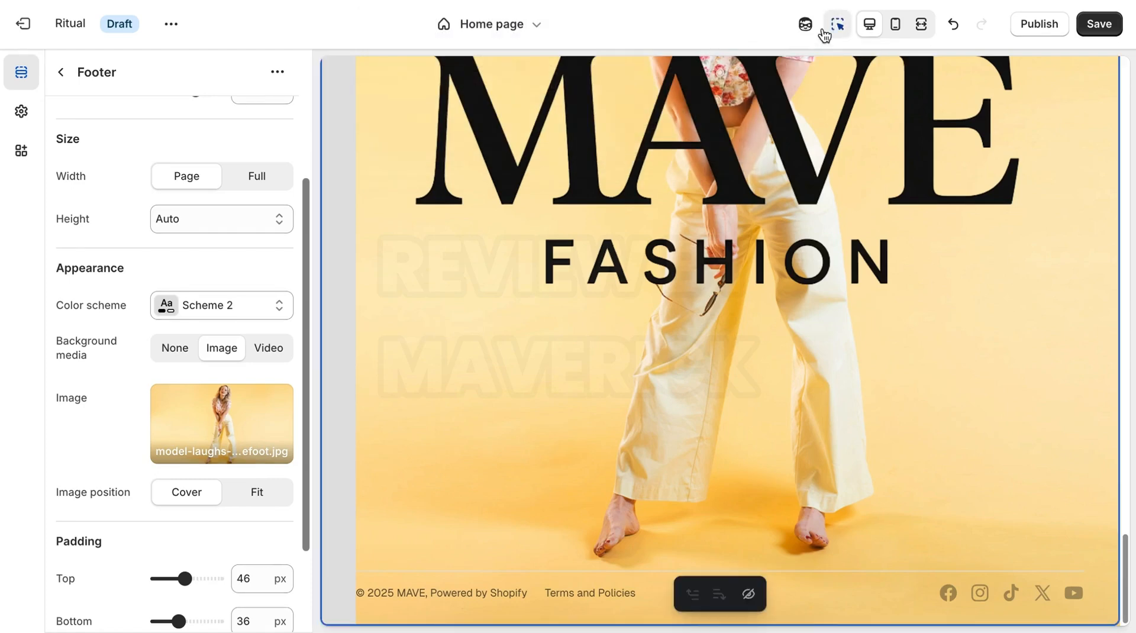
{"action": "left_click", "coordinate": [462, 587]}
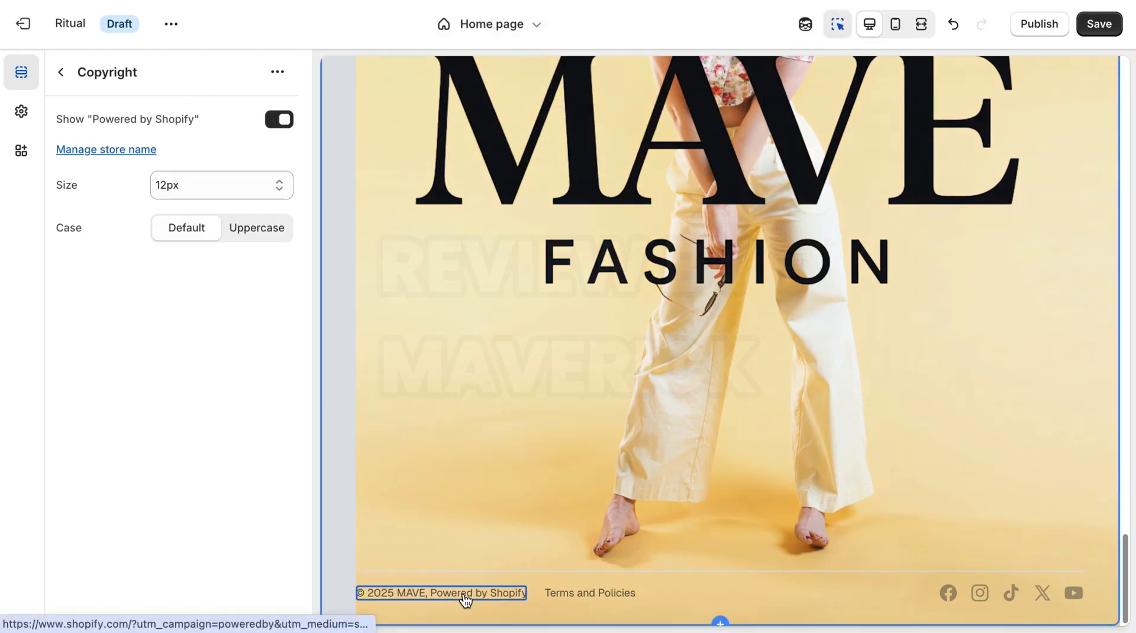
{"action": "left_click", "coordinate": [274, 122]}
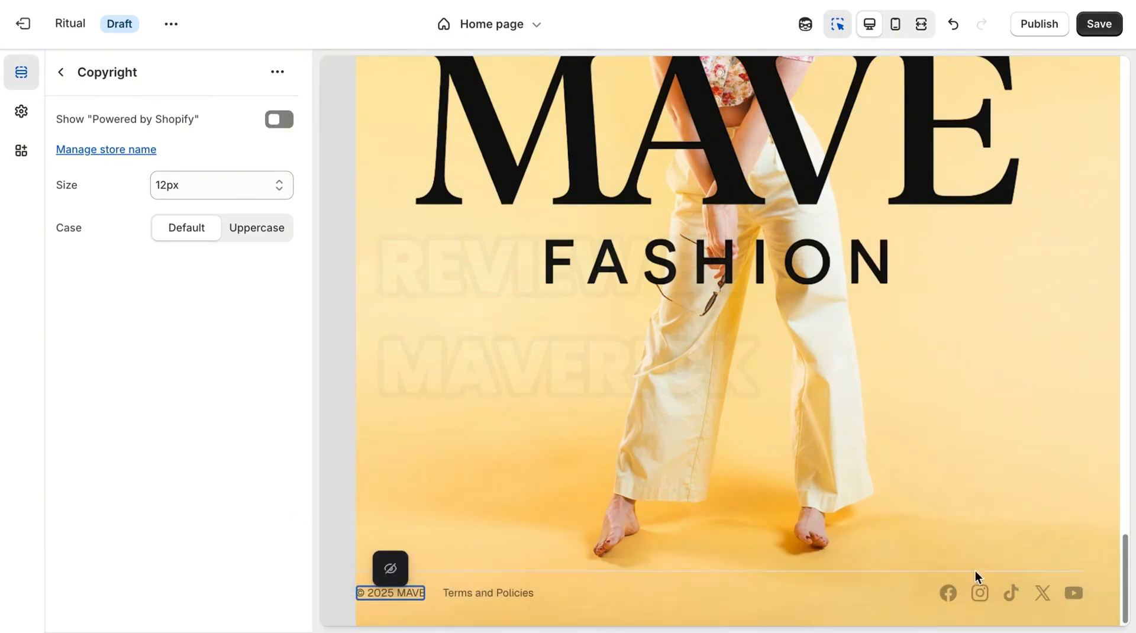
Step: Remove the TikTok block from the footer's social media links and undo the removal
{"action": "left_click", "coordinate": [1014, 592]}
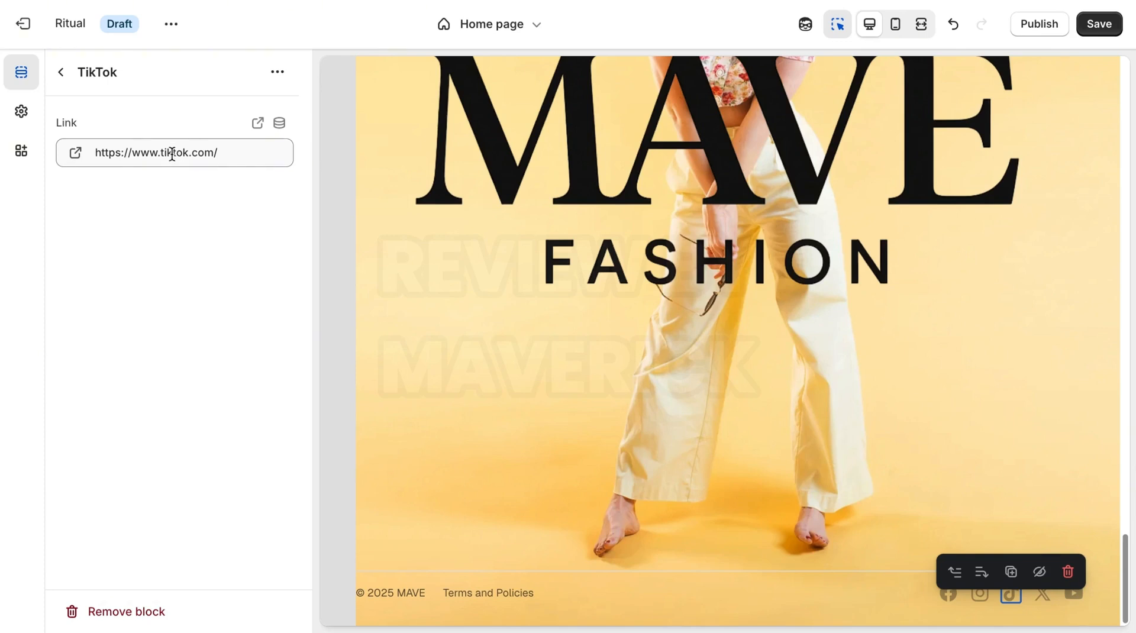
{"action": "left_click", "coordinate": [284, 78]}
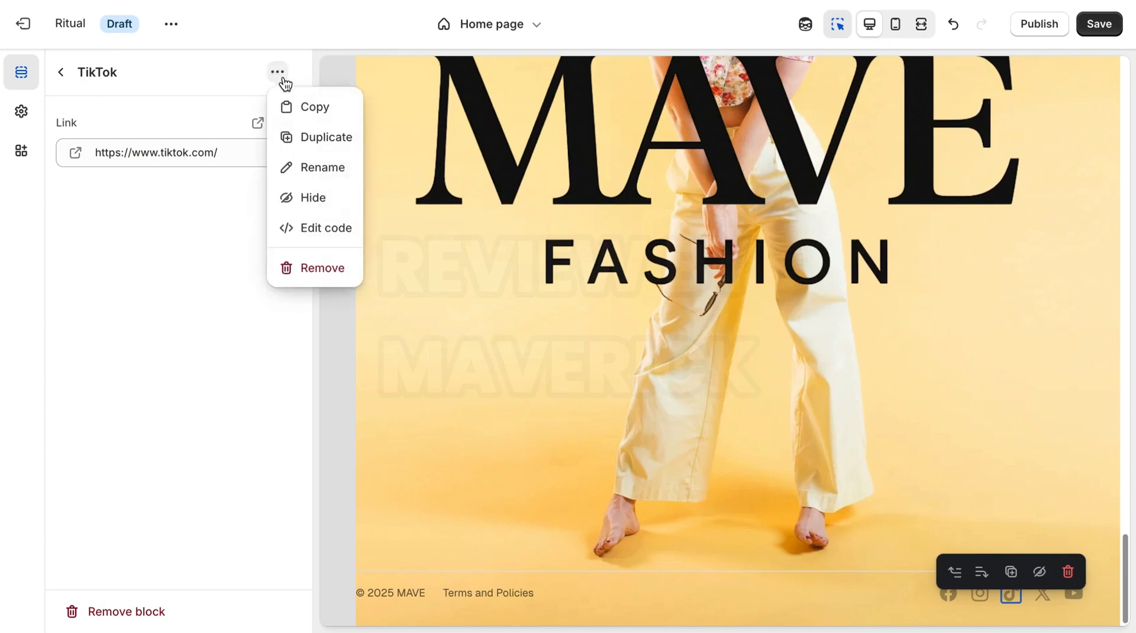
{"action": "left_click", "coordinate": [311, 268]}
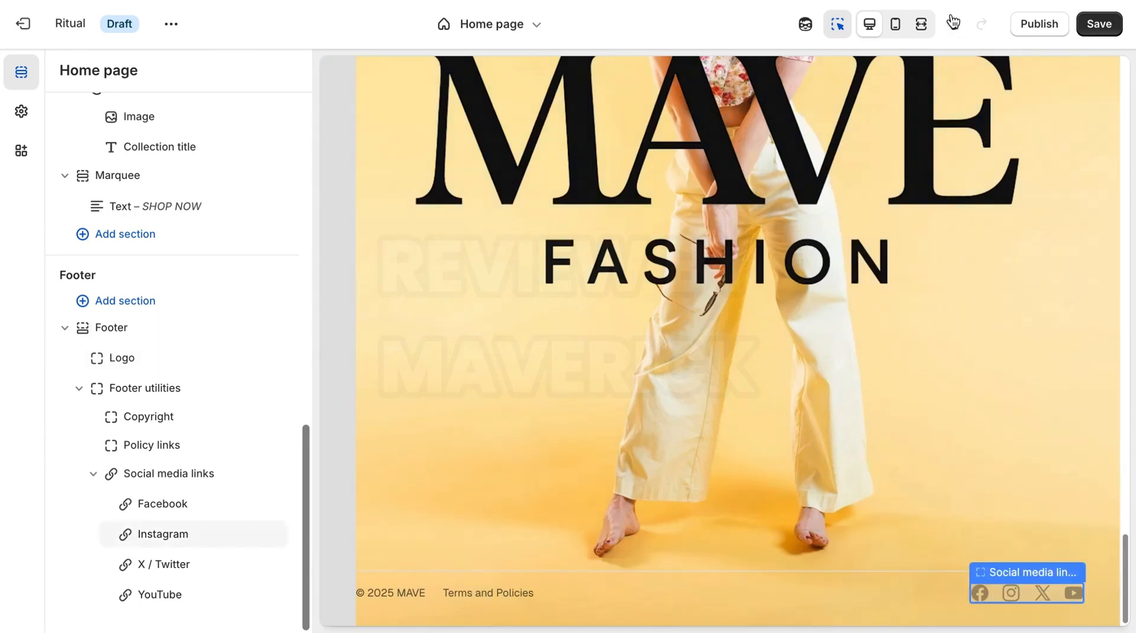
{"action": "left_click", "coordinate": [966, 31]}
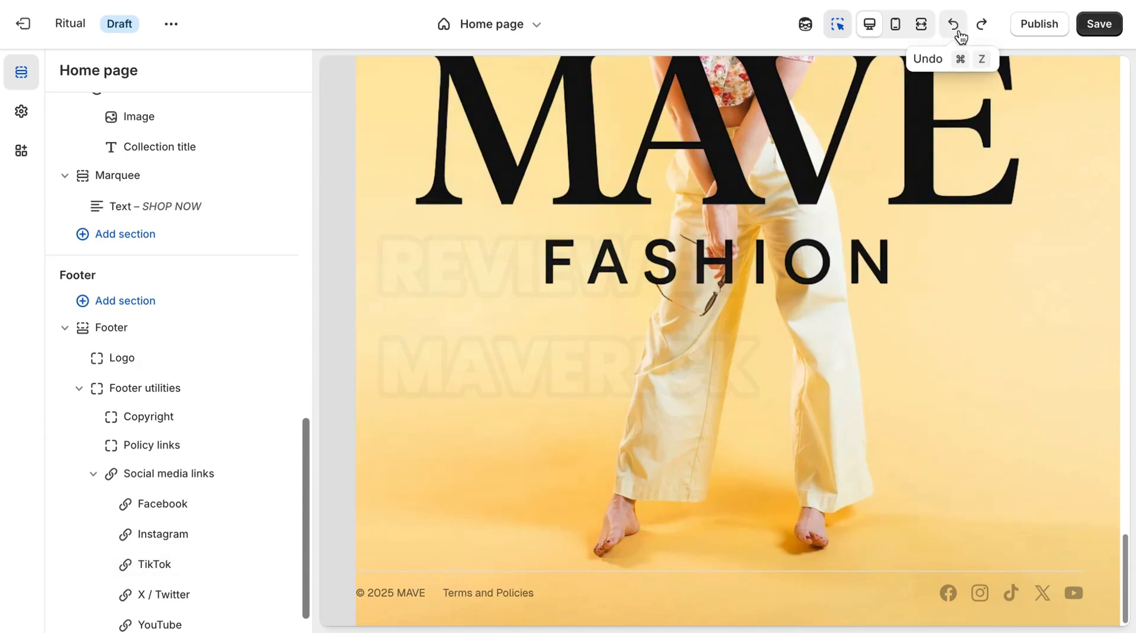
Step: Save the home page changes
{"action": "left_click", "coordinate": [1108, 27]}
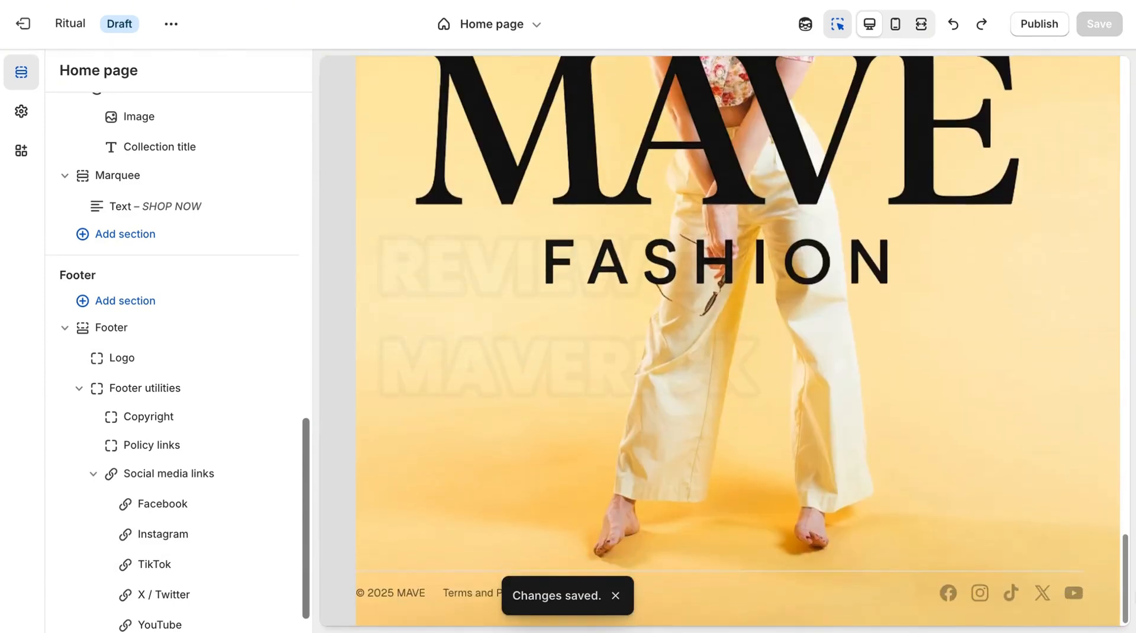
Step: Review the product and collection sections in the preview and examine the Collection list: Carousel section's layout and navigation settings
{"action": "scroll", "coordinate": [1096, 414], "scroll_direction": "up", "scroll_amount": 15}
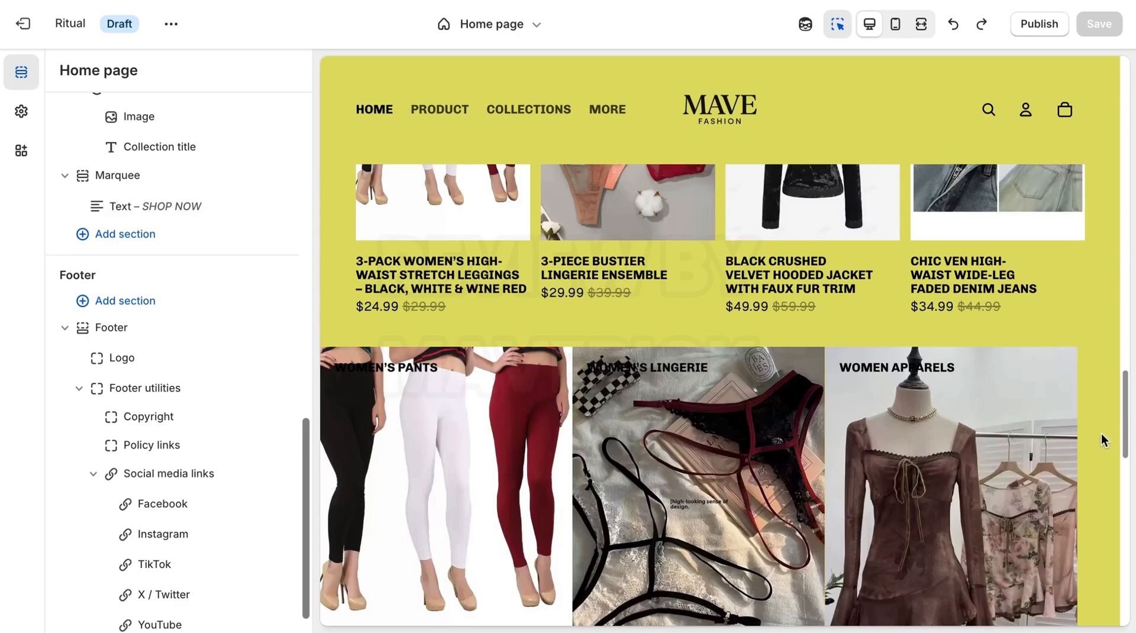
{"action": "scroll", "coordinate": [1123, 408], "scroll_direction": "up", "scroll_amount": 4}
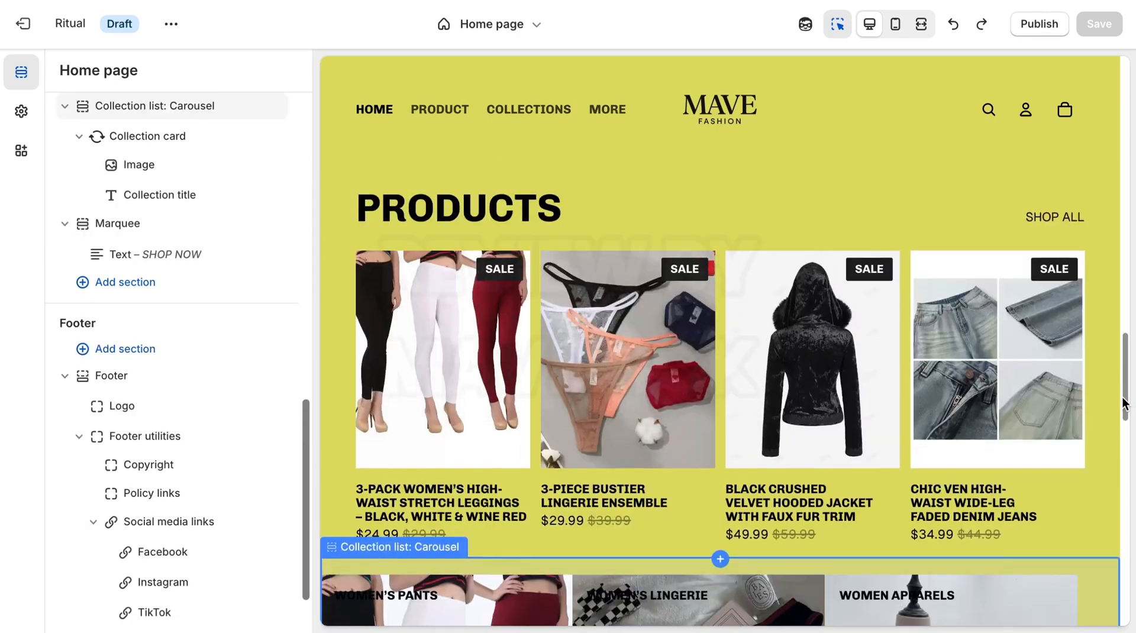
{"action": "scroll", "coordinate": [1123, 403], "scroll_direction": "down", "scroll_amount": 7}
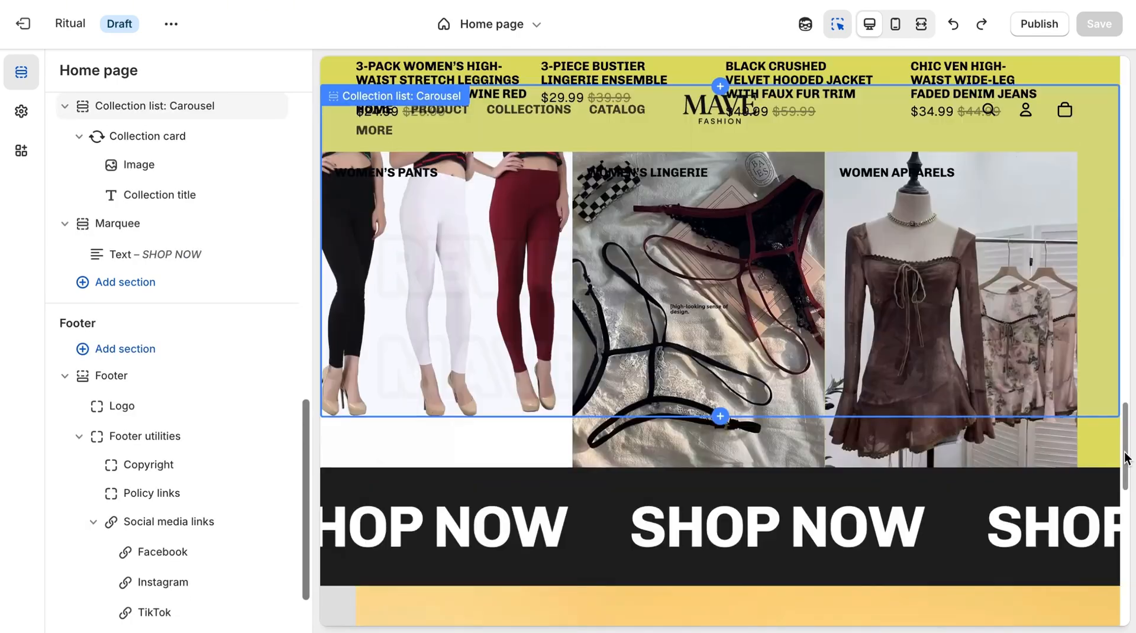
{"action": "left_click_drag", "start_coordinate": [1125, 453], "coordinate": [1125, 452]}
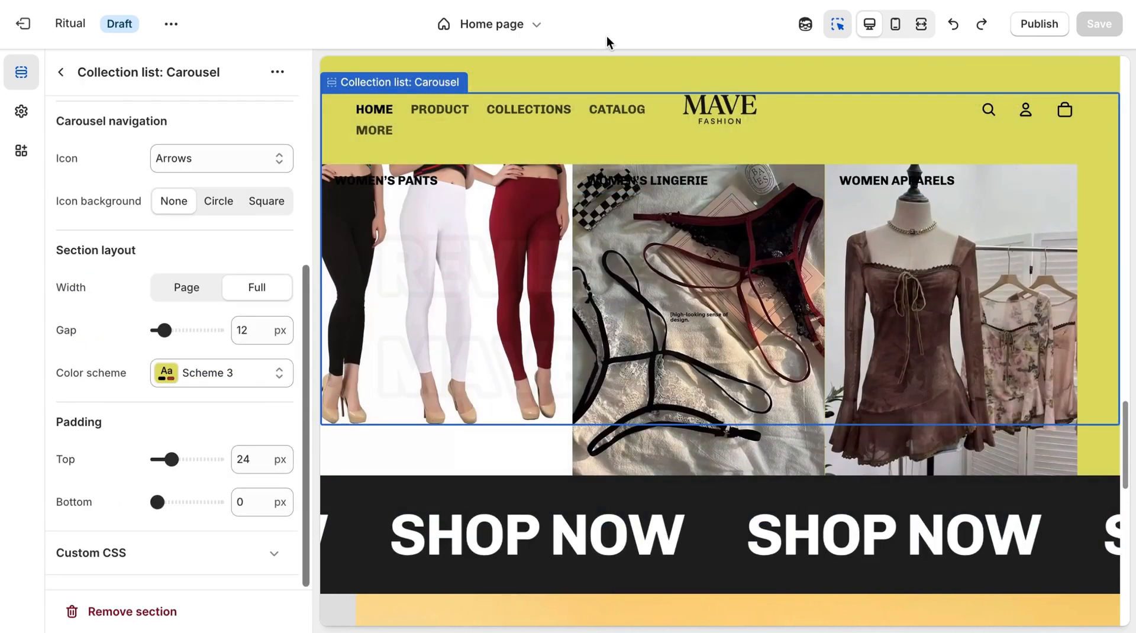
{"action": "scroll", "coordinate": [1073, 235], "scroll_direction": "up", "scroll_amount": 2}
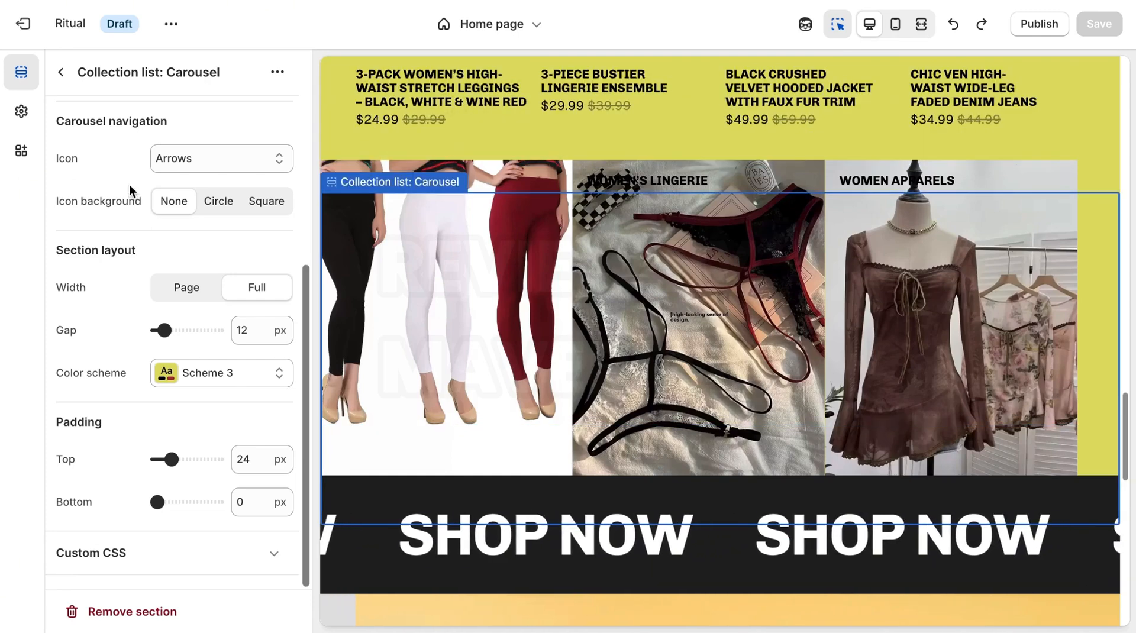
{"action": "left_click", "coordinate": [61, 74]}
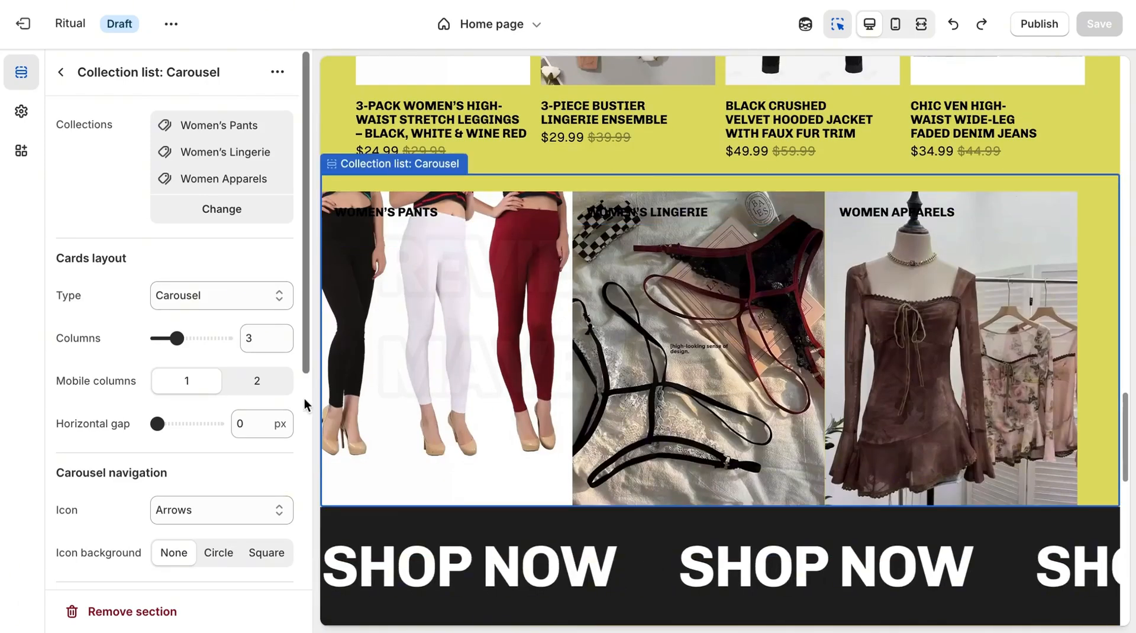
{"action": "scroll", "coordinate": [306, 414], "scroll_direction": "down", "scroll_amount": 2}
{"action": "scroll", "coordinate": [303, 397], "scroll_direction": "up", "scroll_amount": 2}
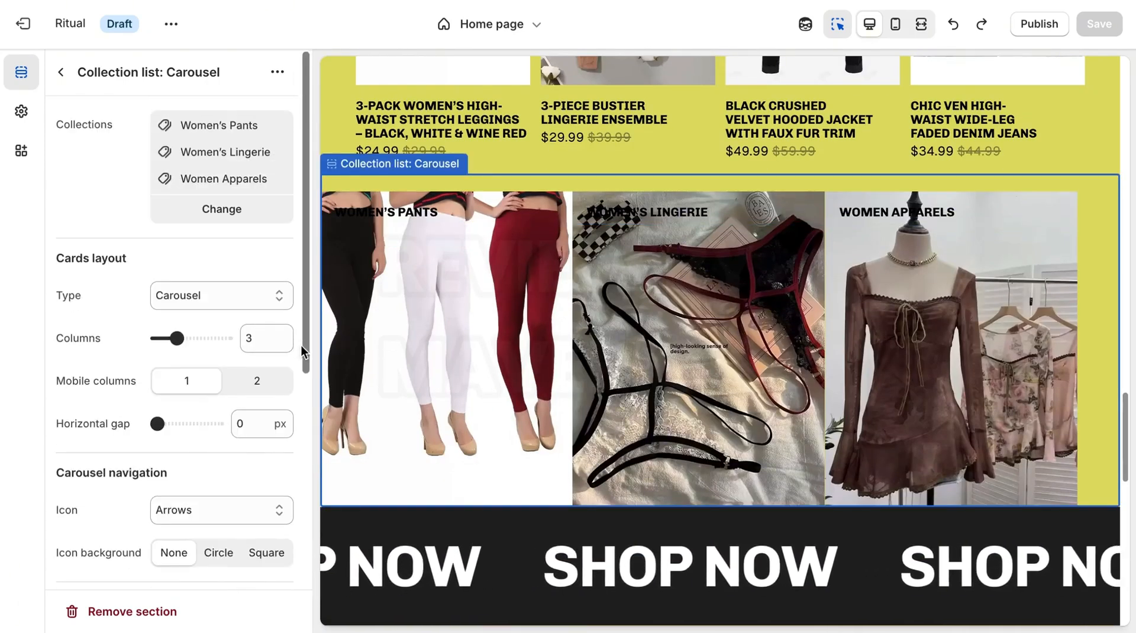
{"action": "scroll", "coordinate": [308, 378], "scroll_direction": "down", "scroll_amount": 5}
{"action": "scroll", "coordinate": [290, 374], "scroll_direction": "up", "scroll_amount": 4}
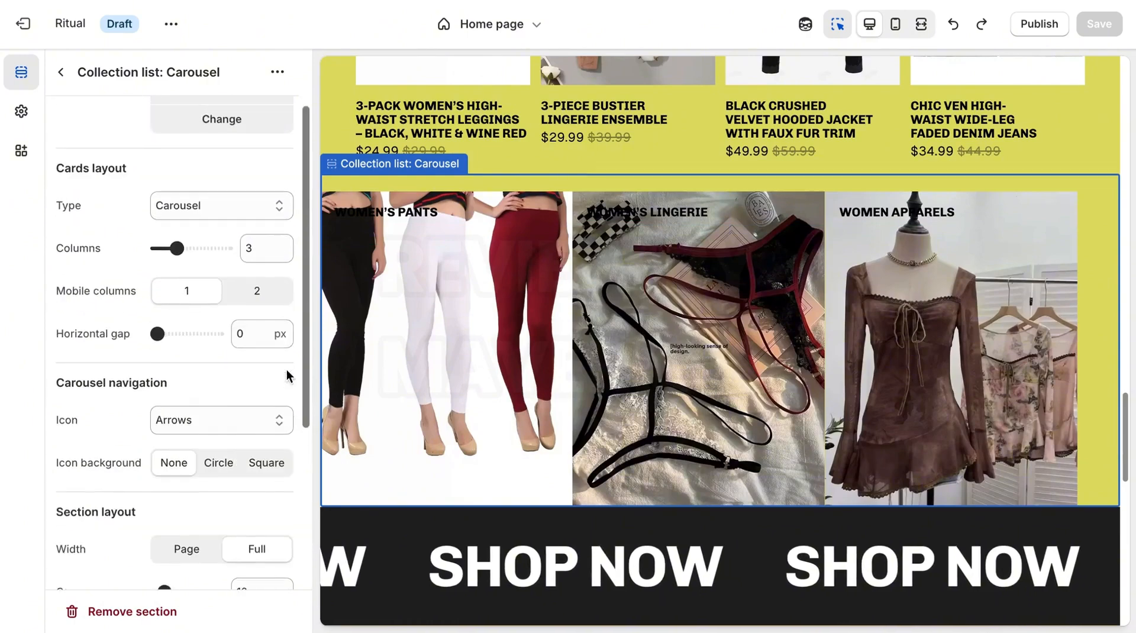
Step: Switch from the home page to the Default product template for editing
{"action": "scroll", "coordinate": [289, 377], "scroll_direction": "up", "scroll_amount": 2}
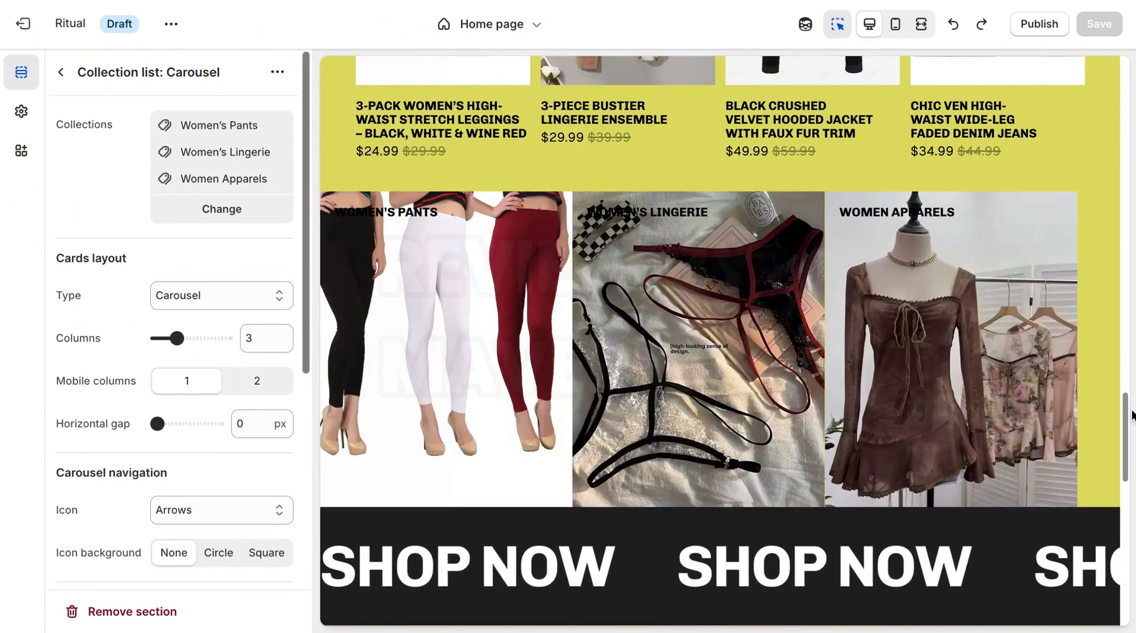
{"action": "left_click_drag", "start_coordinate": [1132, 414], "coordinate": [1131, 106]}
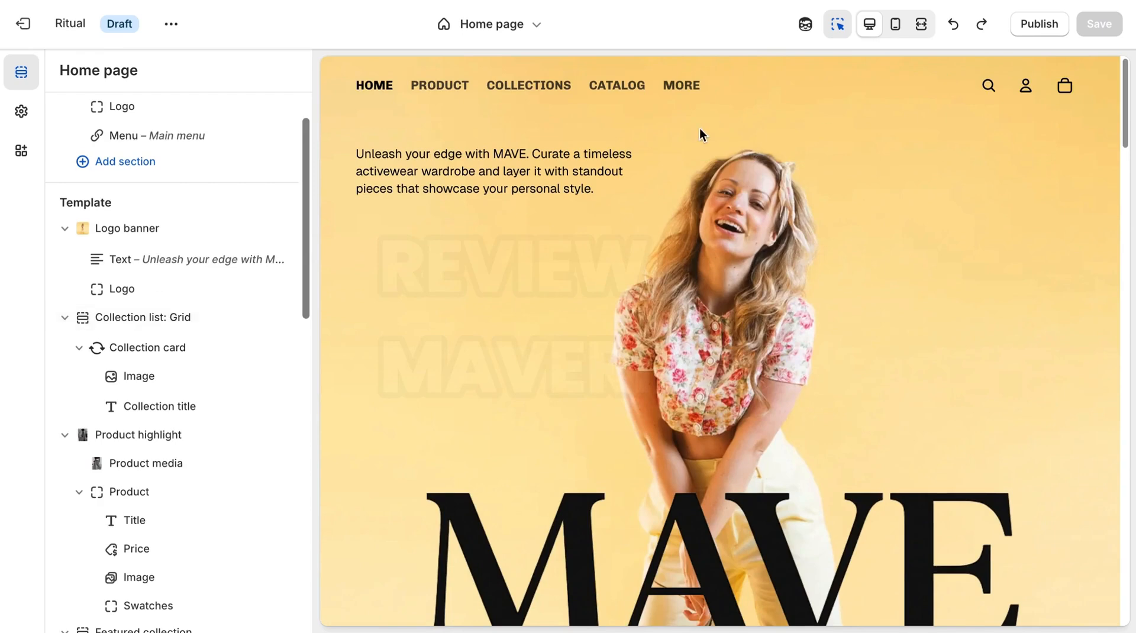
{"action": "left_click", "coordinate": [525, 26]}
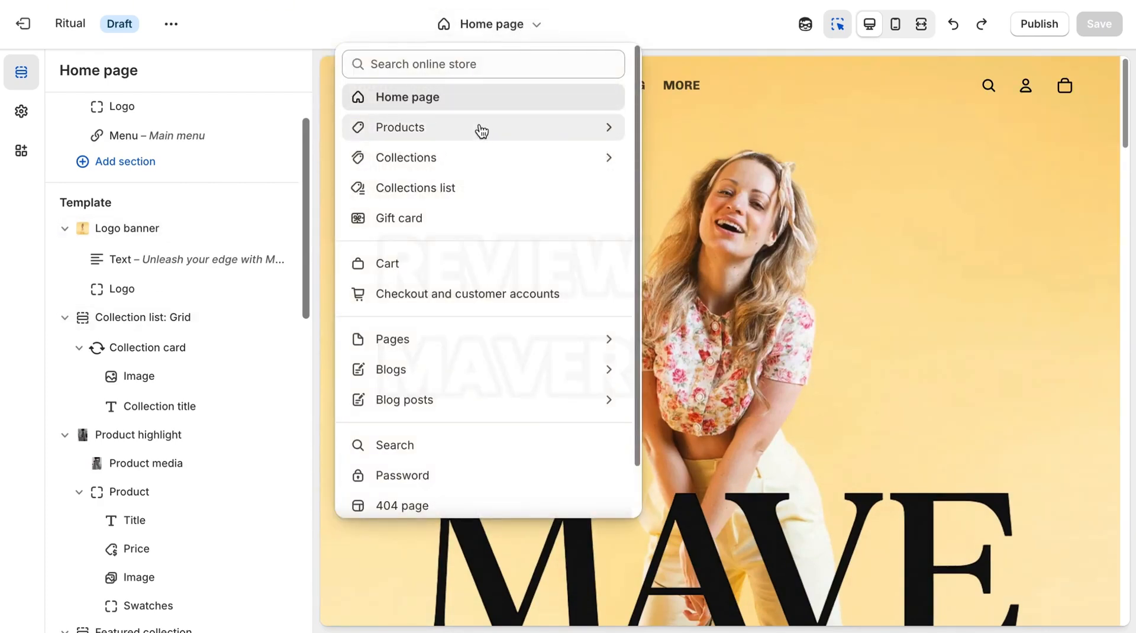
{"action": "left_click", "coordinate": [534, 122]}
{"action": "left_click", "coordinate": [484, 158]}
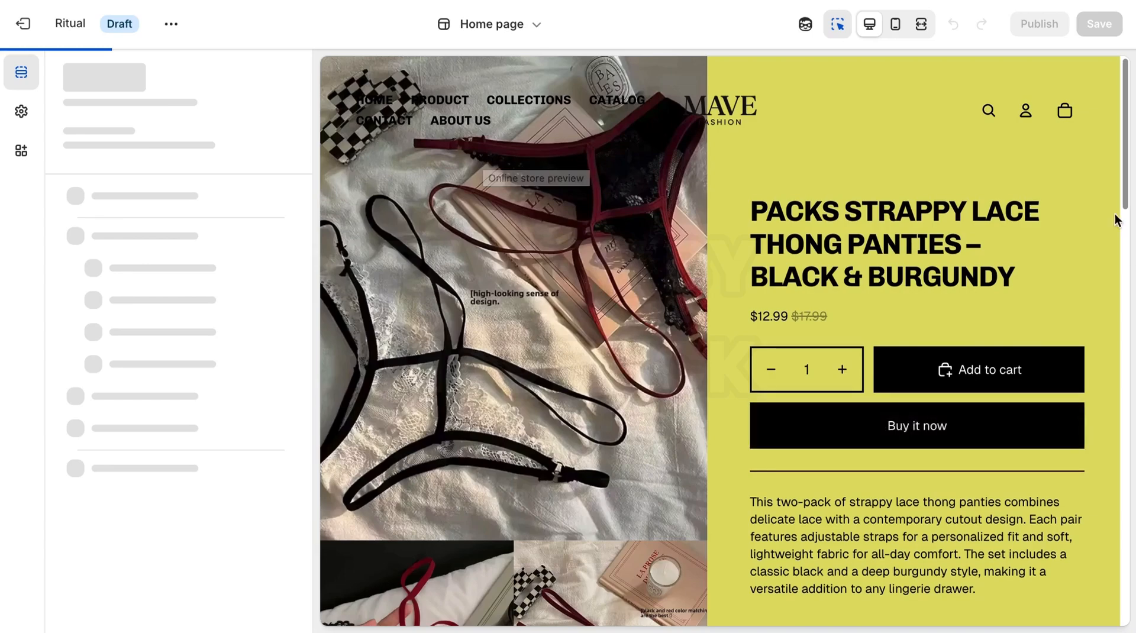
Step: Assign the Women Apparels, Women's Lingerie and Women's Pants collections to the product template's Collection links: Text section
{"action": "left_click_drag", "start_coordinate": [1125, 155], "coordinate": [1134, 345]}
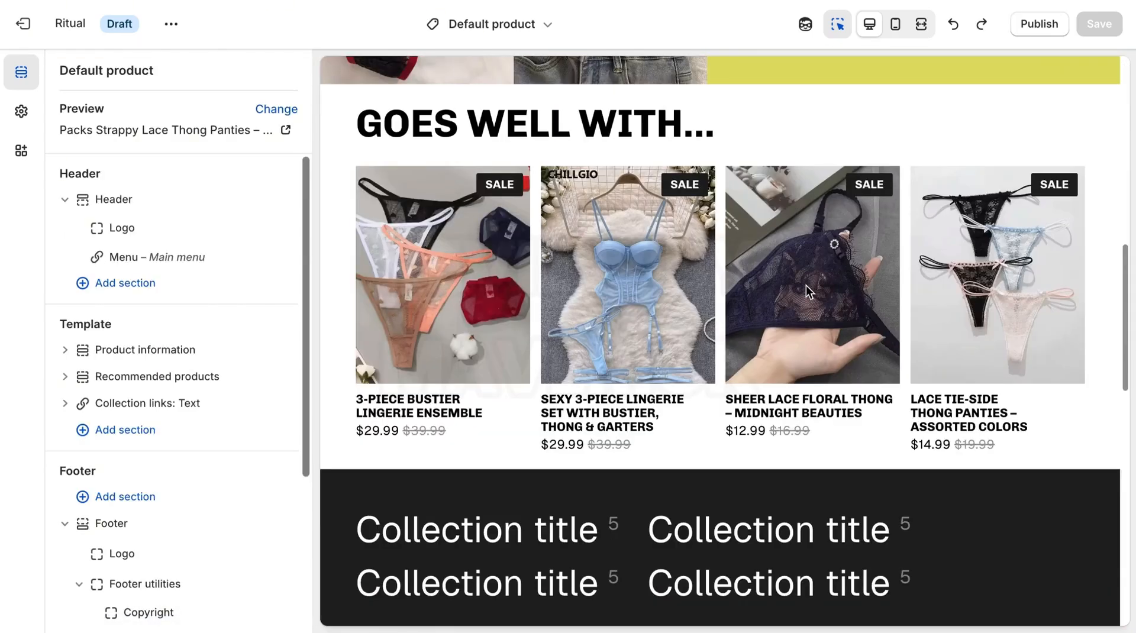
{"action": "scroll", "coordinate": [1128, 349], "scroll_direction": "down", "scroll_amount": 5}
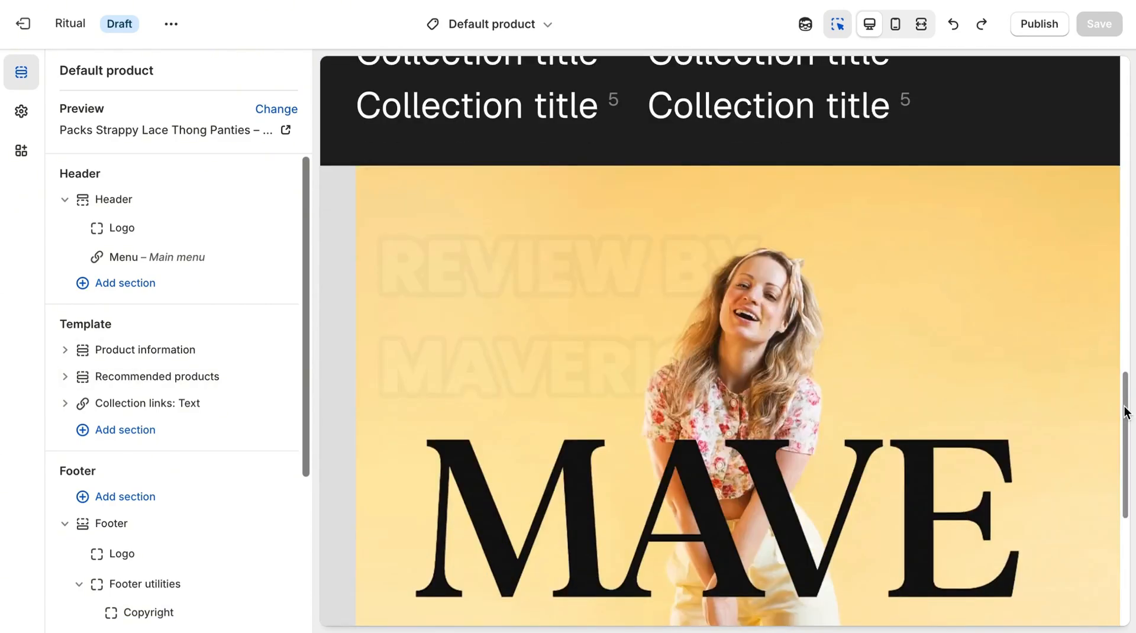
{"action": "left_click", "coordinate": [641, 244]}
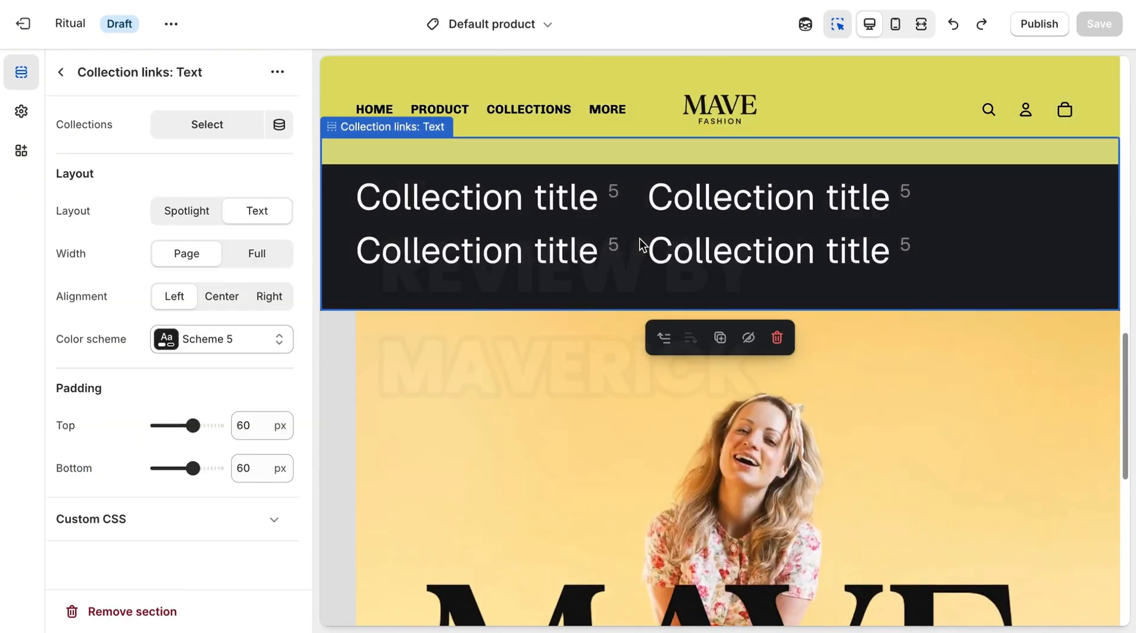
{"action": "left_click", "coordinate": [207, 126]}
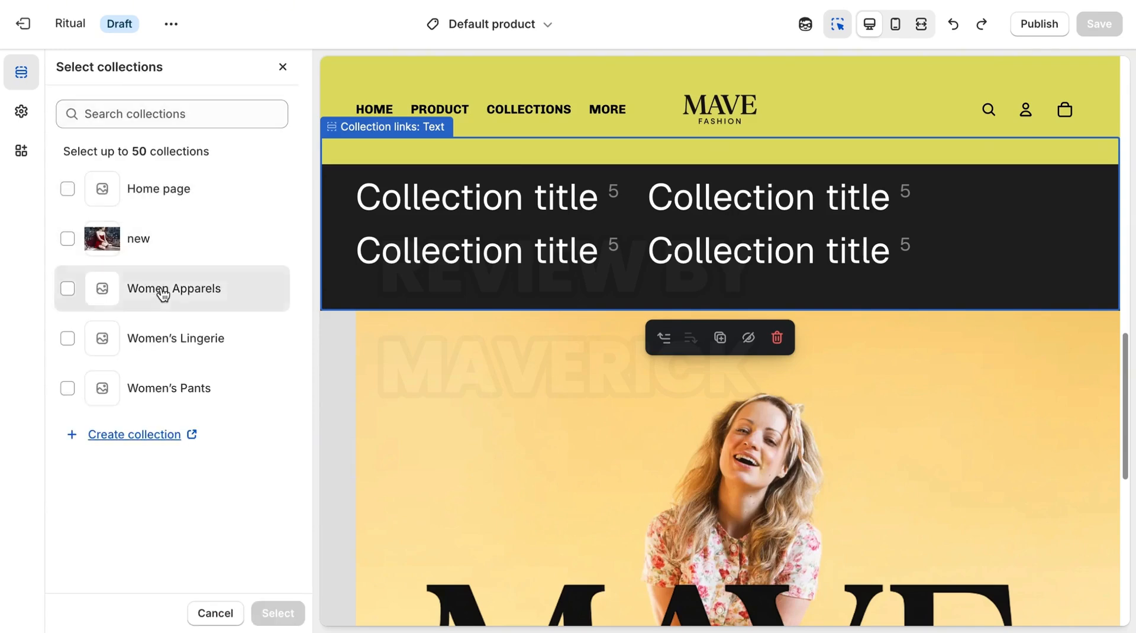
{"action": "left_click", "coordinate": [159, 290]}
{"action": "left_click", "coordinate": [124, 338]}
{"action": "left_click", "coordinate": [81, 390]}
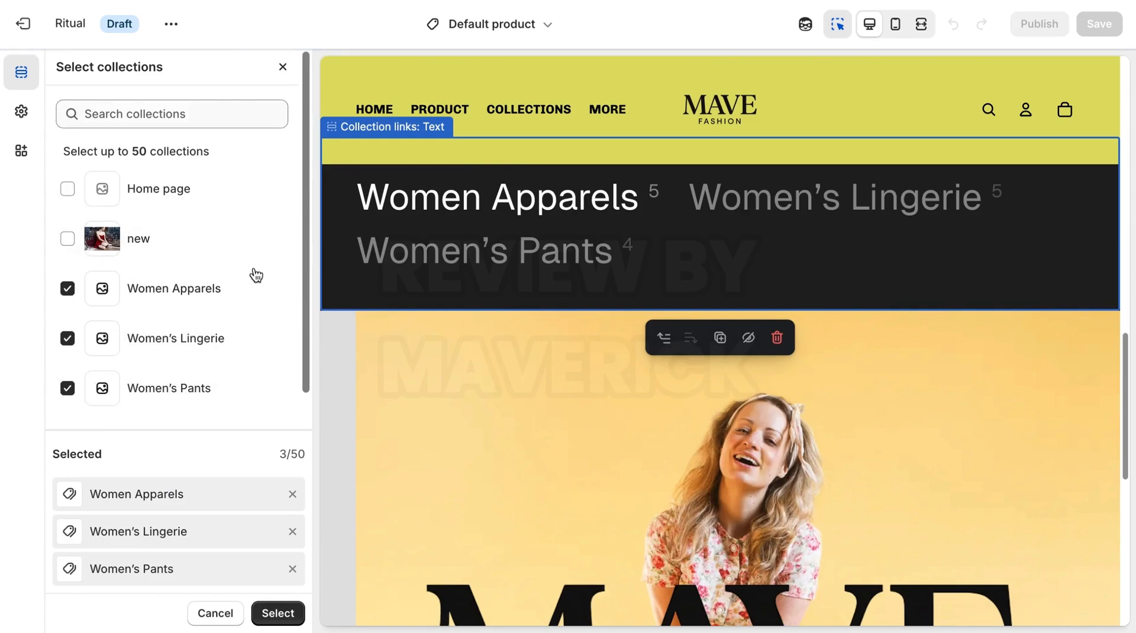
{"action": "left_click", "coordinate": [282, 615]}
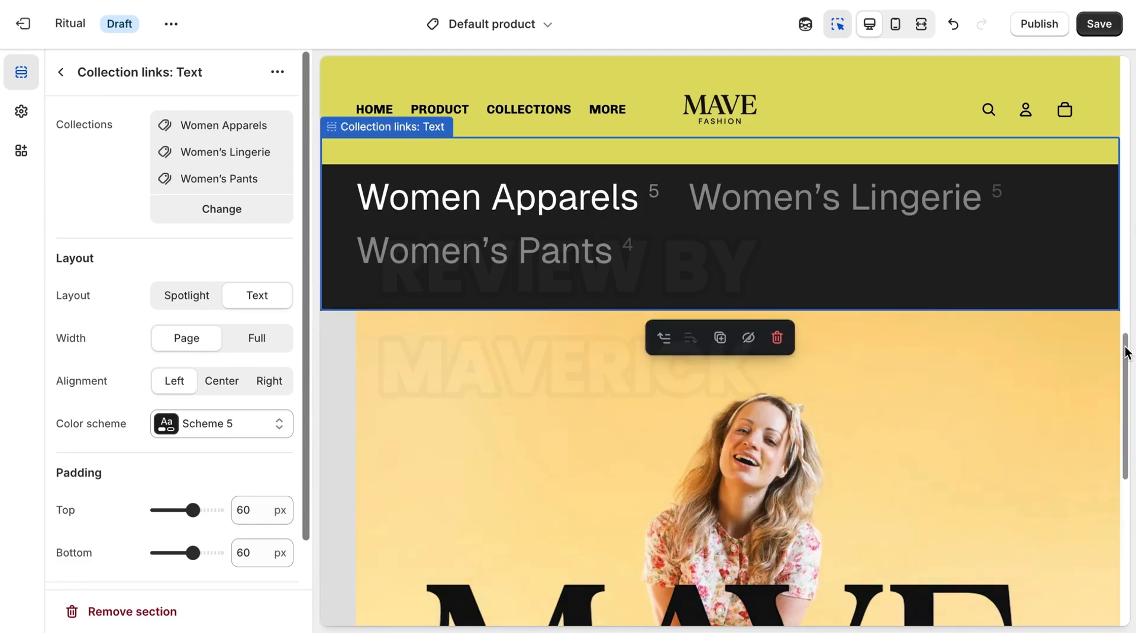
Step: Return from the product template to the Home page template and view its banner
{"action": "left_click_drag", "start_coordinate": [1126, 355], "coordinate": [1111, 83]}
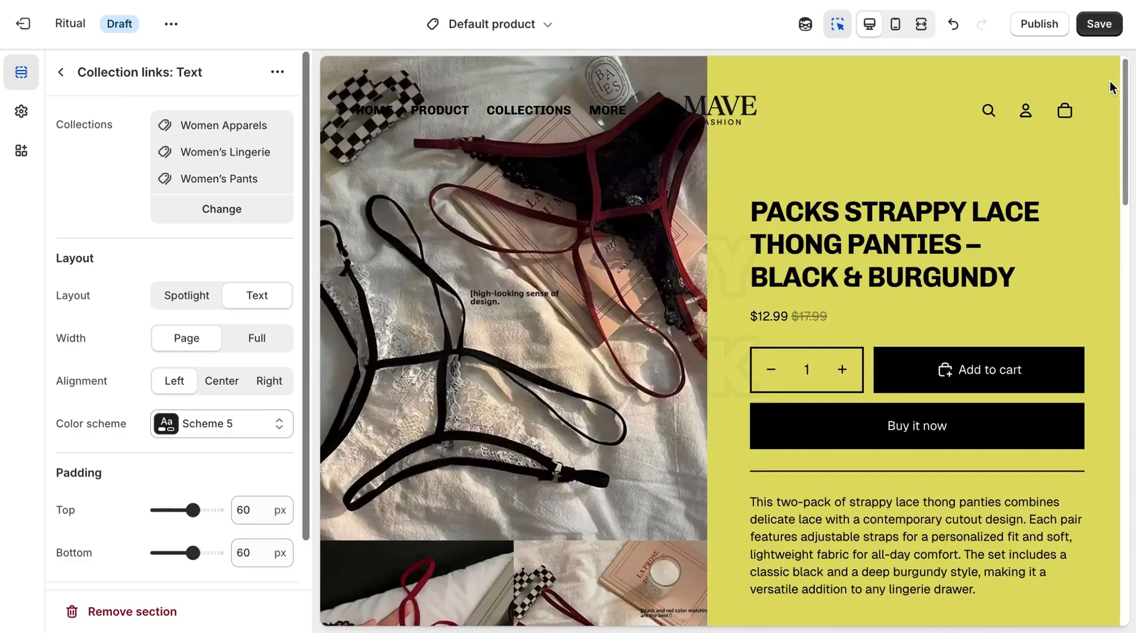
{"action": "left_click", "coordinate": [516, 25]}
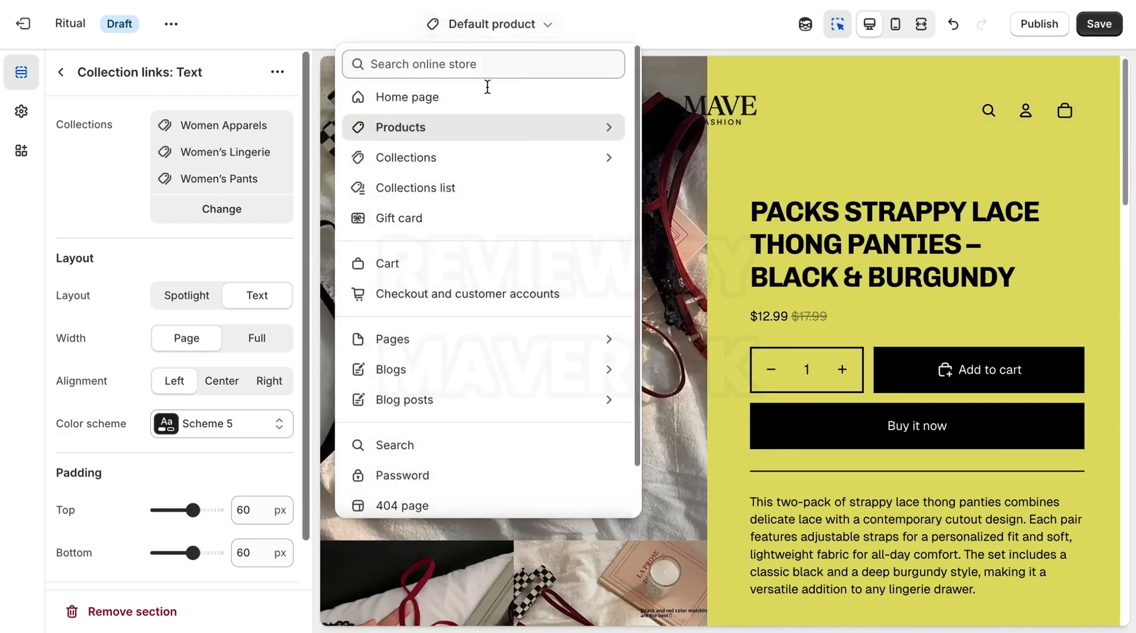
{"action": "left_click", "coordinate": [476, 106]}
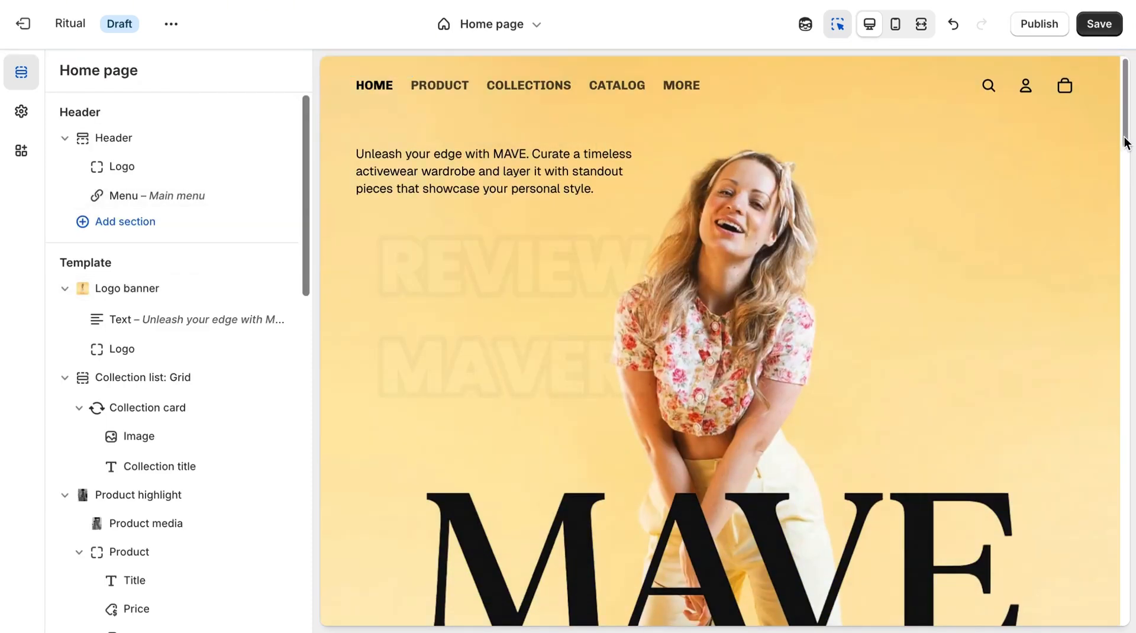
{"action": "left_click_drag", "start_coordinate": [1126, 153], "coordinate": [1100, 109]}
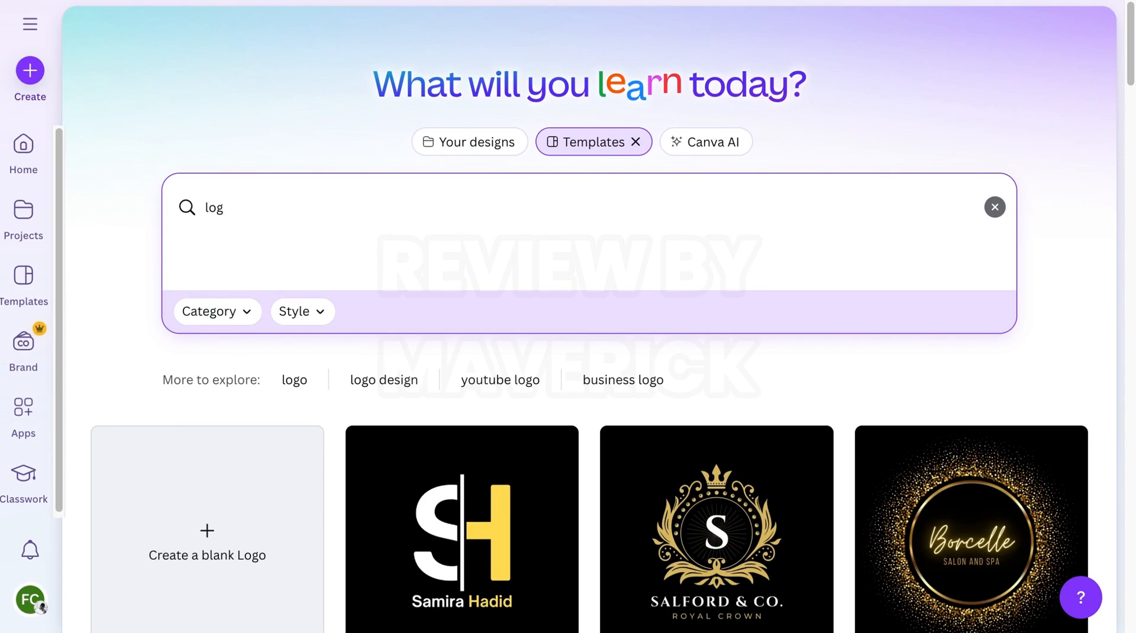
Step: Switch to Canva, clear the template search and create a blank Presentation (16:9) design
{"action": "key", "text": "BackSpace"}
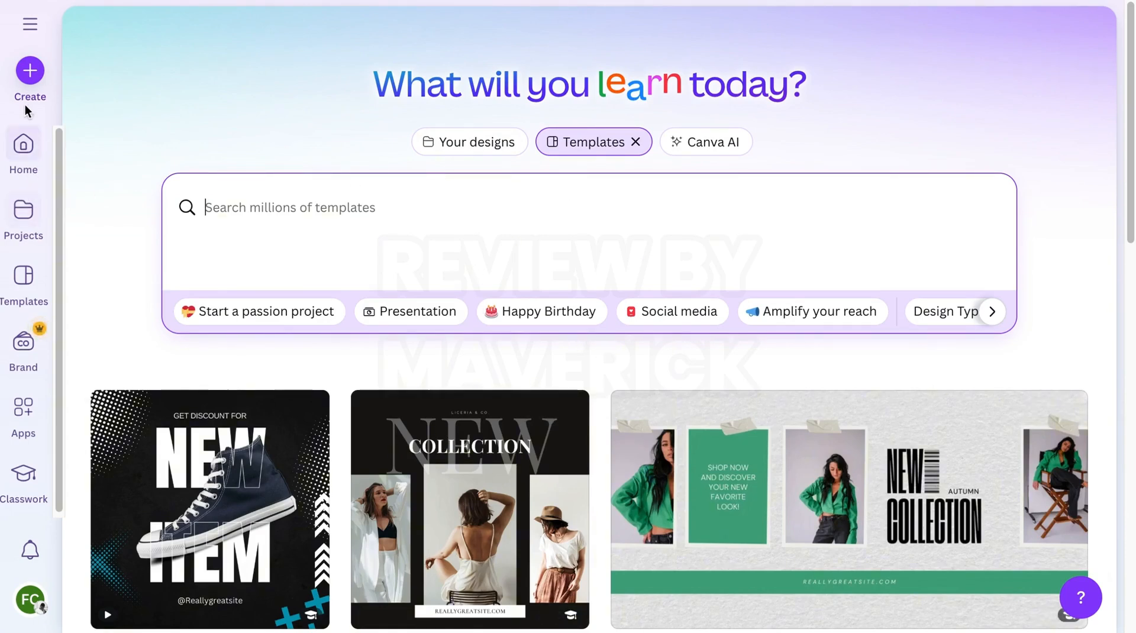
{"action": "left_click", "coordinate": [30, 71]}
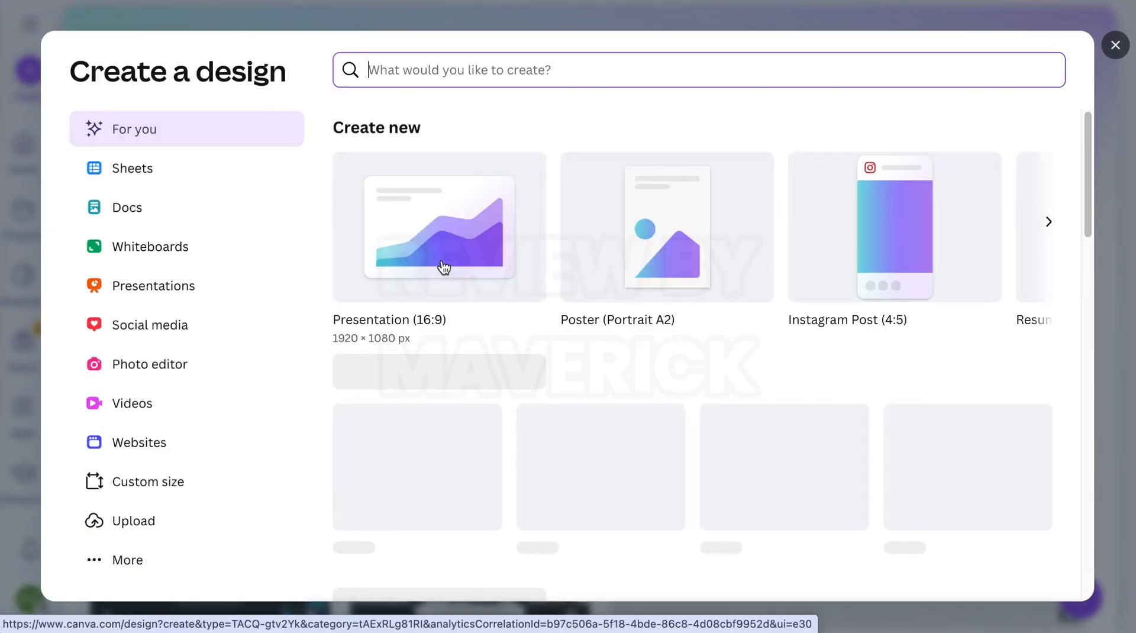
{"action": "left_click", "coordinate": [441, 263]}
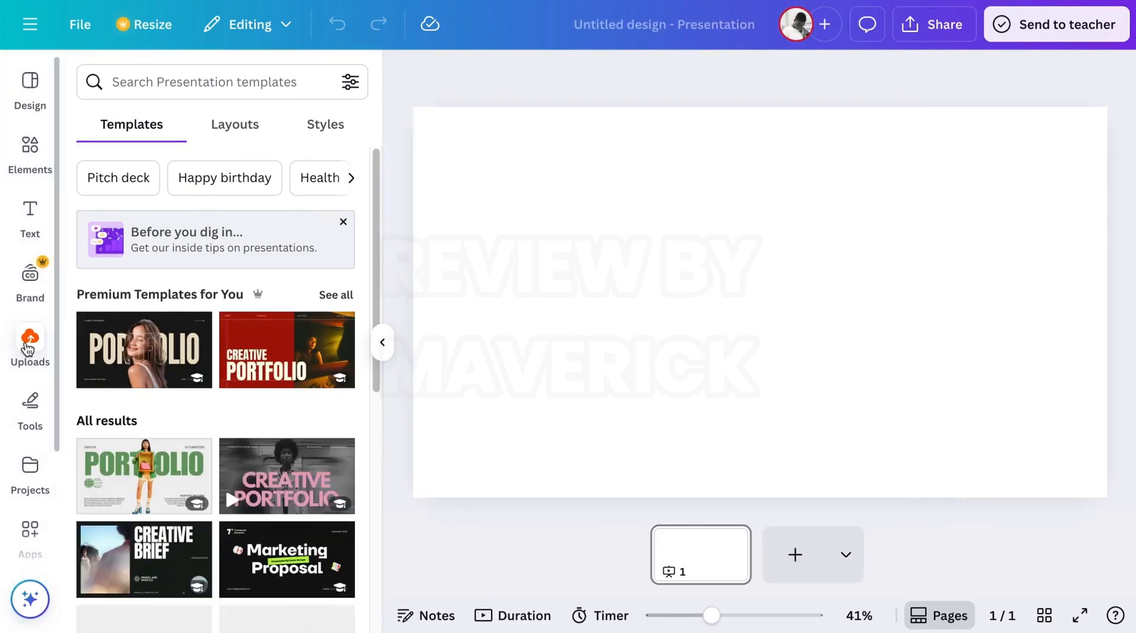
Step: Upload the JPG photo of the woman sitting cross-legged from the Downloads folder
{"action": "left_click", "coordinate": [29, 343]}
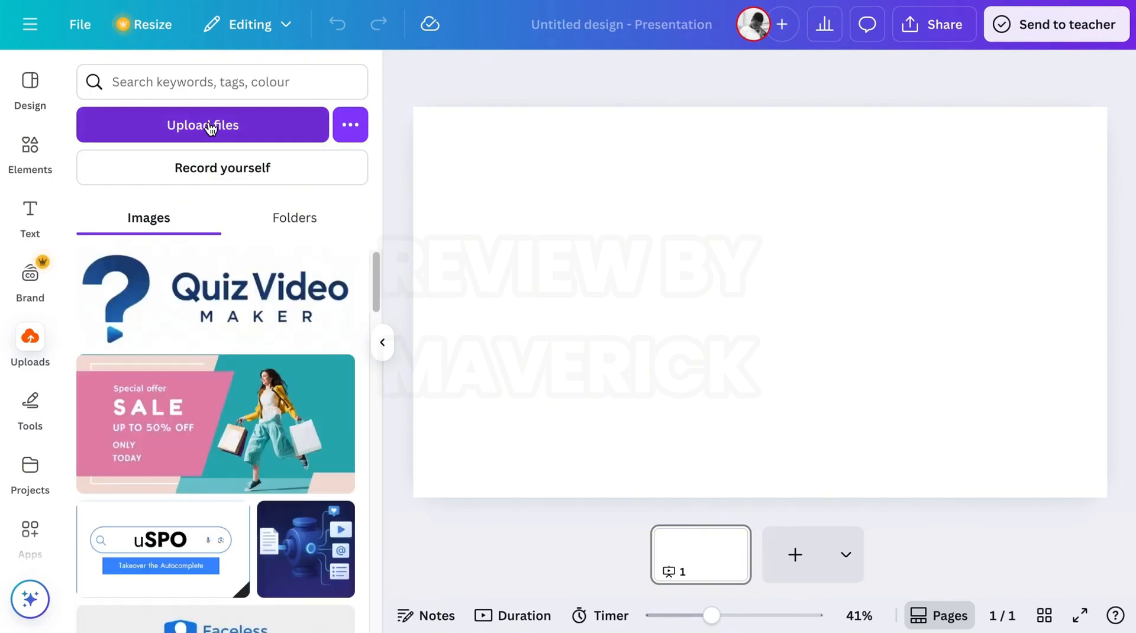
{"action": "left_click", "coordinate": [210, 127]}
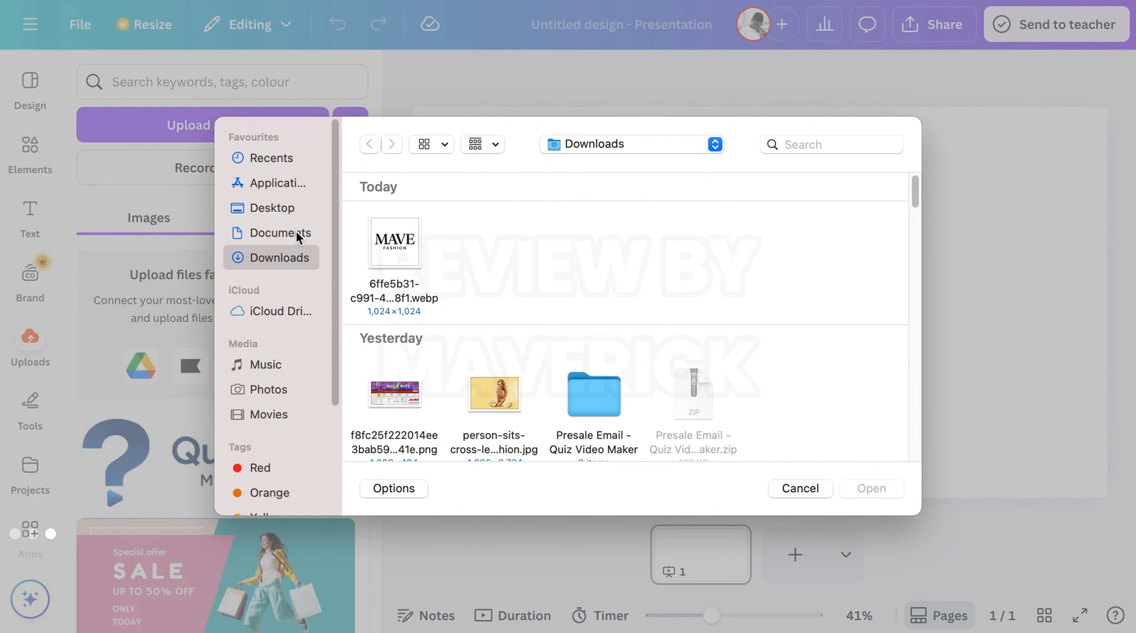
{"action": "left_click", "coordinate": [505, 404]}
{"action": "left_click", "coordinate": [851, 480]}
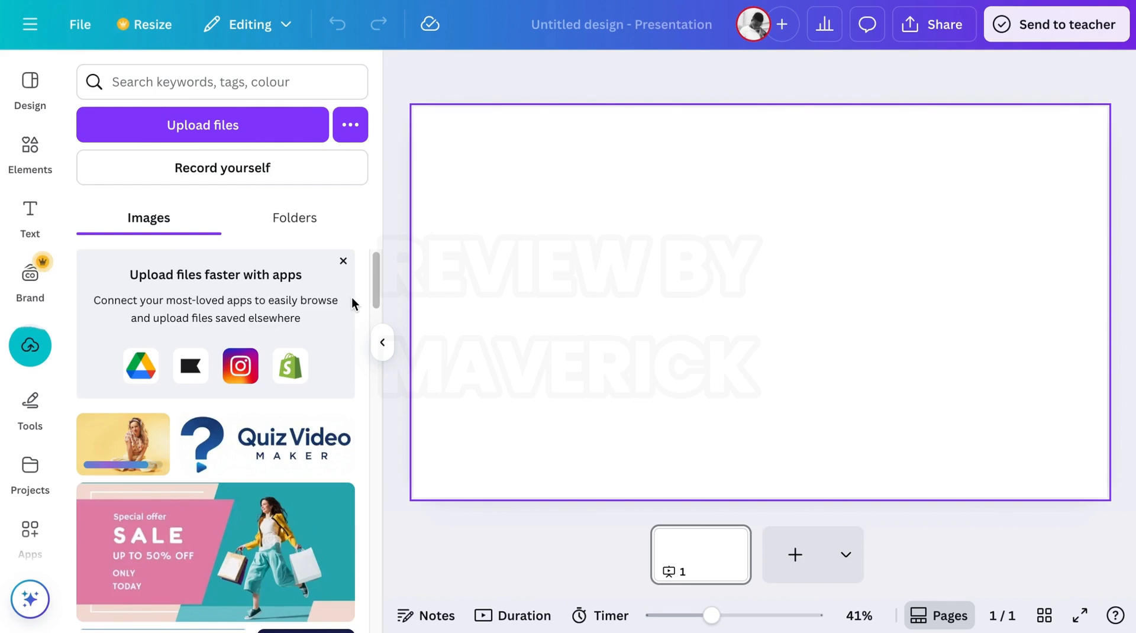
Step: Place the uploaded photo of the cross-legged woman on the blank presentation page
{"action": "left_click", "coordinate": [383, 343]}
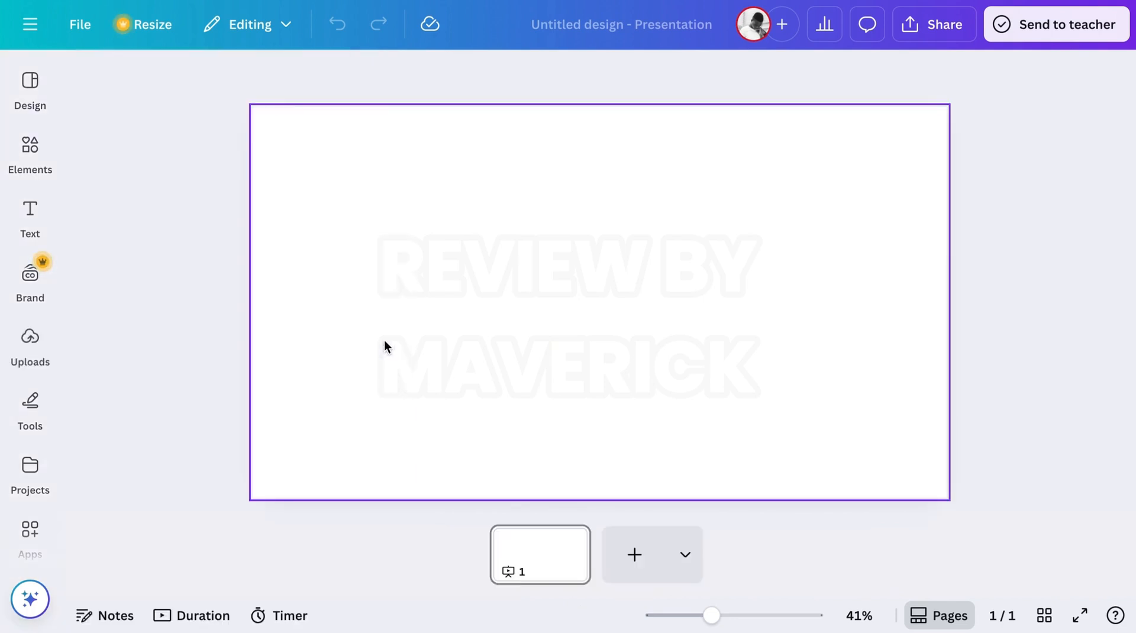
{"action": "left_click", "coordinate": [30, 340]}
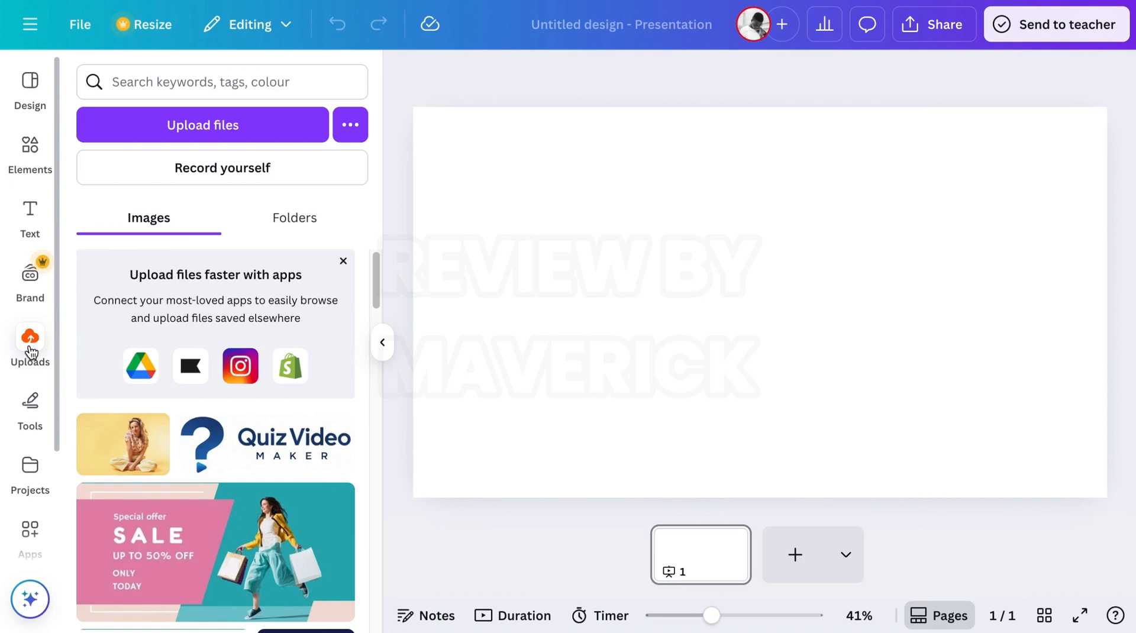
{"action": "left_click", "coordinate": [90, 439]}
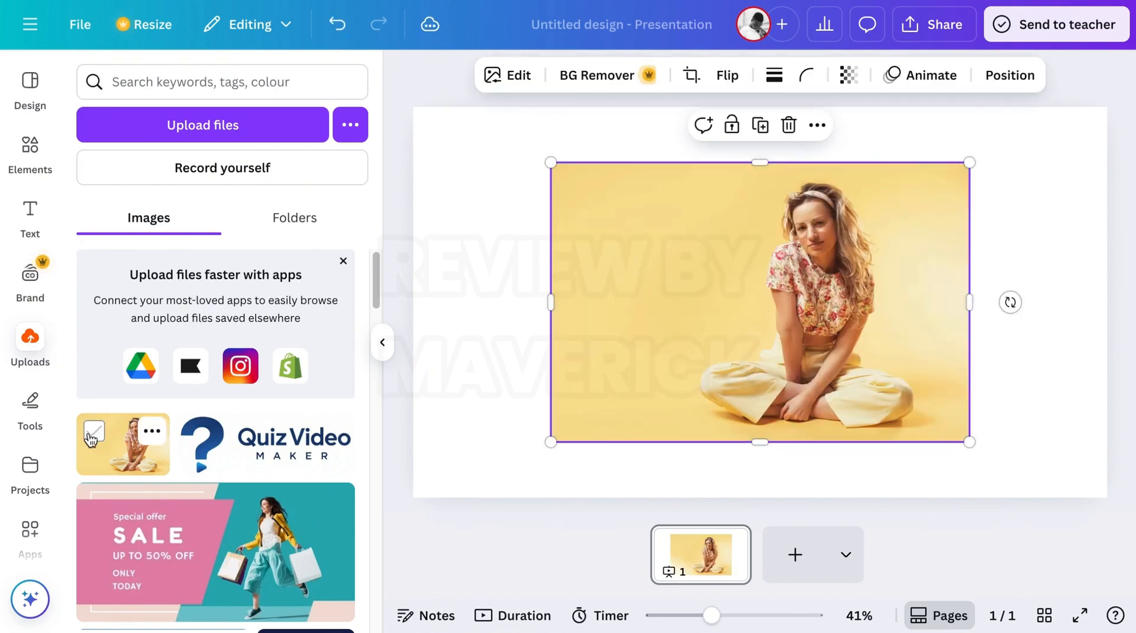
{"action": "left_click", "coordinate": [383, 344]}
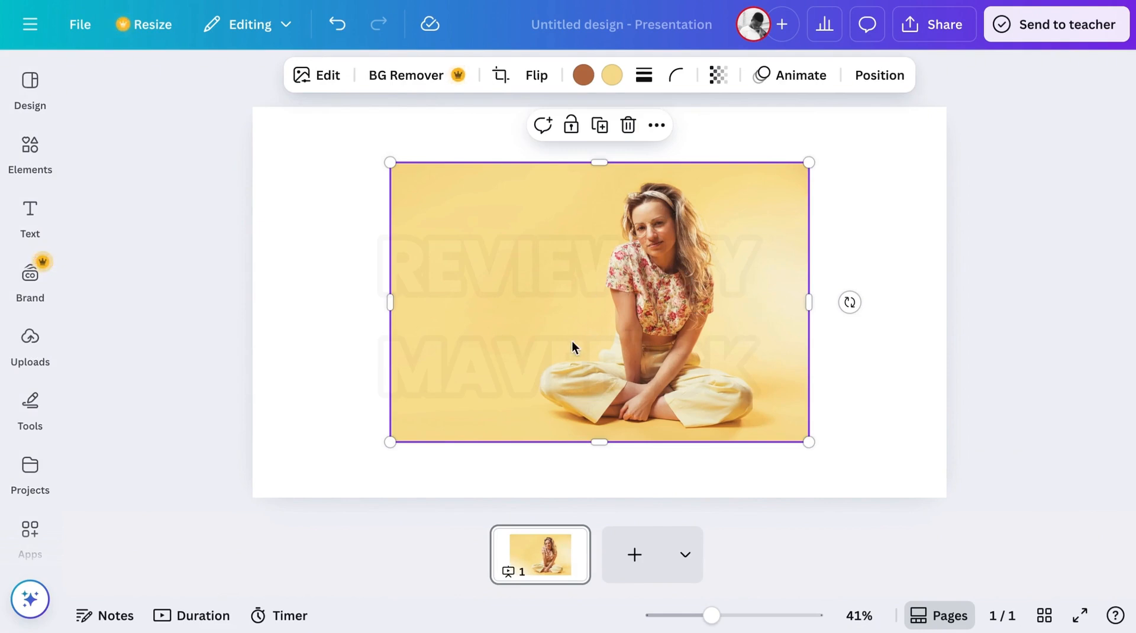
Step: Copy the hex code #F6DD93 of the photo's pastel yellow colour
{"action": "left_click", "coordinate": [610, 85]}
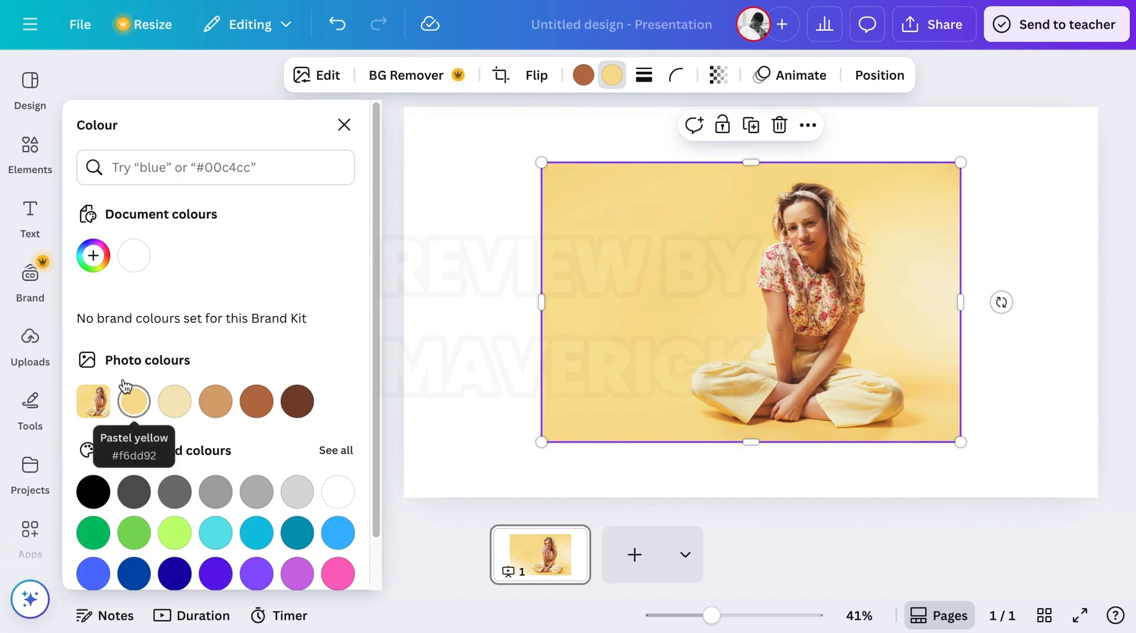
{"action": "left_click", "coordinate": [92, 255]}
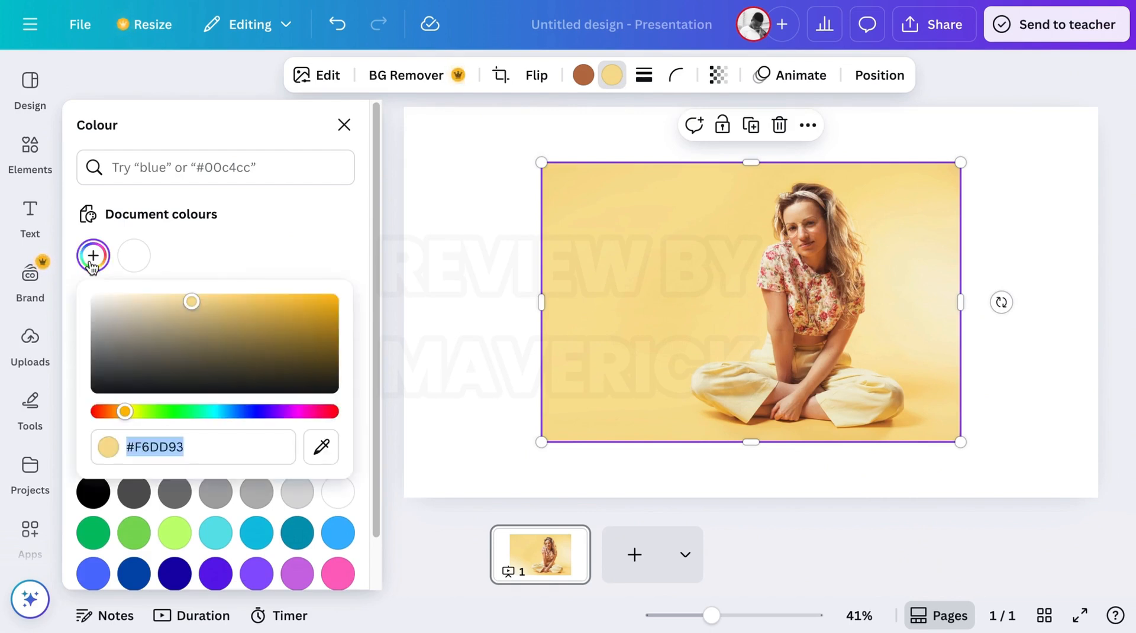
{"action": "right_click", "coordinate": [170, 444]}
{"action": "left_click", "coordinate": [218, 273]}
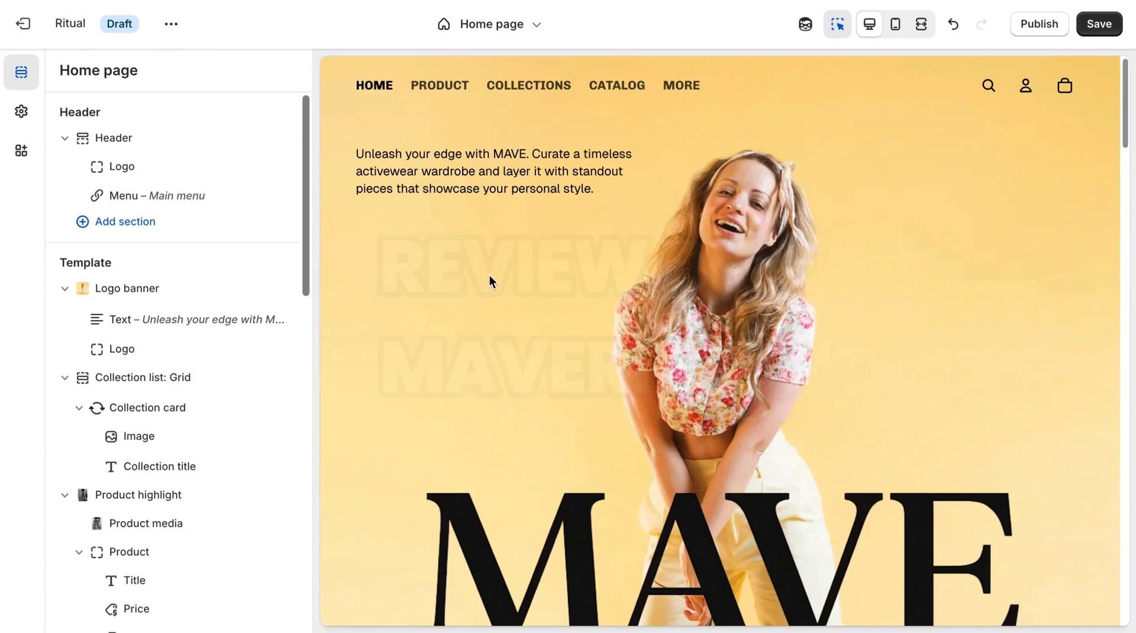
Step: Switch to the Shopify theme editor and set the background of the header's default color scheme, Scheme 3, to #F6DD93
{"action": "left_click", "coordinate": [143, 139]}
{"action": "left_click_drag", "start_coordinate": [306, 191], "coordinate": [311, 503]}
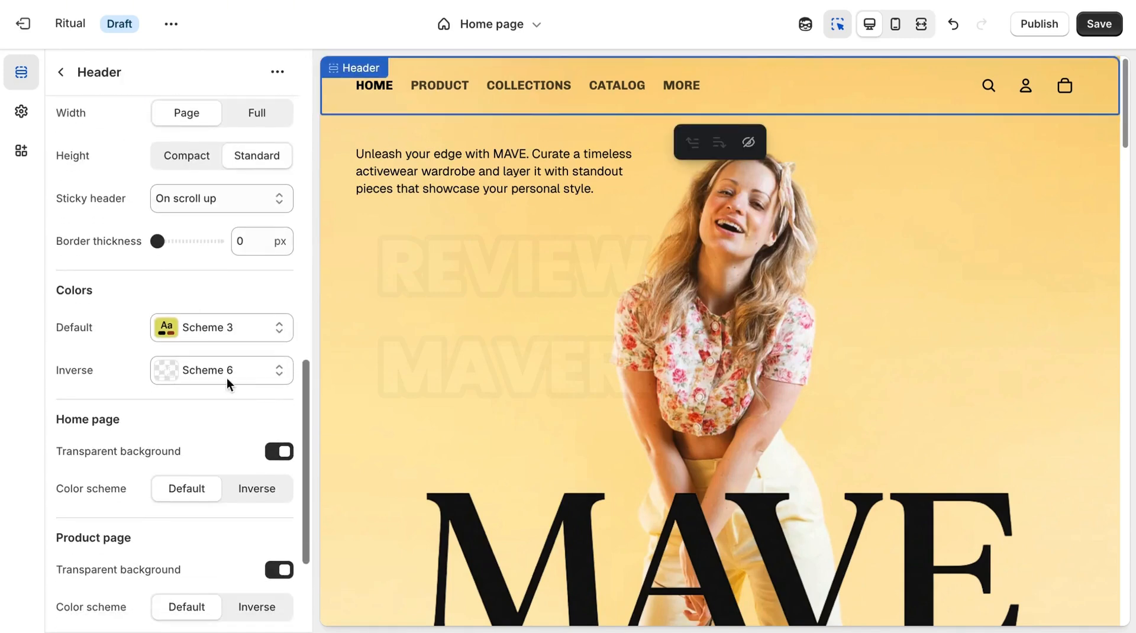
{"action": "left_click", "coordinate": [225, 325]}
{"action": "left_click", "coordinate": [224, 144]}
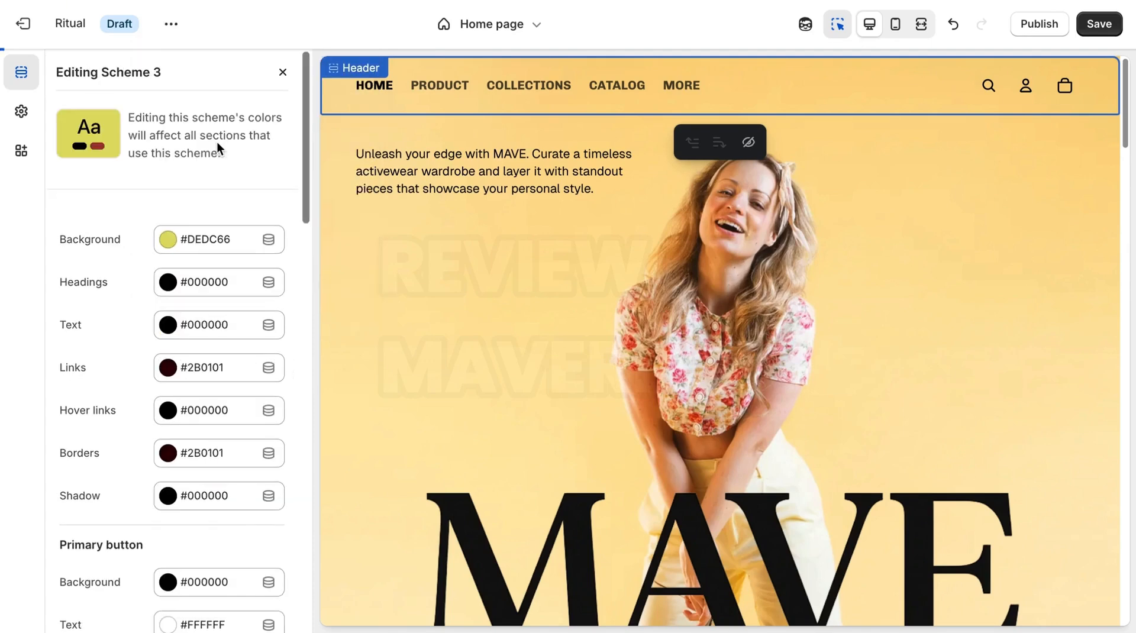
{"action": "left_click", "coordinate": [184, 239]}
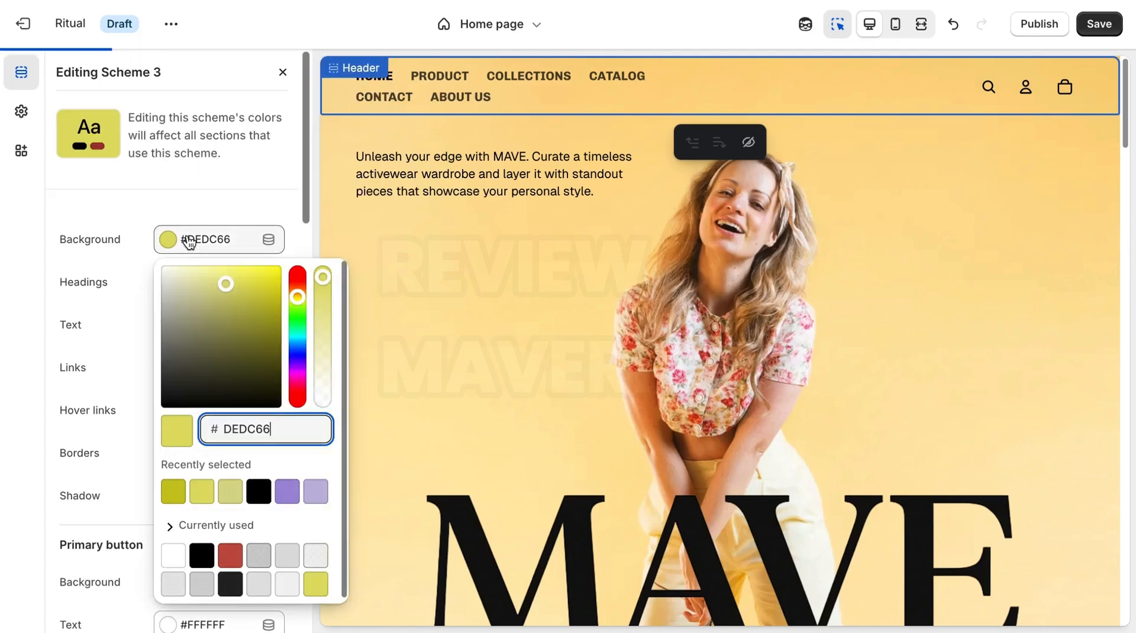
{"action": "double_click", "coordinate": [262, 439]}
{"action": "right_click", "coordinate": [262, 441]}
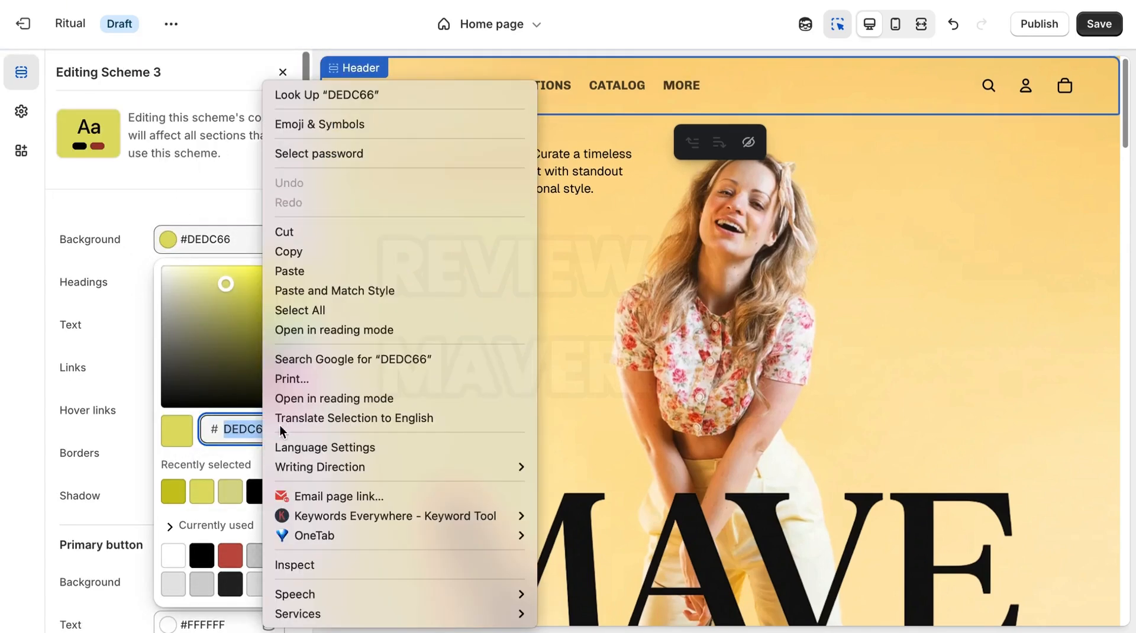
{"action": "left_click", "coordinate": [297, 273]}
{"action": "left_click", "coordinate": [290, 174]}
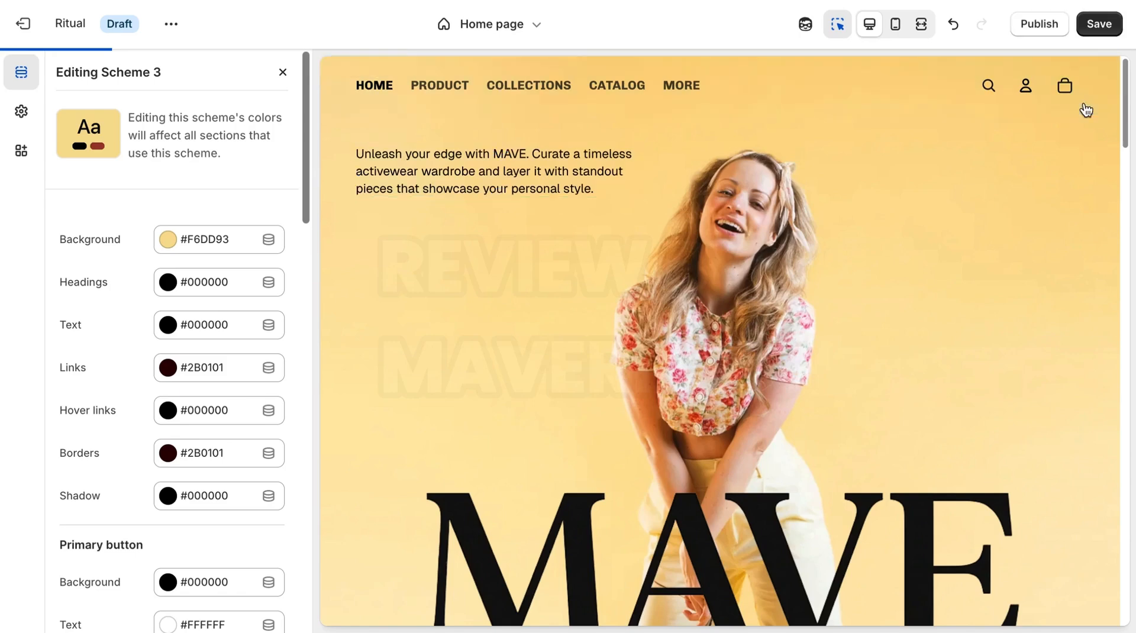
Step: Review the recoloured home page down to the collection grid, and copy the colour code #F6DD93 from Canva again
{"action": "scroll", "coordinate": [1117, 114], "scroll_direction": "down", "scroll_amount": 15}
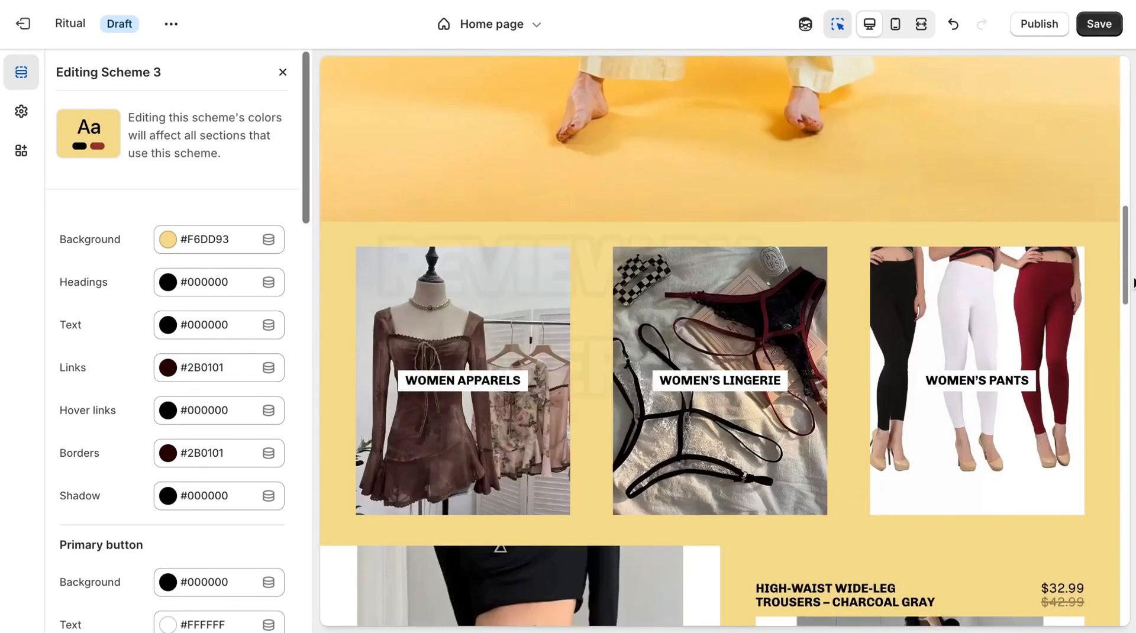
{"action": "left_click_drag", "start_coordinate": [1133, 283], "coordinate": [1113, 121]}
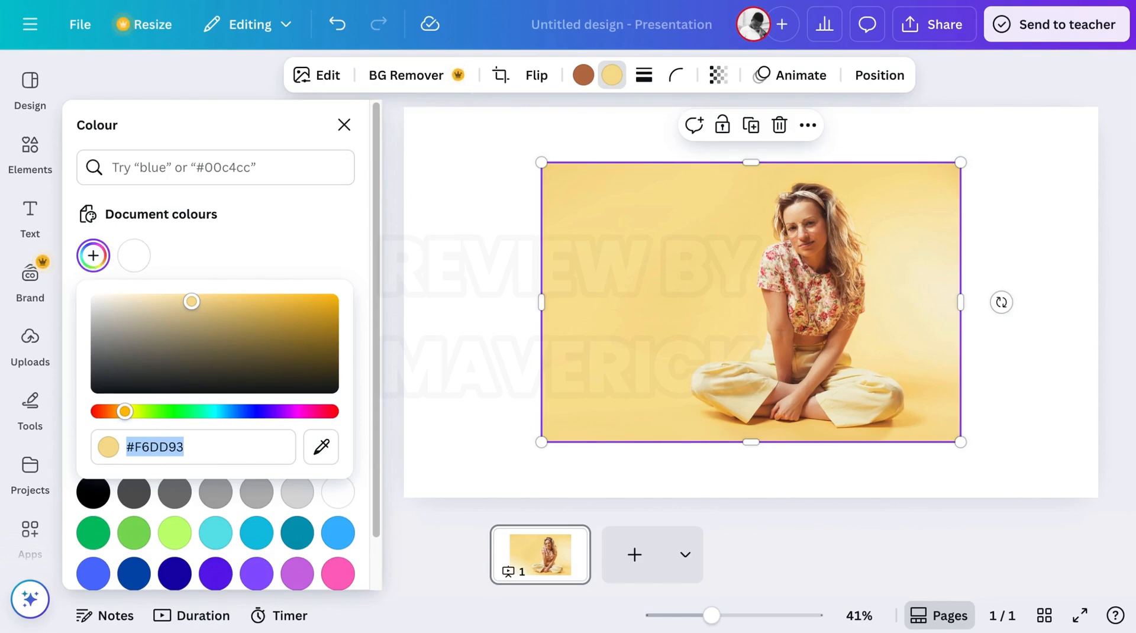
{"action": "key", "text": "ctrl+c"}
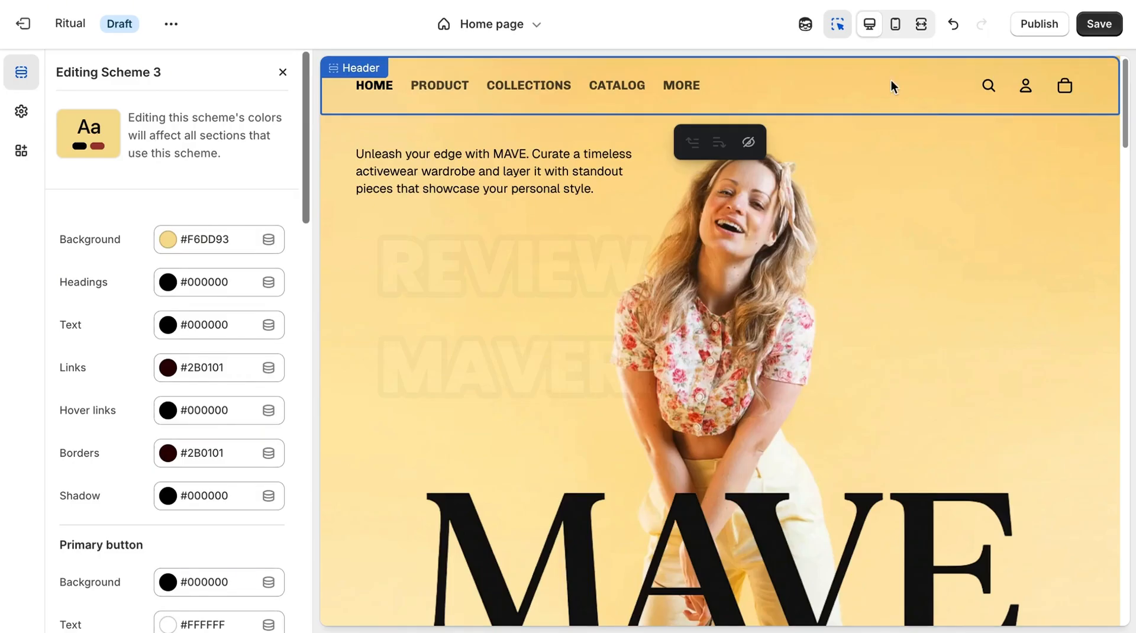
Step: Save the theme changes, then close the Scheme 3 color editor and the header settings to return to the home page section list
{"action": "left_click", "coordinate": [1098, 24]}
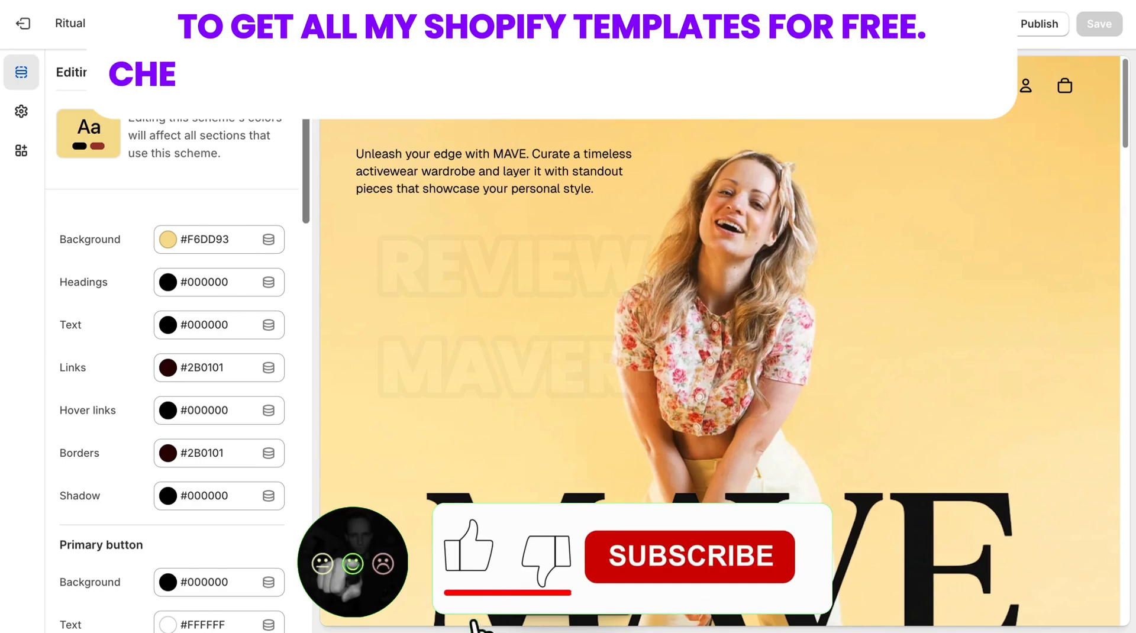
{"action": "left_click", "coordinate": [286, 72]}
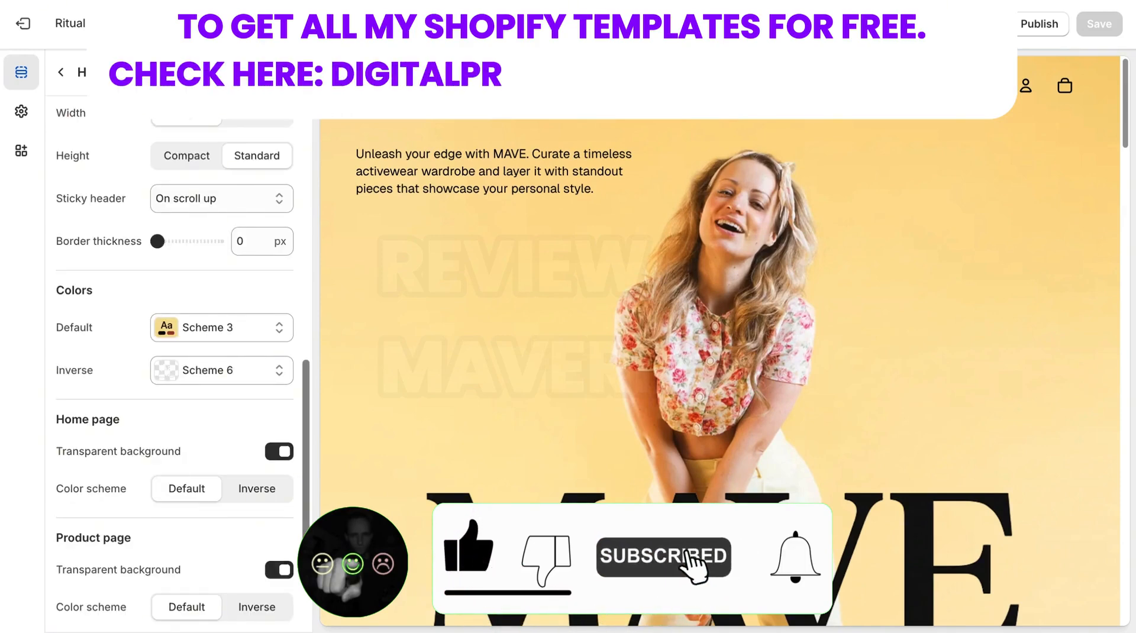
{"action": "left_click", "coordinate": [62, 71]}
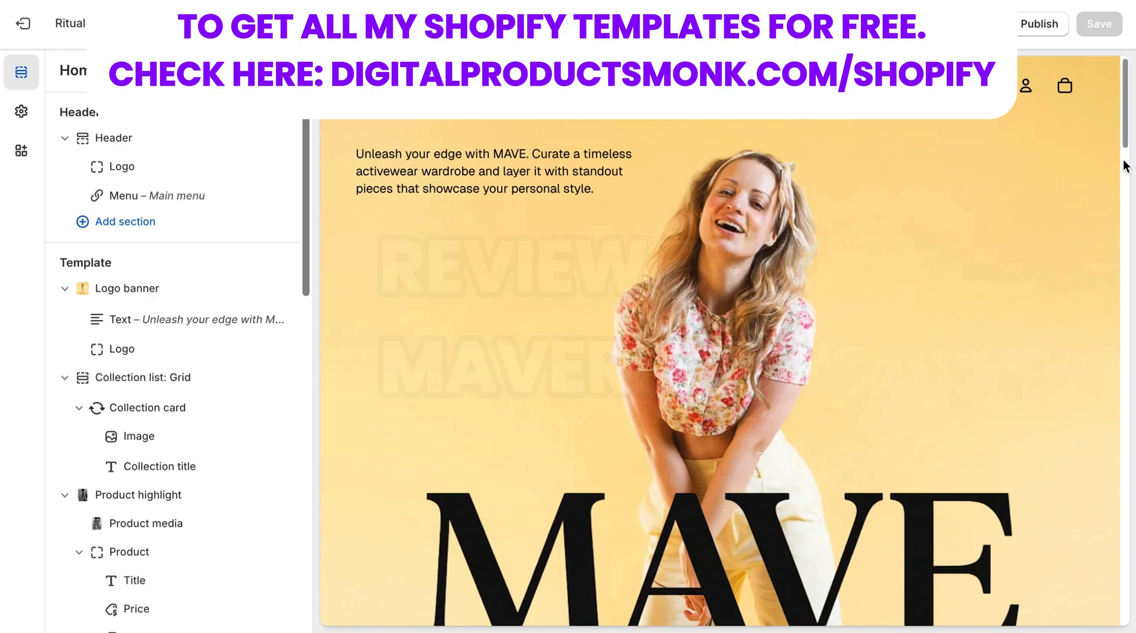
Step: Review the saved home page from the top logo banner through the product and collection sections to the lower MAVE Fashion banner
{"action": "left_click_drag", "start_coordinate": [1126, 148], "coordinate": [1131, 435]}
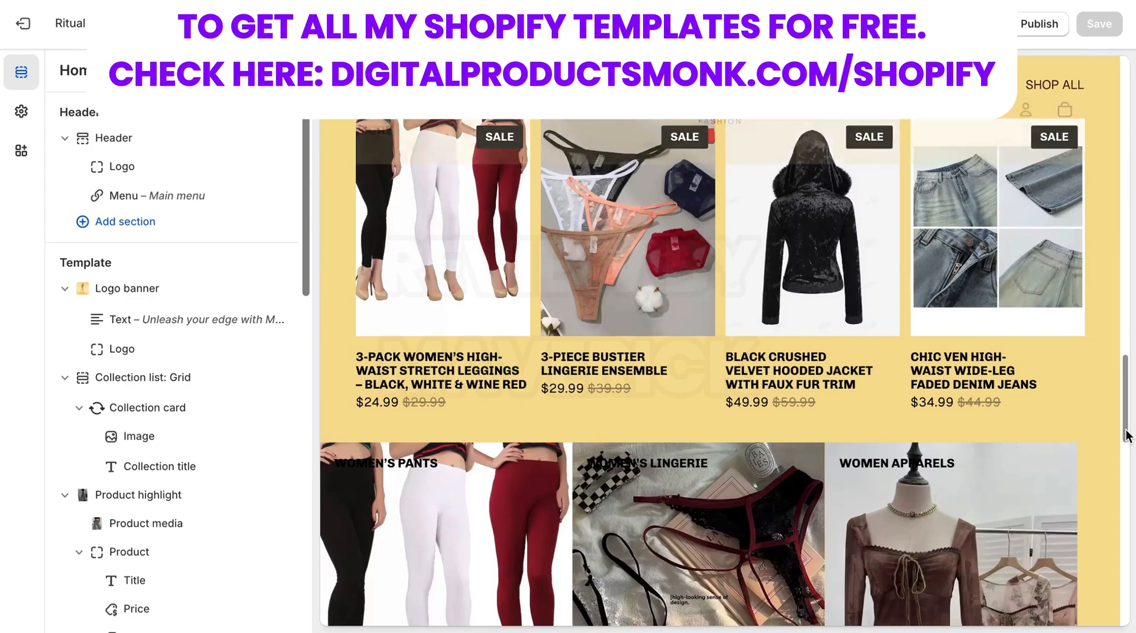
{"action": "left_click_drag", "start_coordinate": [1131, 435], "coordinate": [1131, 554]}
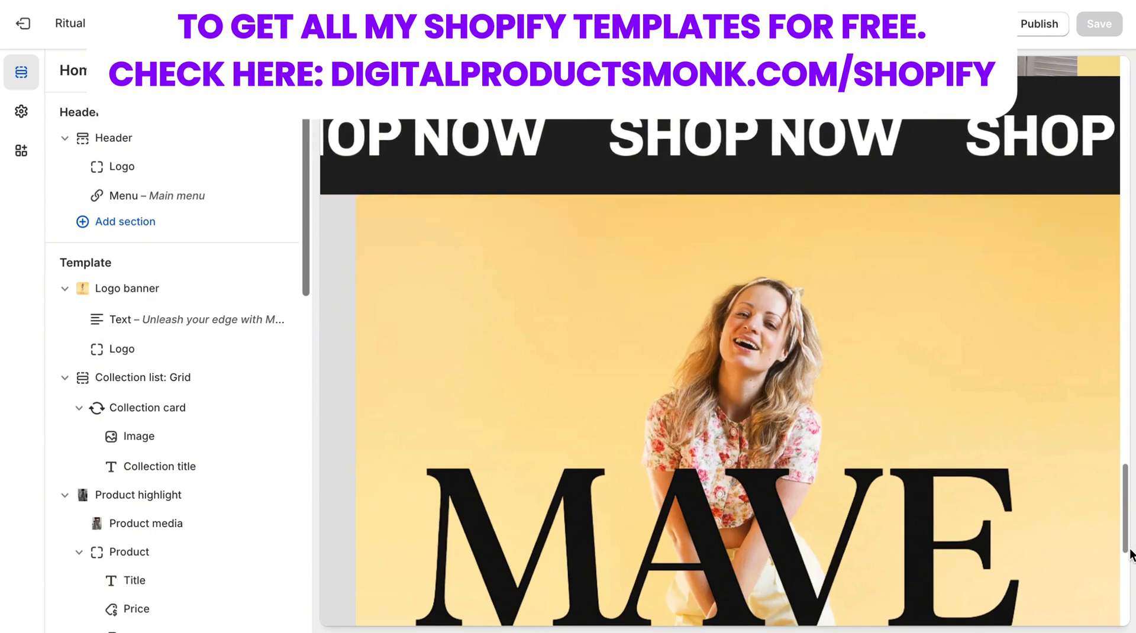
{"action": "left_click_drag", "start_coordinate": [1126, 538], "coordinate": [1118, 574]}
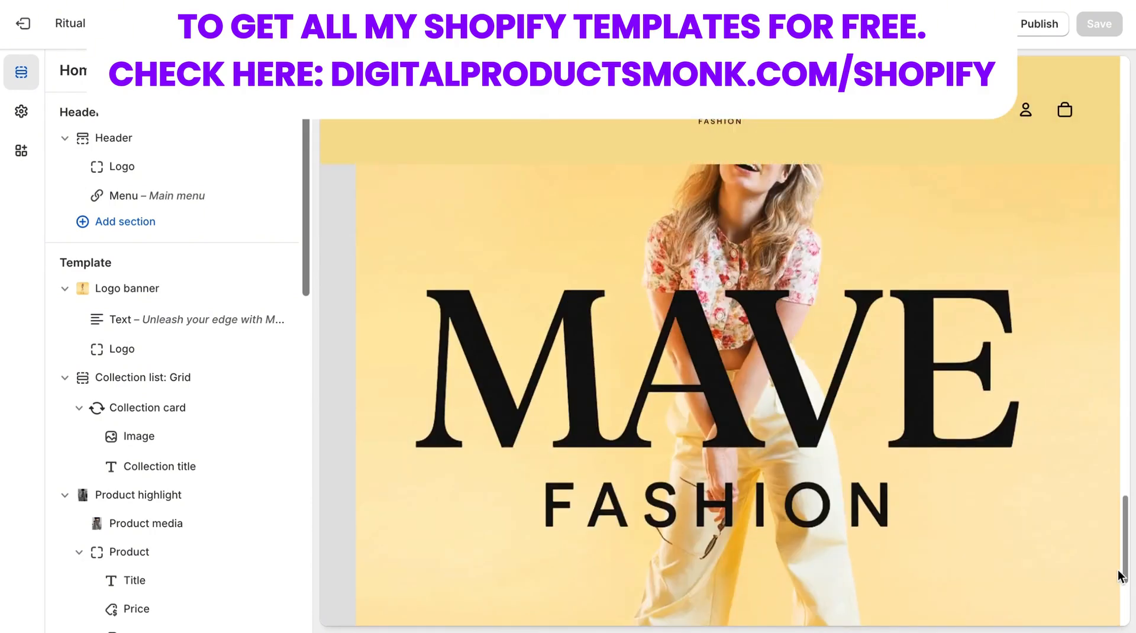